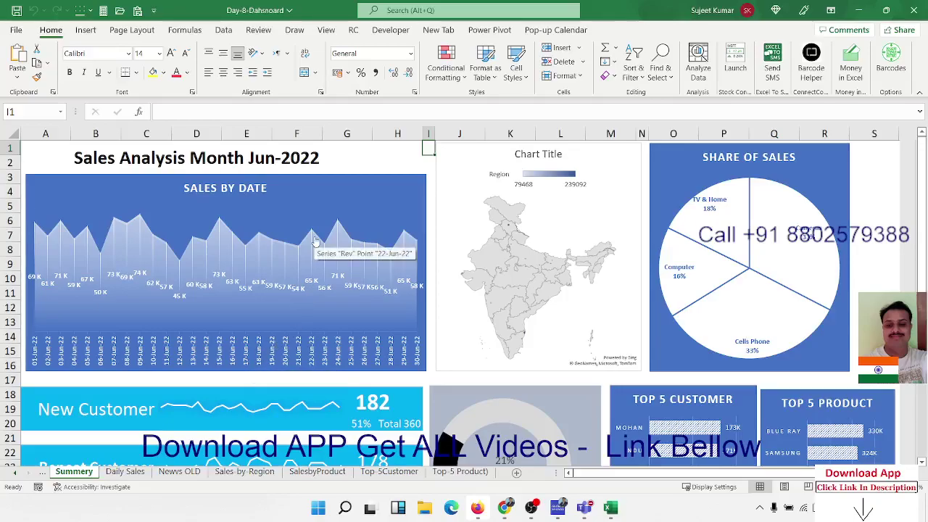
Open the hidden Data sheet and jump to the top of the Region column.
scroll(315, 241, "down", 3)
scroll(315, 241, "down", 3)
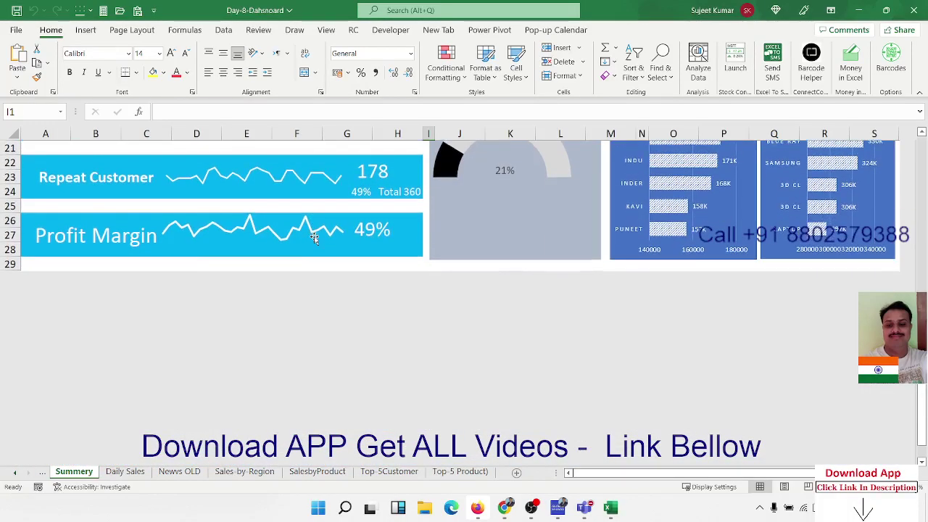
scroll(315, 241, "up", 7)
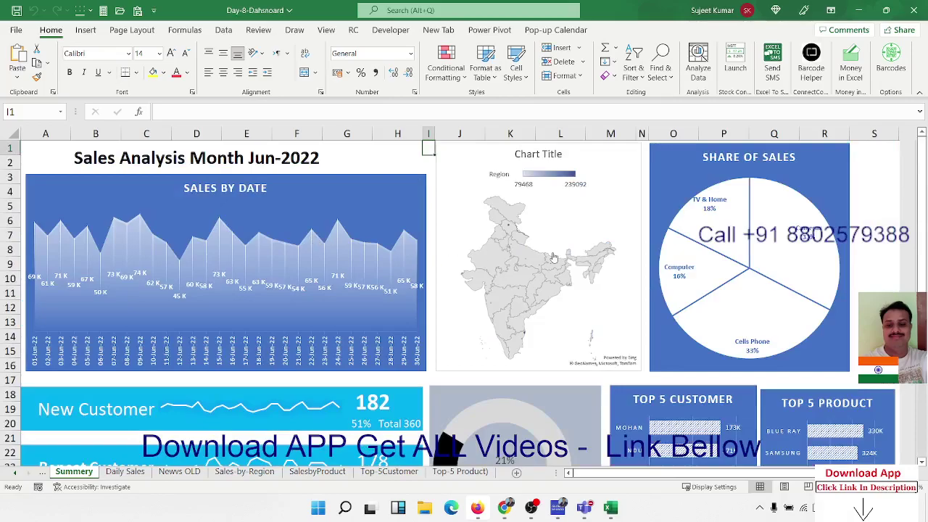
scroll(633, 271, "down", 3)
scroll(633, 271, "up", 3)
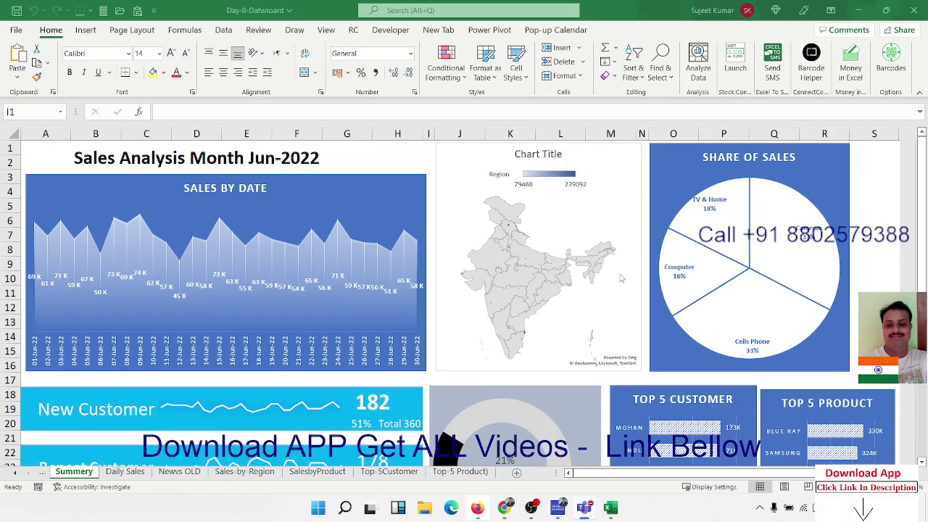
scroll(621, 277, "down", 3)
scroll(621, 278, "up", 3)
scroll(303, 250, "down", 3)
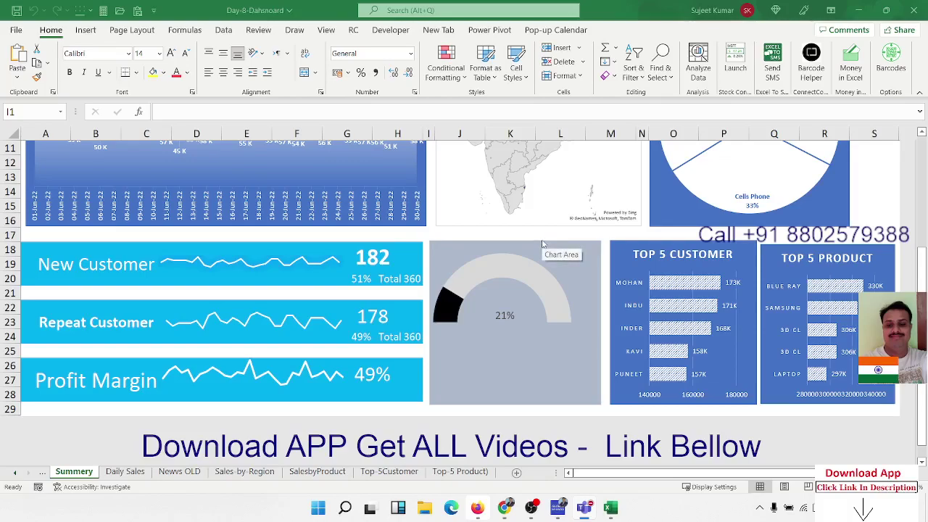
scroll(542, 244, "up", 3)
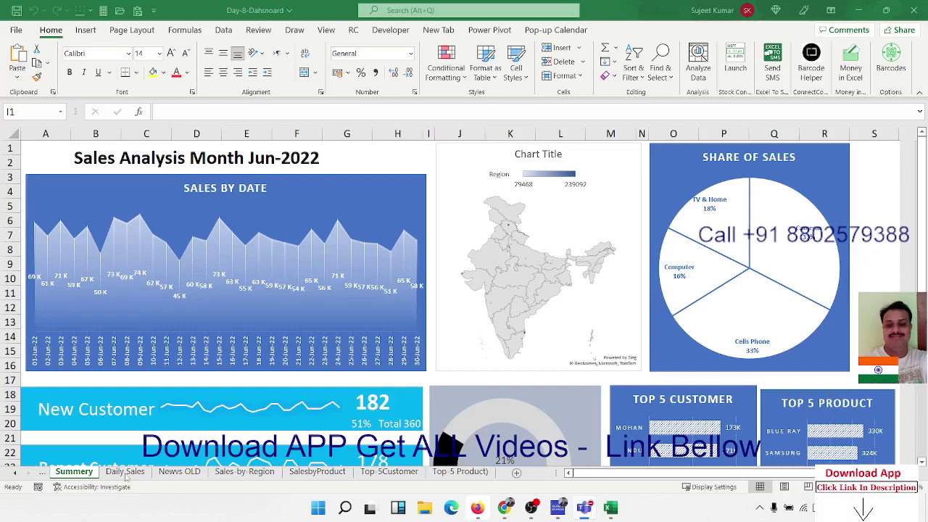
left_click(15, 472)
left_click(65, 471)
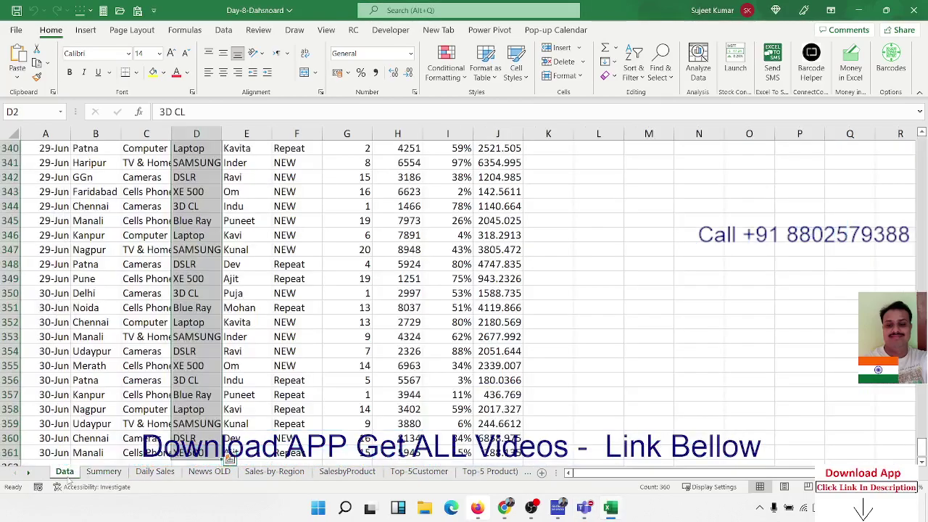
left_click(103, 293)
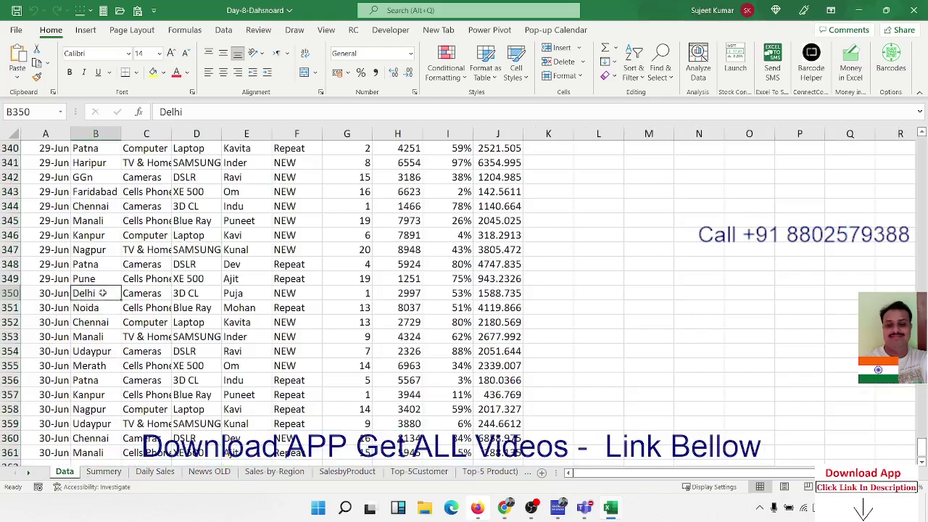
key("ctrl+Up")
Copy the Day-8-Dahsnoard workbook's file path from File > Info, then minimize Excel.
left_click(22, 29)
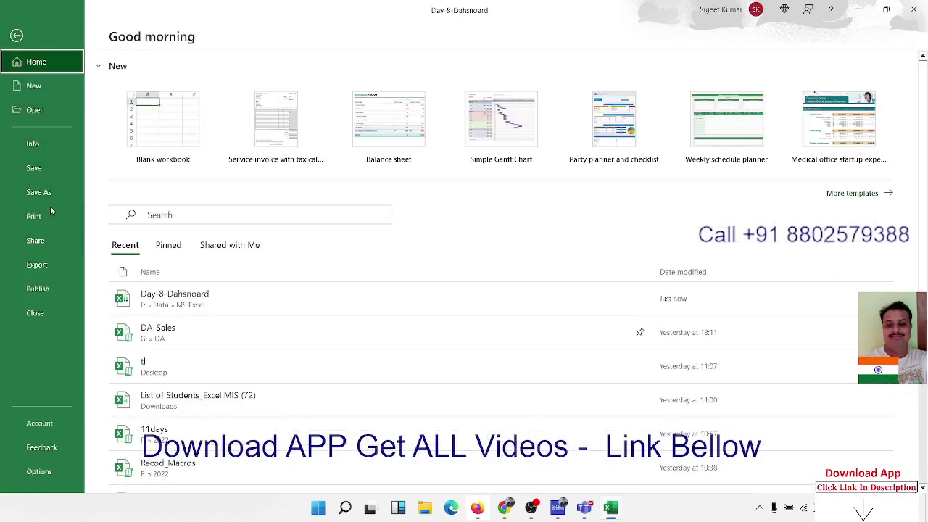
left_click(58, 109)
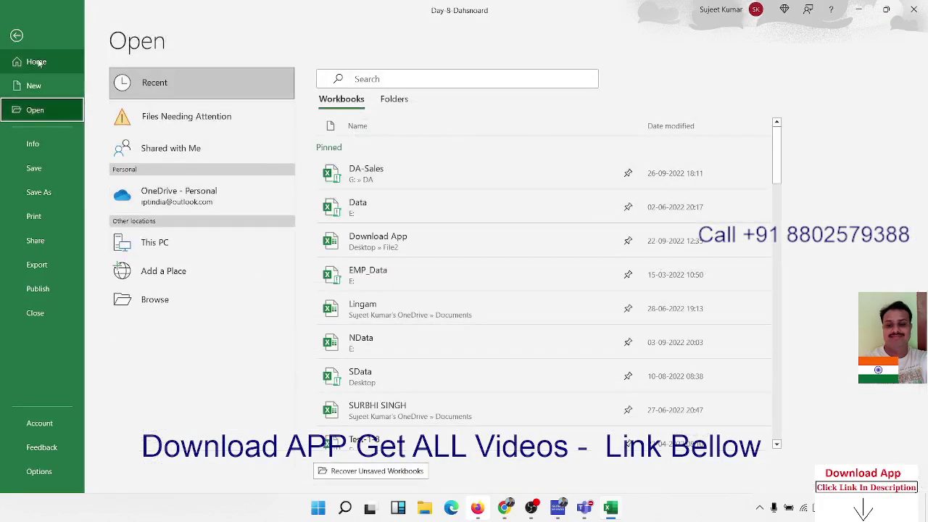
left_click(44, 143)
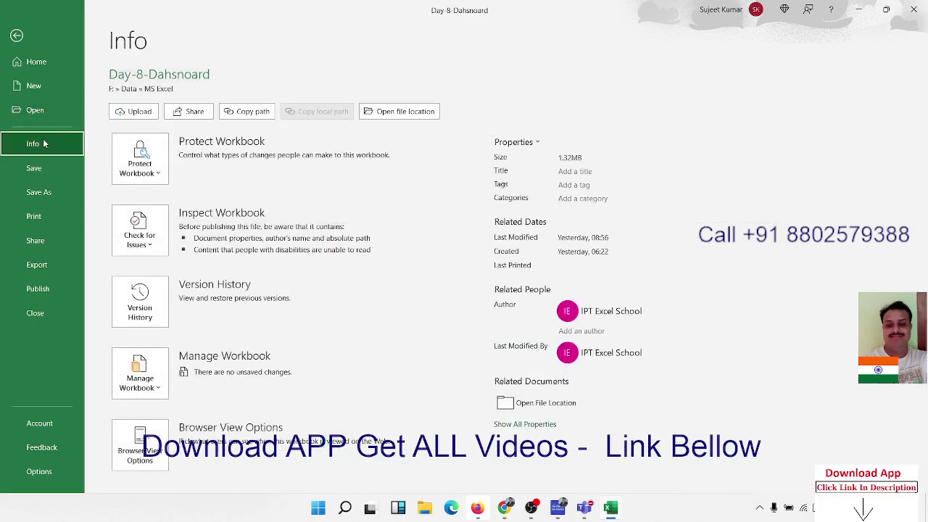
left_click(258, 117)
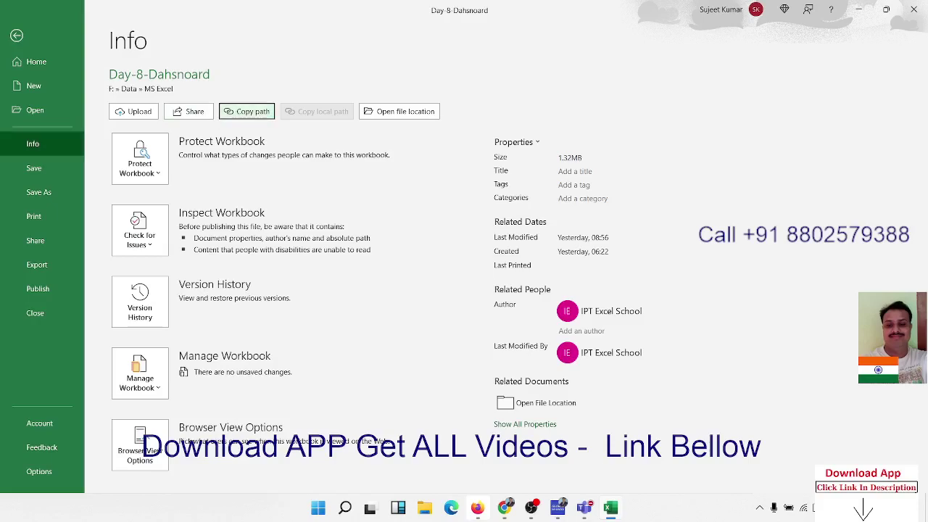
key("Escape")
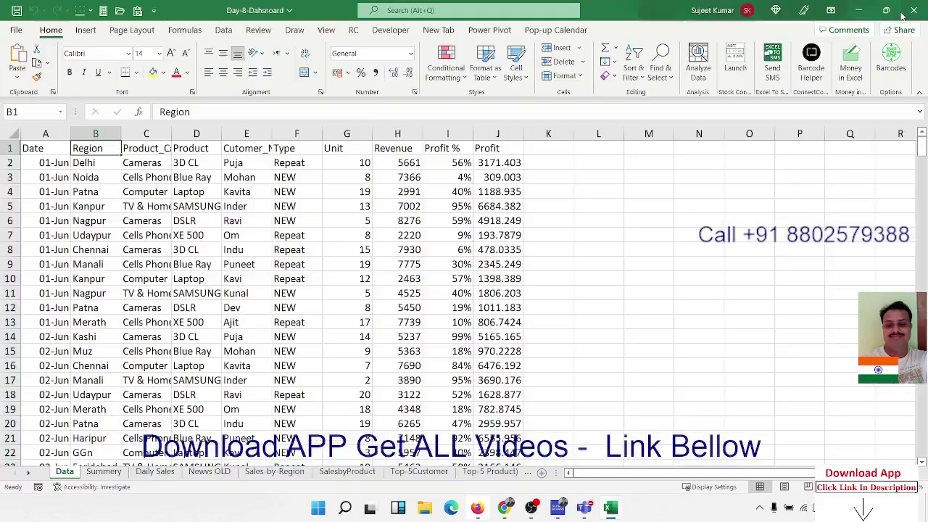
left_click(912, 11)
Launch Power BI Desktop from a Start search for 'powe', then bring Chrome forward.
key("super")
type("po")
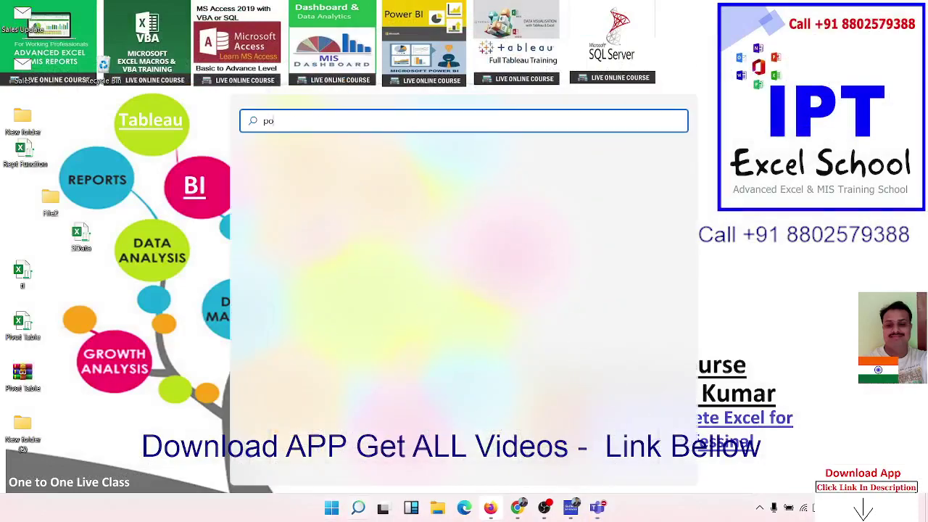
type("we")
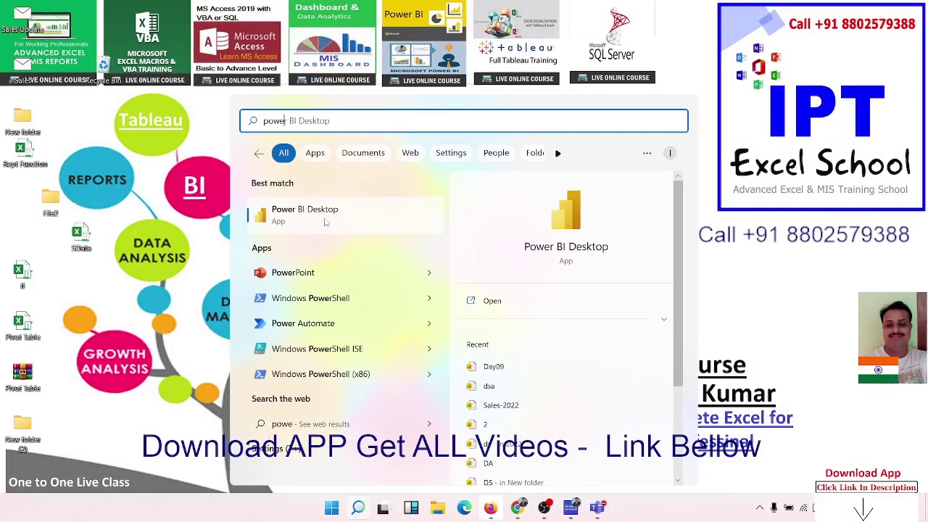
key("Return")
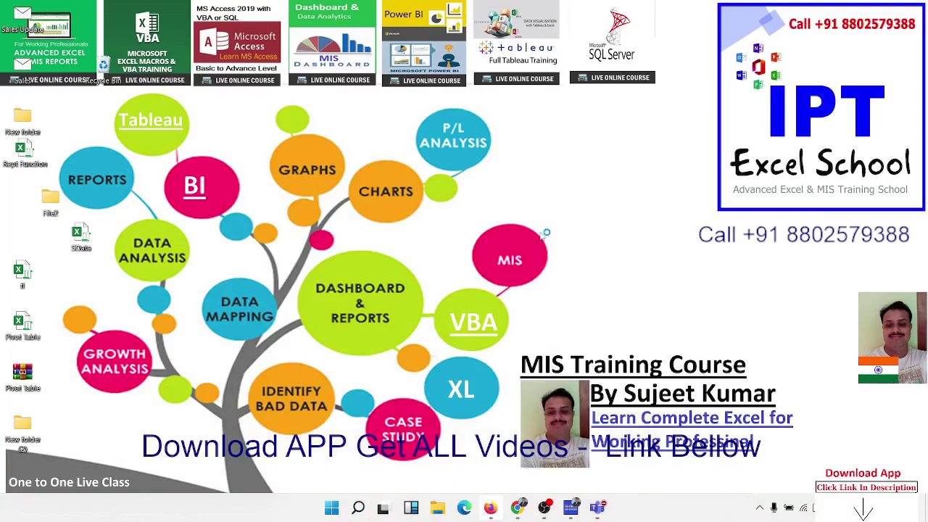
mouse_move(516, 507)
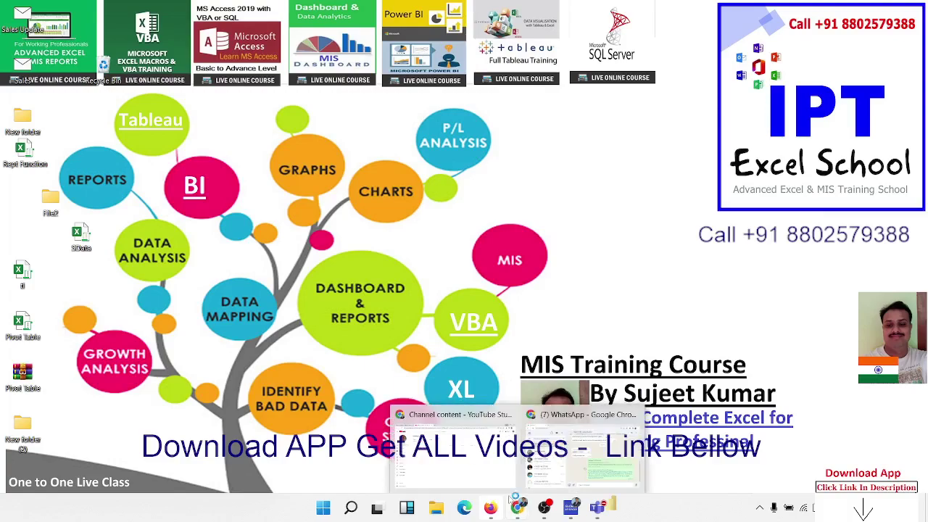
left_click(451, 450)
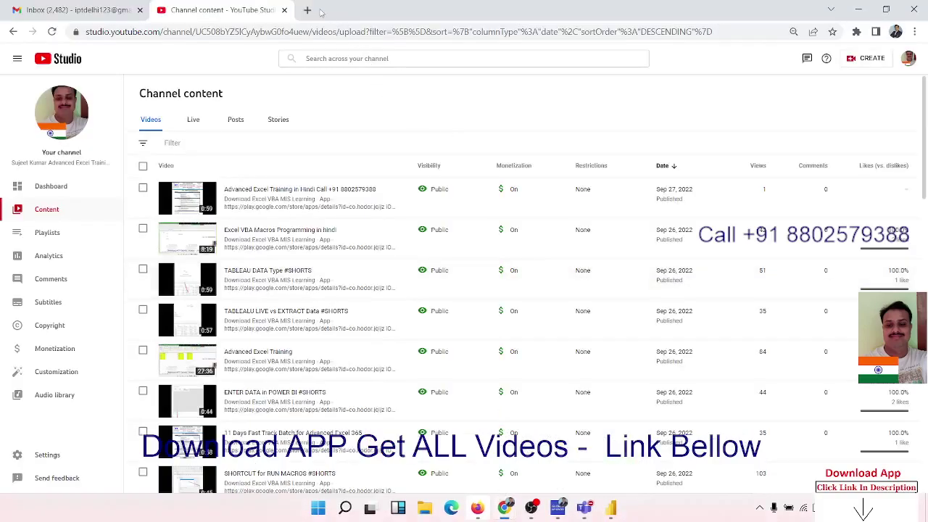
In a new Chrome tab, run a Google search for 'power bi dashboard'.
left_click(308, 10)
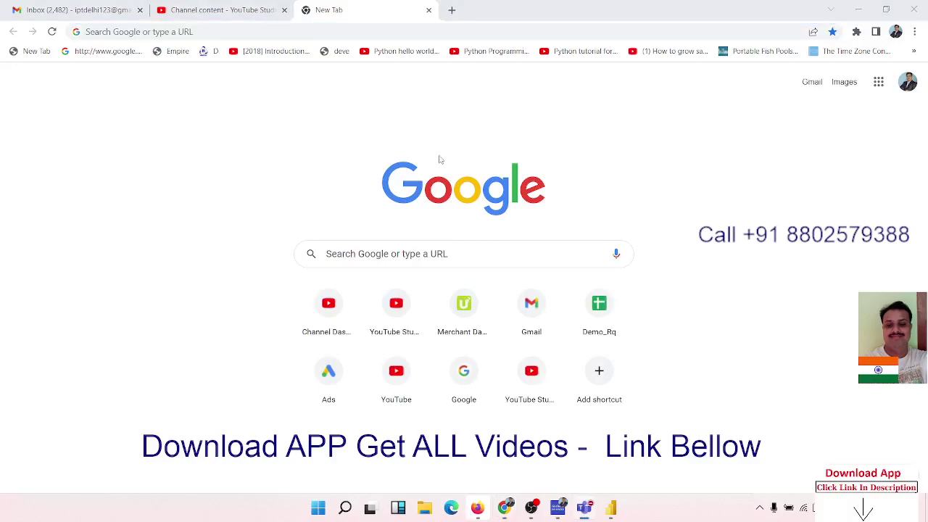
left_click(348, 255)
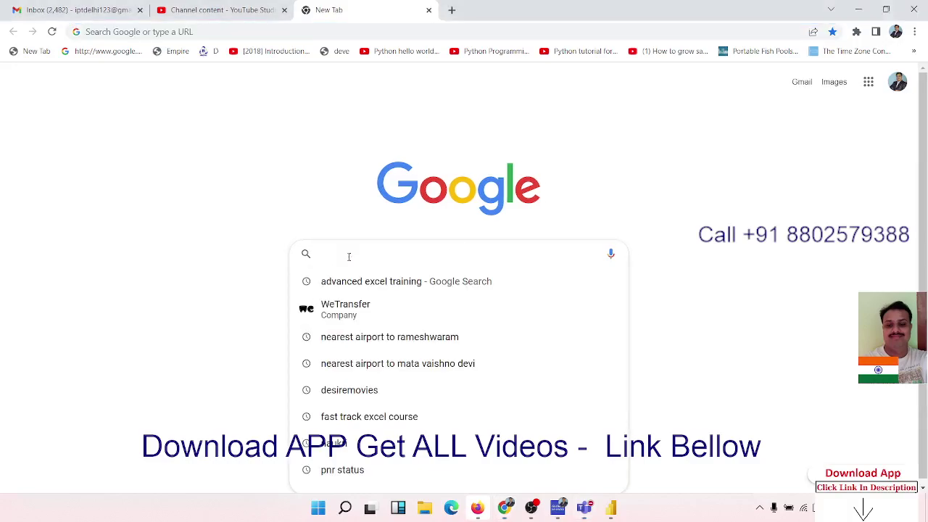
type("dh")
key("BackSpace")
key("BackSpace")
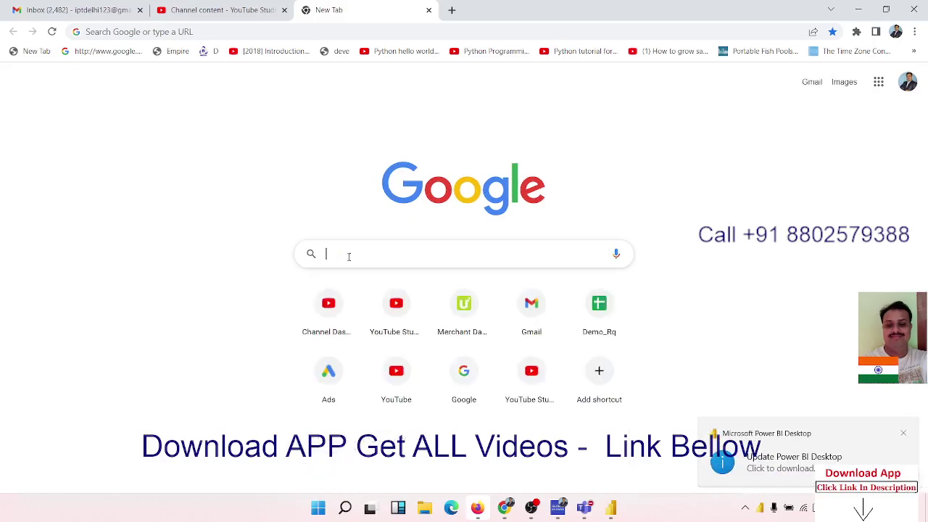
type("power")
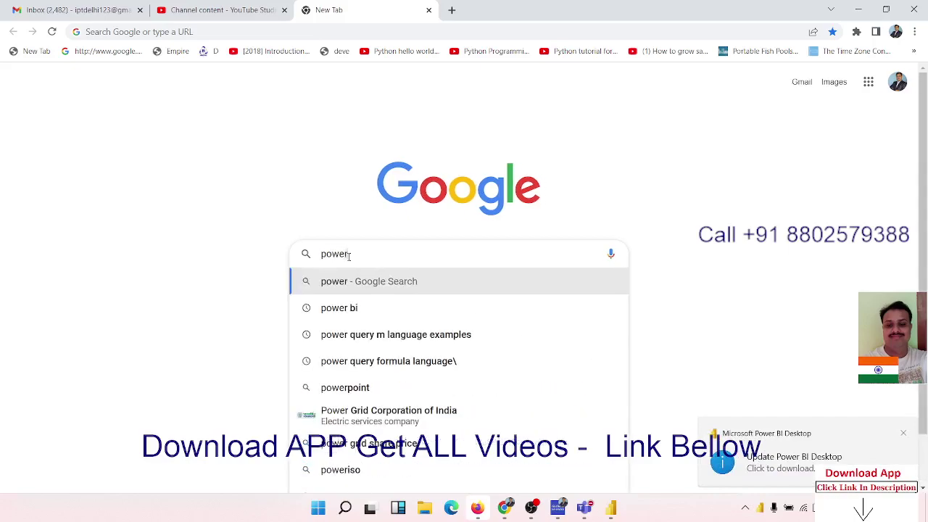
type(" d")
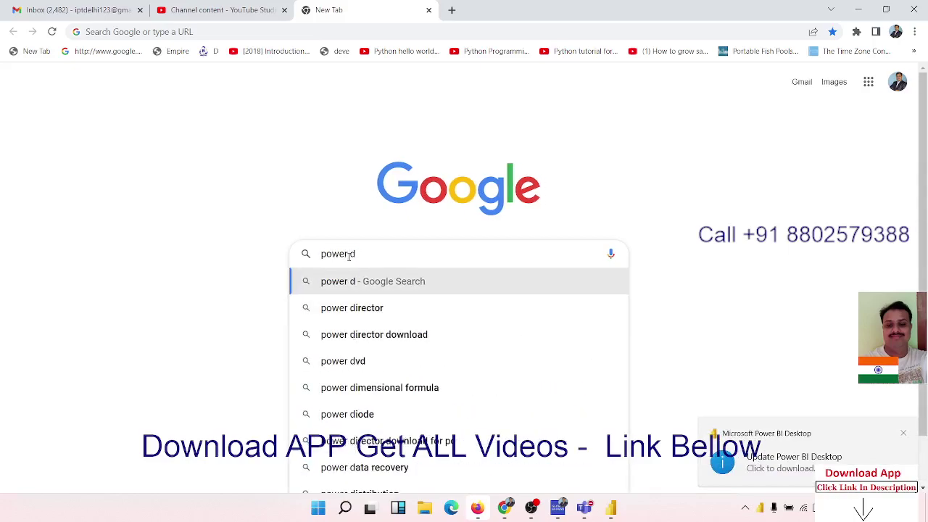
key("BackSpace")
type("bi")
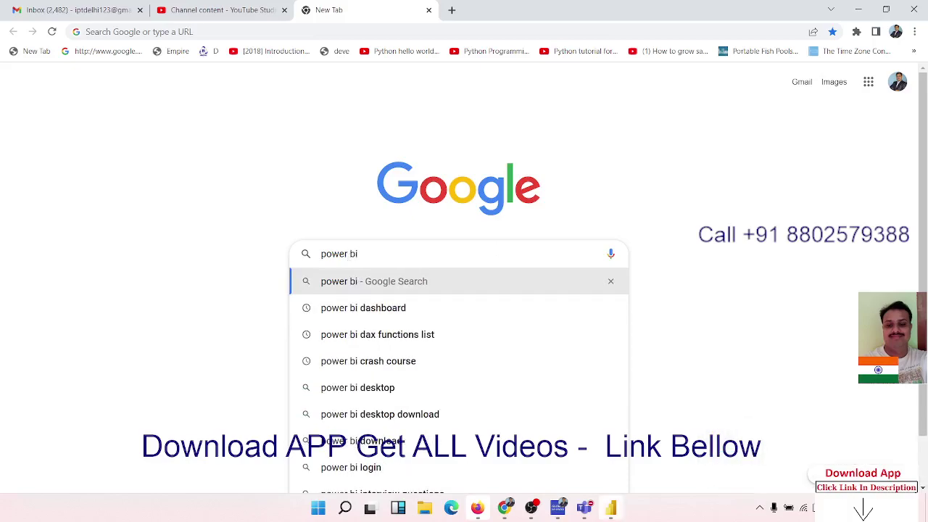
left_click(497, 253)
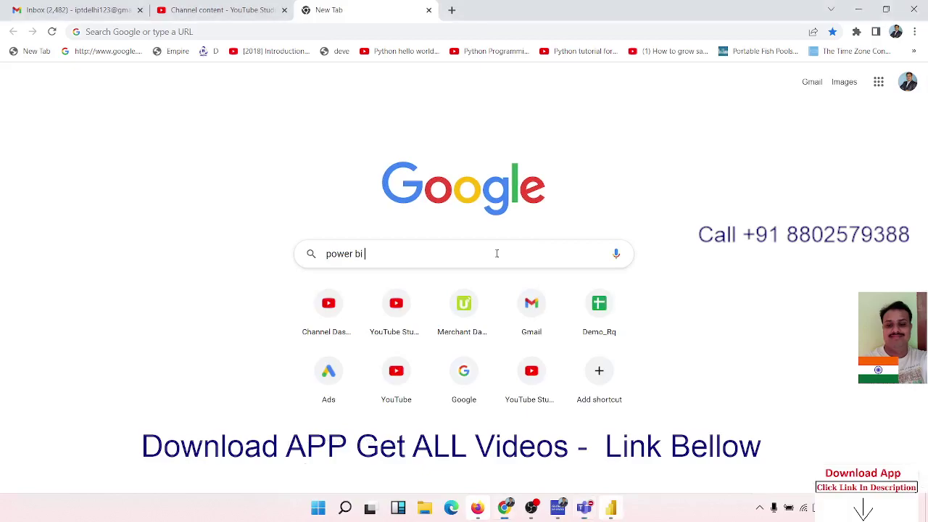
type("dashboard")
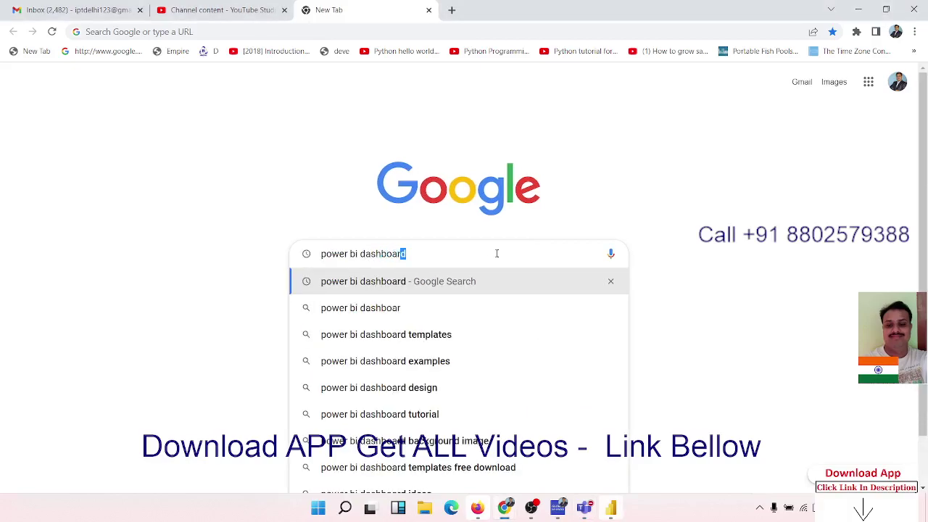
key("Return")
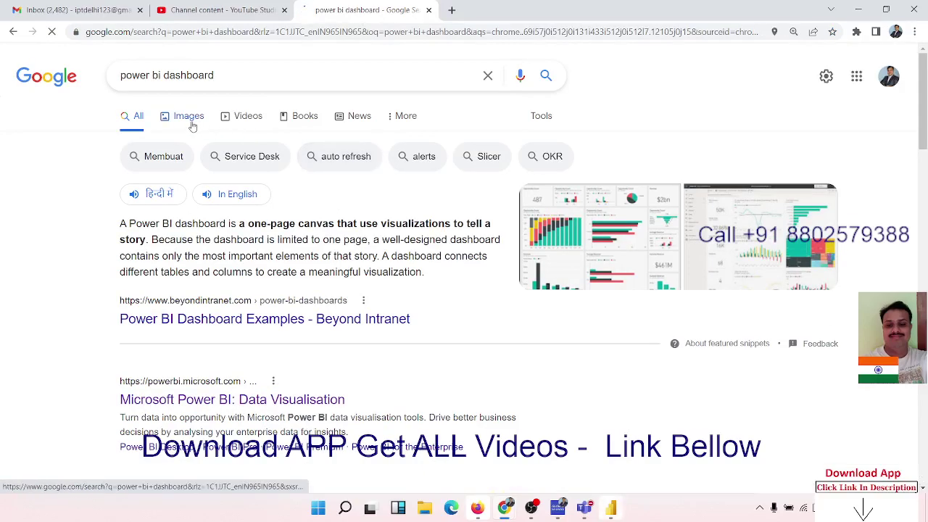
left_click(192, 126)
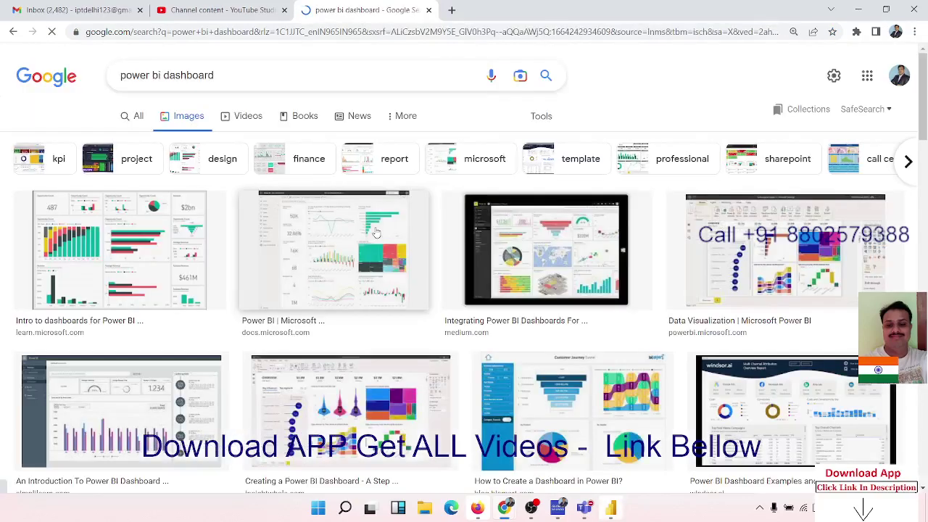
scroll(428, 278, "down", 3)
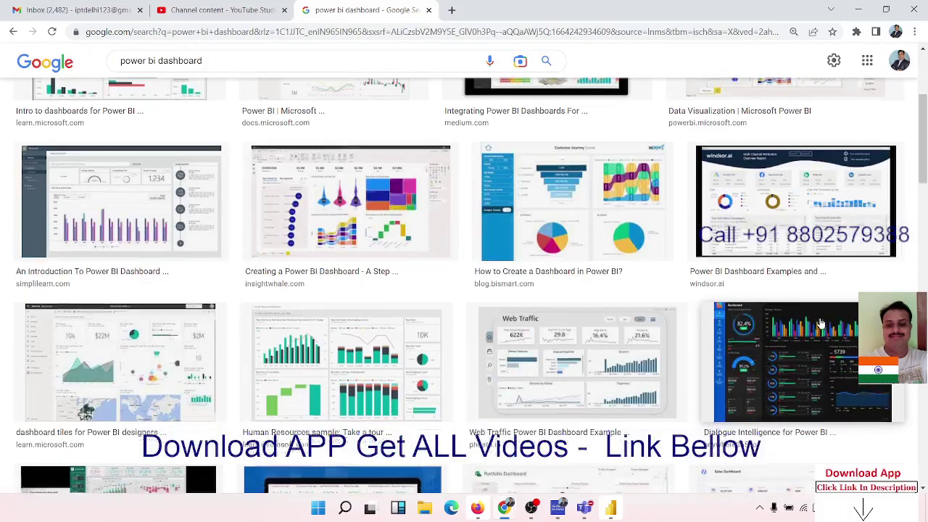
scroll(821, 324, "down", 5)
scroll(821, 324, "down", 3)
scroll(821, 324, "down", 2)
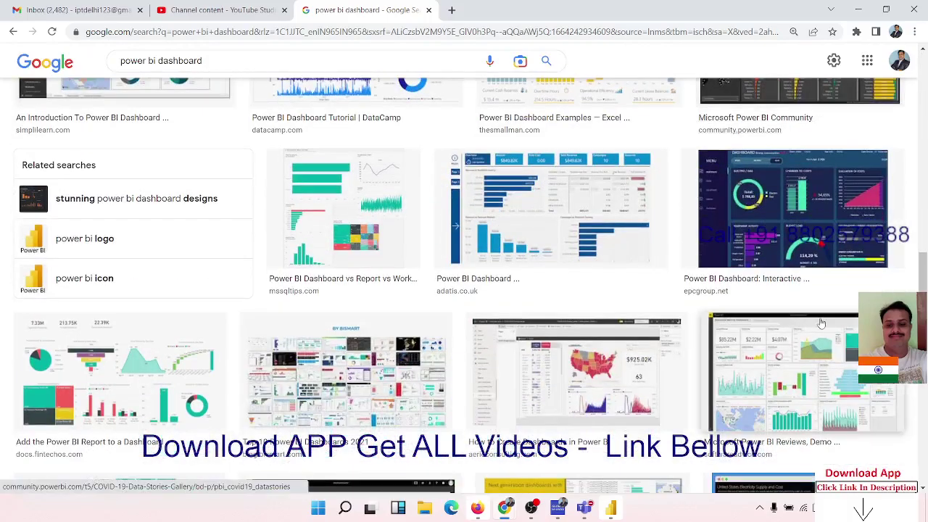
scroll(821, 324, "down", 3)
scroll(821, 324, "down", 3)
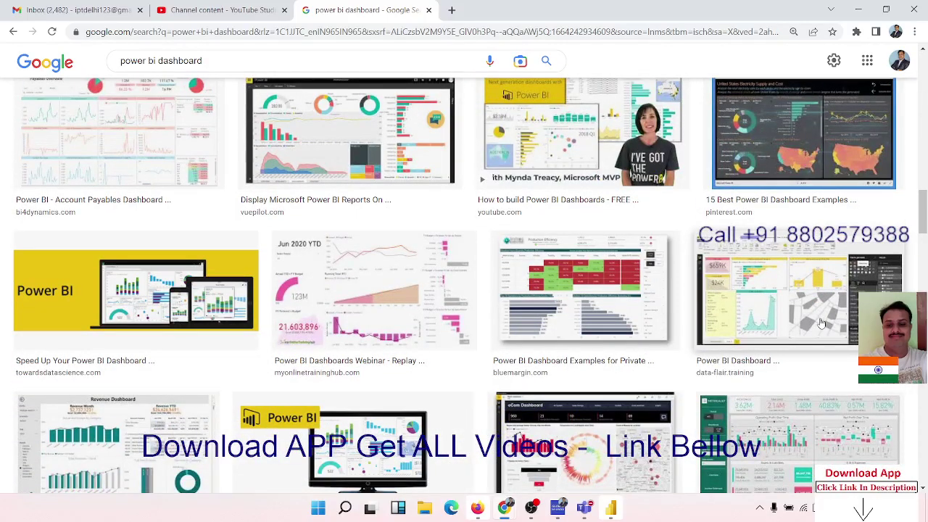
scroll(821, 324, "down", 4)
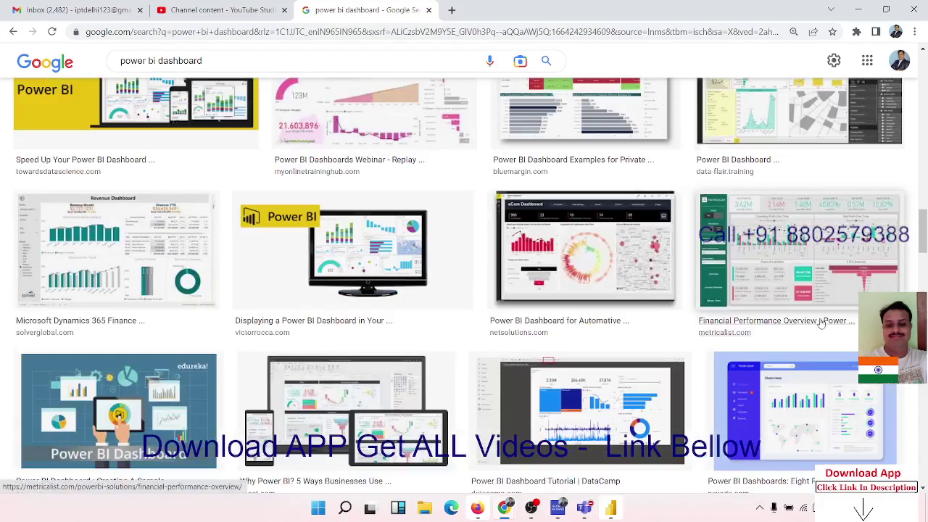
scroll(821, 324, "down", 5)
scroll(821, 324, "up", 5)
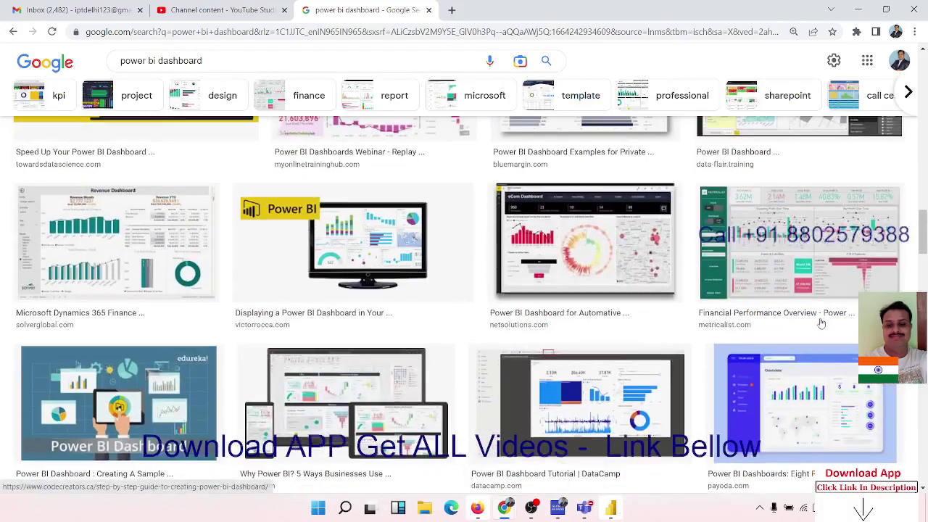
scroll(821, 324, "up", 3)
scroll(821, 324, "up", 3)
scroll(821, 324, "up", 3)
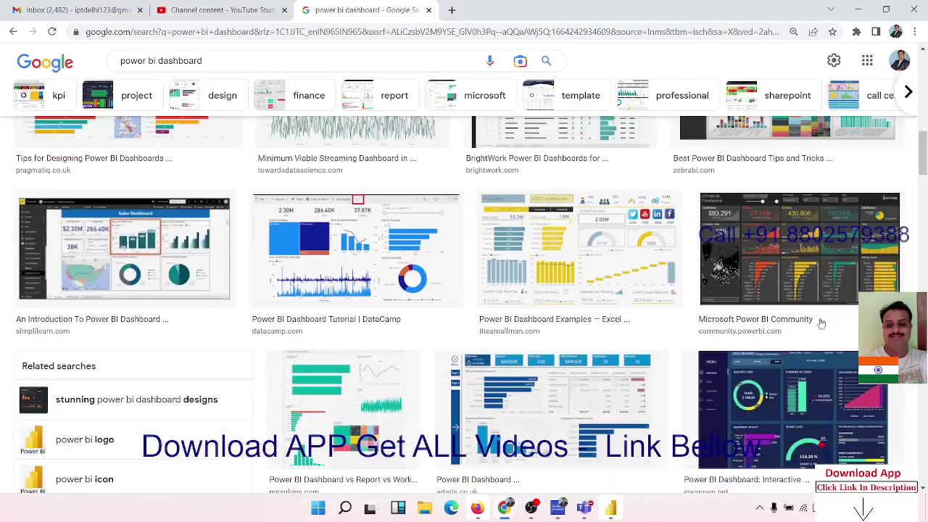
scroll(821, 324, "up", 3)
scroll(821, 324, "up", 3)
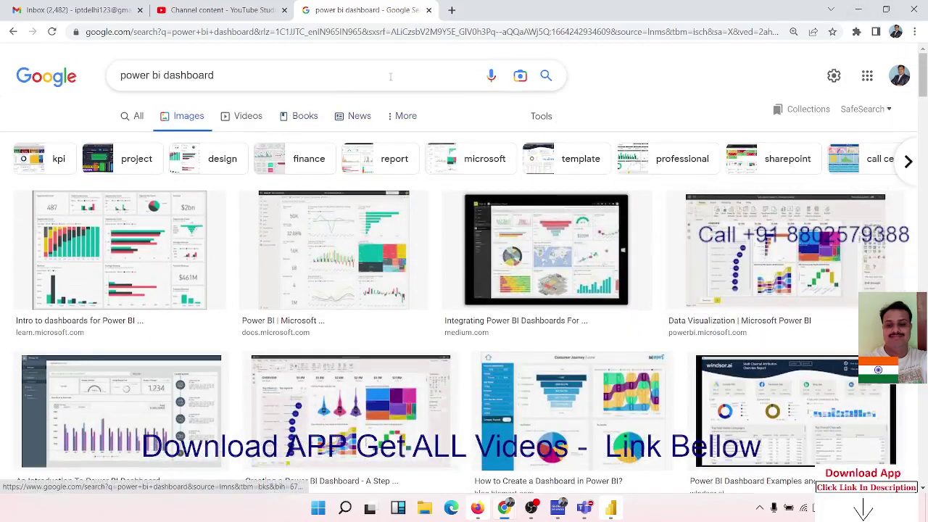
From the Google home page, type 'power bi d' and run the 'power bi download' suggestion.
left_click(32, 78)
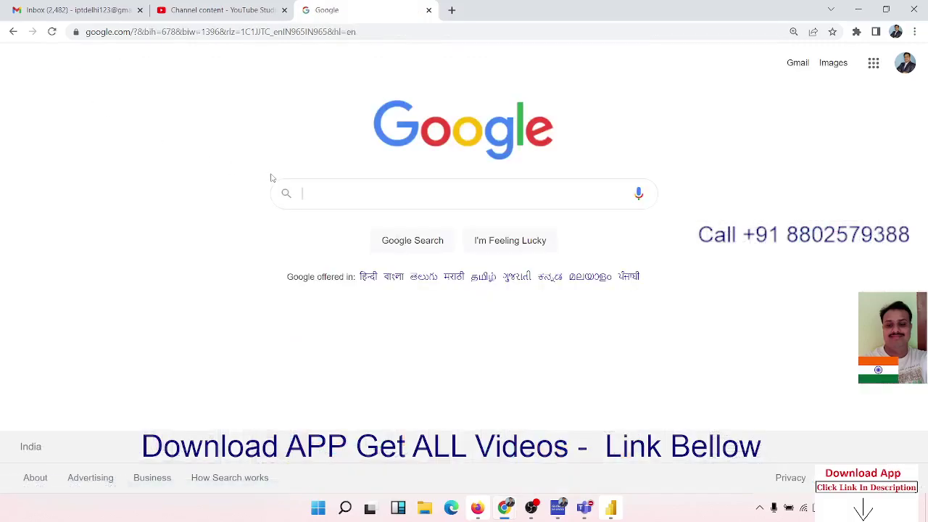
left_click(314, 188)
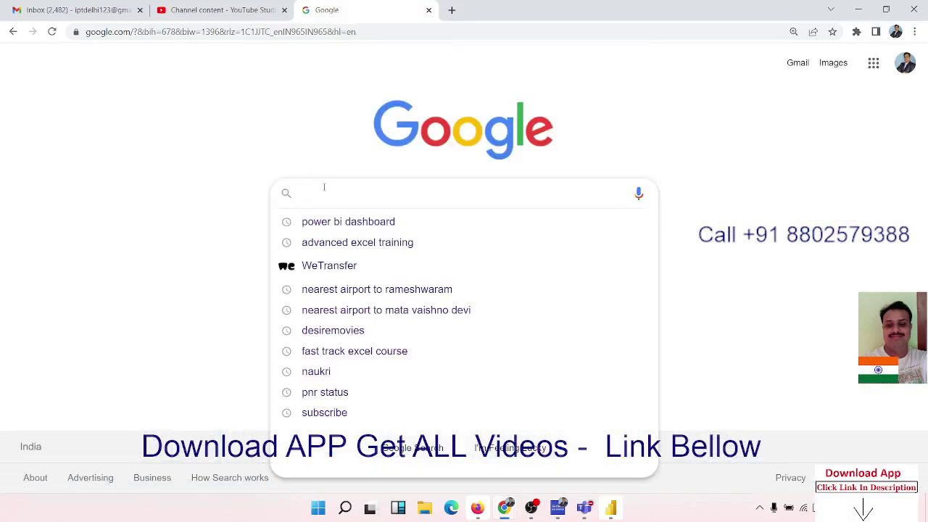
type("power")
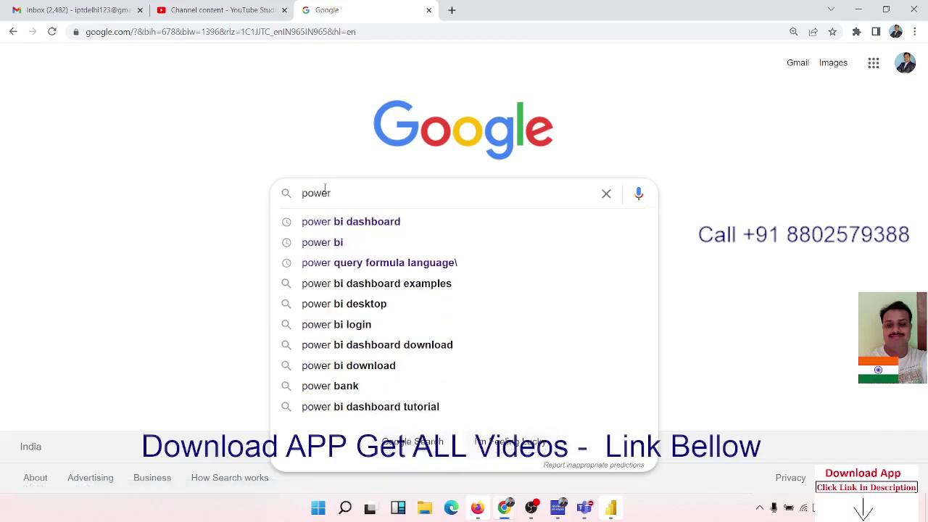
type(" bi d")
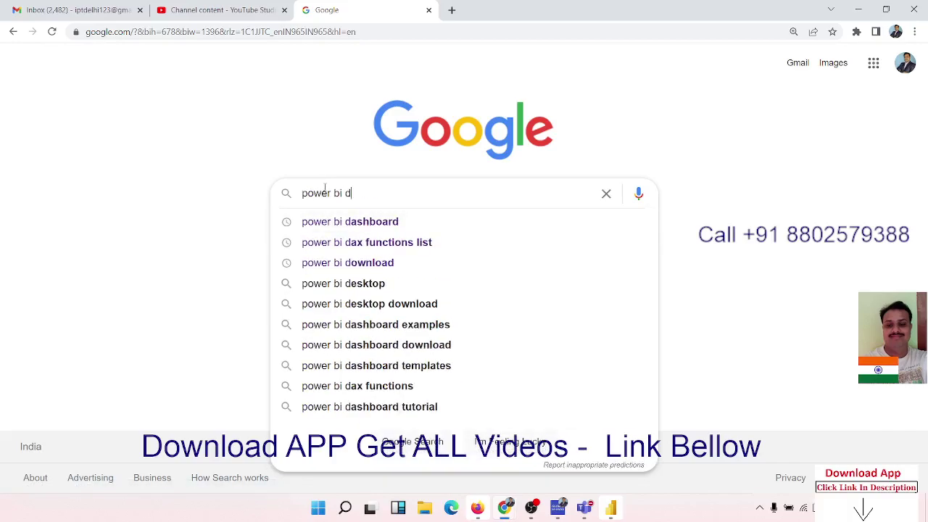
key("Down")
key("Down")
key("Down")
key("Up")
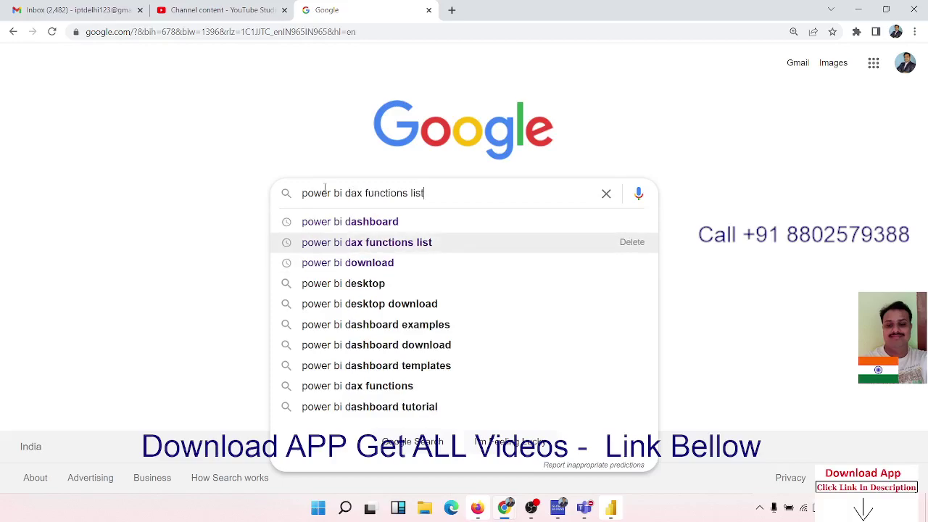
key("Down")
key("Down")
key("Up")
key("Return")
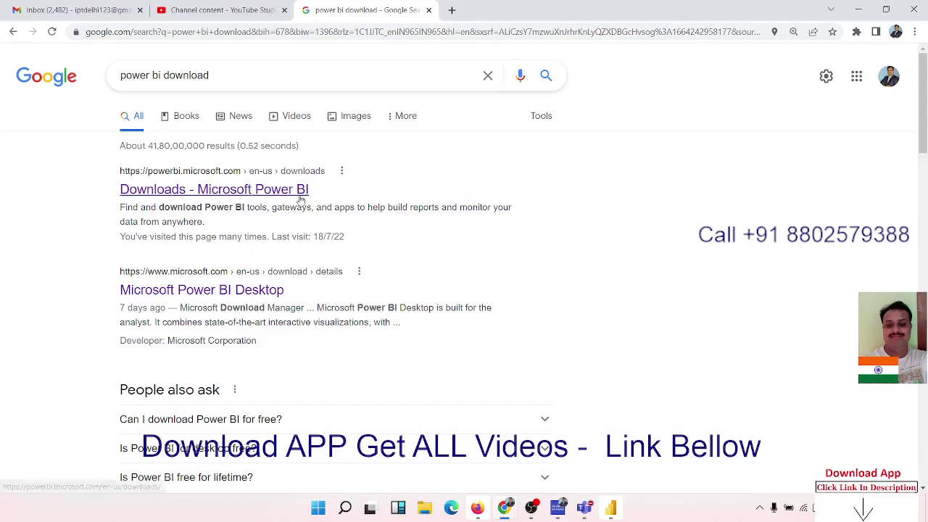
Open Microsoft's Power BI downloads page and its advanced download options.
left_click(166, 190)
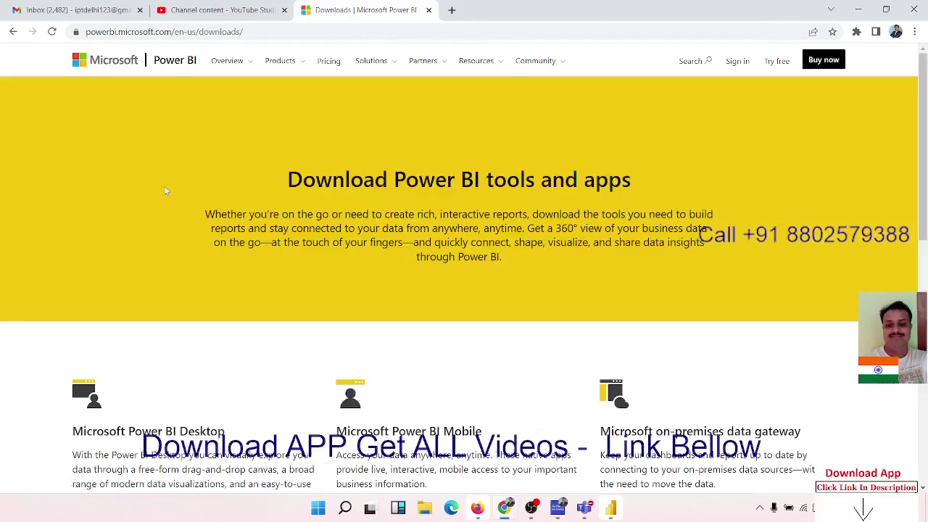
scroll(439, 253, "down", 3)
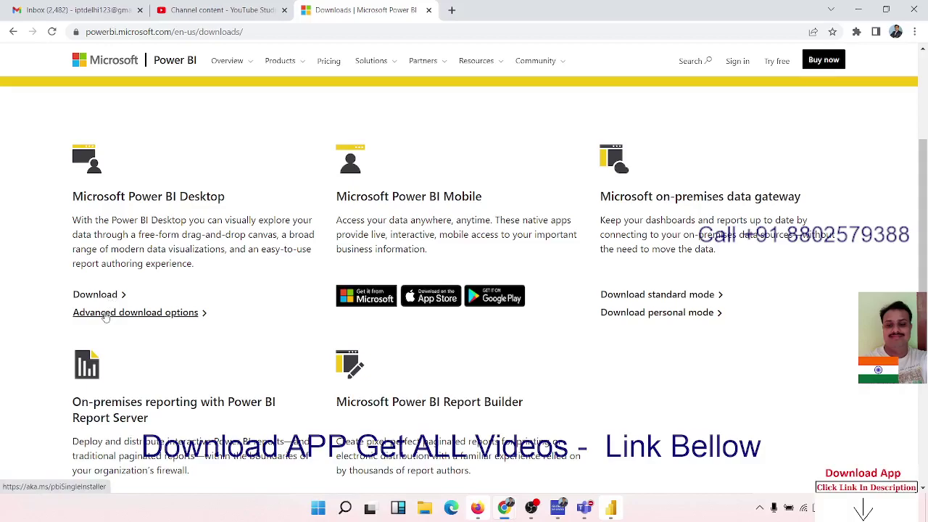
left_click(106, 313)
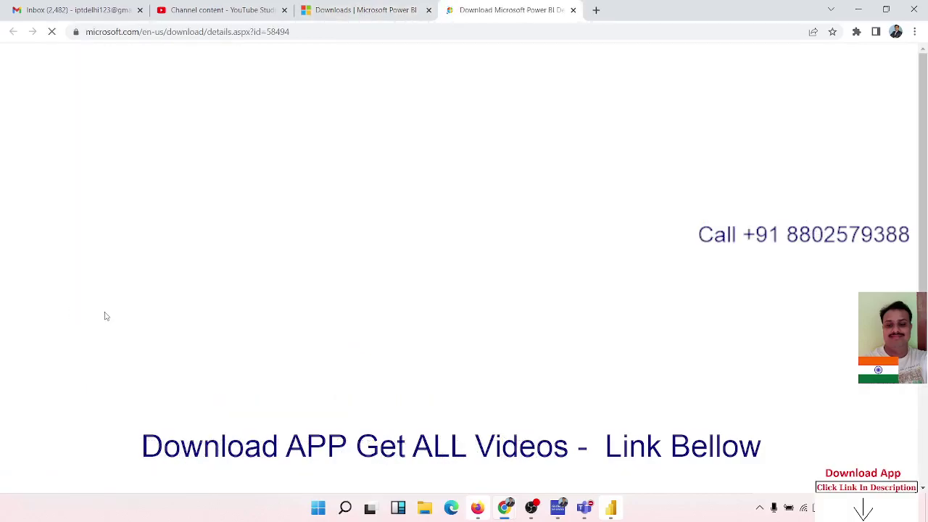
Return to the Power BI Desktop download page's Download button and minimize Chrome.
scroll(543, 299, "down", 3)
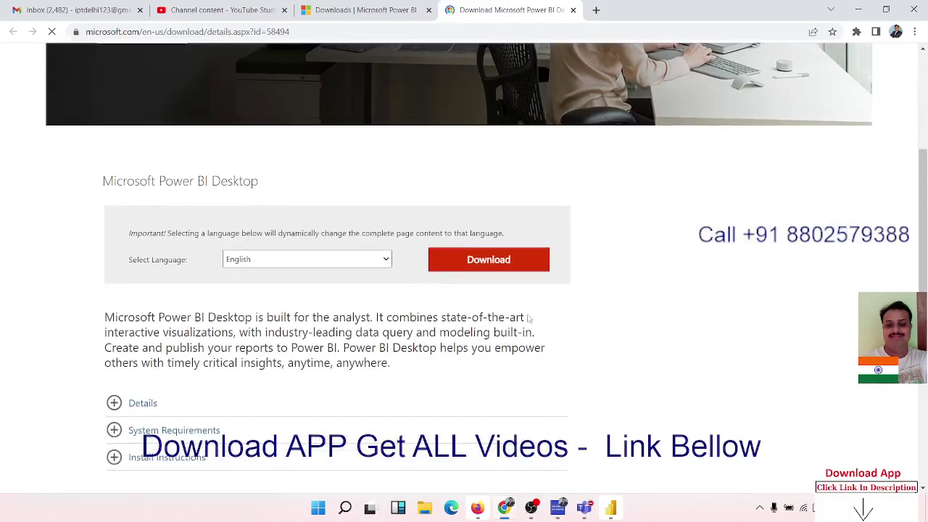
left_click(483, 260)
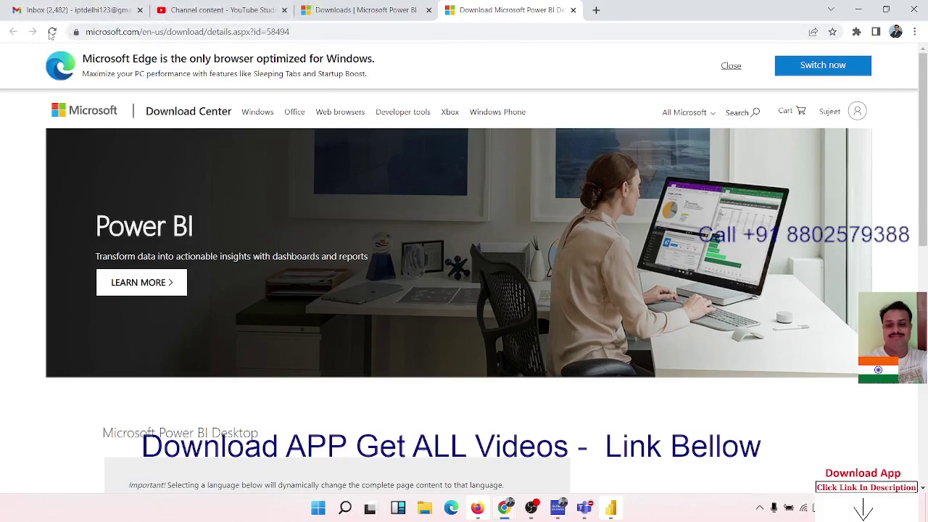
left_click(478, 200)
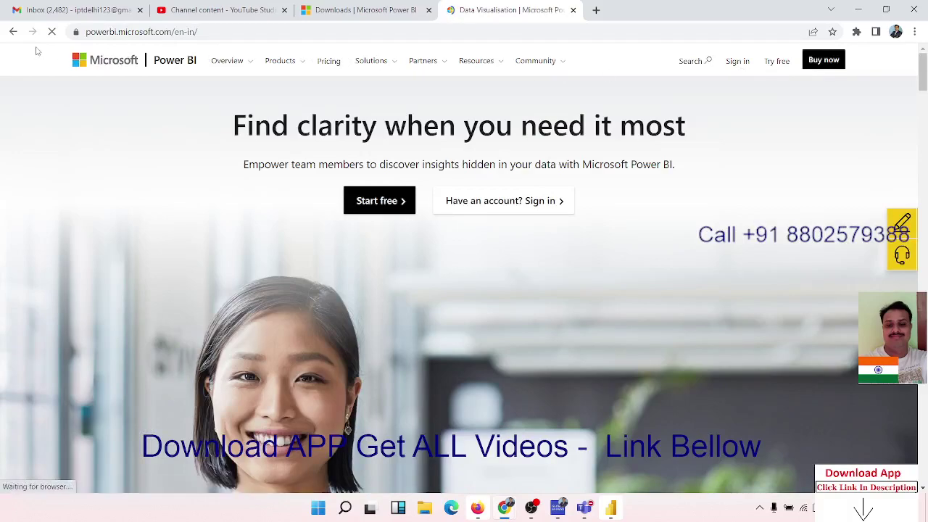
left_click(14, 32)
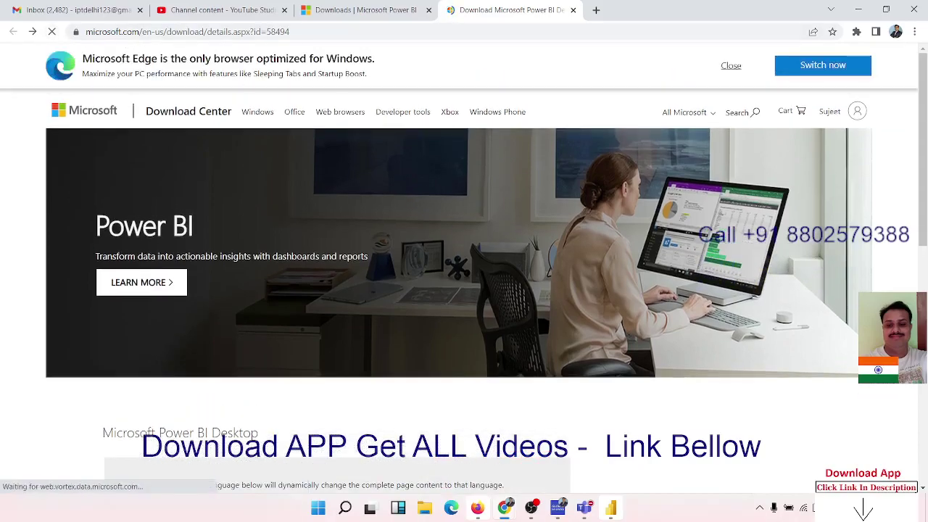
scroll(695, 241, "down", 5)
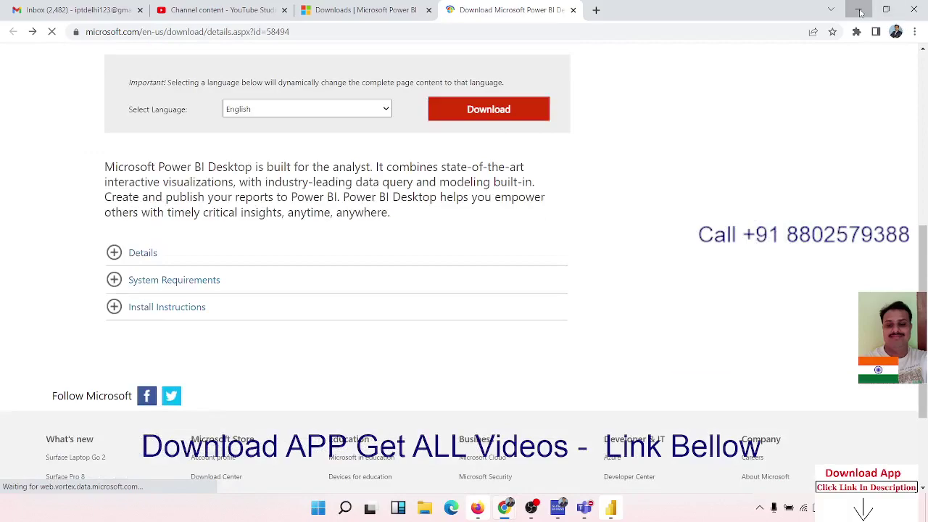
left_click(858, 10)
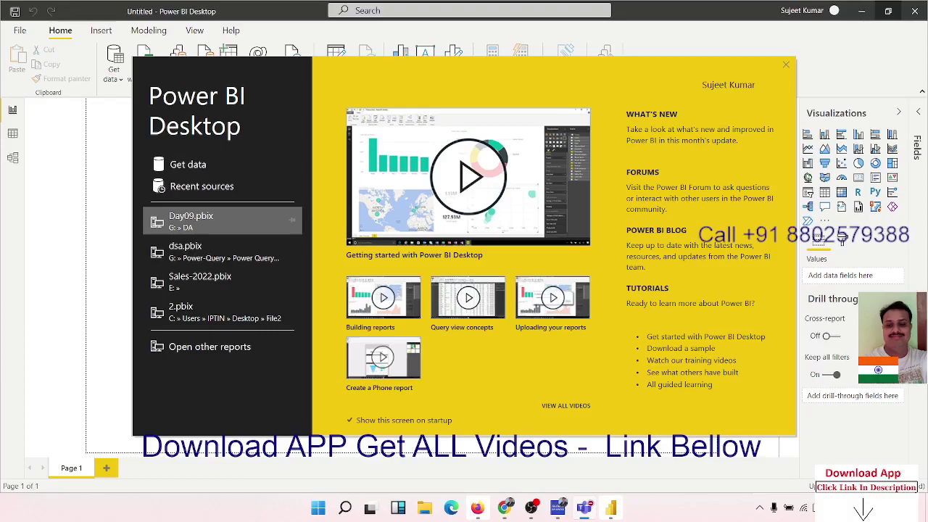
key("super")
type("p")
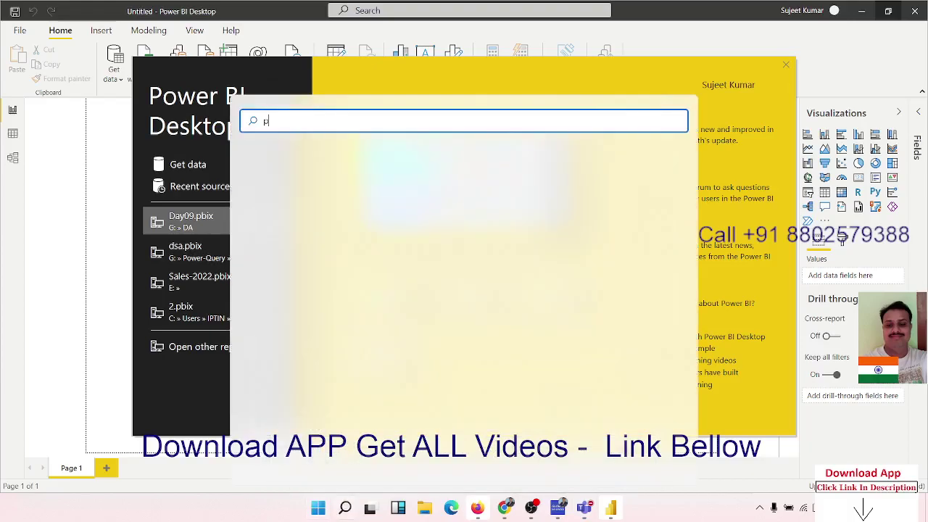
type("o")
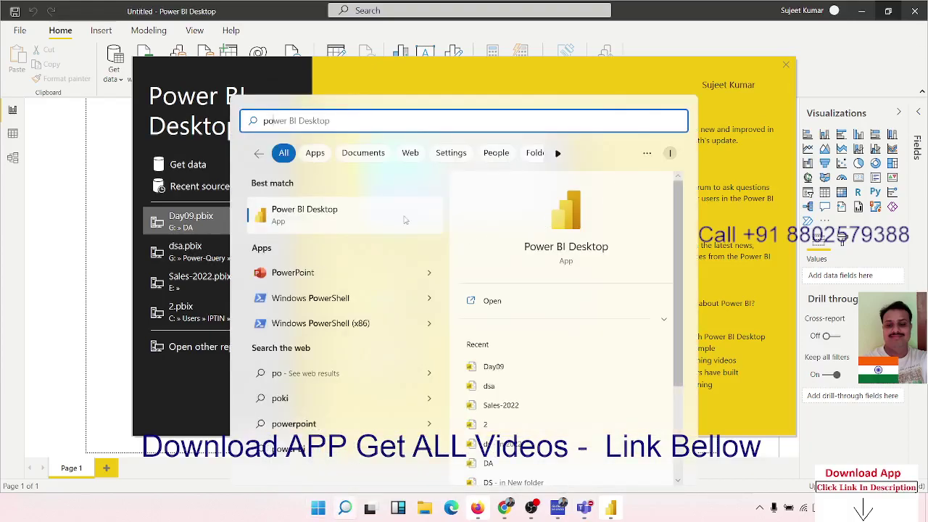
left_click(5, 227)
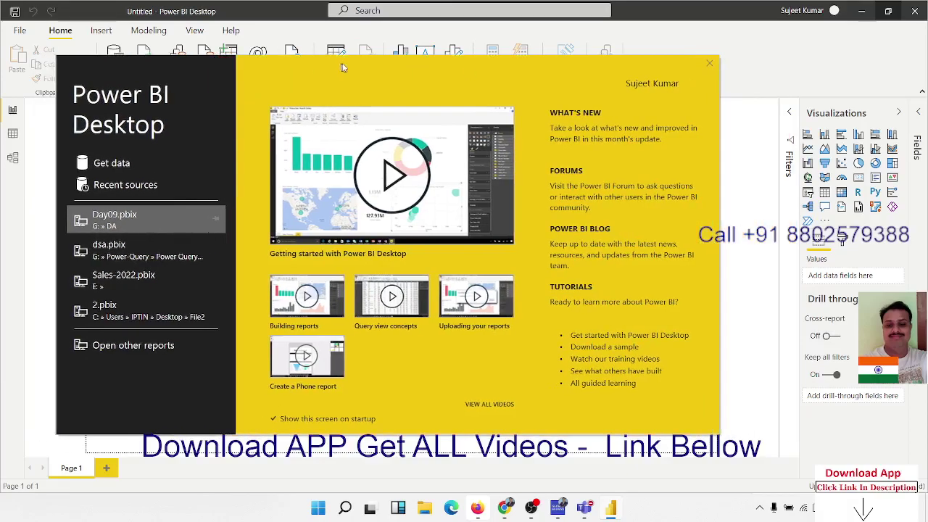
left_click_drag(343, 67, 390, 82)
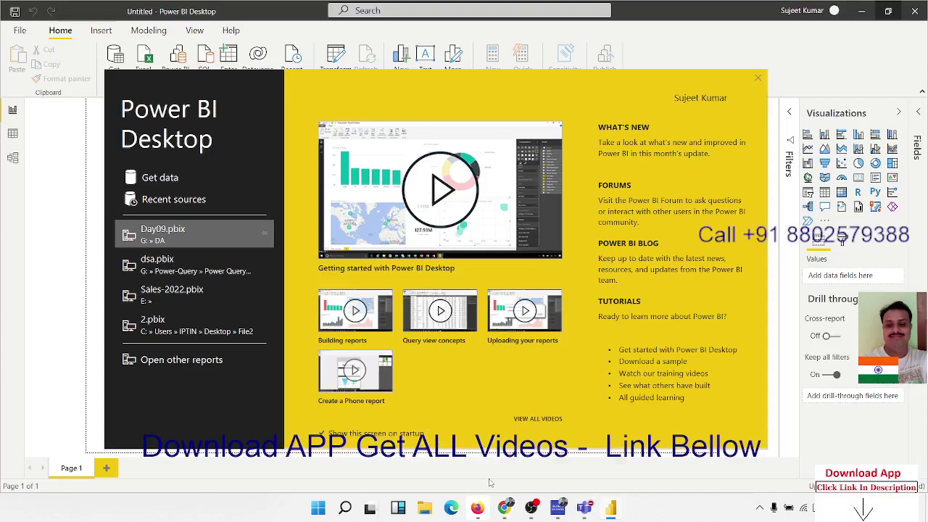
mouse_move(503, 508)
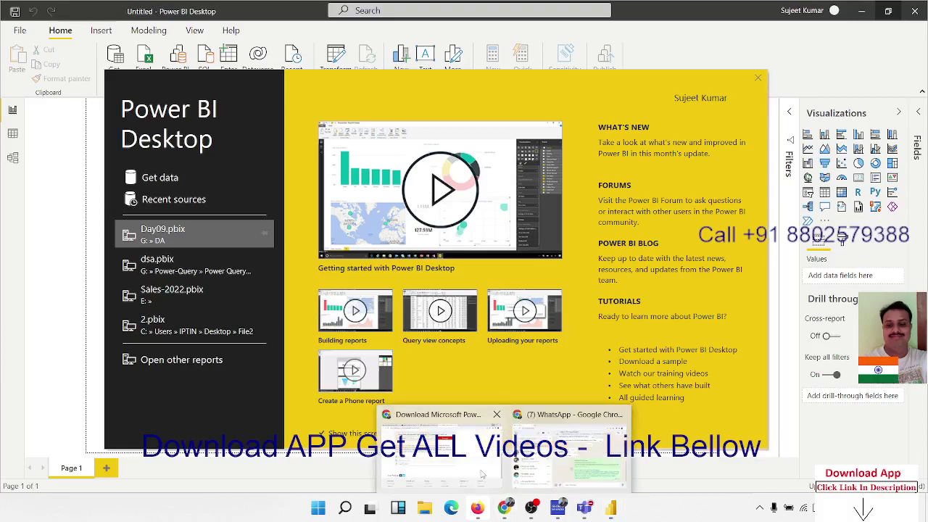
Reopen the Power BI downloads page from the search results and its advanced download options.
left_click(481, 474)
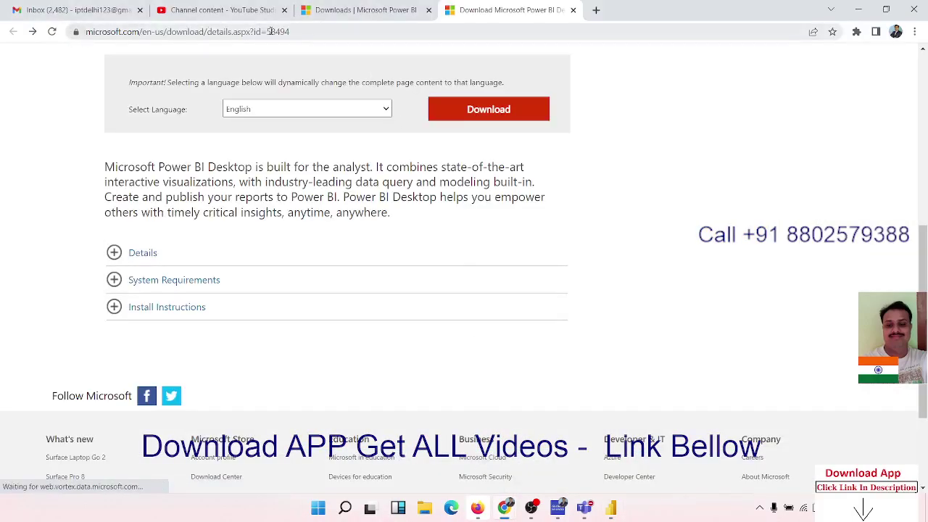
left_click(332, 17)
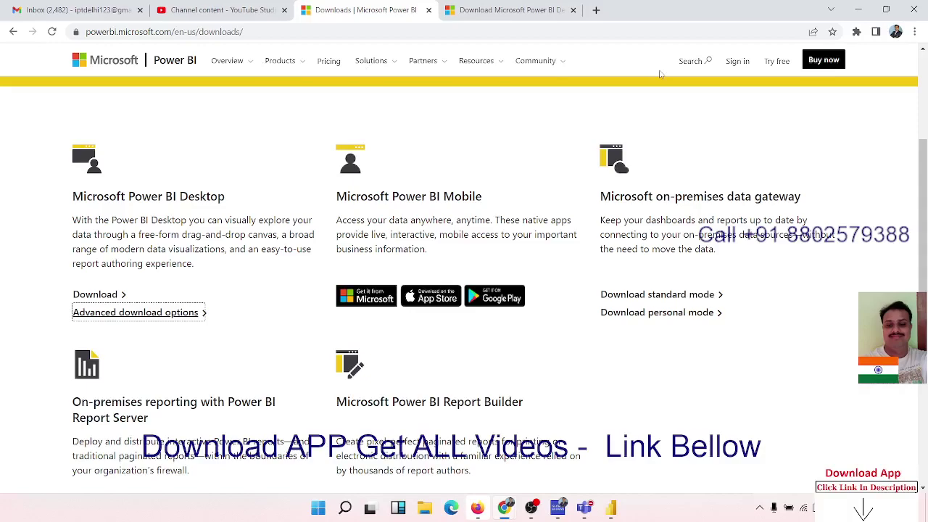
left_click(13, 31)
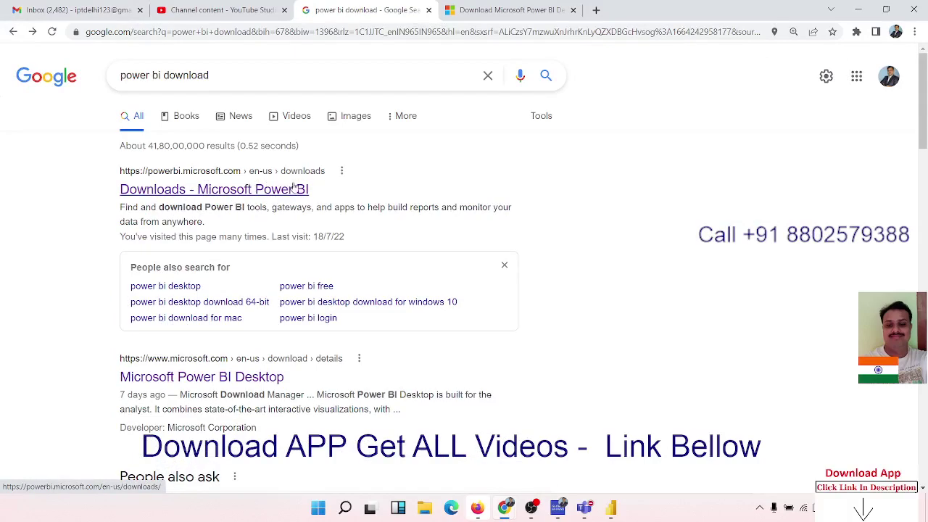
left_click(292, 190)
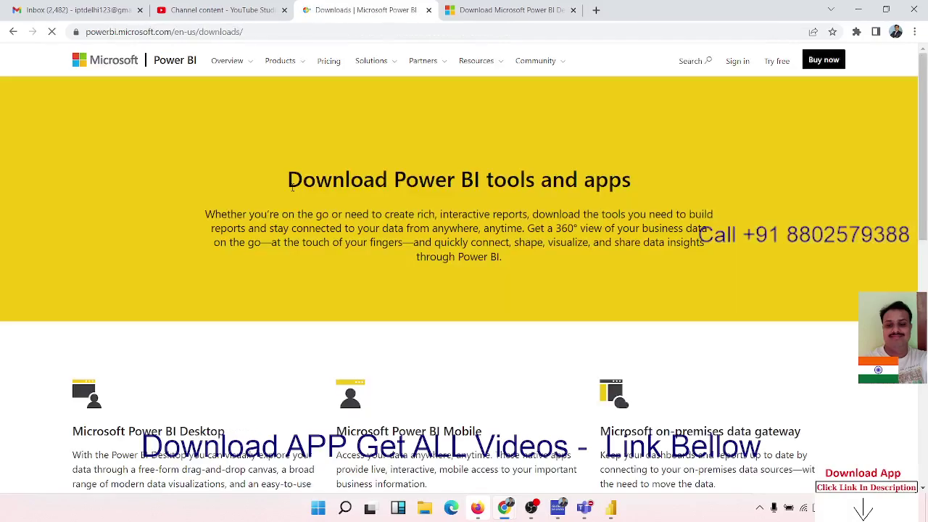
scroll(293, 208, "down", 3)
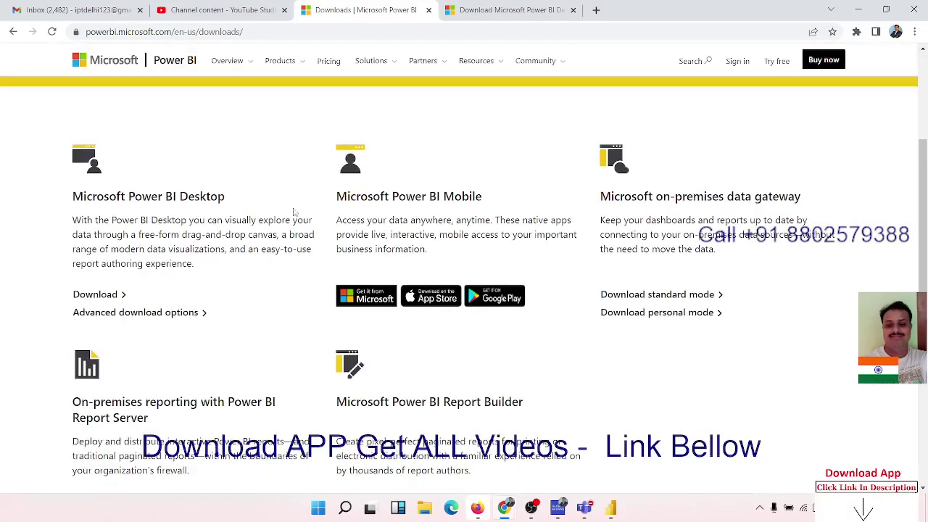
left_click_drag(71, 199, 265, 200)
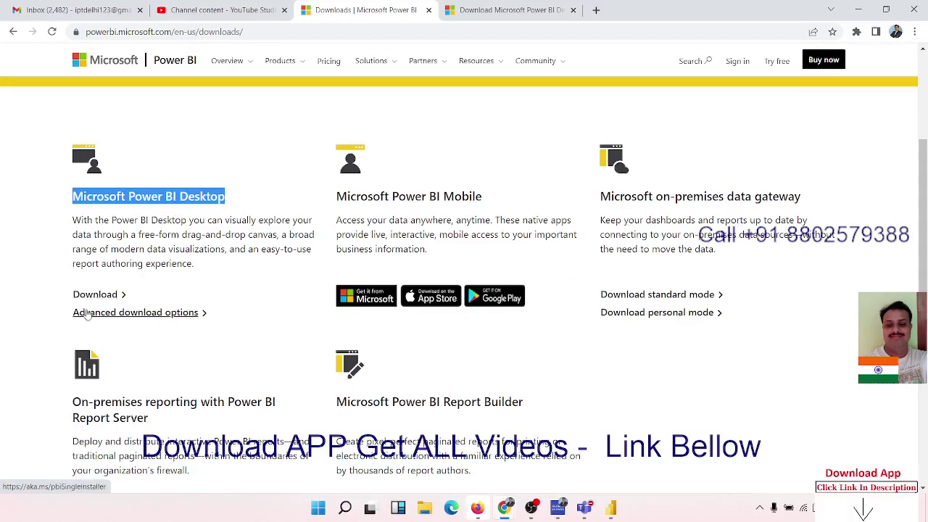
left_click(86, 313)
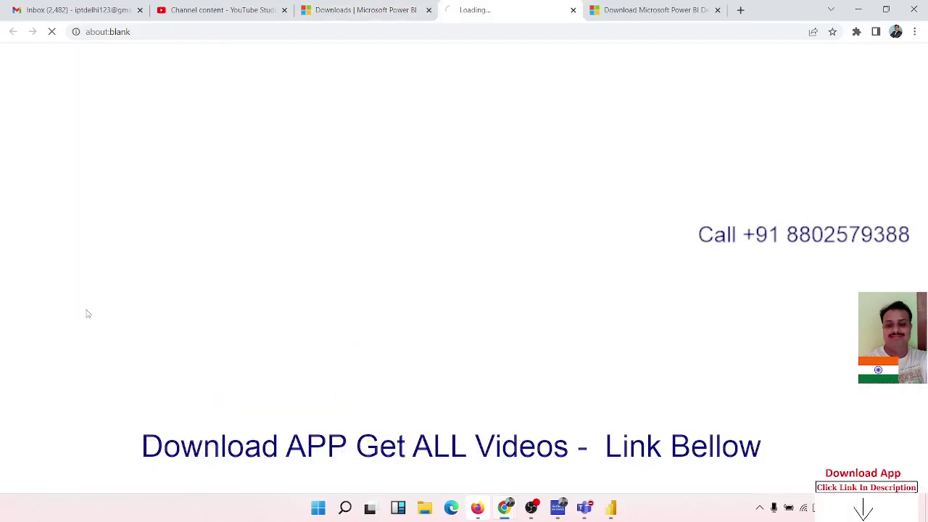
scroll(234, 289, "down", 3)
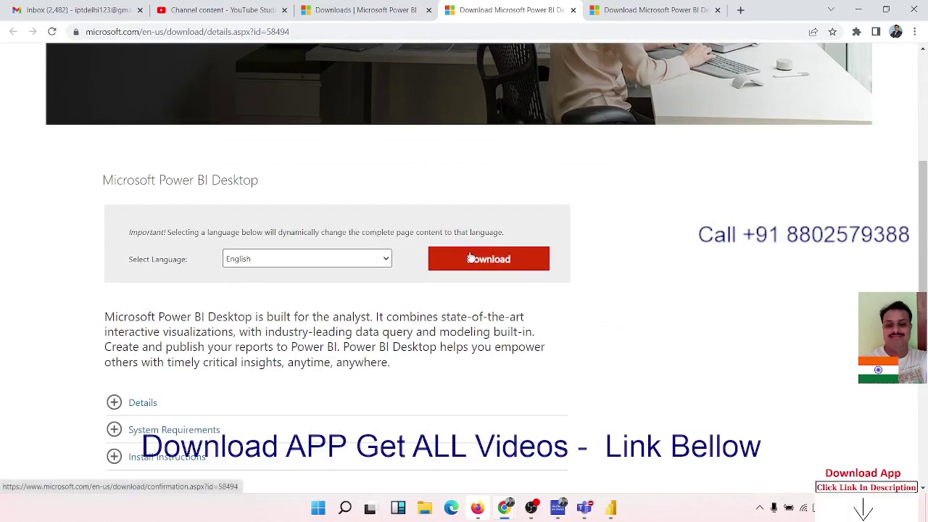
Close both Power BI download tabs and minimize Chrome.
left_click(572, 11)
left_click(573, 10)
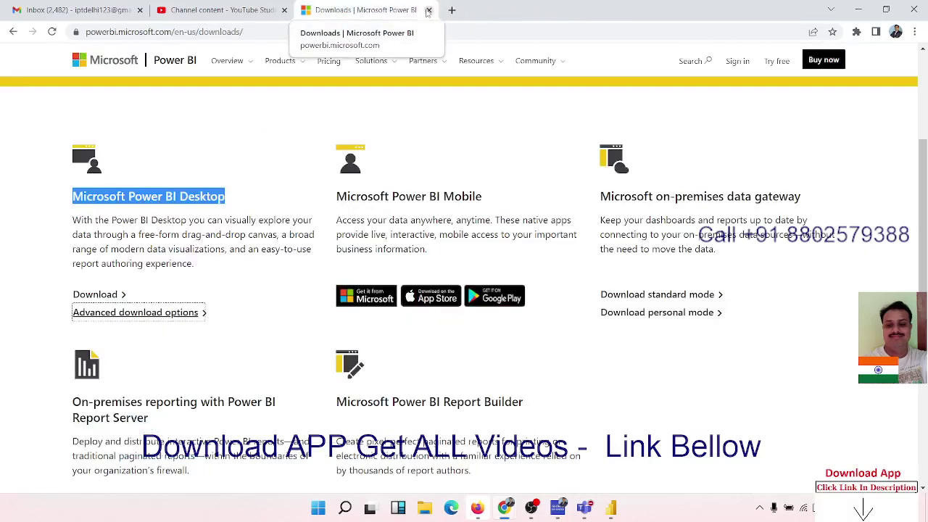
left_click(855, 11)
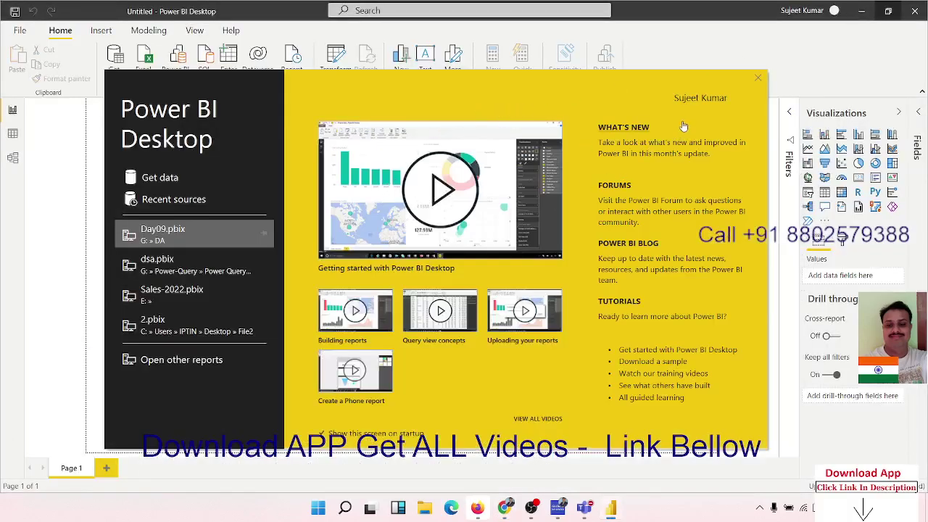
Close the welcome screen and open the pasted Day-8-Dahsnoard.xlsx path via Get data > Excel workbook.
left_click(759, 77)
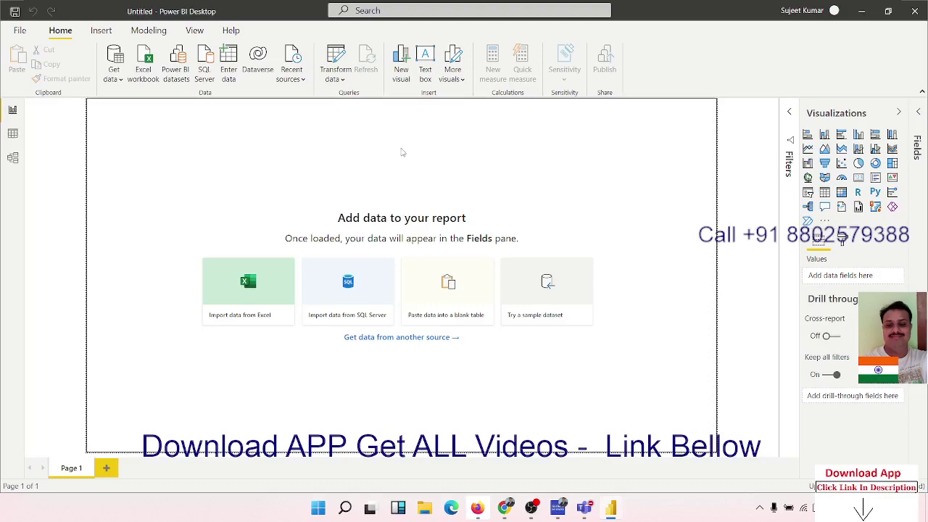
left_click(120, 82)
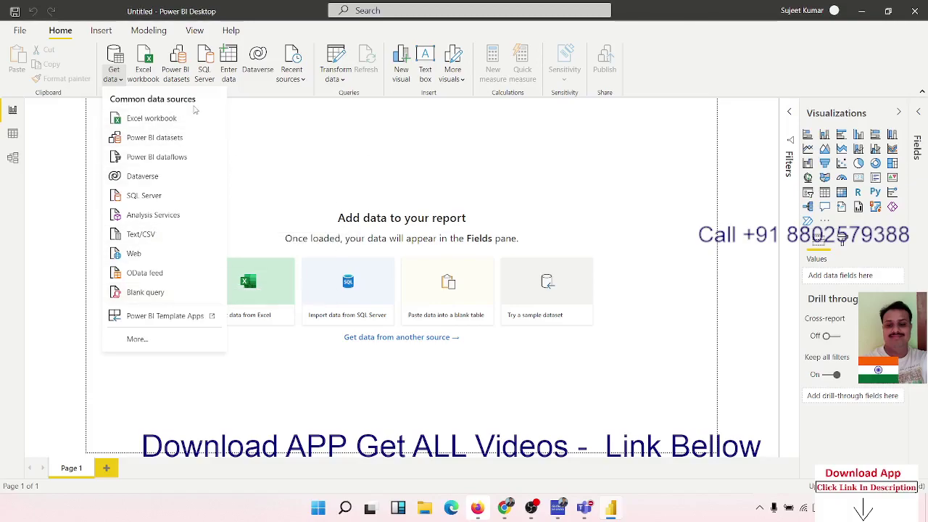
left_click(175, 118)
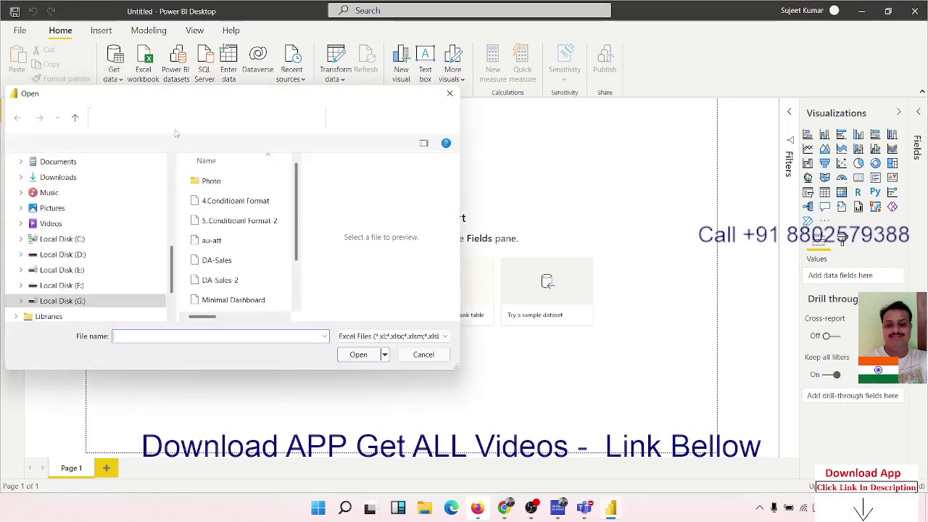
type("F:\\Data\\MS Excel\\Day-8-Dahsnoard.xlsx")
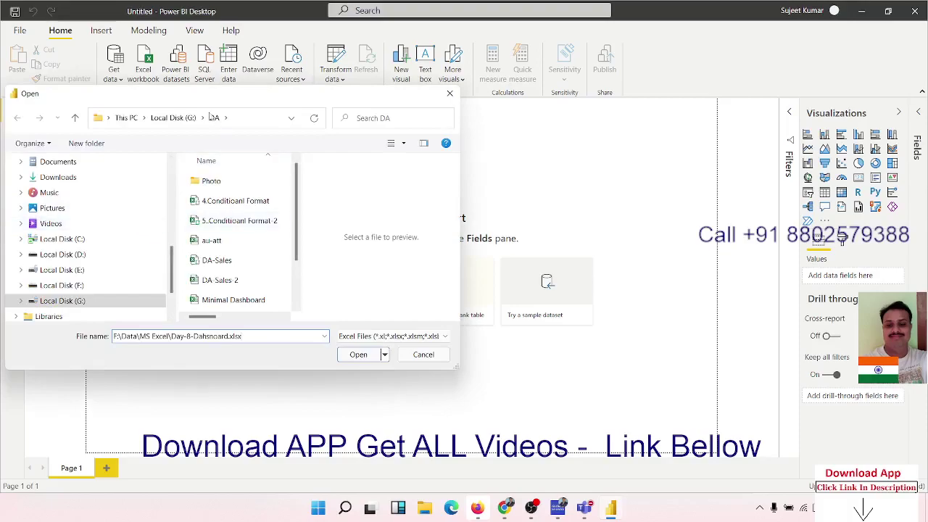
left_click(367, 358)
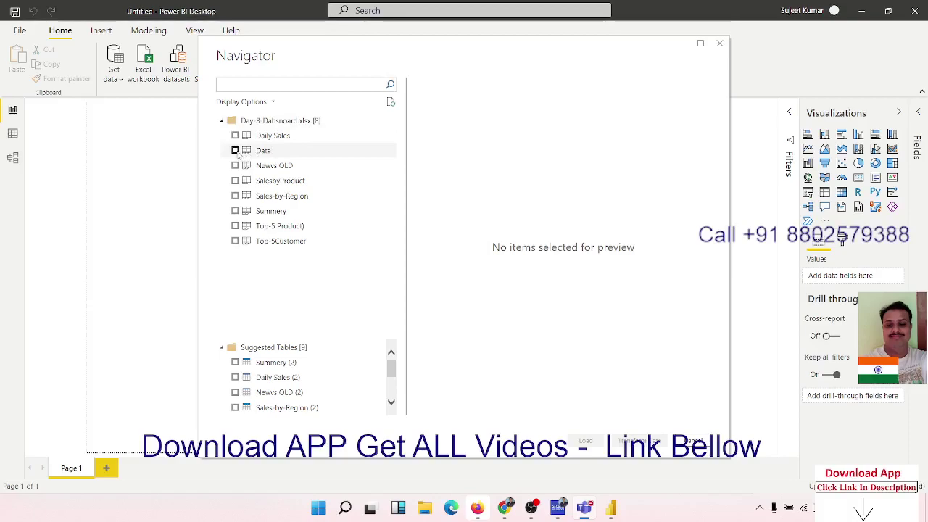
Preview the Data sheet in Navigator, tick it, and load it.
left_click(262, 150)
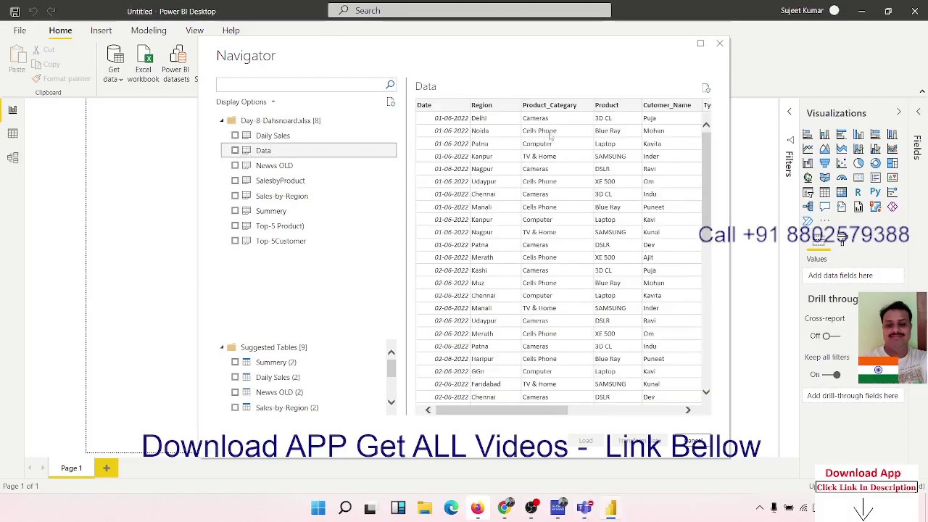
left_click_drag(551, 410, 672, 424)
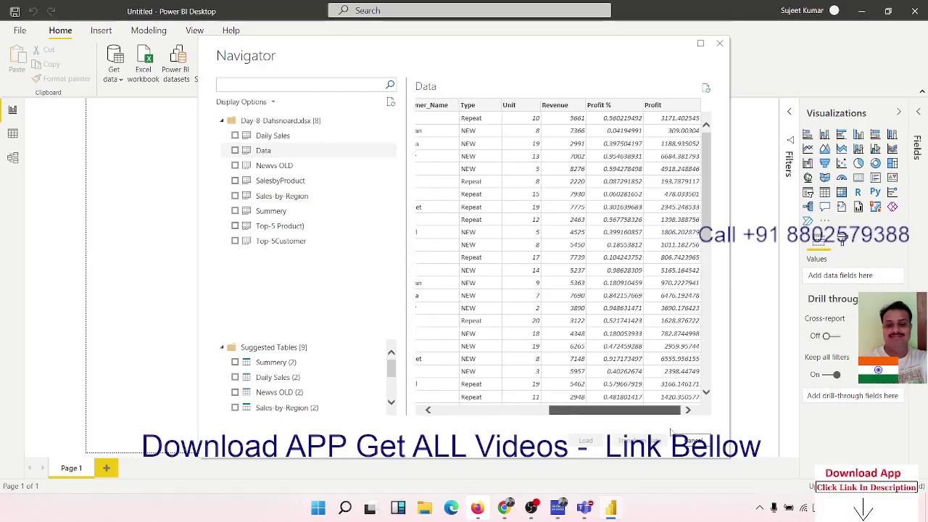
left_click_drag(674, 428, 493, 427)
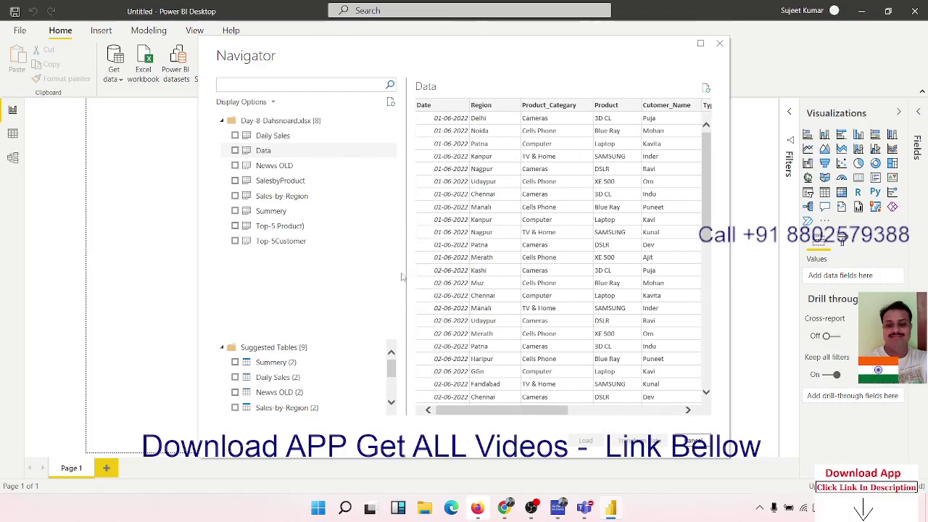
left_click(235, 150)
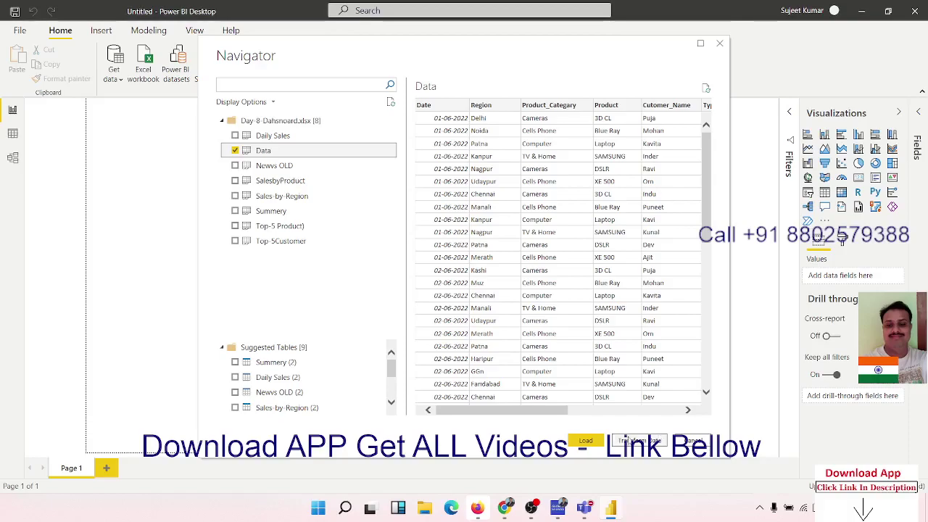
left_click(583, 441)
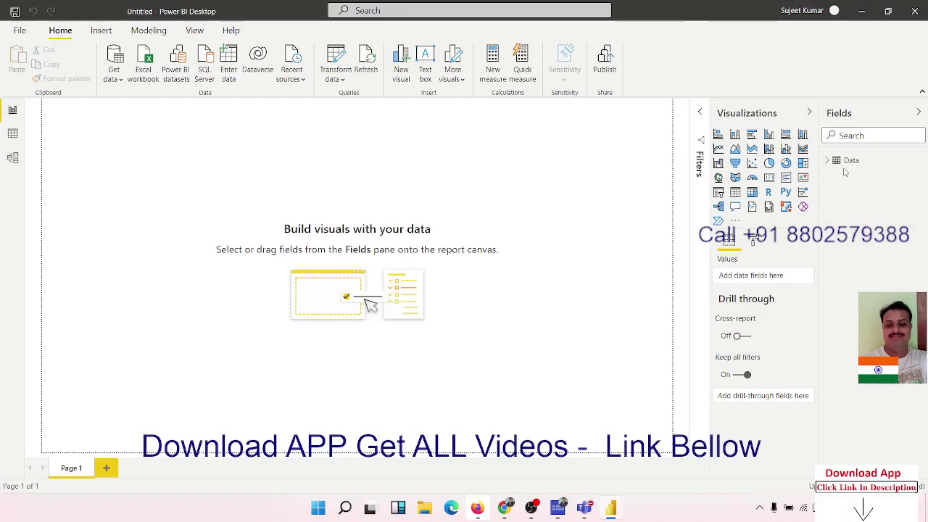
Expand Data in Fields, add and delete Page 2, then switch to Data view.
left_click(830, 165)
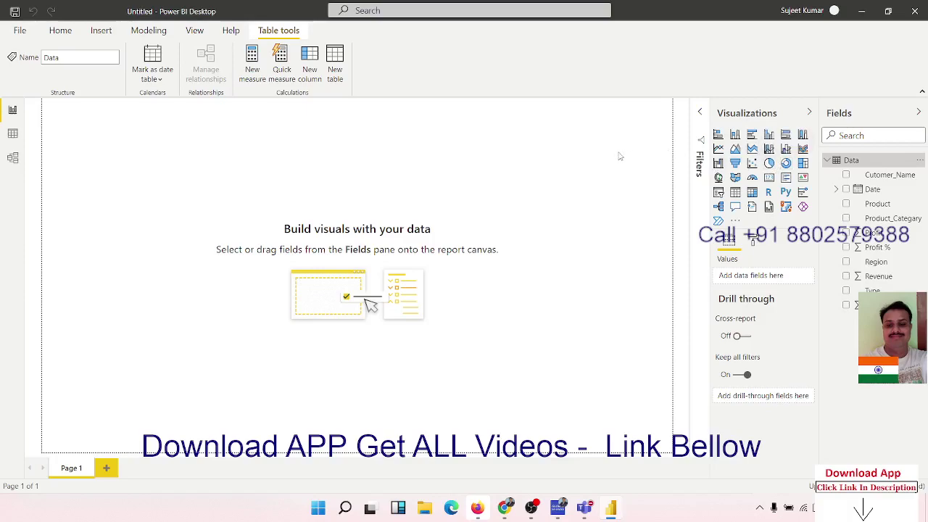
mouse_move(146, 134)
left_mouse_down()
mouse_move(232, 298)
mouse_move(501, 379)
left_mouse_up()
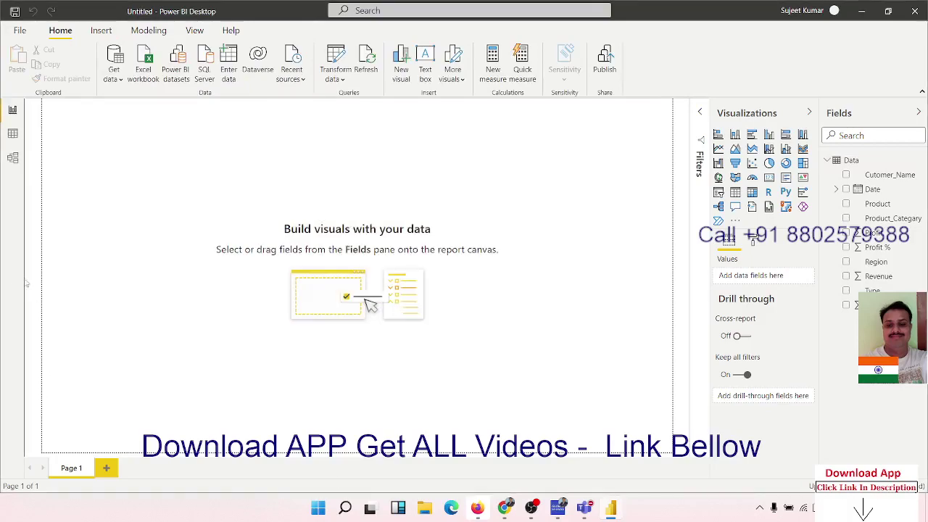
mouse_move(114, 169)
left_mouse_down()
mouse_move(486, 375)
mouse_move(453, 383)
left_mouse_up()
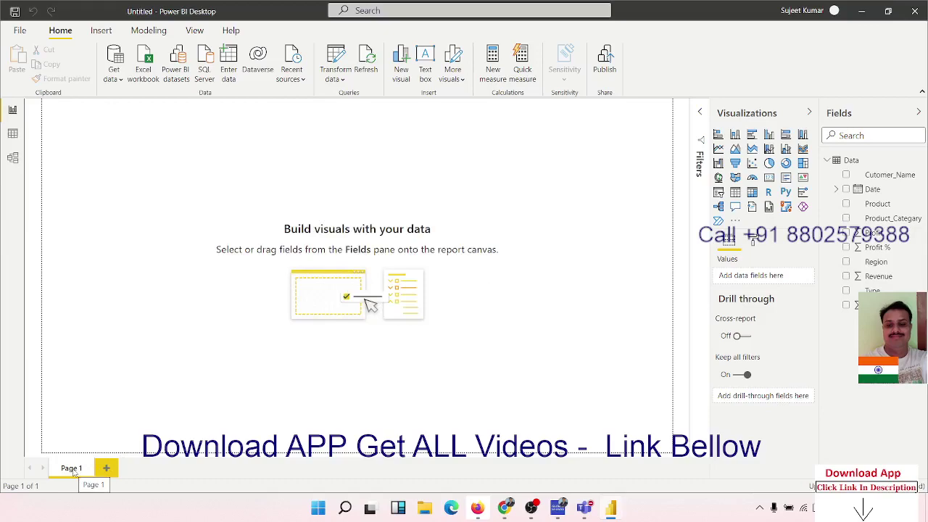
left_click(108, 469)
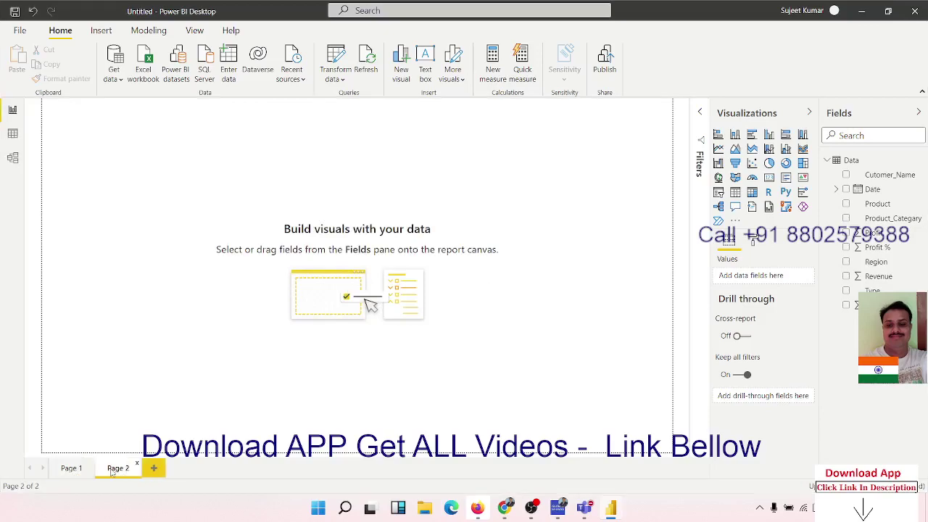
left_click(136, 463)
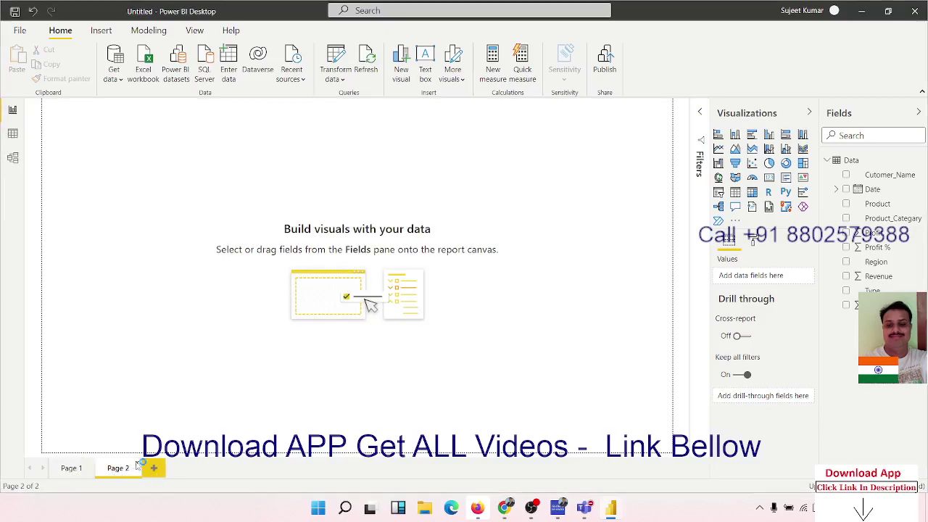
left_click(523, 278)
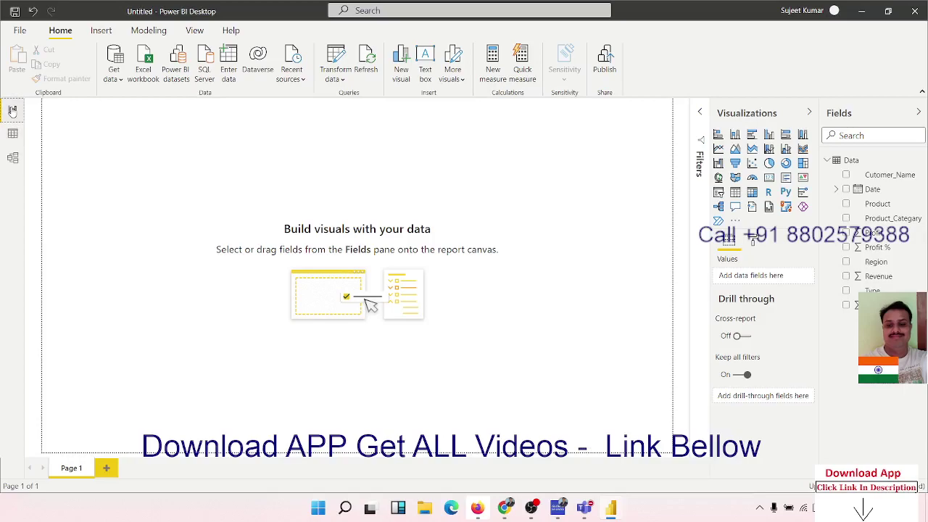
left_click(16, 144)
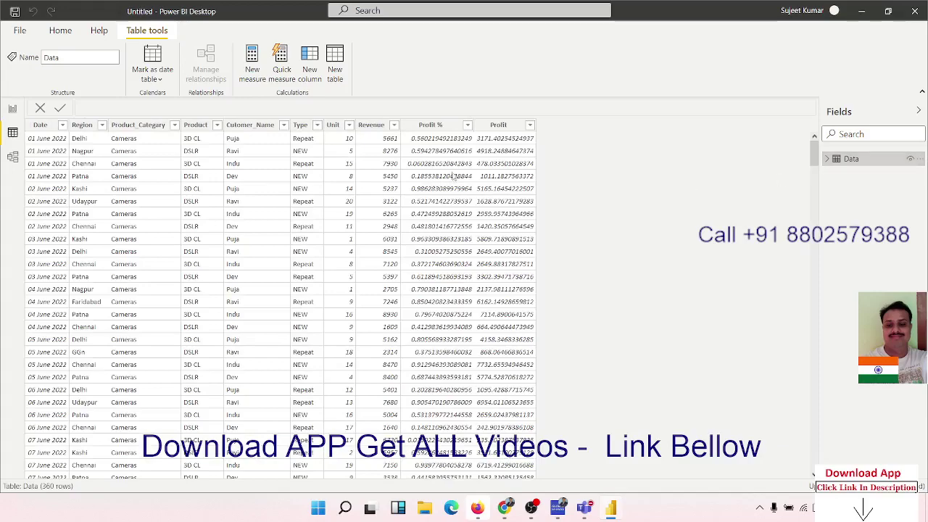
Format Profit % as a percentage and give Profit 0 decimal places.
left_click(455, 176)
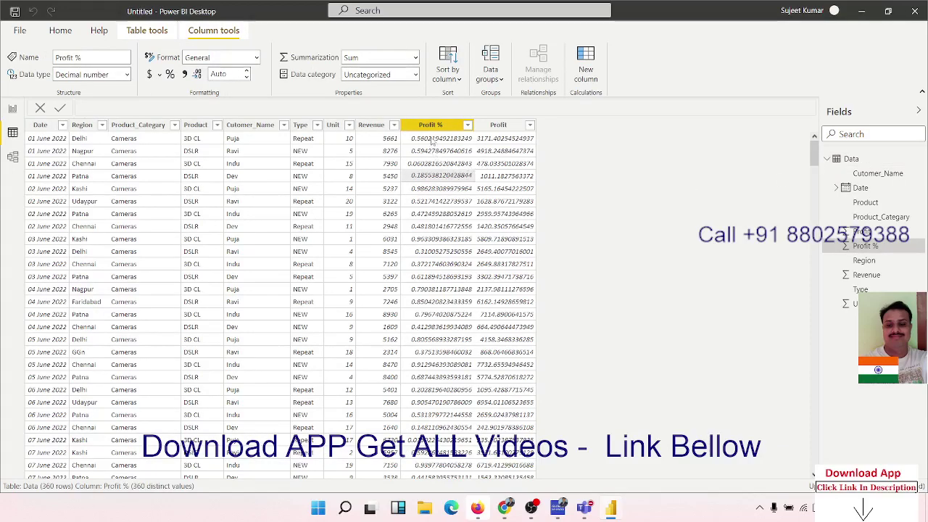
left_click(433, 130)
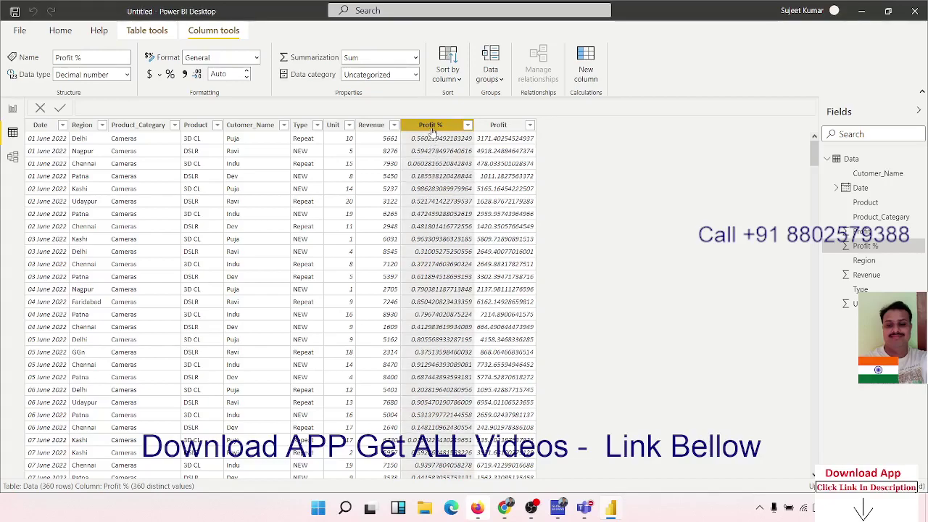
left_click(256, 58)
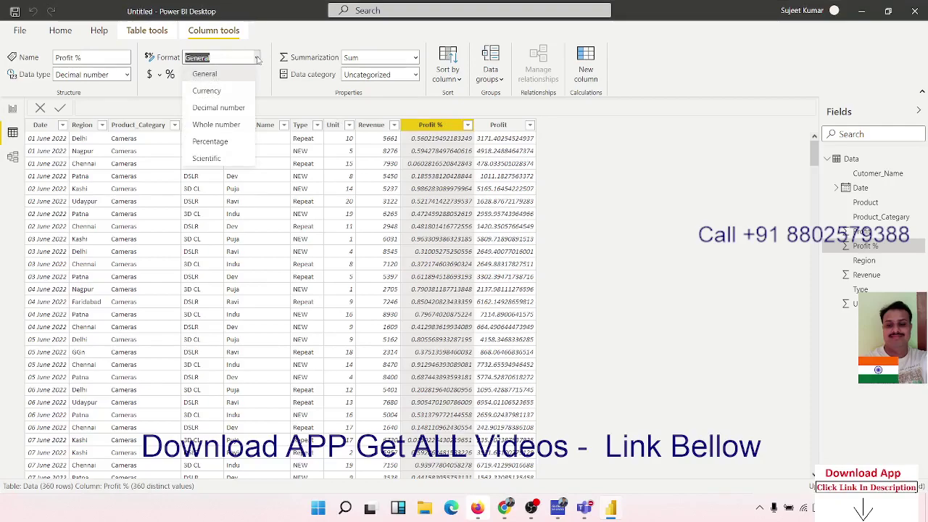
left_click(169, 75)
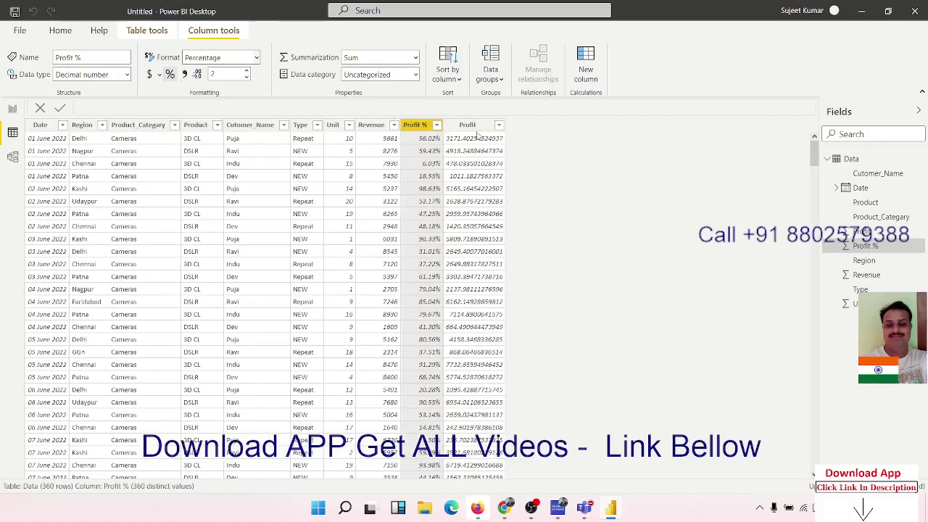
left_click(471, 125)
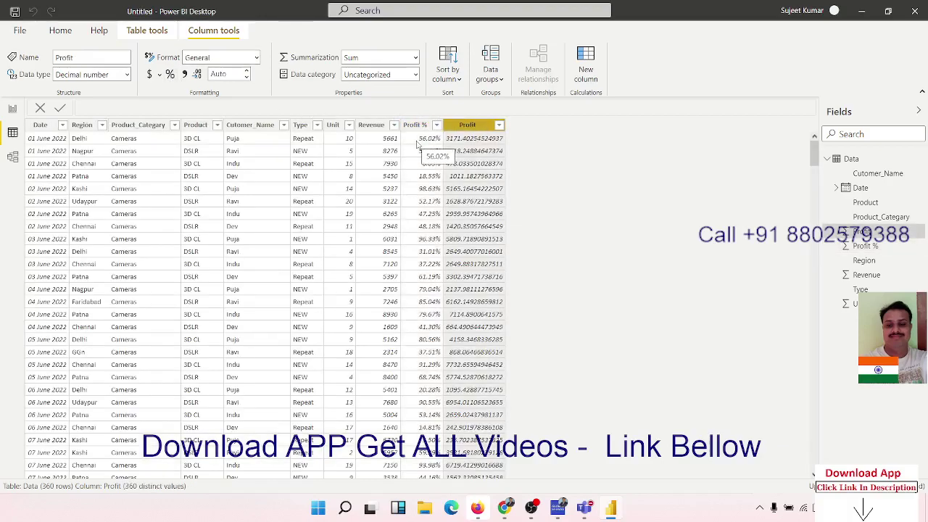
mouse_move(226, 74)
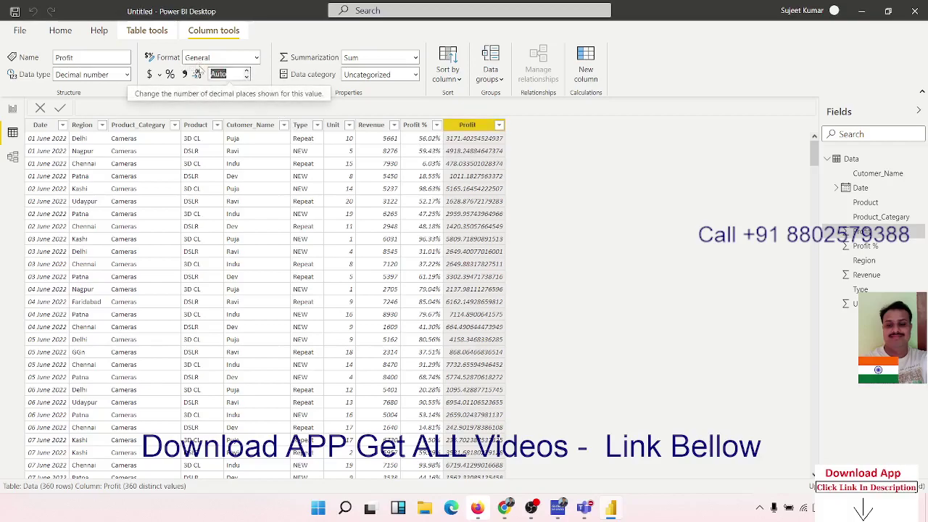
left_click(196, 73)
type("0")
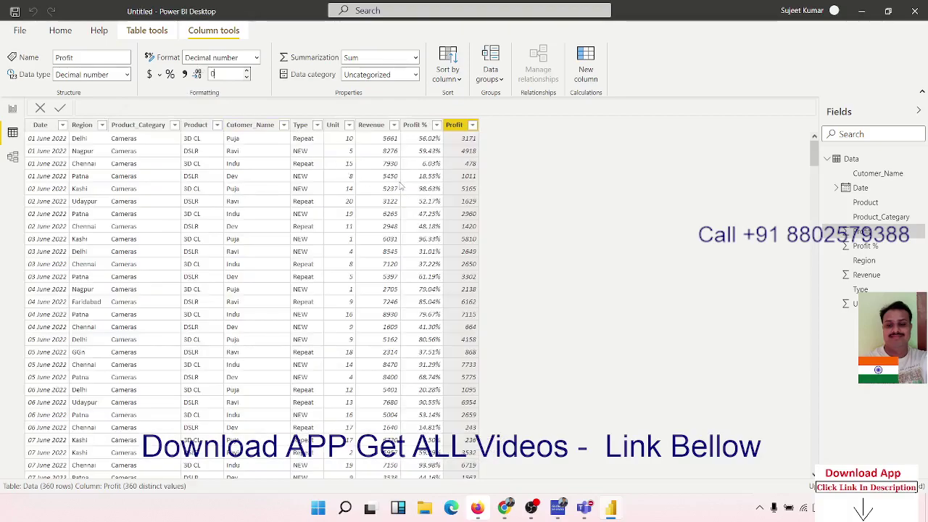
Review the Revenue, Unit, Cutomer_Name and Product column formats, then return to Report view.
left_click(399, 181)
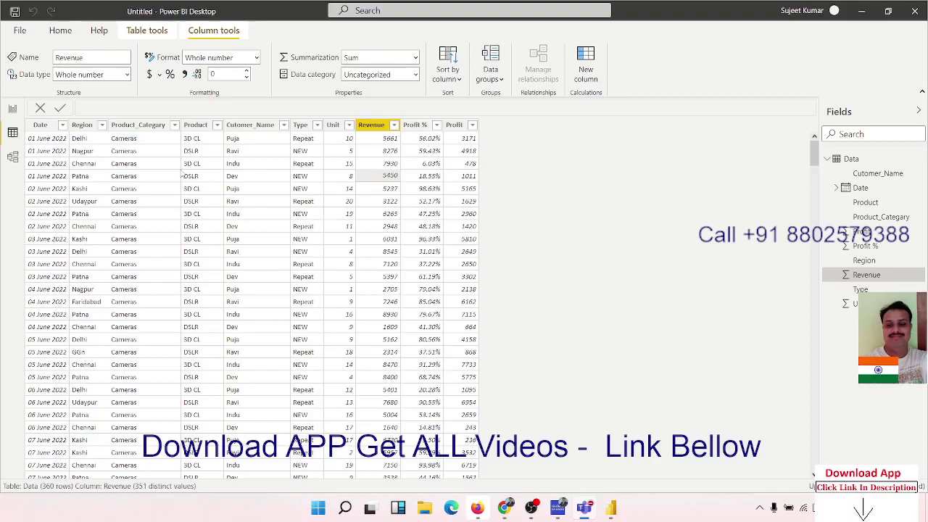
left_click(325, 152)
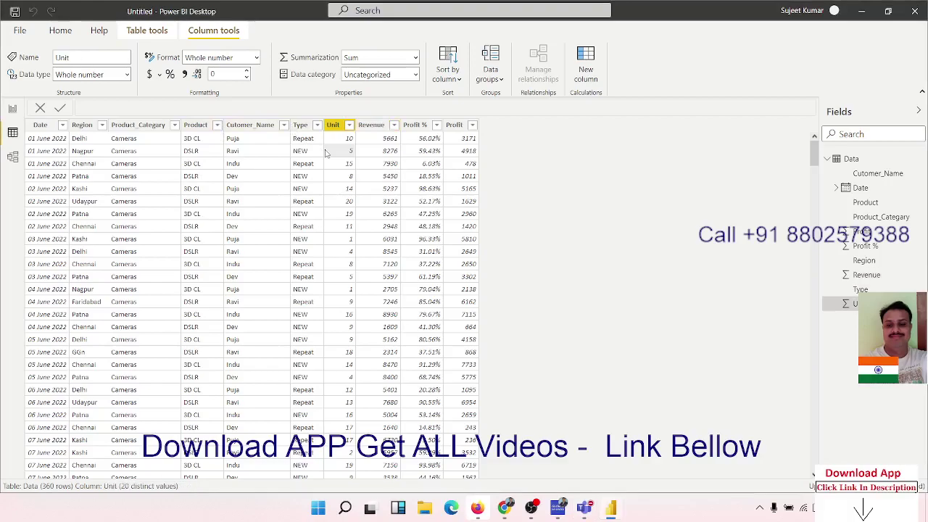
left_click(254, 152)
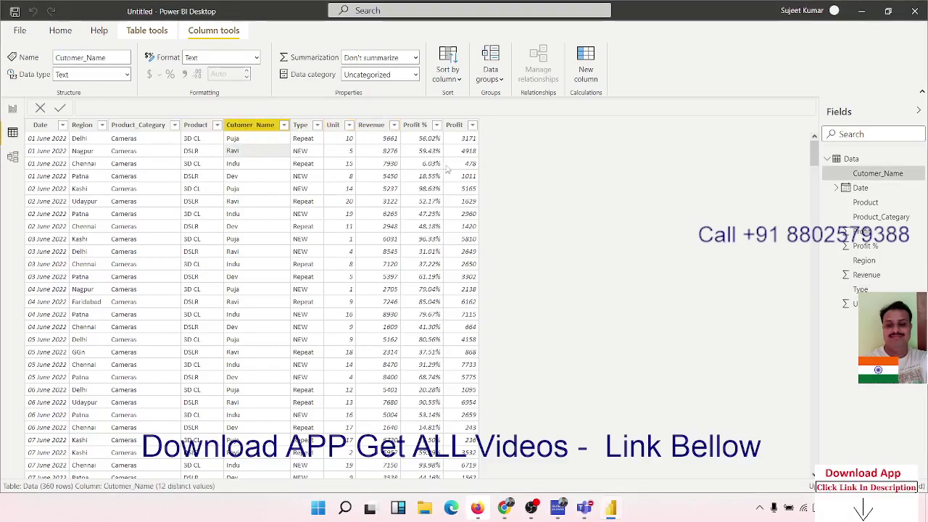
left_click(340, 176)
left_click(460, 176)
left_click(341, 176)
left_click(199, 176)
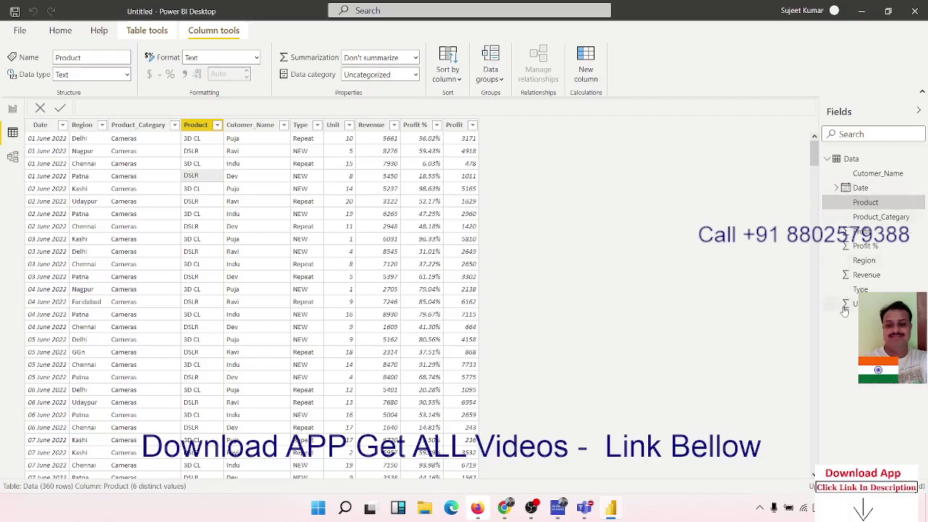
left_click(13, 110)
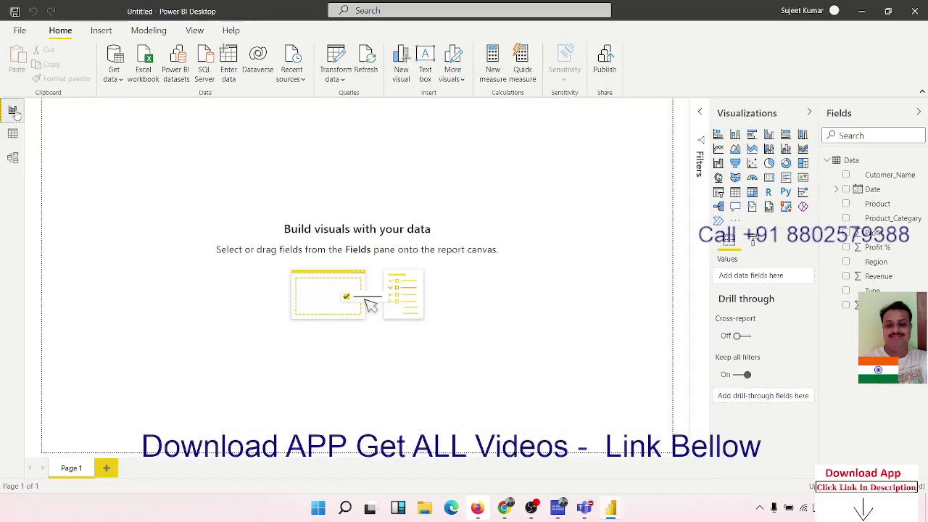
Add a gauge showing total Revenue (2M) and shrink it at the page's top-left.
left_click(752, 178)
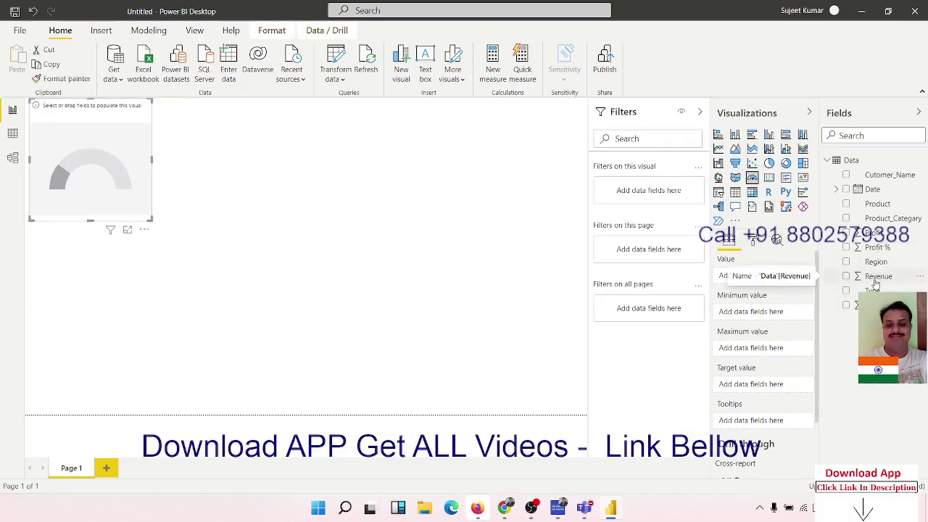
mouse_move(879, 275)
left_mouse_down()
mouse_move(418, 233)
mouse_move(84, 175)
left_mouse_up()
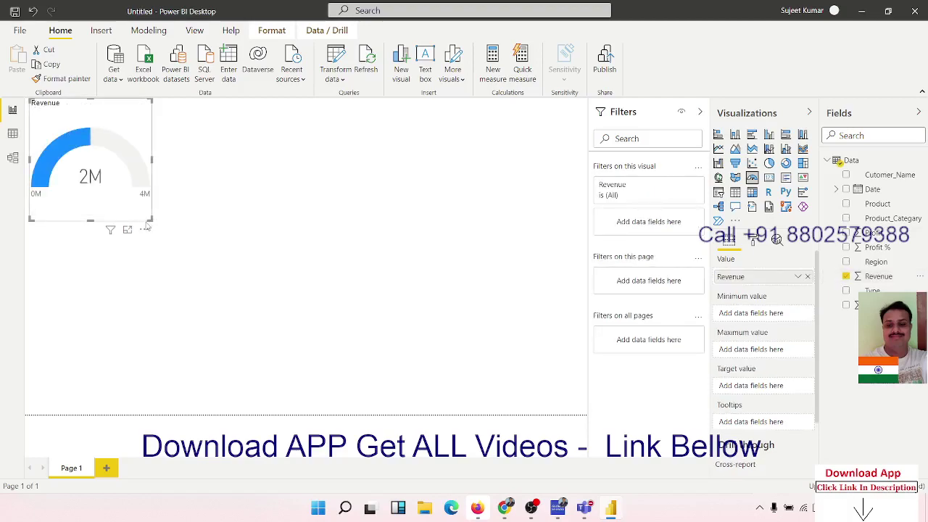
left_click_drag(150, 219, 120, 176)
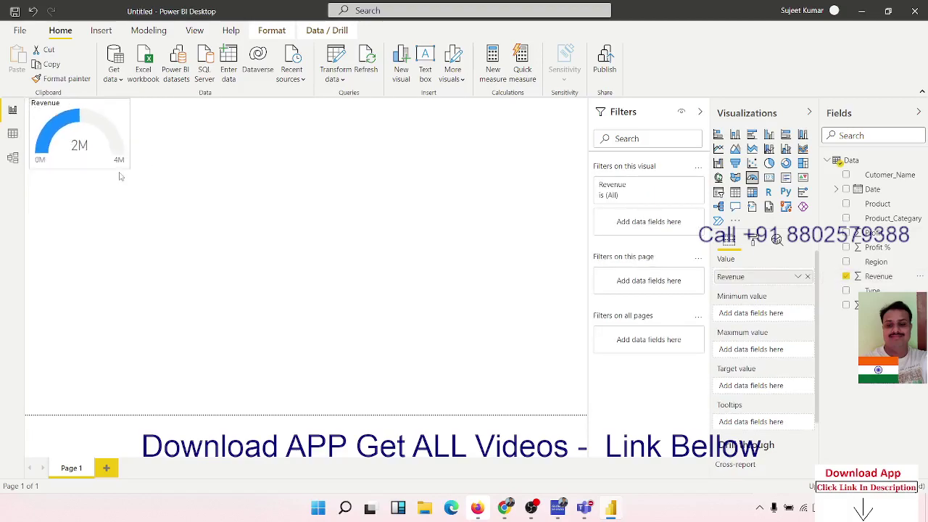
Insert a second, empty gauge and move it to the top-right of the page.
left_click(294, 213)
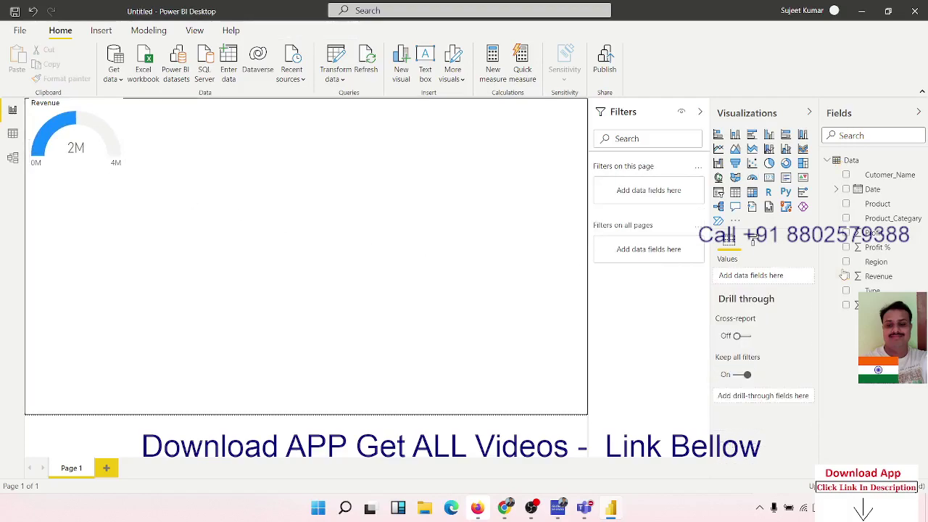
left_click(752, 178)
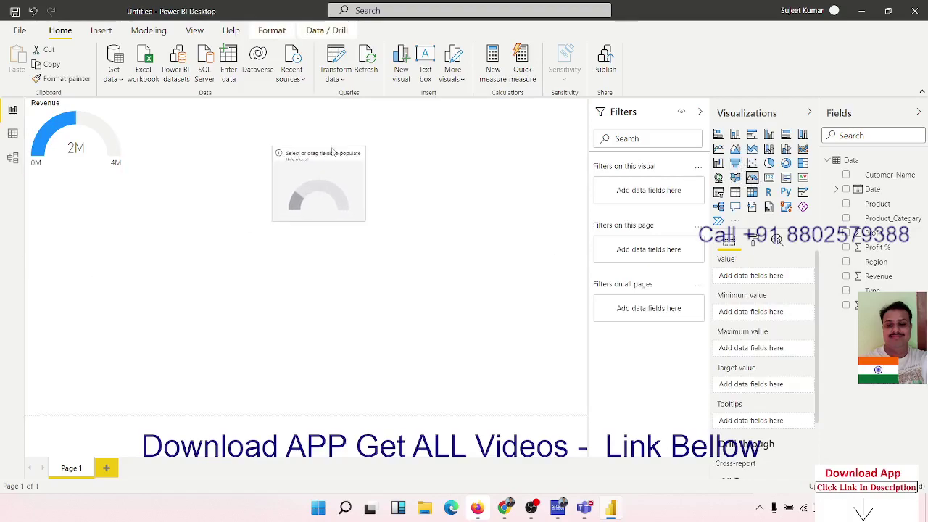
left_click_drag(111, 212, 573, 114)
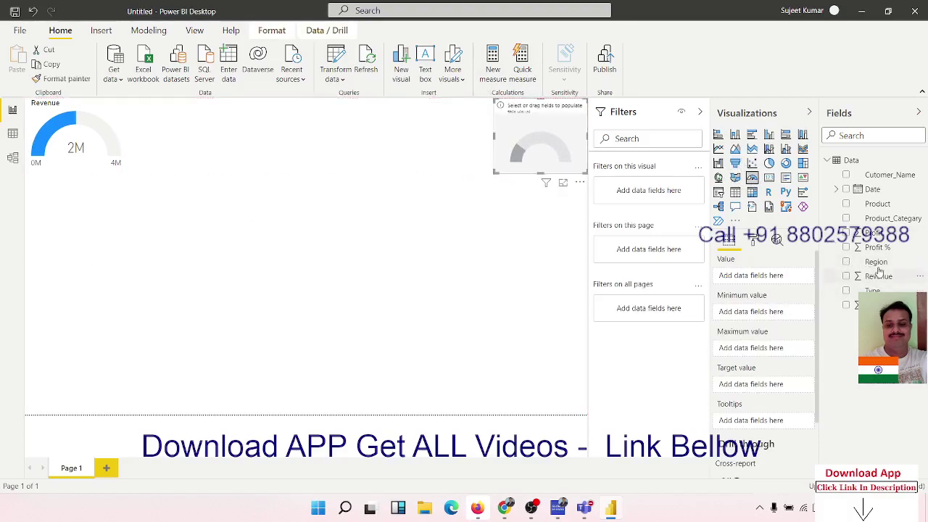
Put Profit into the empty gauge so it reads 899K on a 0M–2M scale.
mouse_move(874, 232)
left_mouse_down()
mouse_move(511, 147)
mouse_move(489, 173)
mouse_move(449, 180)
mouse_move(472, 178)
left_mouse_up()
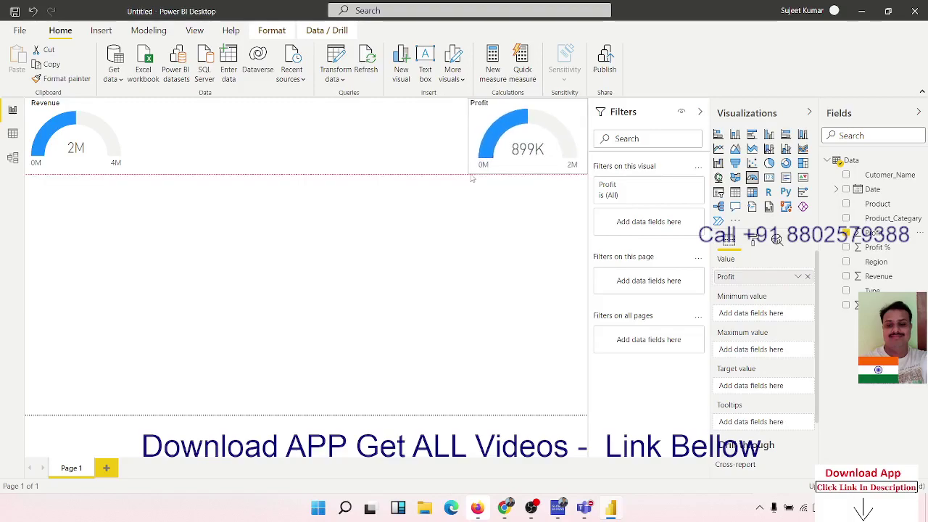
left_click(439, 234)
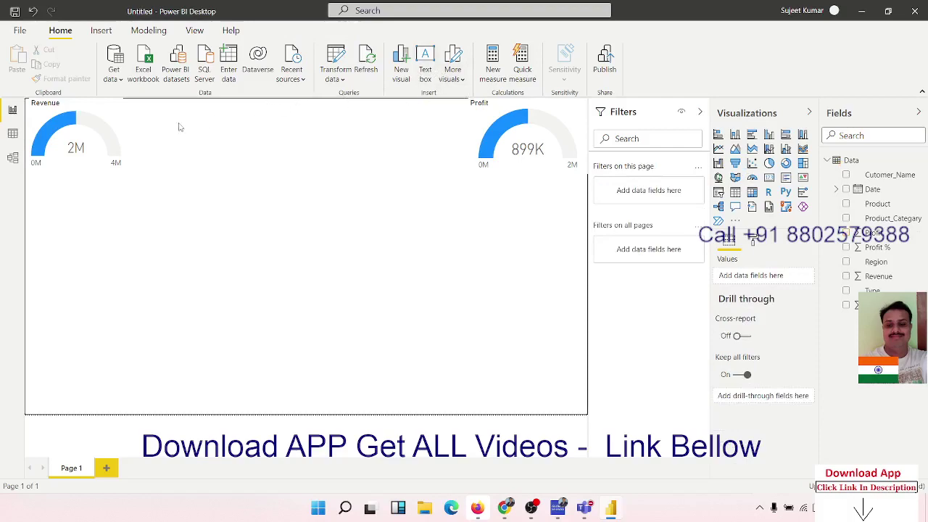
left_click(500, 127)
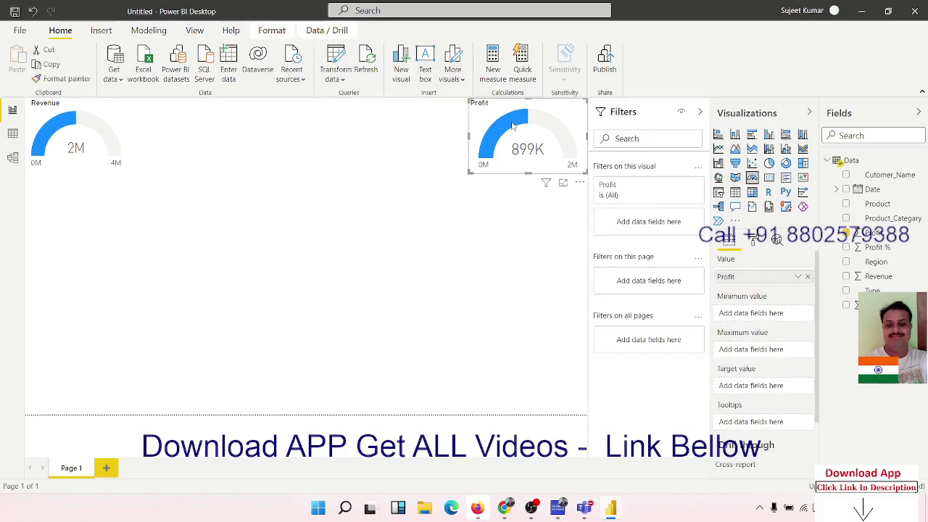
left_click(753, 242)
mouse_move(76, 138)
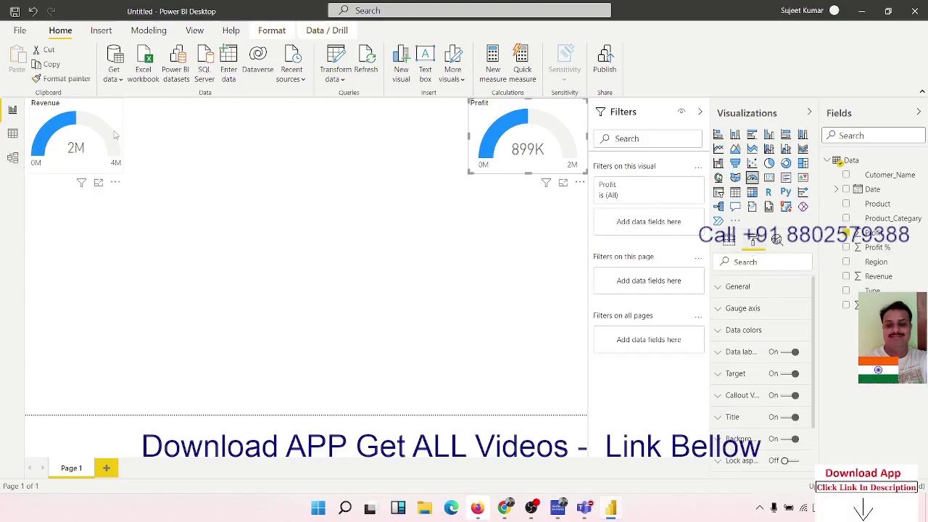
Set the Revenue gauge's data colour fill to black.
left_click(114, 135)
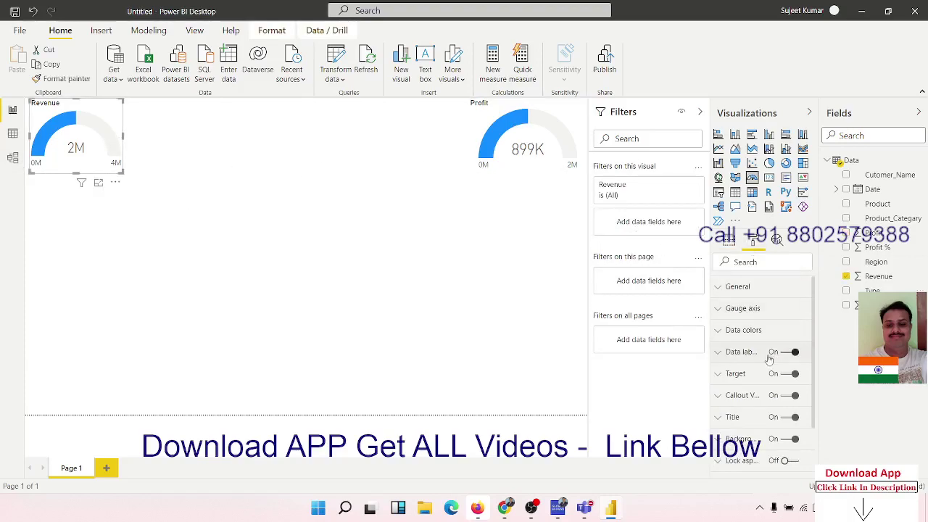
left_click(743, 361)
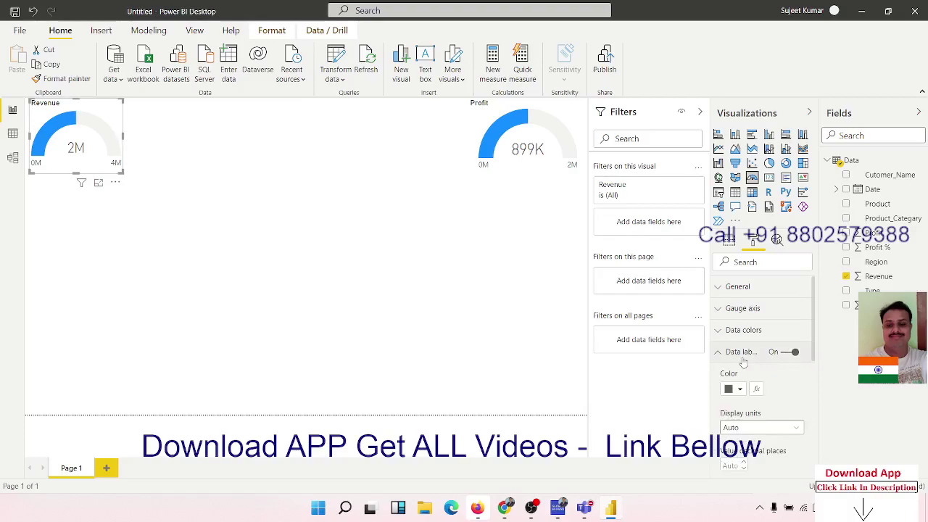
left_click(743, 361)
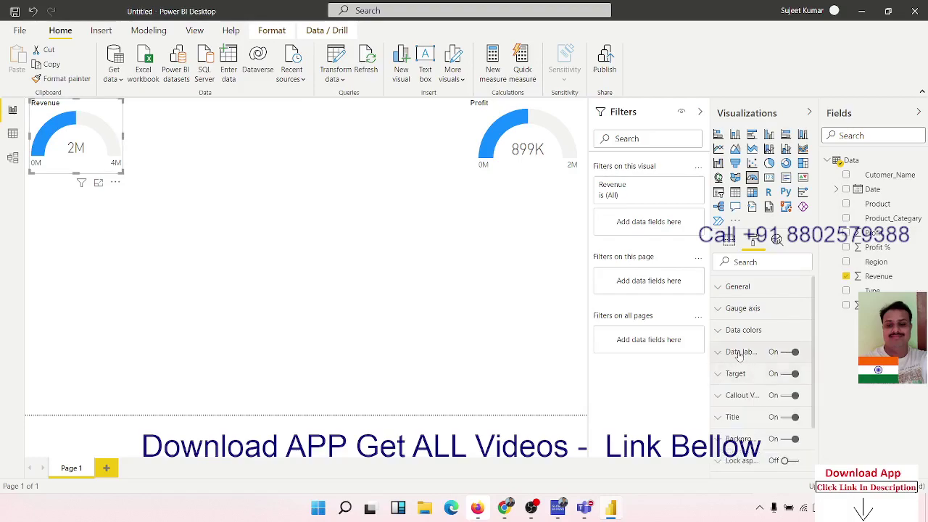
left_click(739, 338)
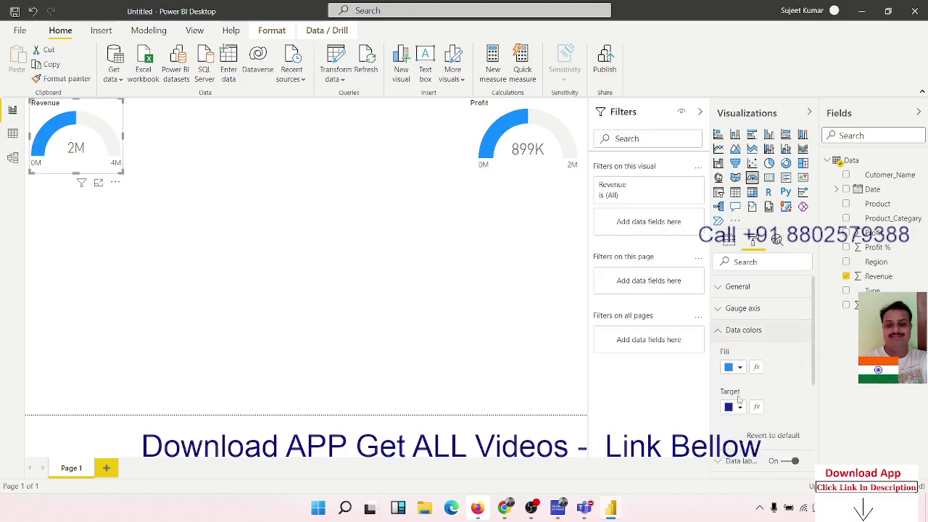
left_click(736, 369)
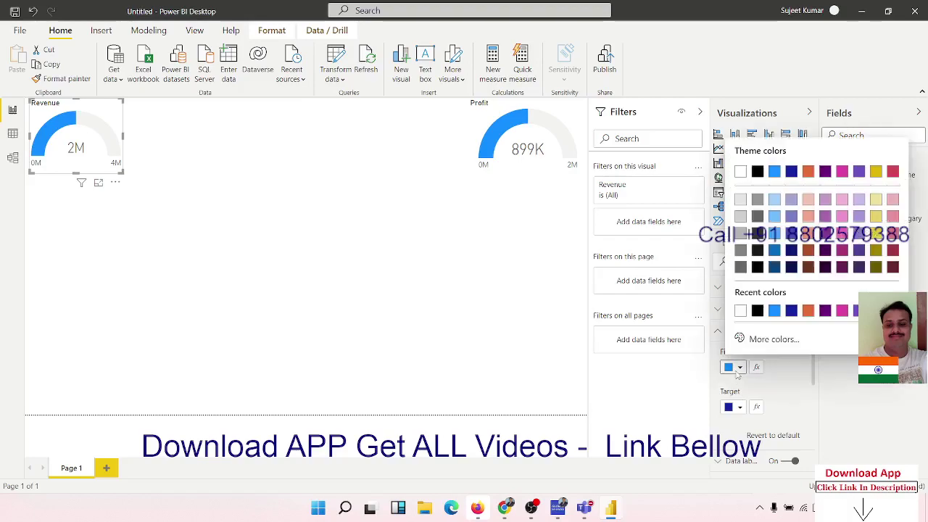
left_click(757, 311)
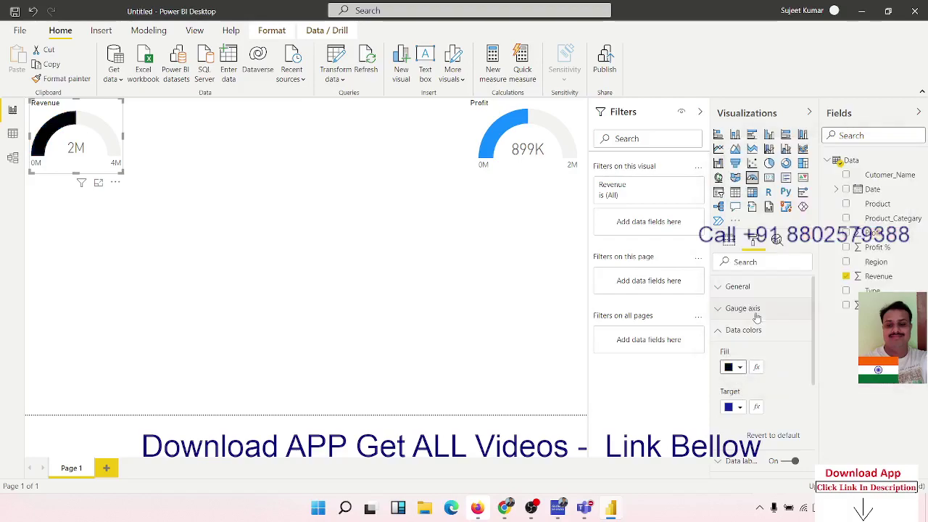
Give the Profit gauge a custom bright green fill (#50FF10).
left_click(565, 127)
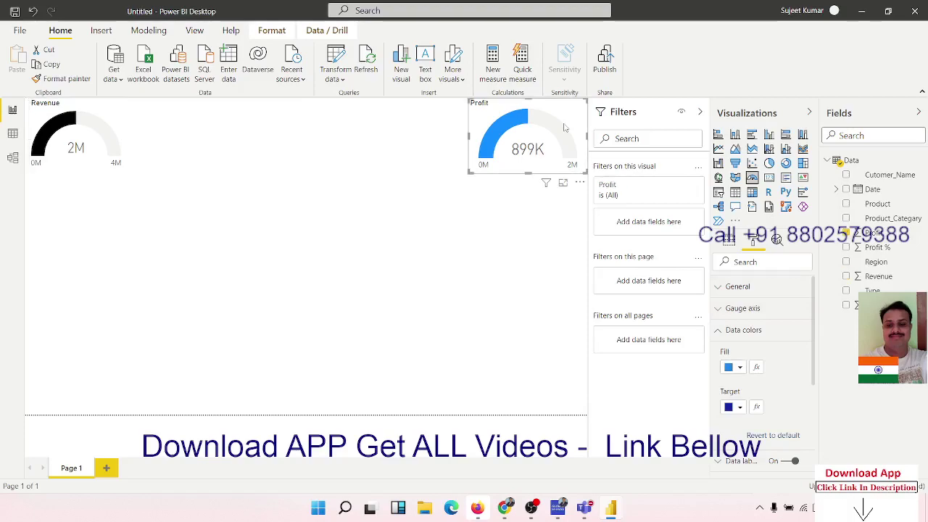
left_click(743, 367)
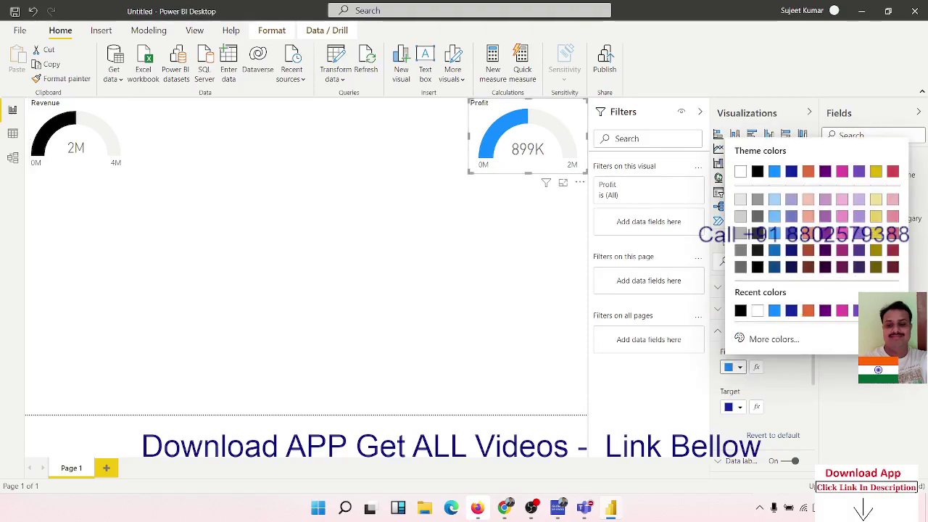
left_click(774, 338)
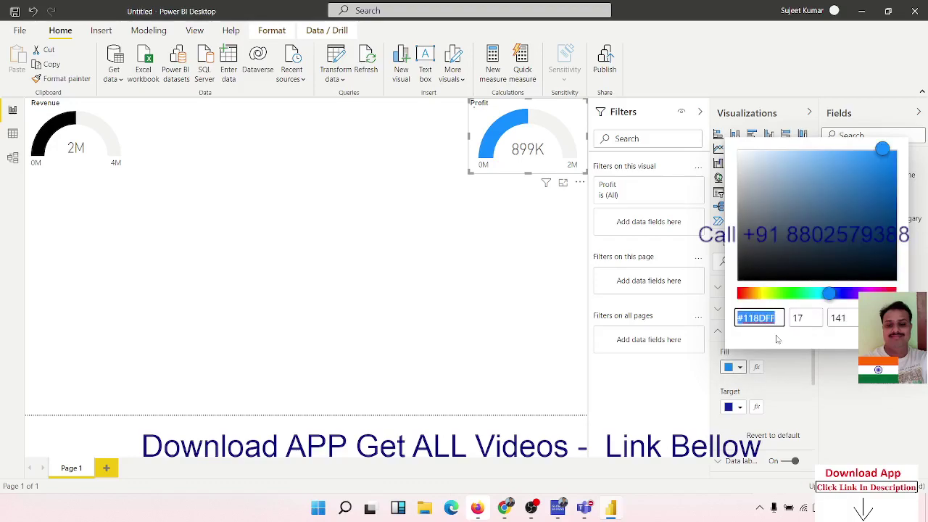
left_click(805, 296)
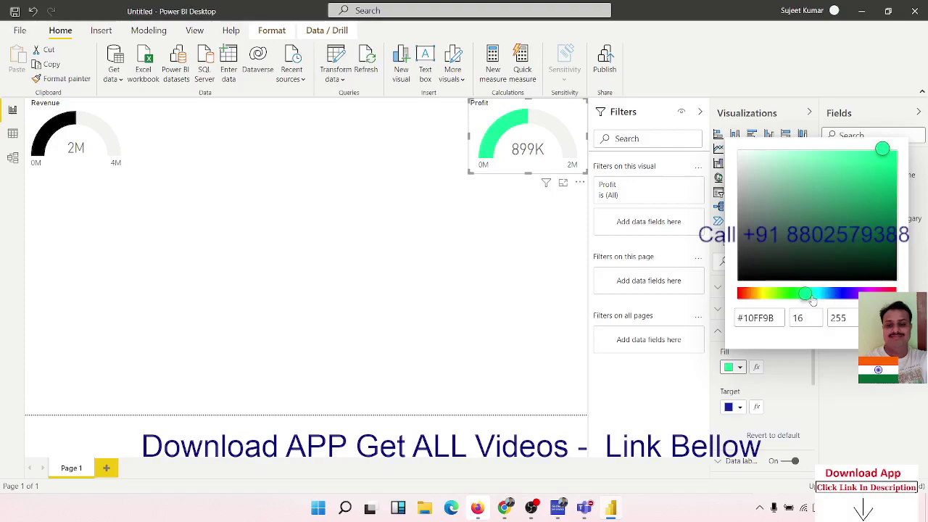
left_click_drag(807, 300, 781, 295)
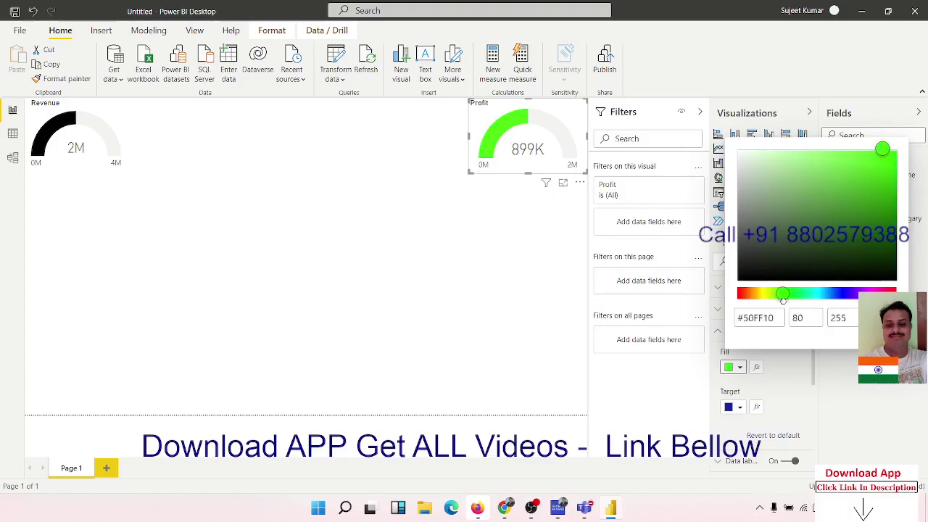
left_click(478, 289)
left_click(360, 263)
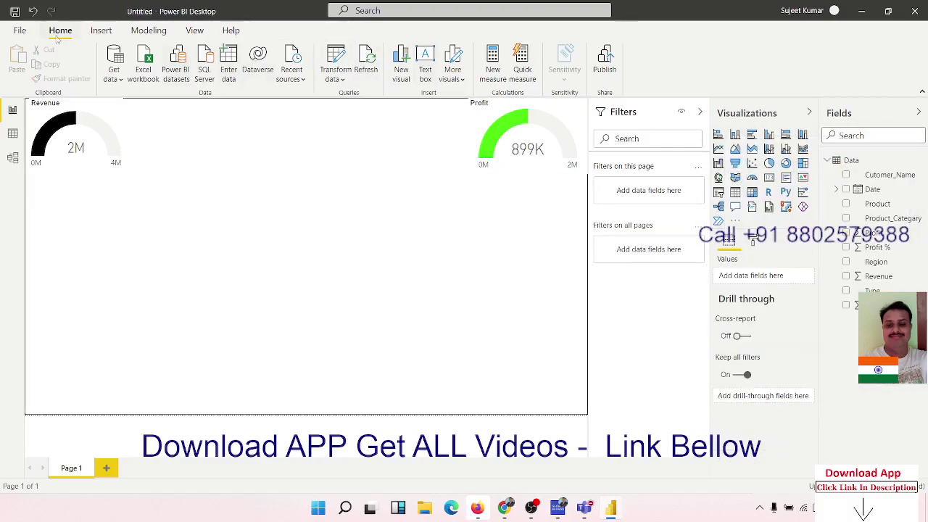
Insert a text box and stretch it across the top between the two gauges.
left_click(101, 30)
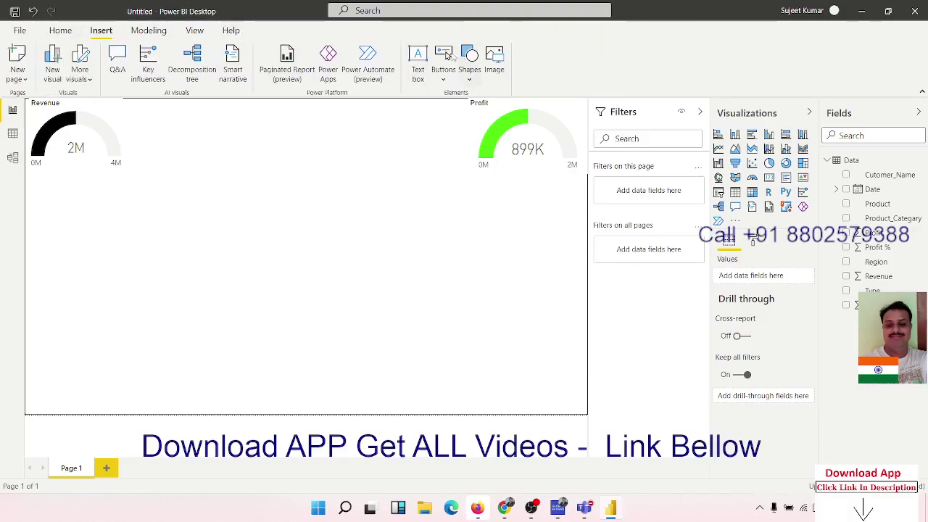
left_click(418, 61)
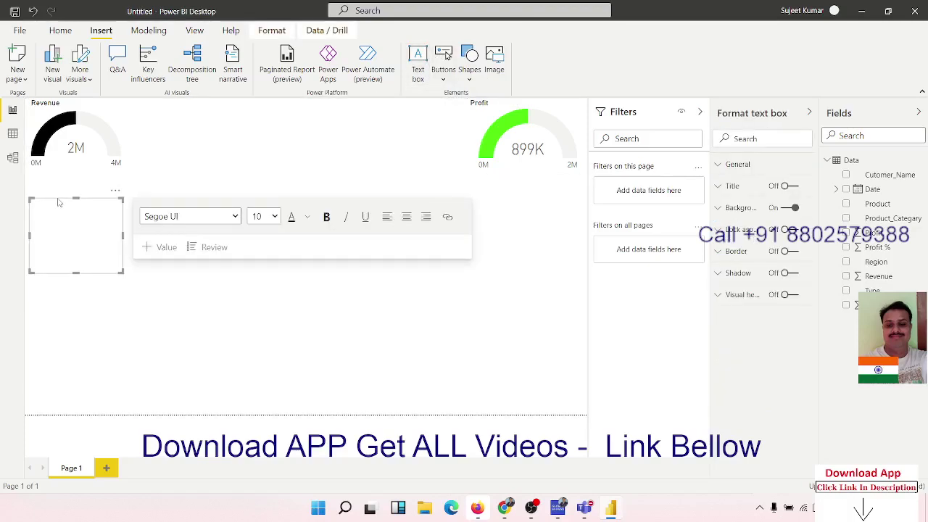
left_click_drag(60, 202, 161, 107)
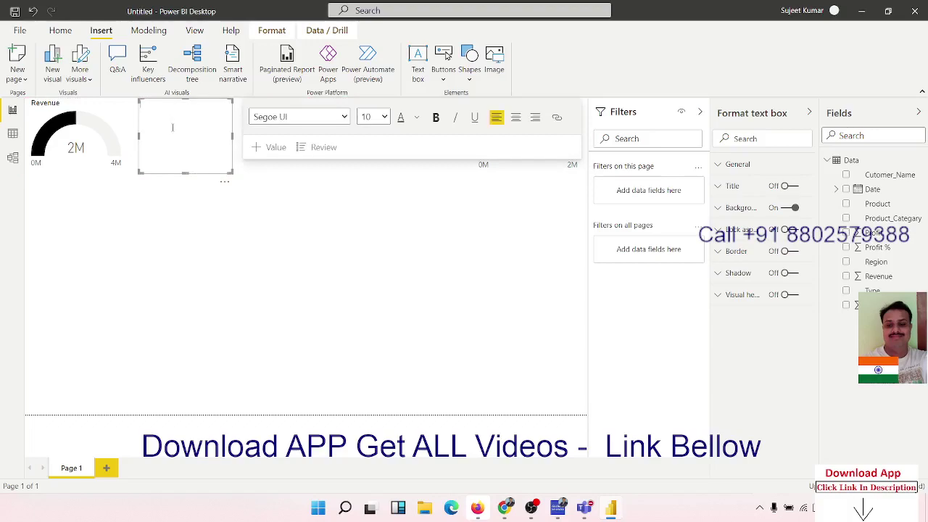
left_click(229, 171)
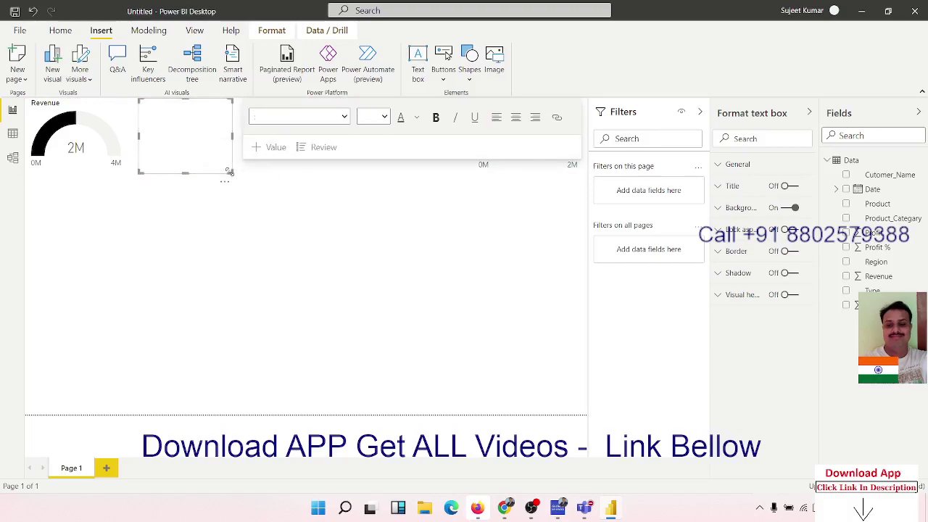
left_click_drag(229, 171, 457, 169)
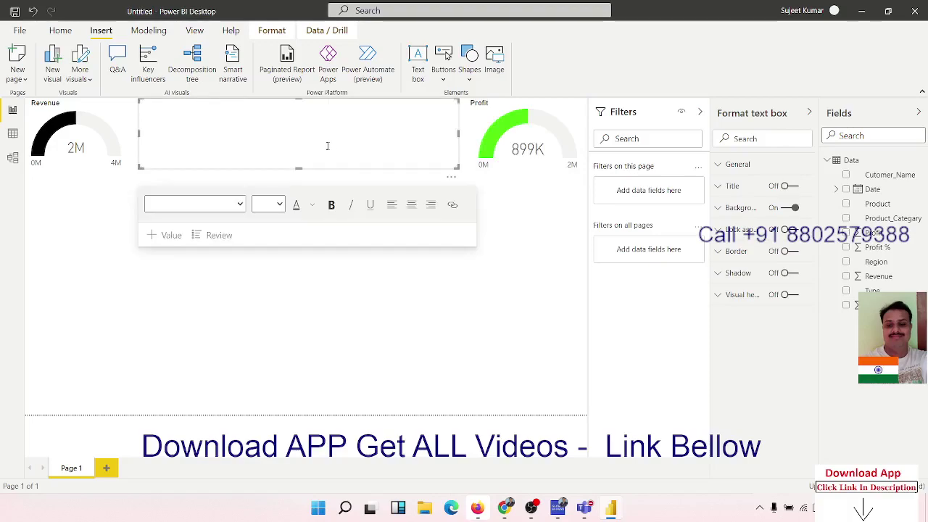
Enter the title 'Sales Report Jun-2022' and make it 40 pt, bold and underlined.
left_click(323, 142)
type("Sales Repo")
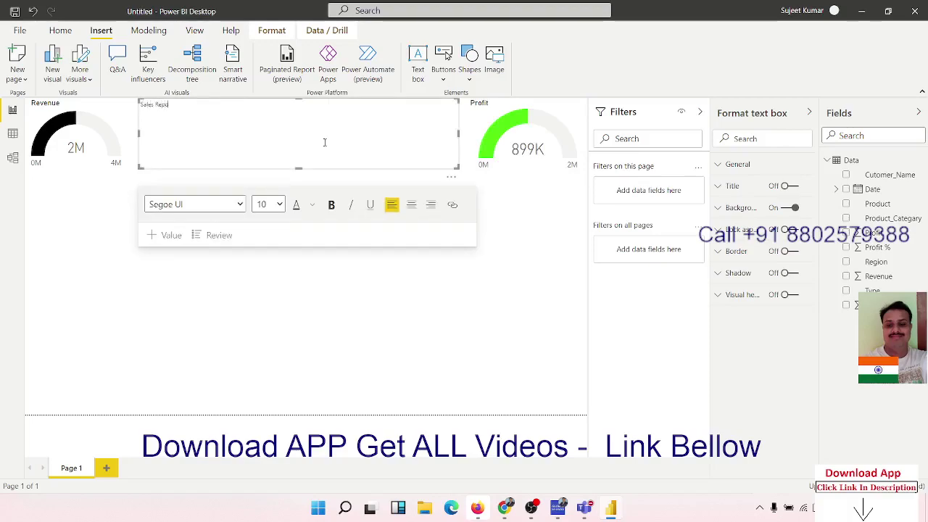
type("rt Jun-2022")
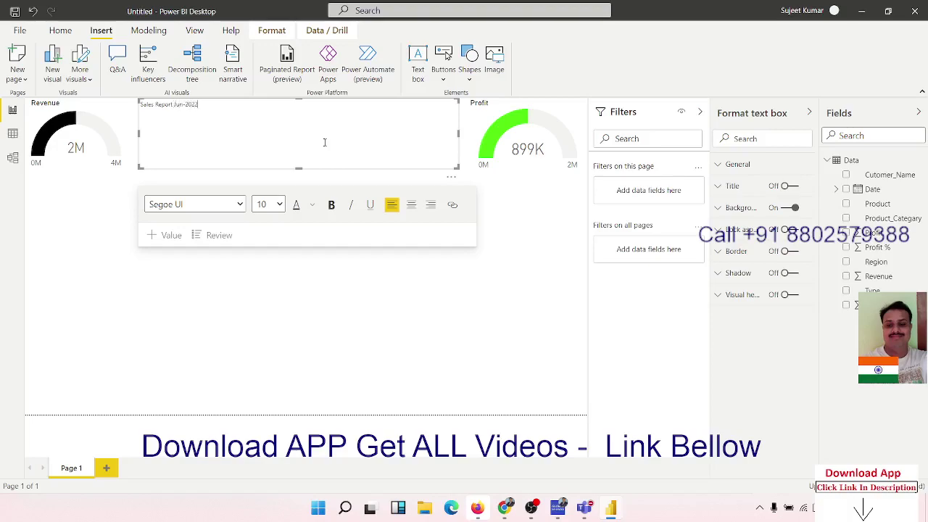
left_click_drag(226, 107, 139, 104)
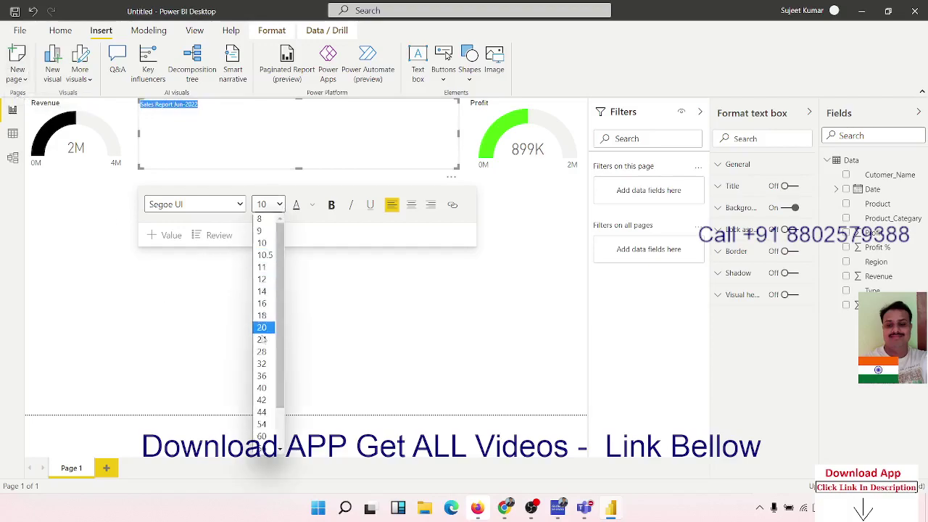
left_click(263, 388)
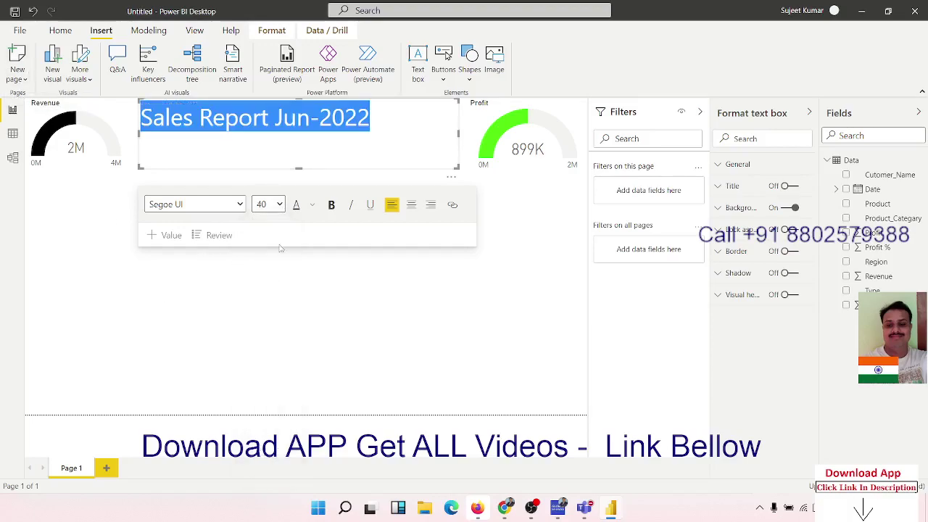
left_click(332, 205)
left_click(369, 204)
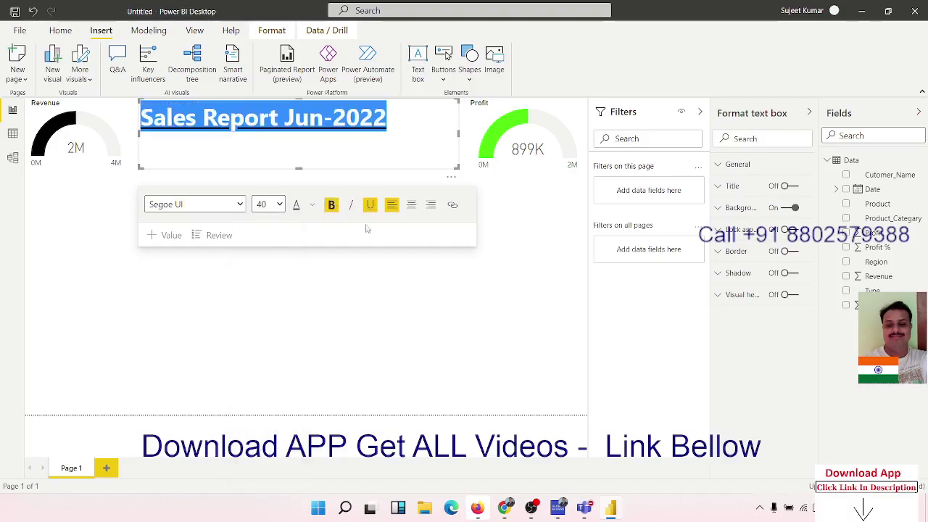
left_click(317, 276)
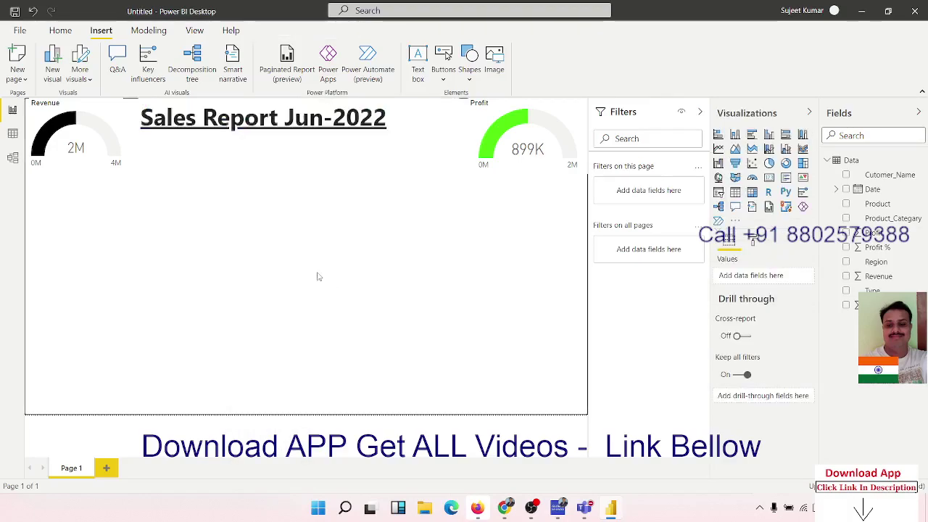
left_click(263, 143)
left_click(264, 260)
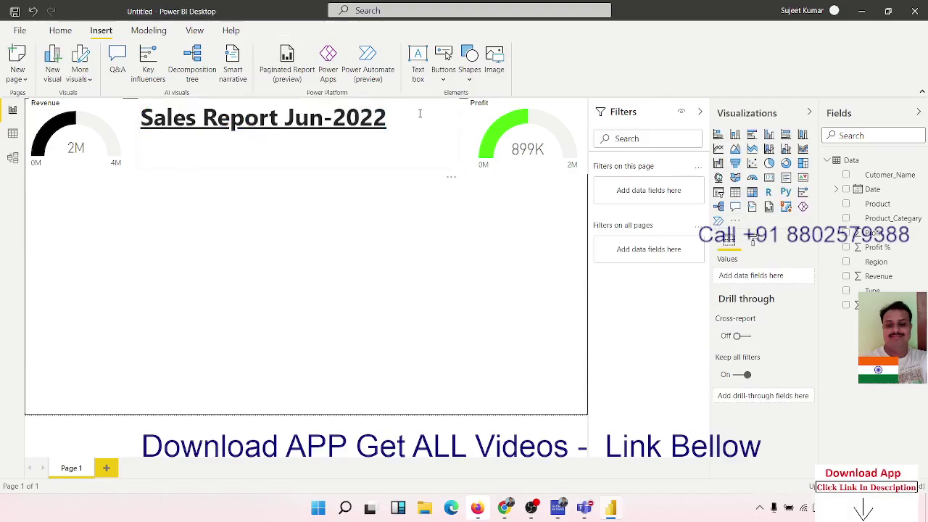
Add a second text box under the title containing 'IPT Excel School'.
left_click(417, 73)
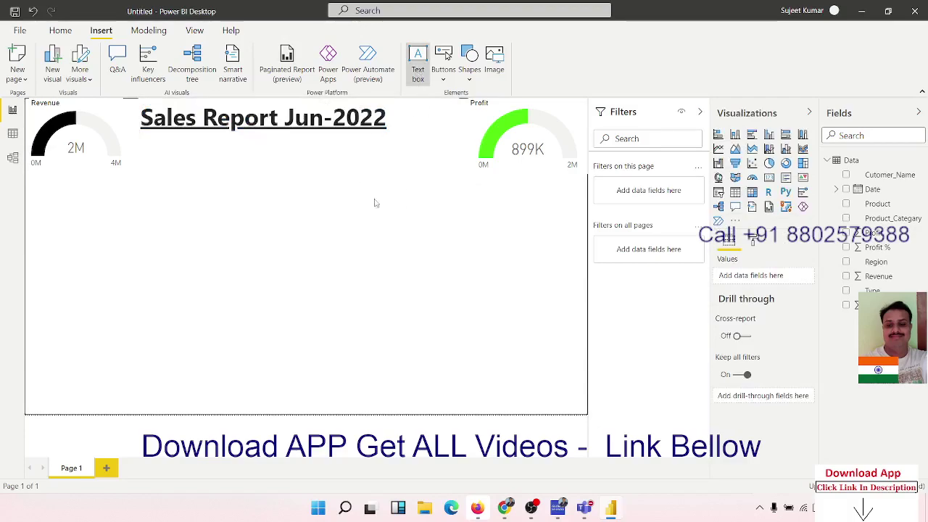
left_click(80, 203)
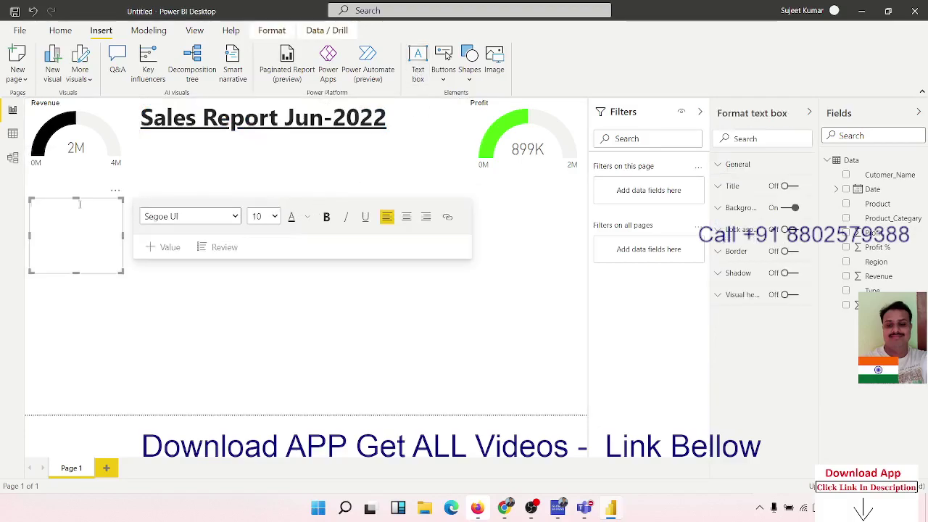
left_click_drag(89, 202, 293, 137)
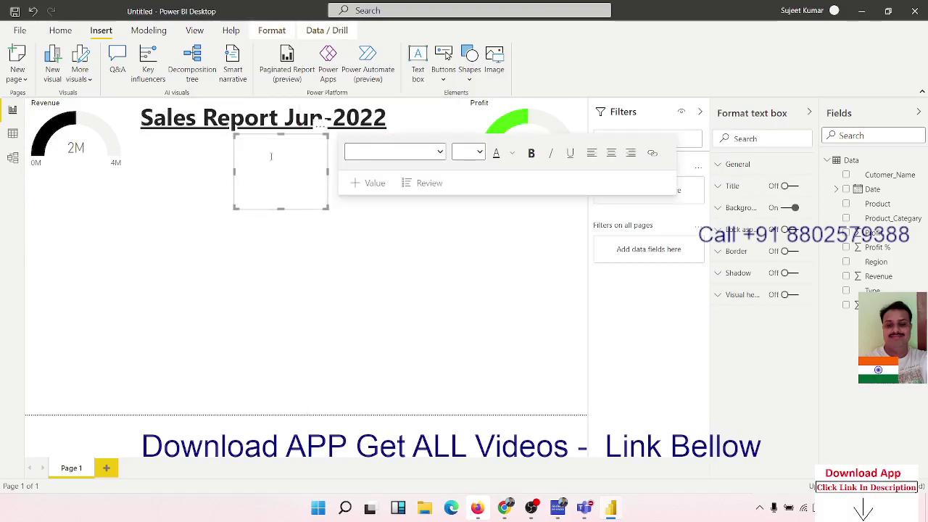
type("ST Excel School")
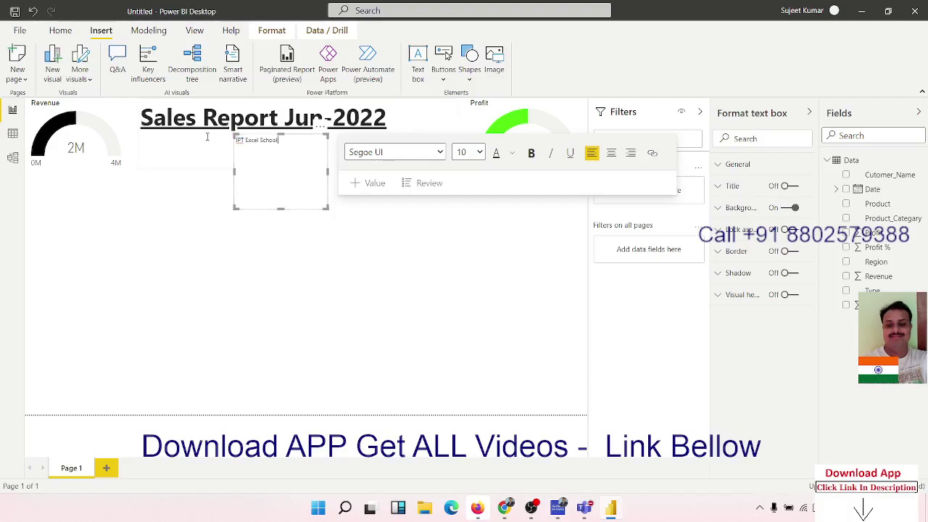
left_click(228, 148)
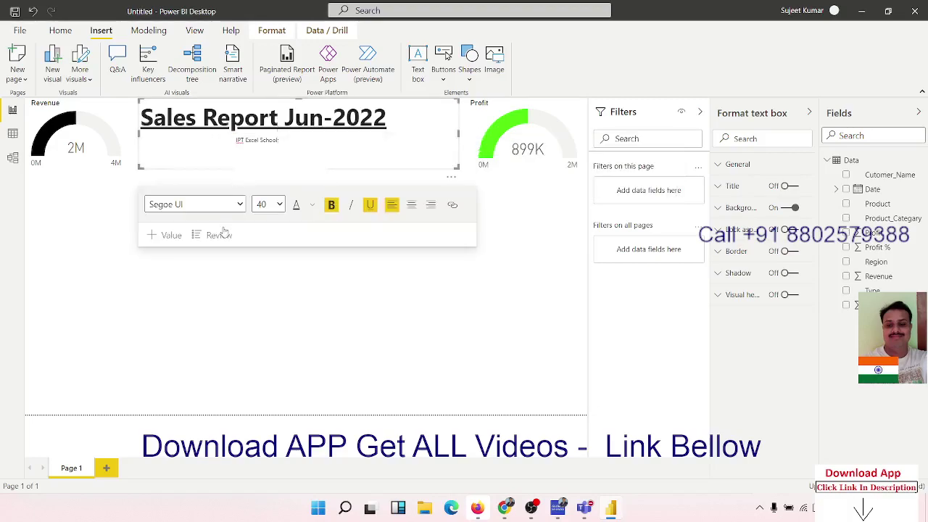
left_click(339, 297)
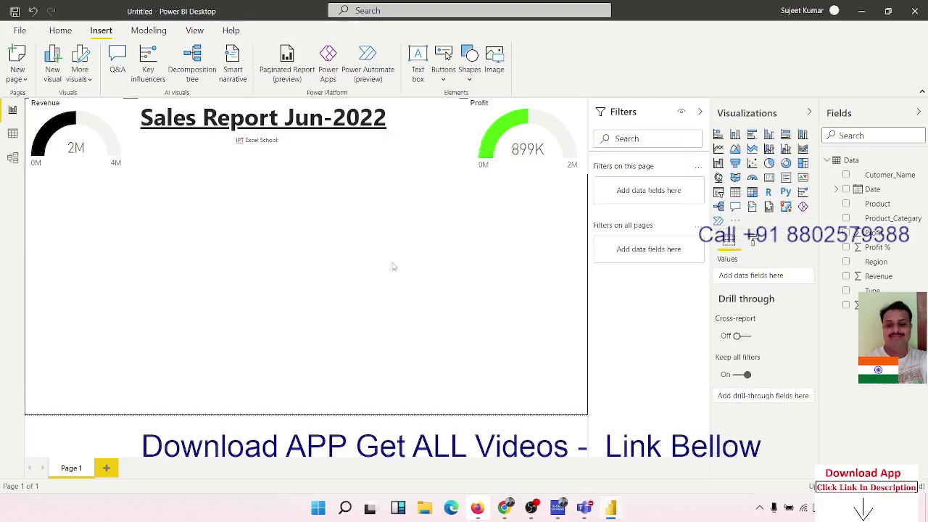
left_click(268, 149)
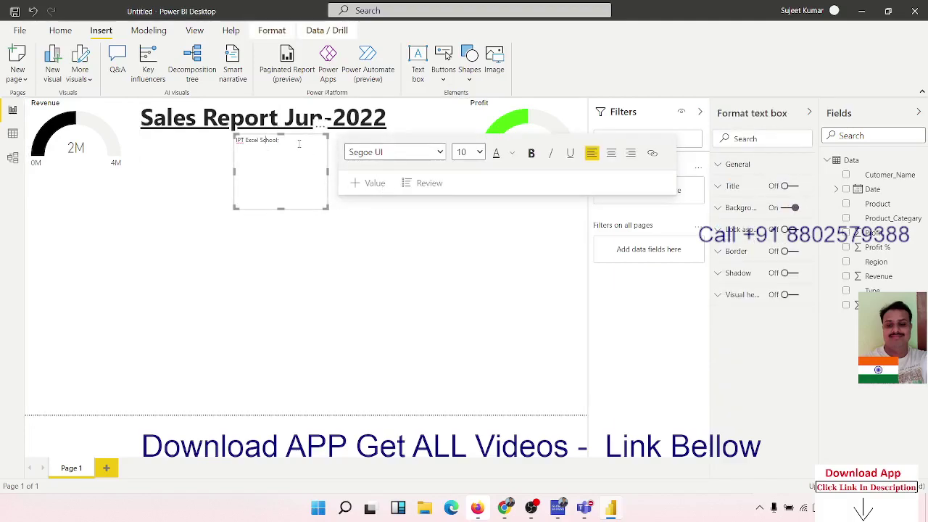
Set the subtitle text to 54 pt and widen its box to fit one line.
left_click_drag(298, 143, 236, 141)
left_click_drag(299, 143, 246, 141)
left_click(479, 153)
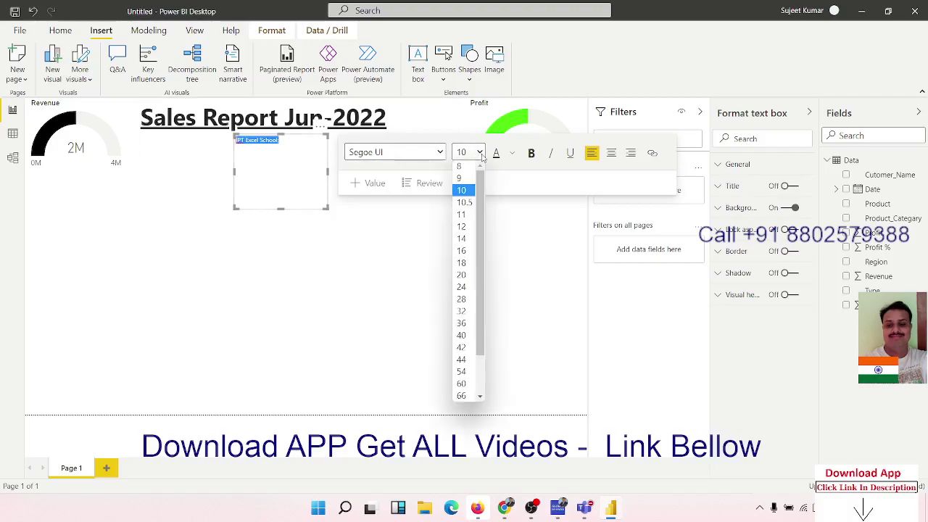
left_click(462, 372)
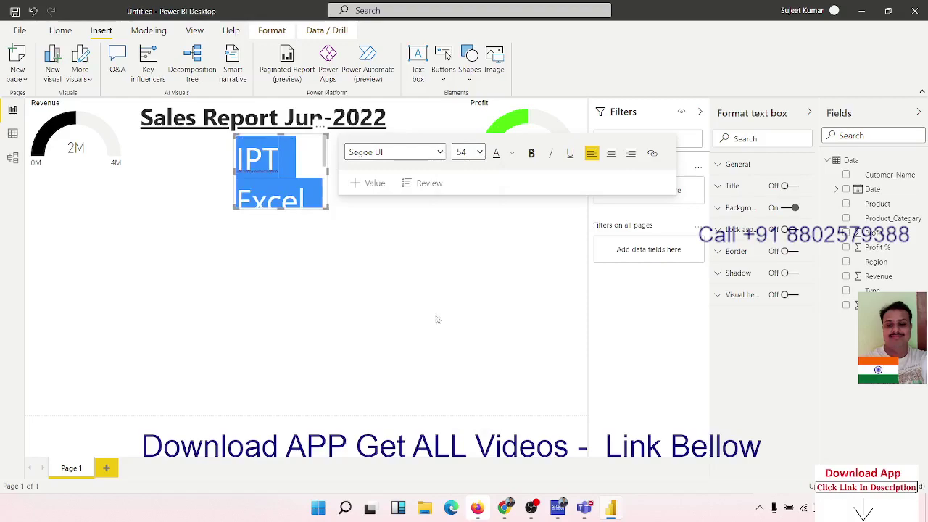
left_click_drag(324, 208, 498, 195)
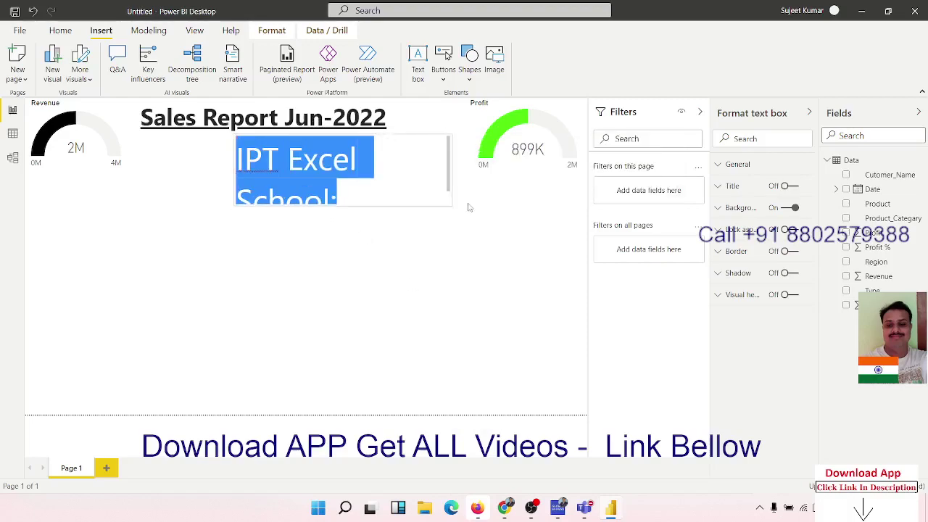
left_click(474, 161)
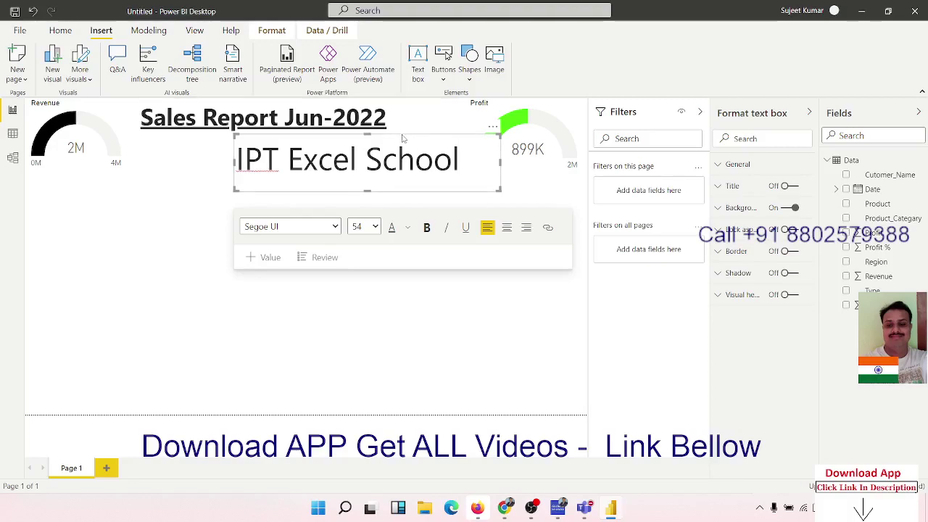
Make the IPT Excel School subtitle text bold and green.
left_click_drag(459, 159, 237, 160)
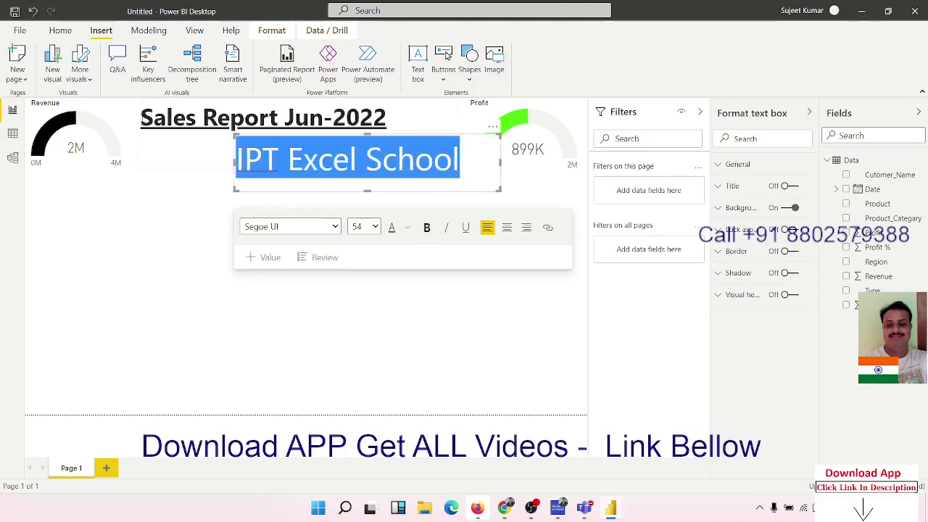
left_click(428, 228)
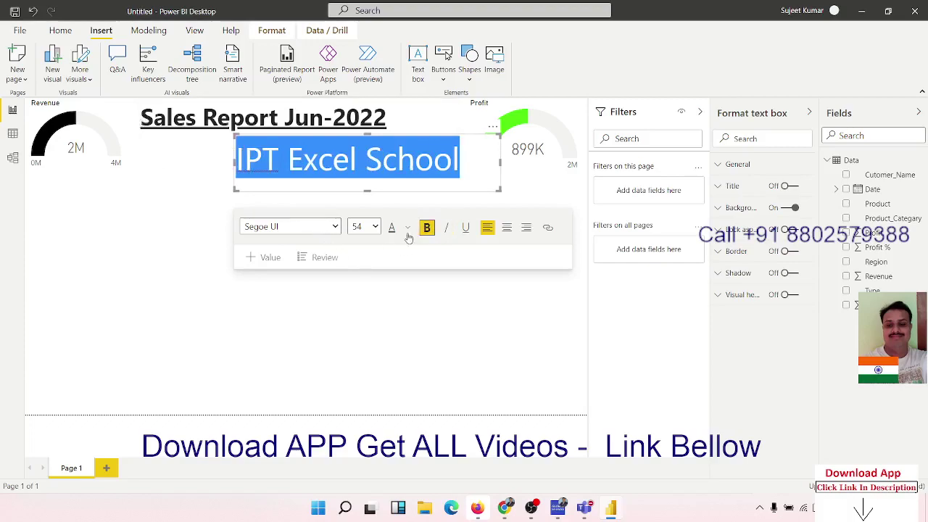
left_click(407, 227)
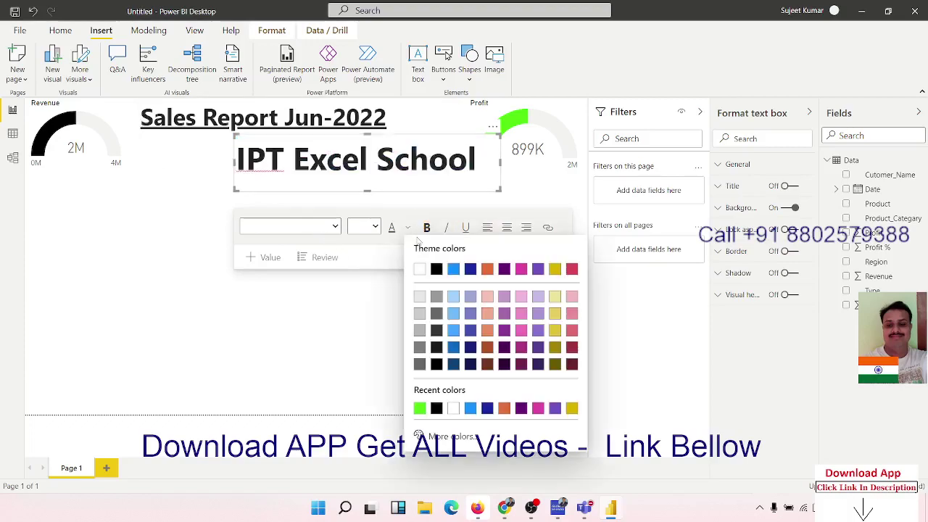
left_click(419, 408)
left_click(277, 186)
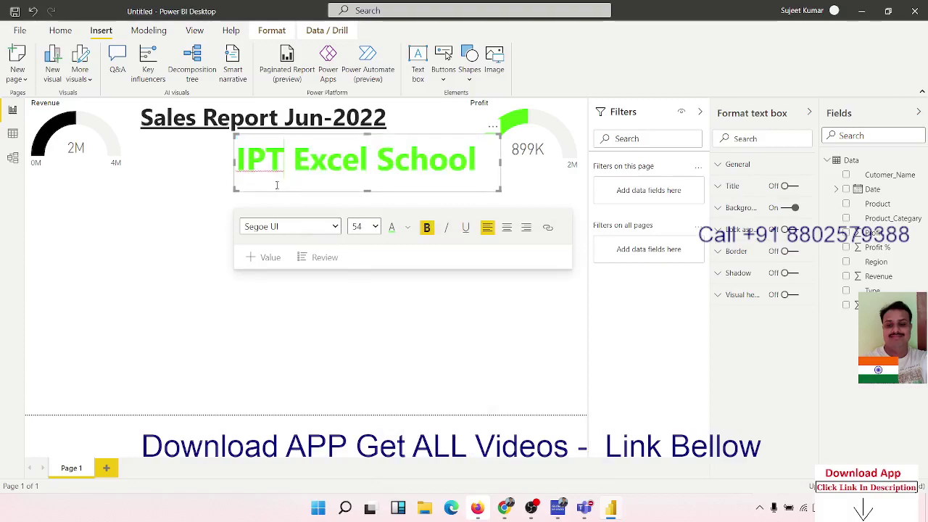
Centre the subtitle under the title and remove a stray empty bar chart.
left_click(265, 195)
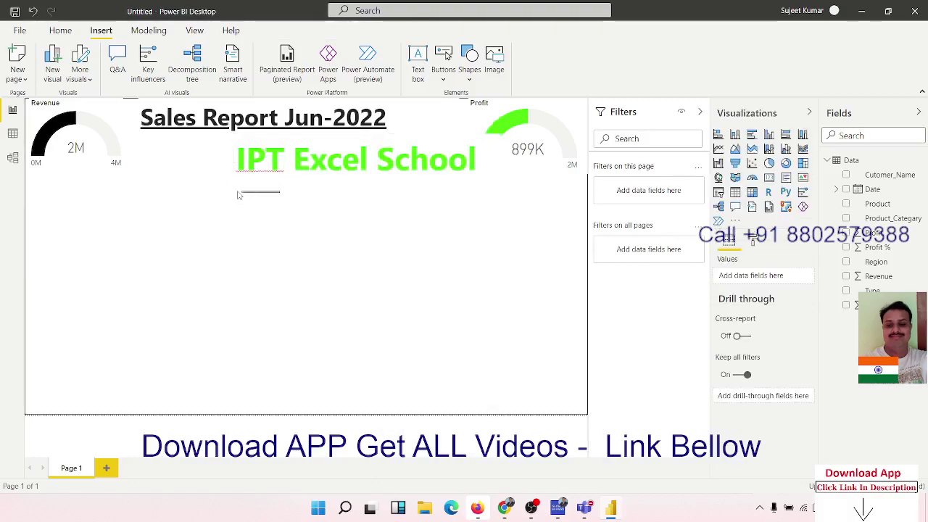
left_click(256, 141)
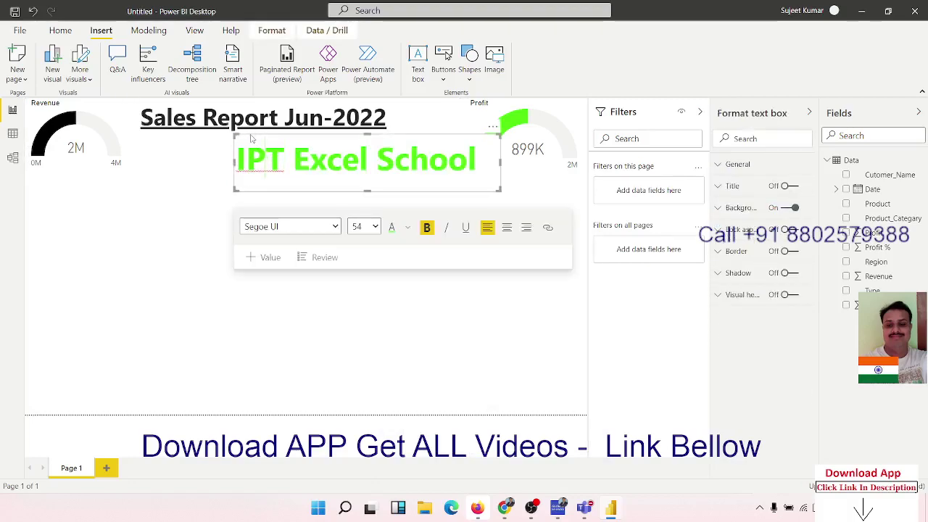
left_click_drag(251, 138, 222, 138)
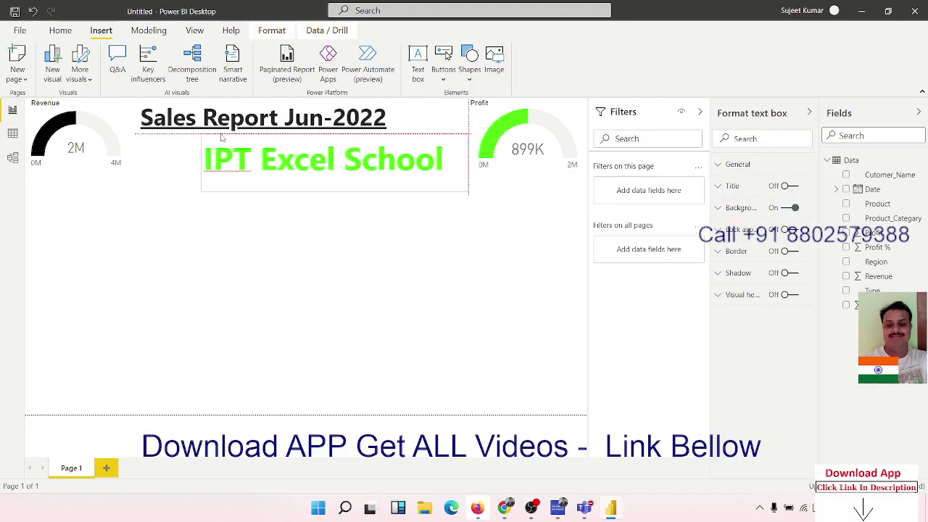
left_click_drag(223, 138, 223, 137)
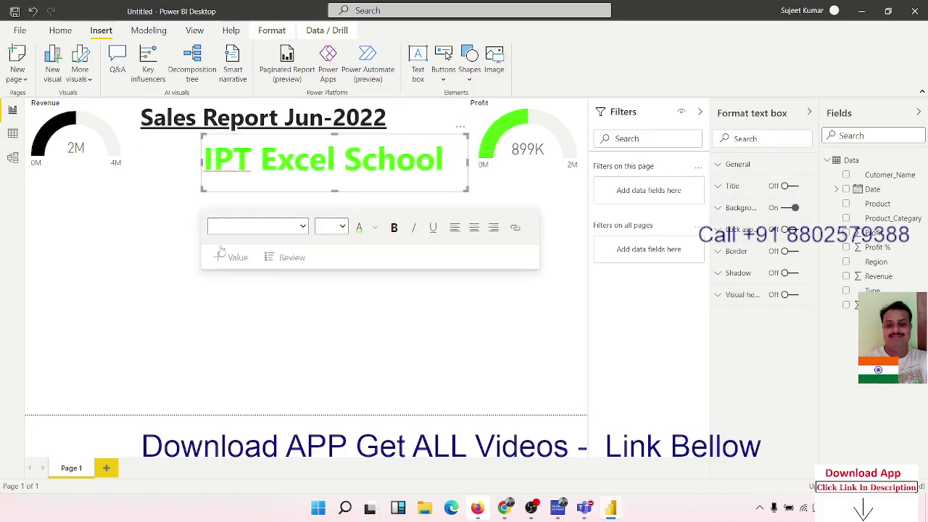
left_click(129, 241)
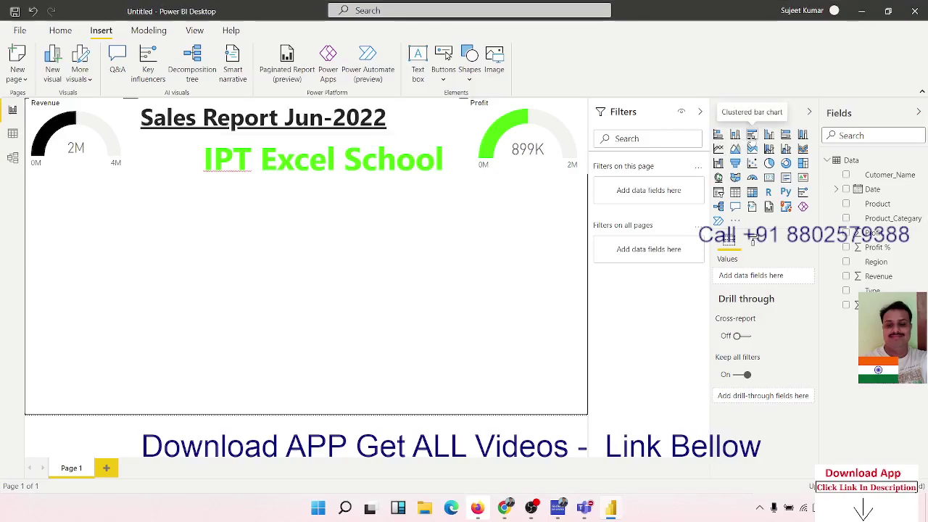
left_click(736, 135)
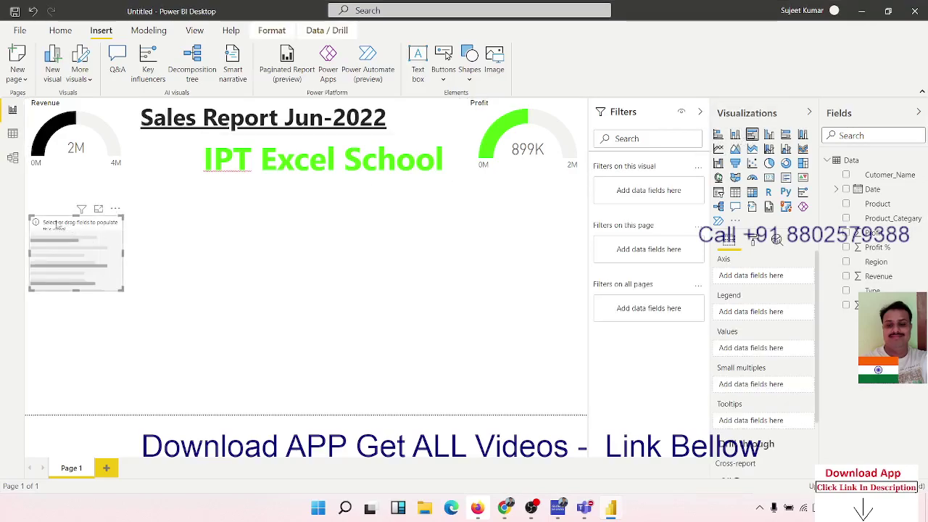
key("Delete")
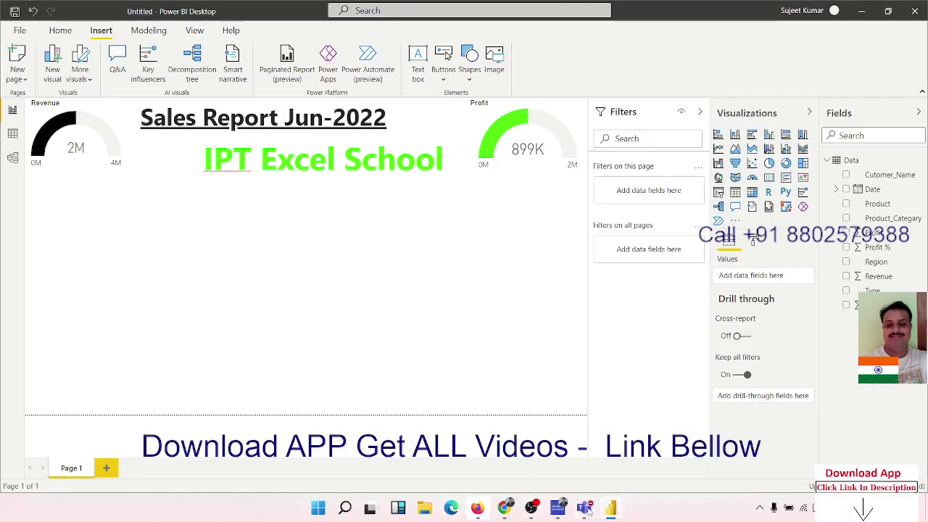
Add an area chart under the Revenue gauge with Date on the axis and Revenue as values.
left_click(440, 217)
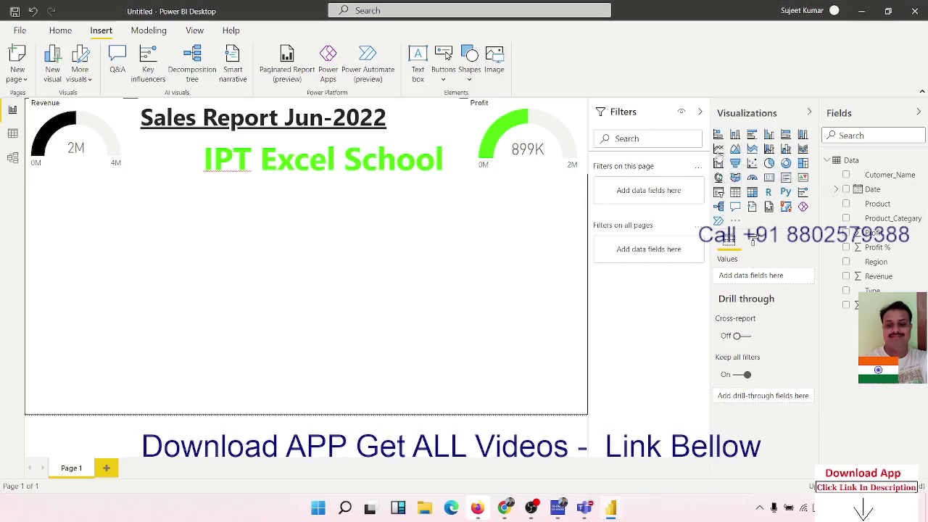
left_click(735, 149)
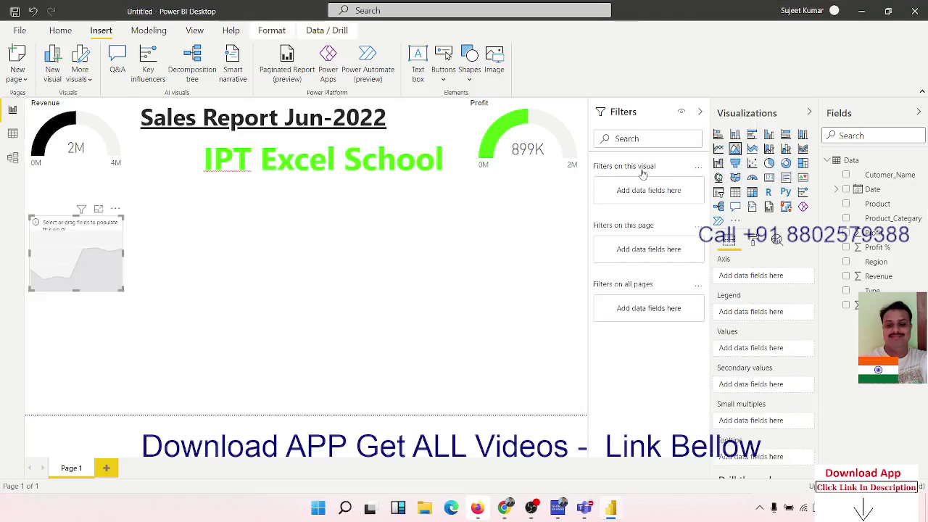
left_click_drag(60, 226, 59, 184)
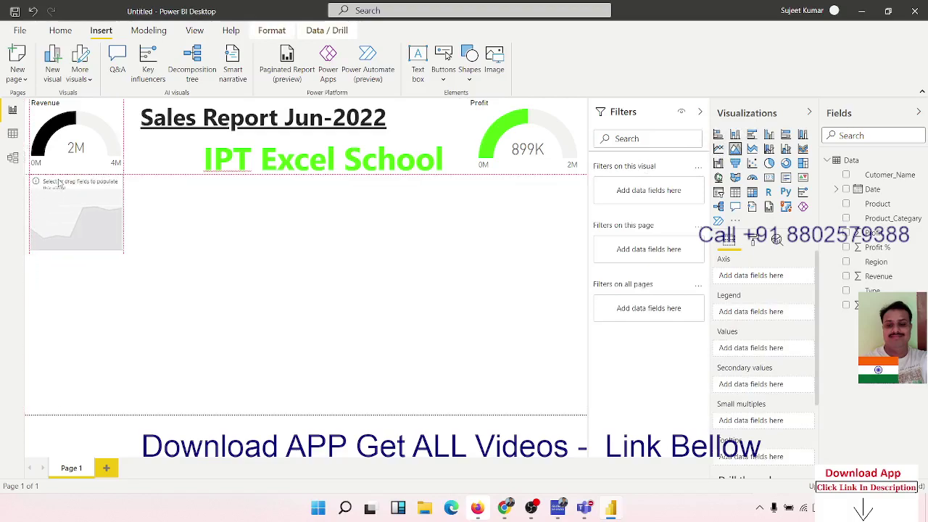
left_click_drag(123, 250, 210, 278)
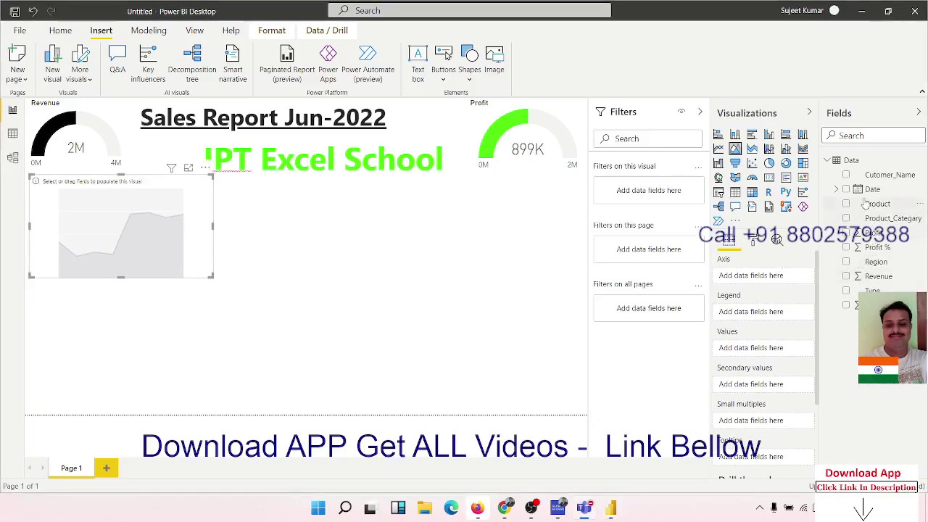
left_click_drag(817, 211, 130, 243)
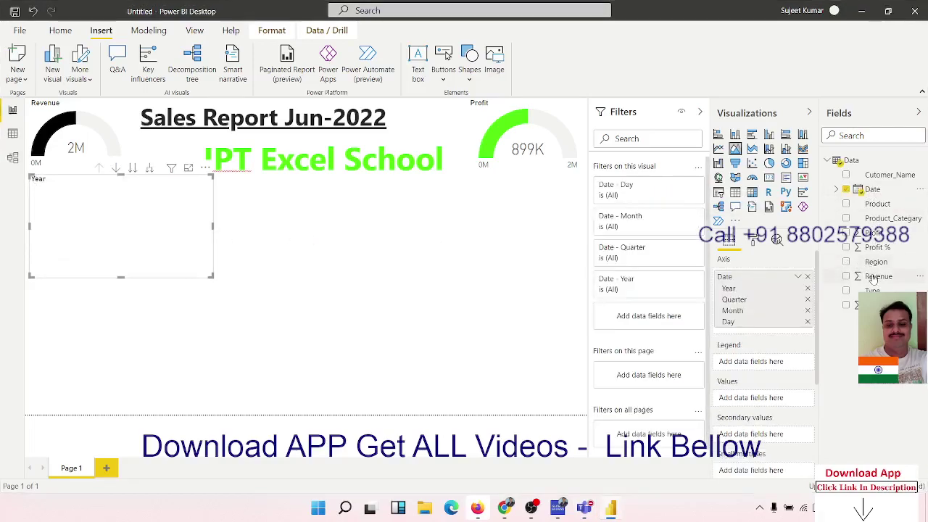
mouse_move(875, 276)
left_mouse_down()
mouse_move(451, 259)
mouse_move(145, 232)
left_mouse_up()
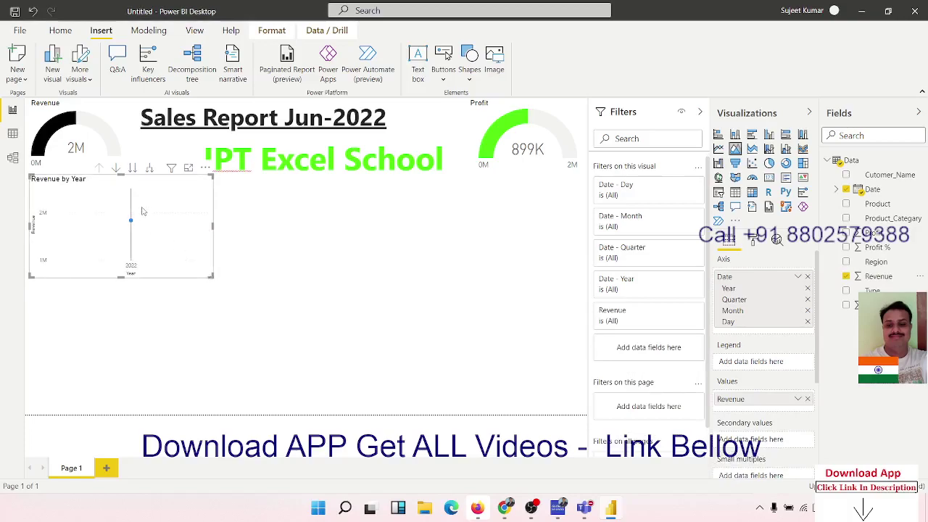
Expand the chart to daily values and resize it to align with the gauge.
left_click(149, 167)
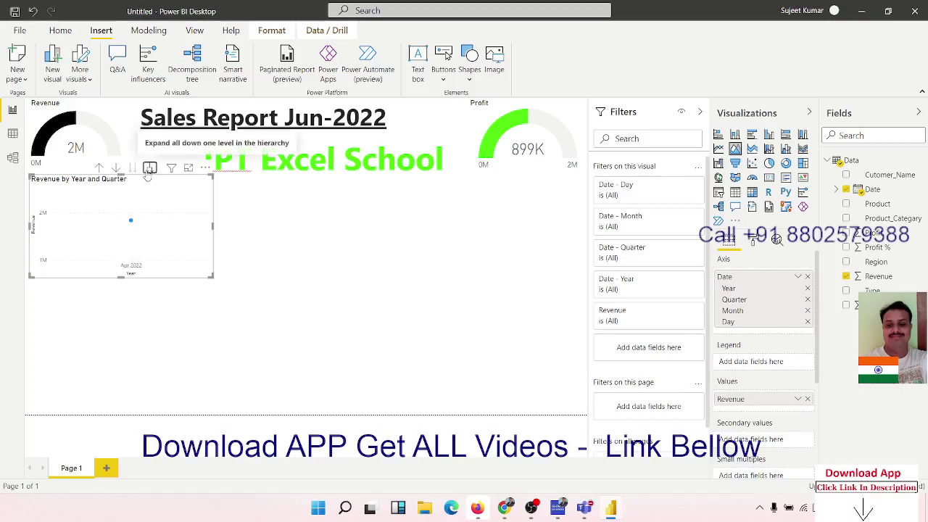
left_click(149, 167)
left_click(149, 167)
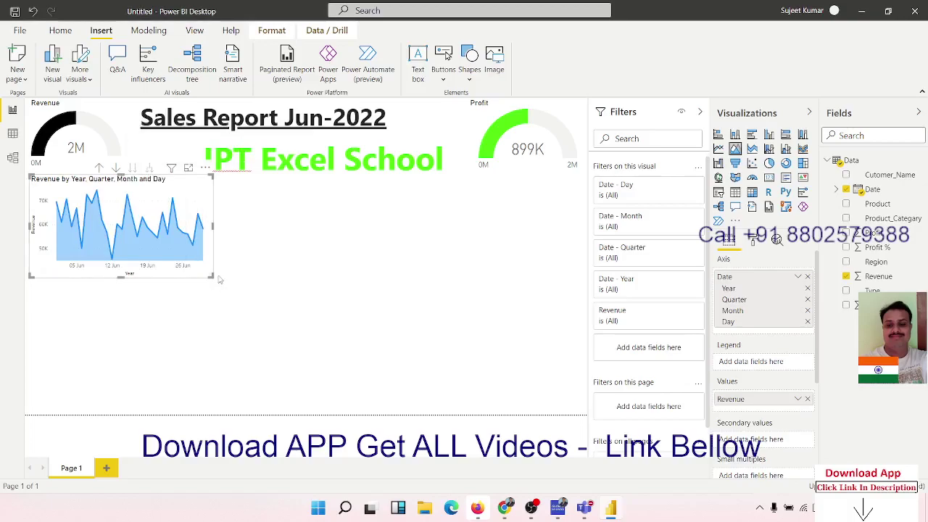
left_click_drag(219, 280, 265, 281)
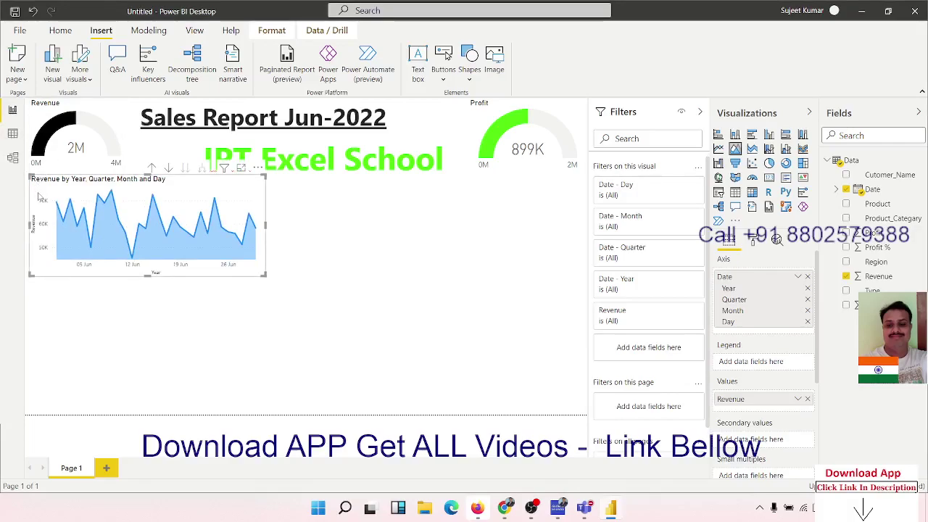
left_click_drag(37, 195, 34, 191)
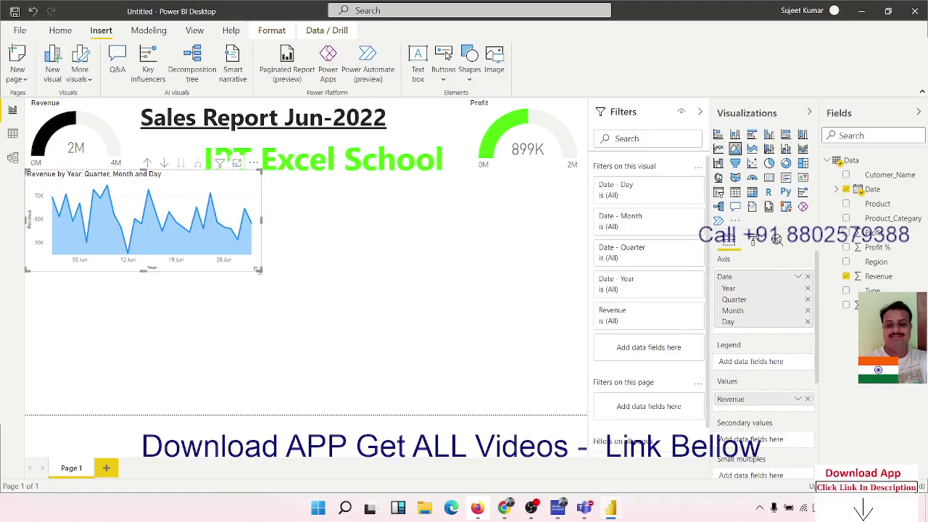
left_click_drag(256, 269, 258, 271)
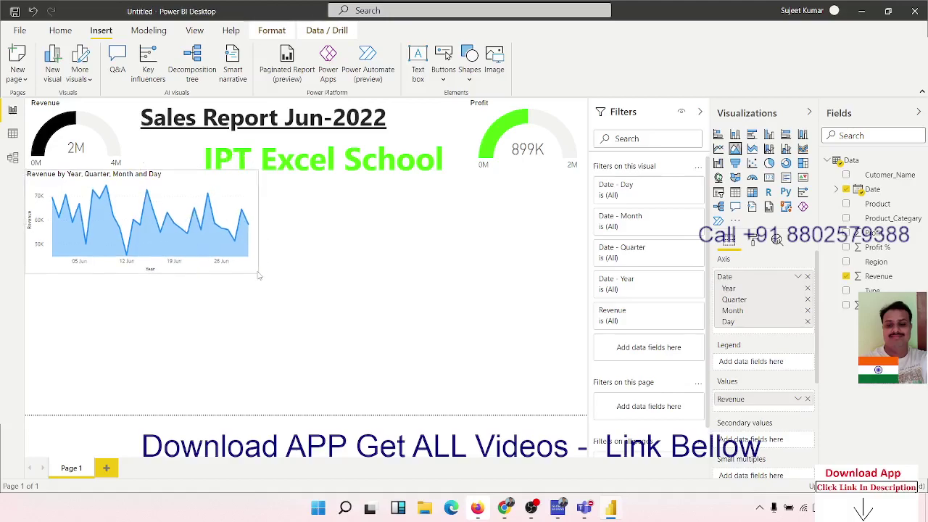
left_click(302, 267)
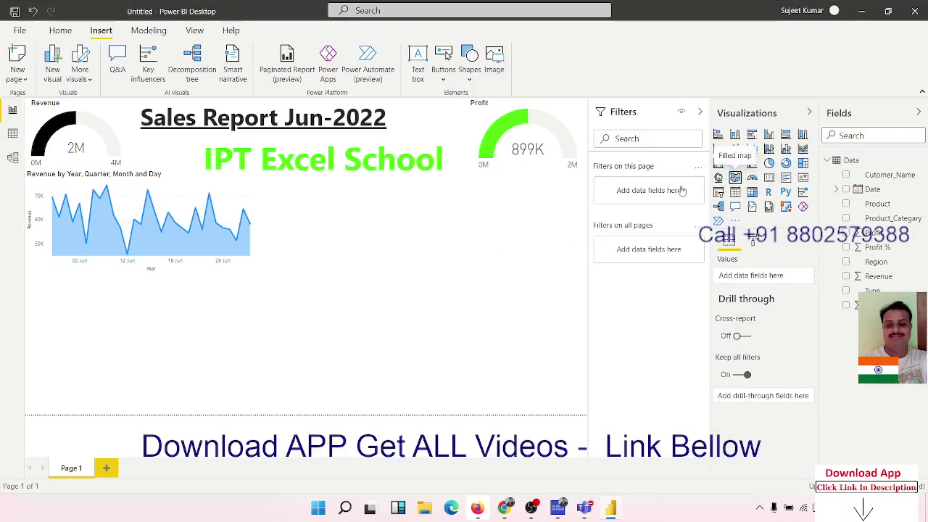
Add a trial filled map beside the revenue chart, experimenting with Region and Revenue fields.
left_click(734, 177)
left_click_drag(180, 307, 415, 206)
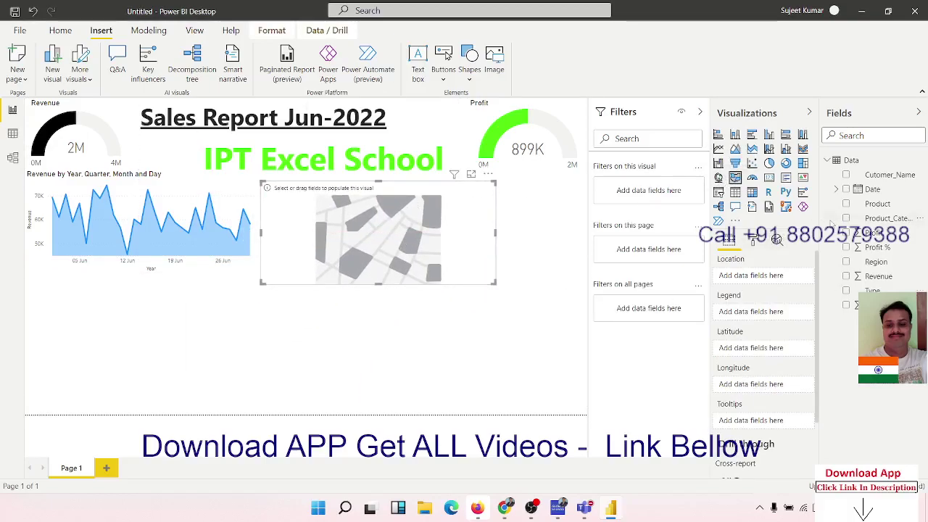
left_click_drag(874, 263, 424, 240)
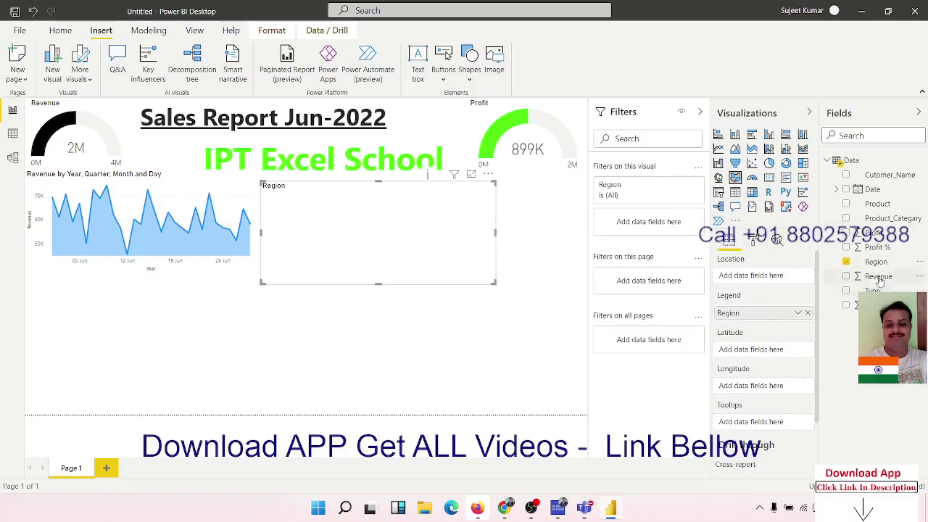
left_click_drag(877, 276, 447, 239)
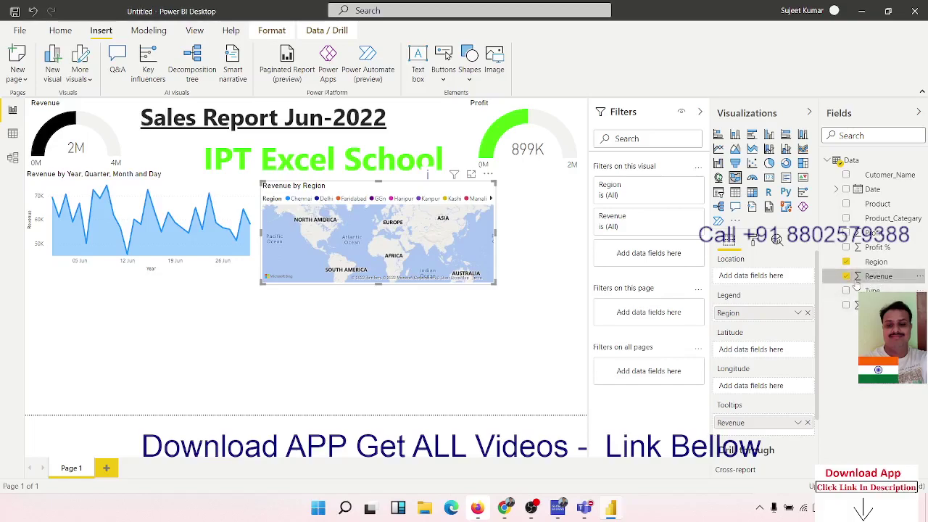
left_click(846, 275)
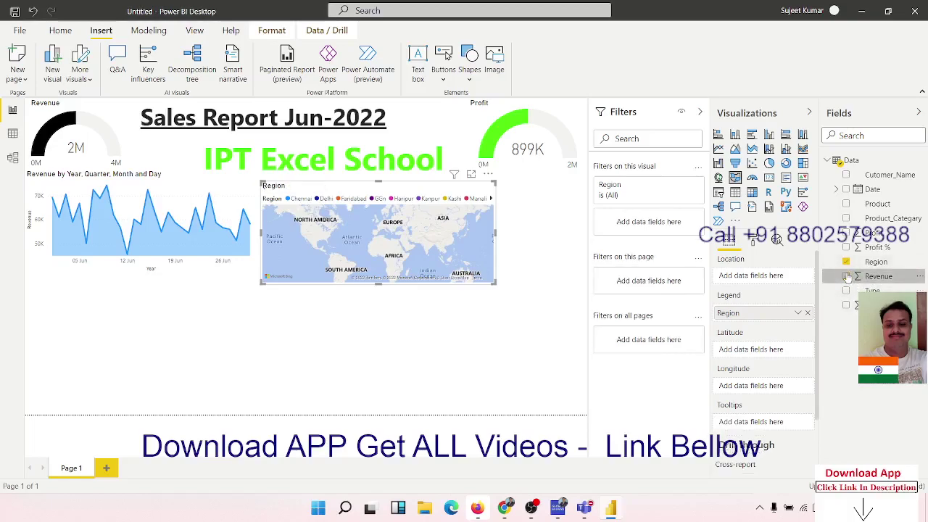
left_click_drag(891, 278, 772, 421)
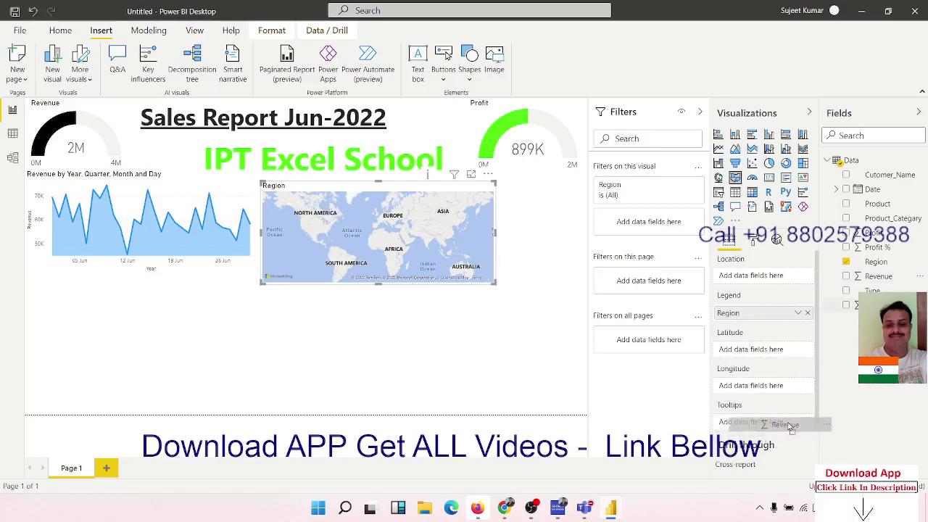
mouse_move(772, 421)
left_mouse_down()
mouse_move(763, 420)
mouse_move(770, 424)
mouse_move(772, 279)
left_mouse_up()
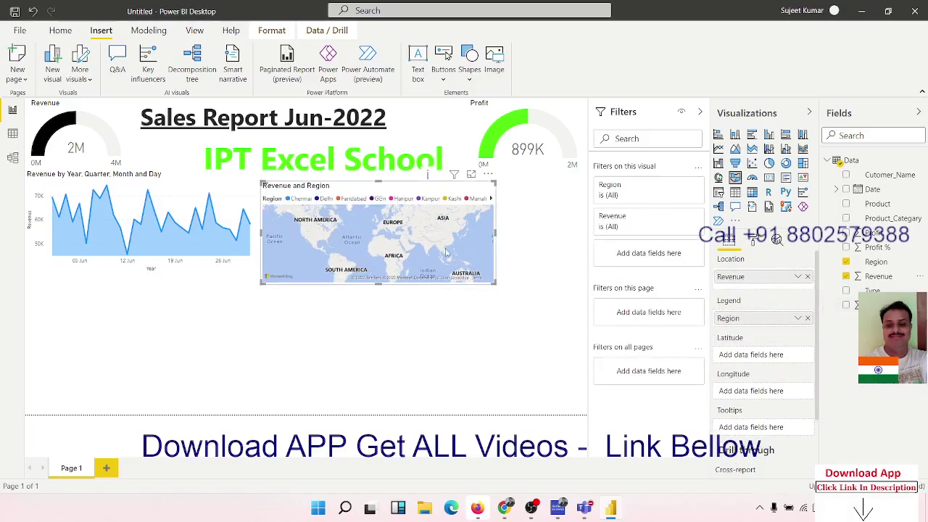
Switch the trial visual between Map and Filled map, then select it.
scroll(422, 248, "up", 1)
scroll(424, 248, "up", 1)
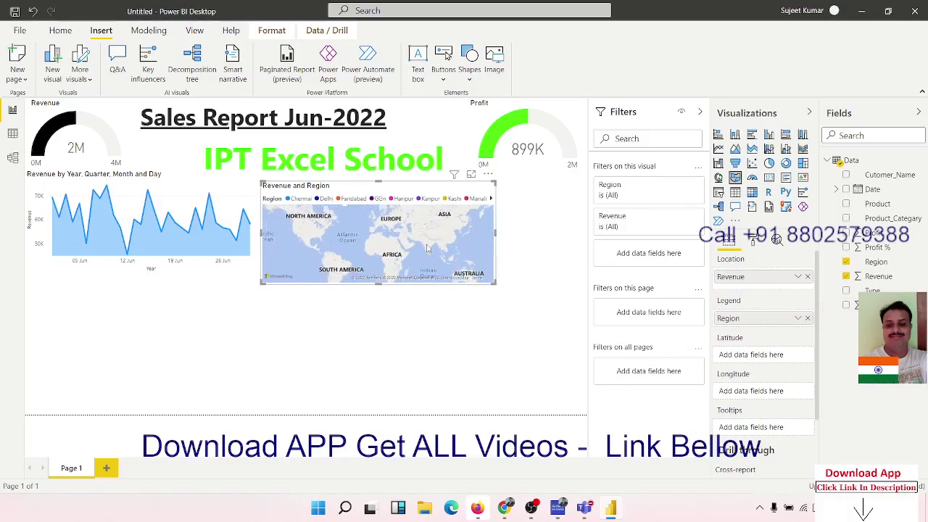
scroll(426, 248, "up", 1)
scroll(427, 248, "up", 1)
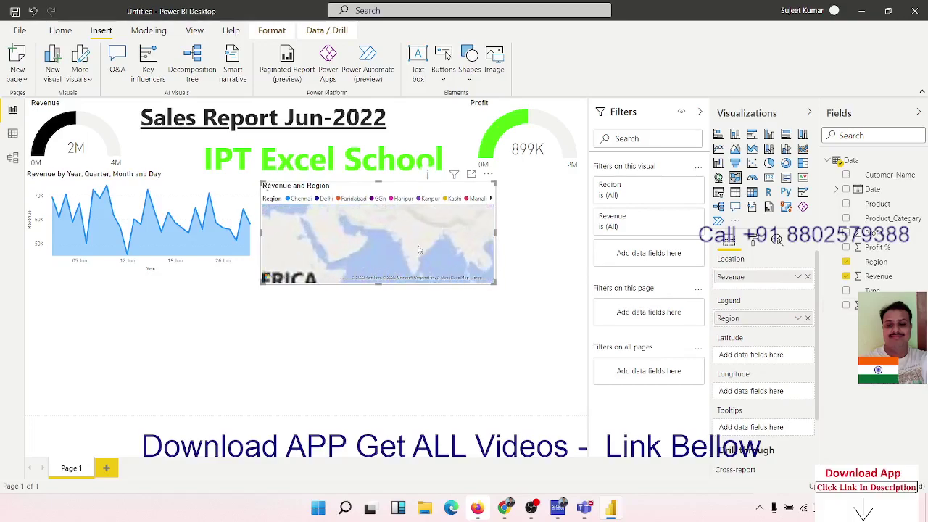
left_click(718, 181)
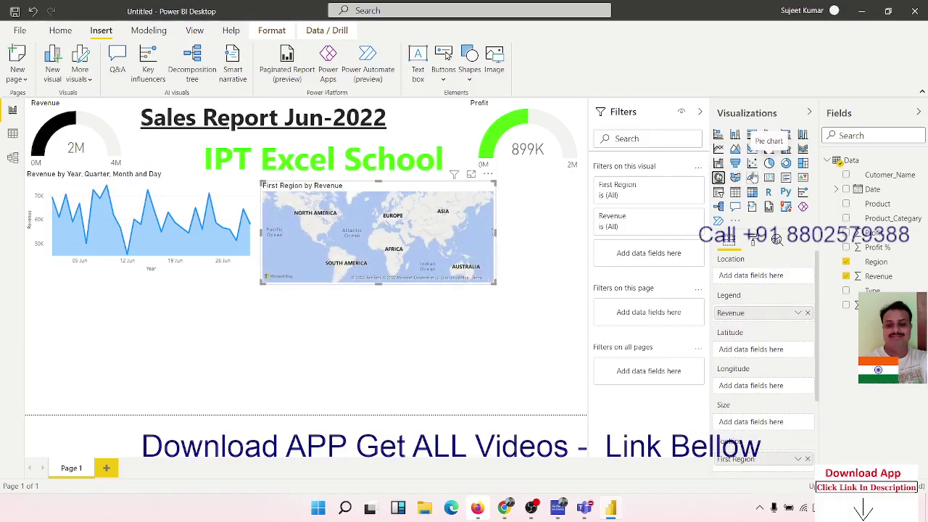
left_click(735, 179)
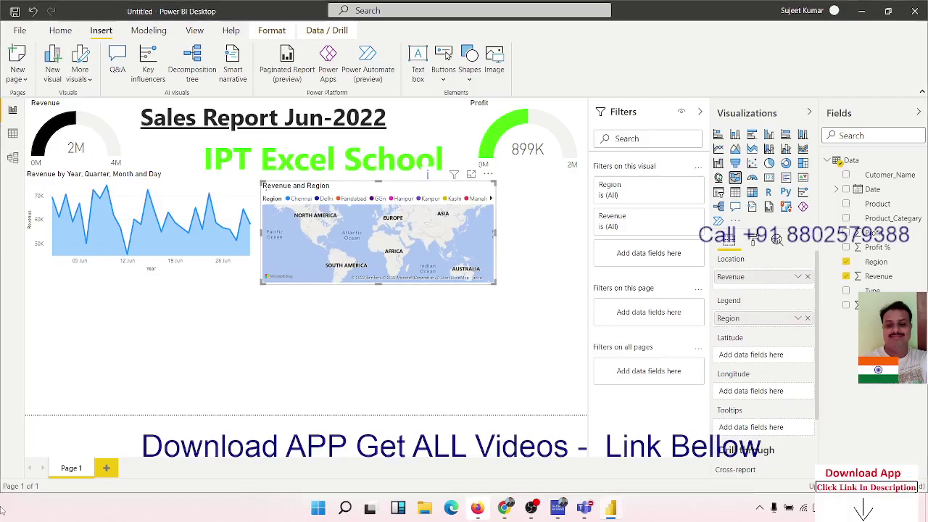
left_click(366, 196)
Delete the trial map and, in Data view, set the Region column's data category to City.
key("Delete")
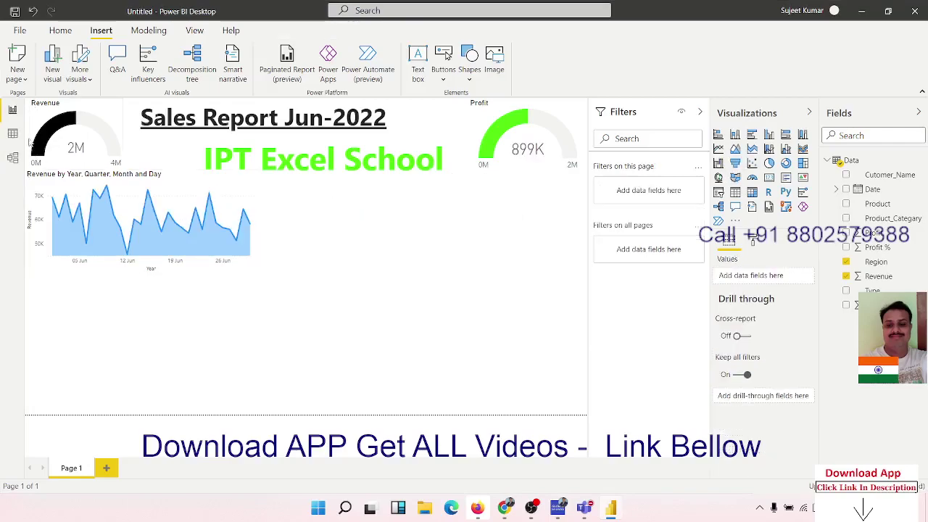
left_click(13, 133)
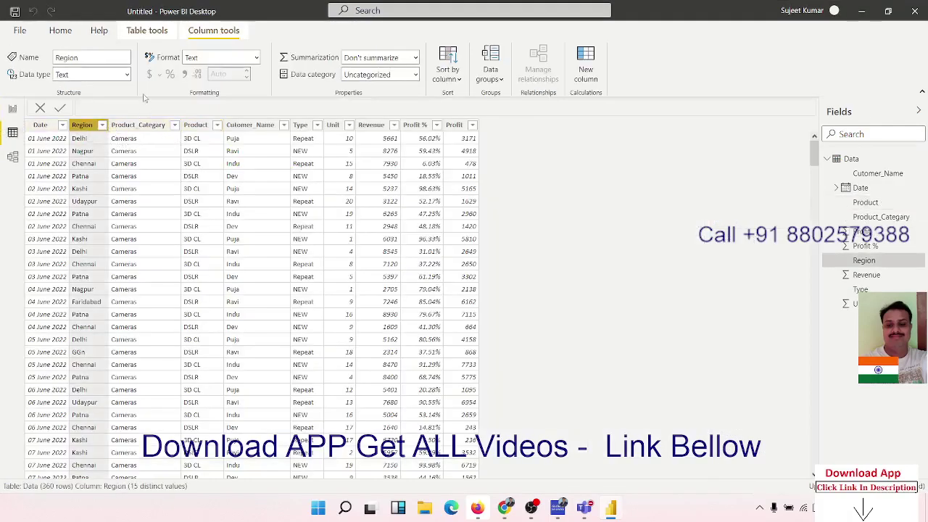
left_click(257, 58)
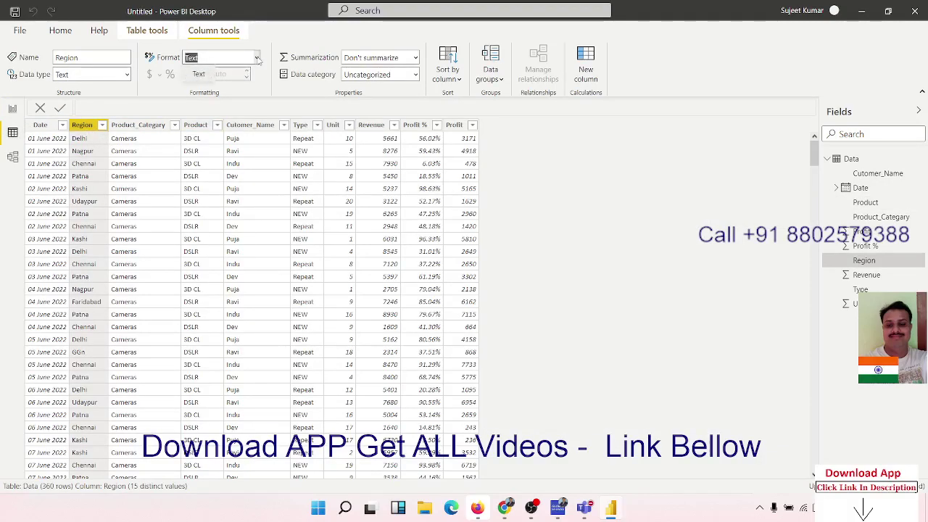
left_click(258, 58)
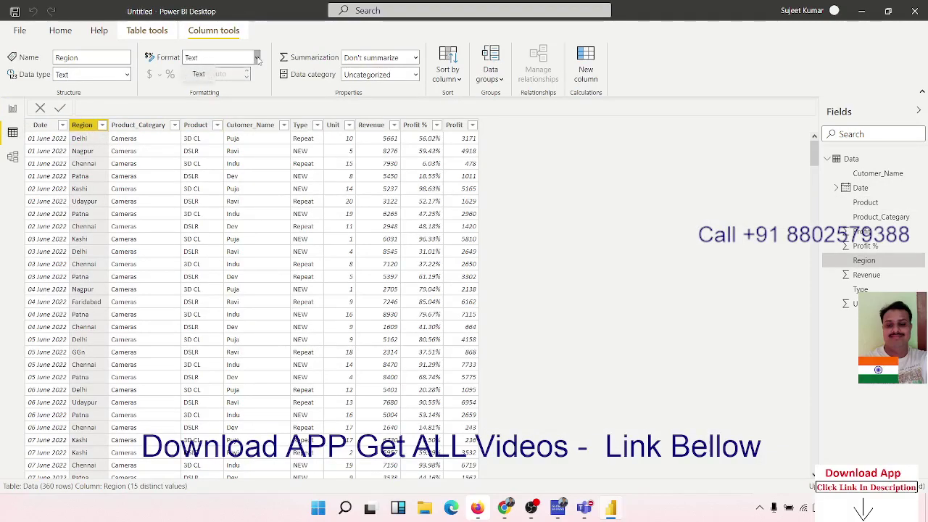
left_click(128, 75)
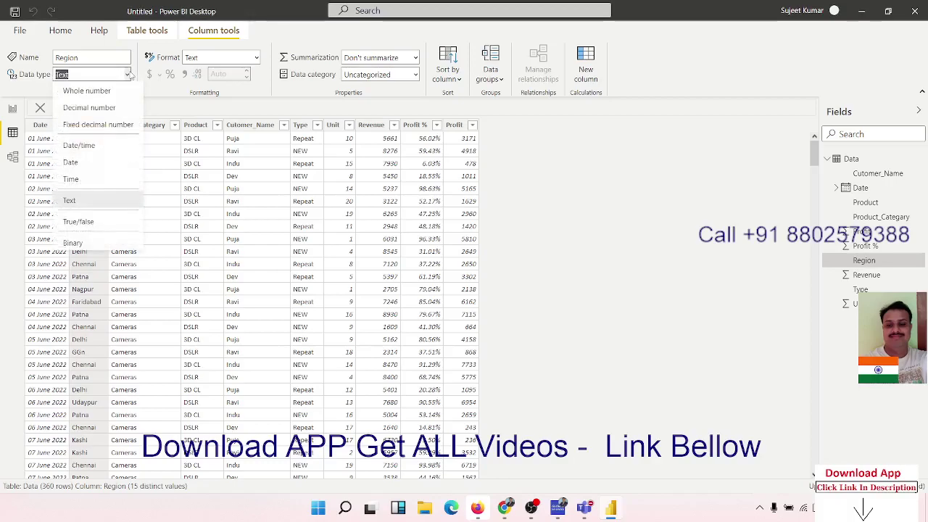
left_click(324, 94)
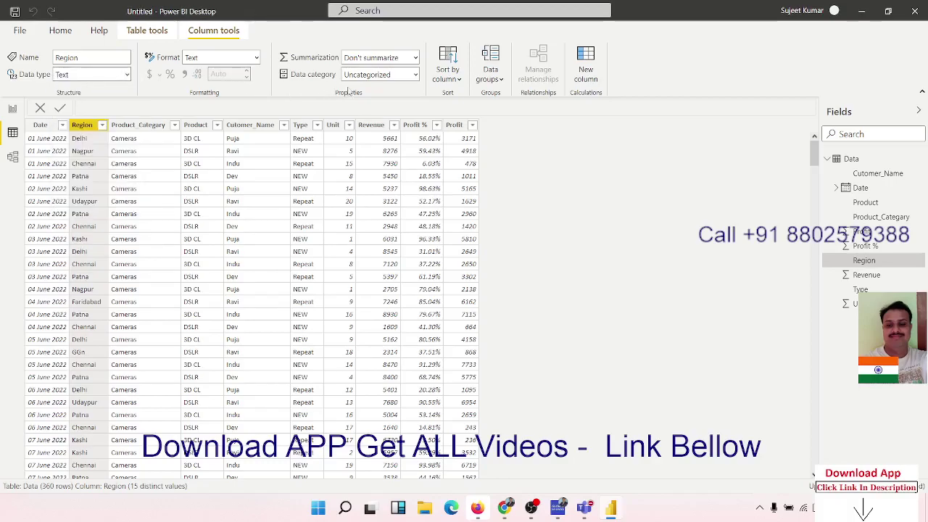
left_click(415, 75)
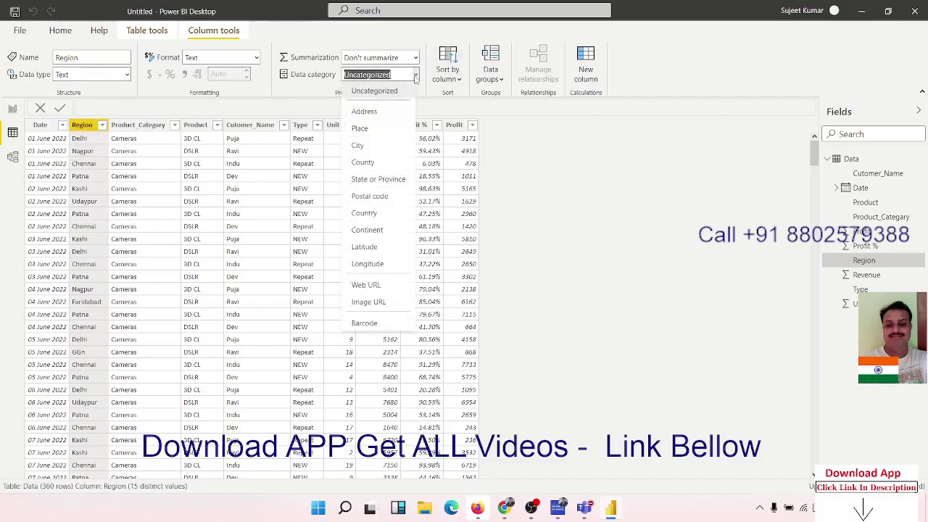
left_click(398, 152)
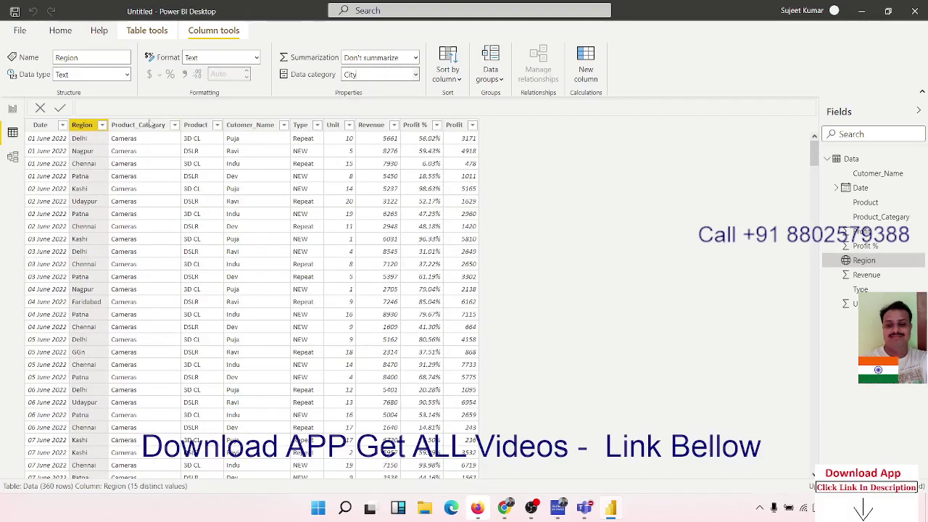
left_click(12, 109)
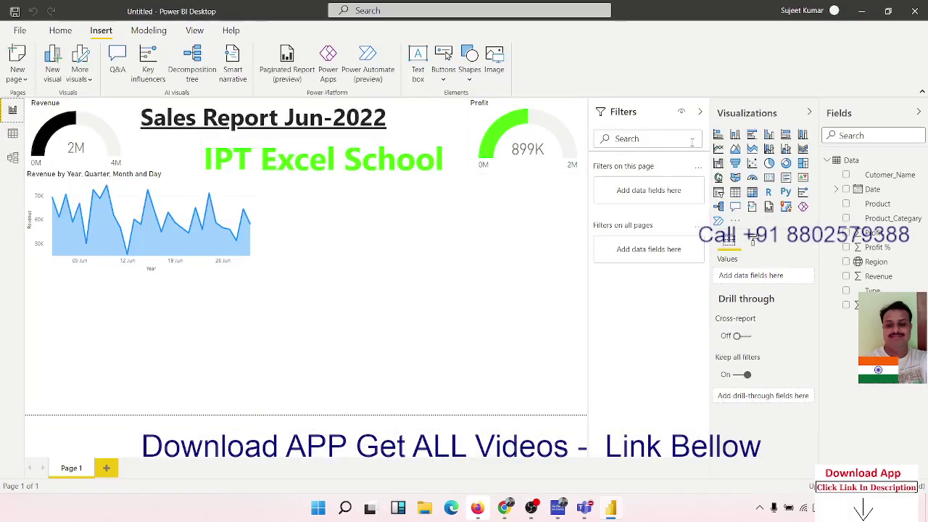
Add a map beside the line chart with Region as location and Revenue as tooltip.
left_click(735, 177)
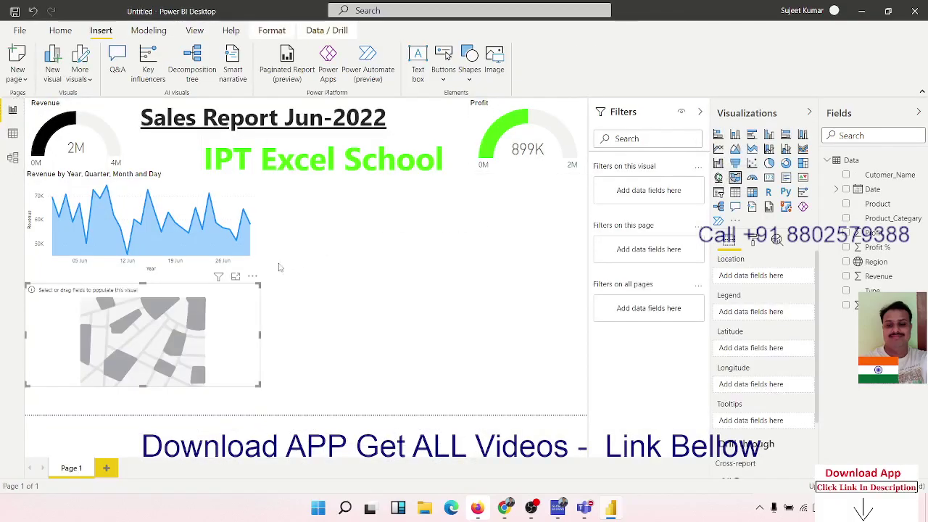
left_click_drag(176, 308, 409, 197)
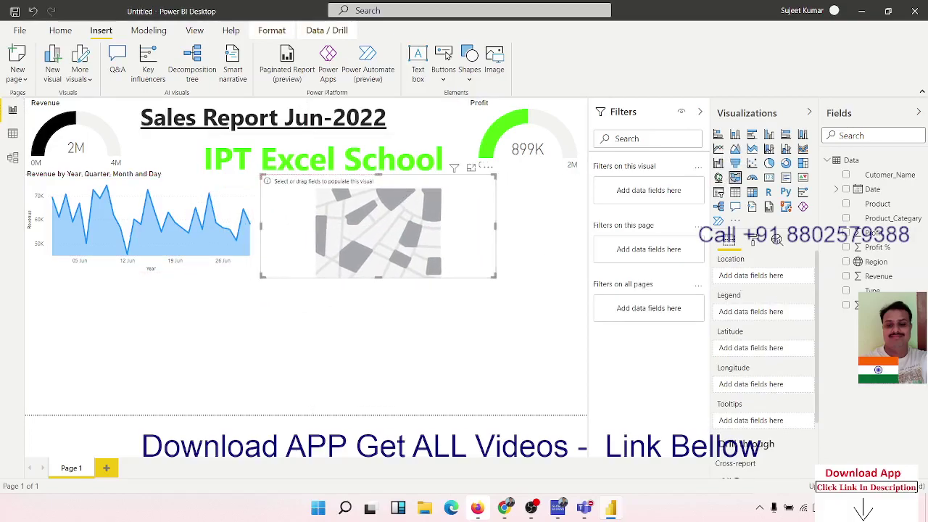
left_click_drag(896, 262, 409, 228)
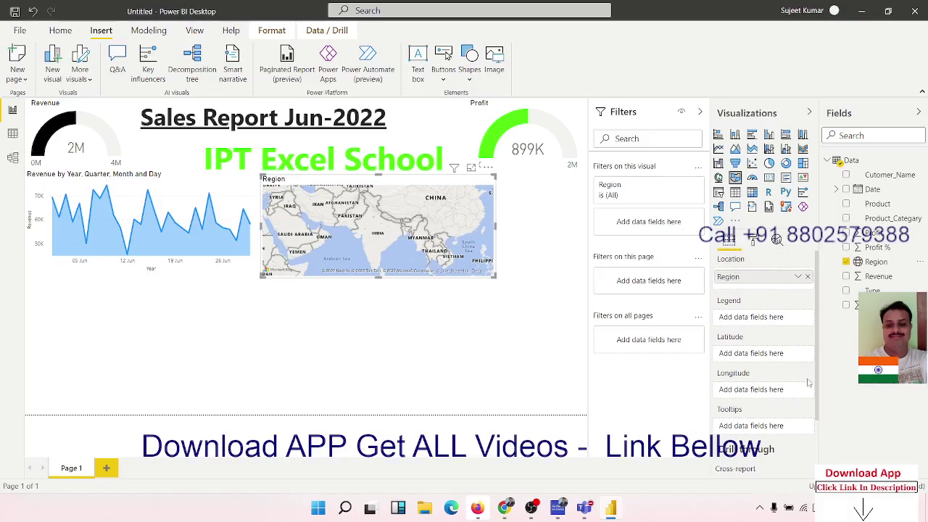
scroll(808, 382, "down", 3)
scroll(808, 381, "up", 3)
left_click_drag(870, 278, 393, 231)
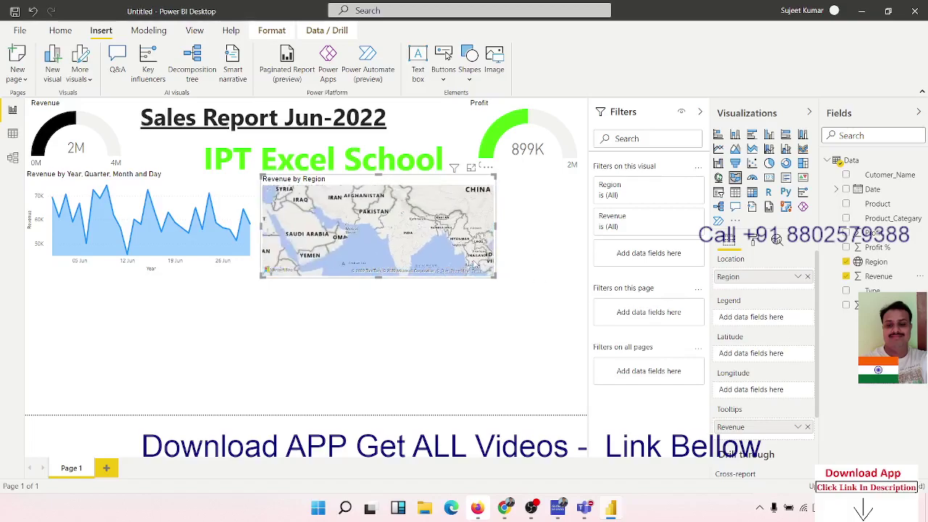
scroll(794, 367, "down", 3)
scroll(794, 367, "up", 2)
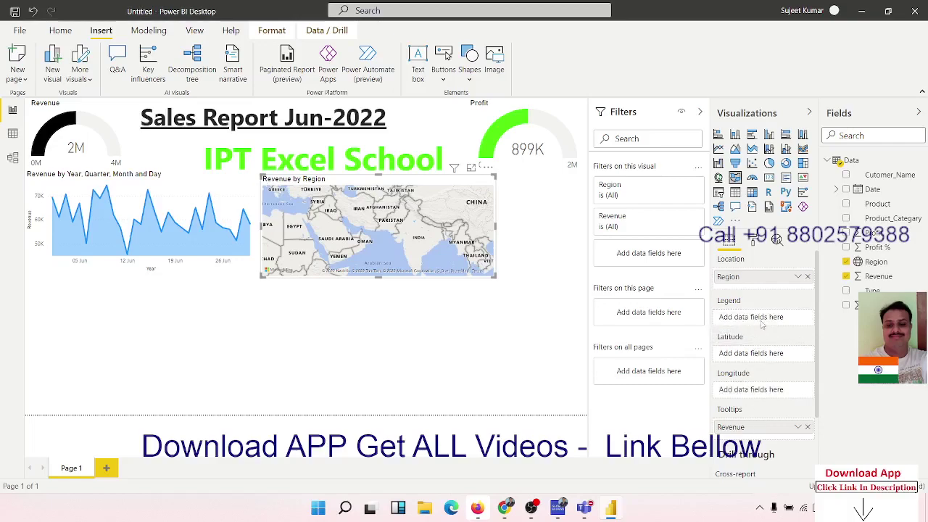
Use Product as the map's legend and make the map narrower.
left_click_drag(730, 426, 762, 325)
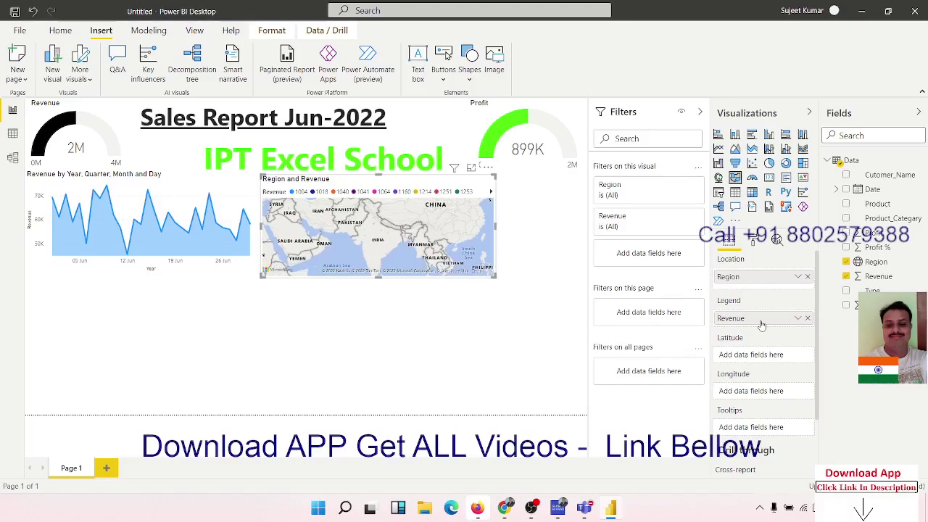
left_click_drag(762, 326, 760, 428)
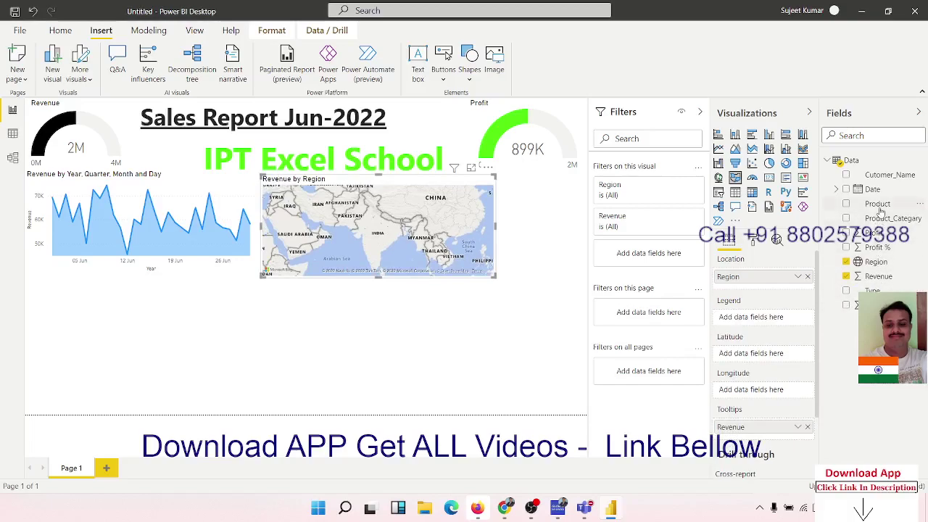
left_click_drag(880, 211, 764, 323)
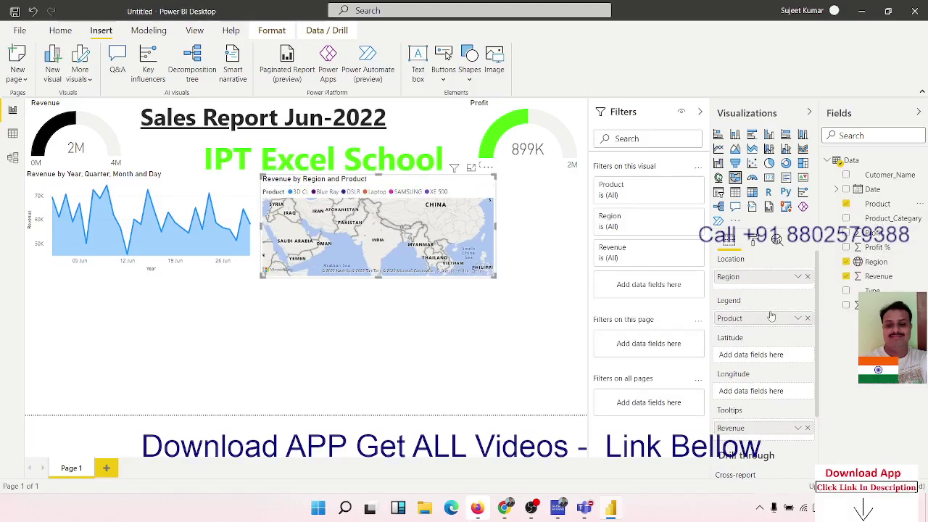
scroll(362, 239, "up", 2)
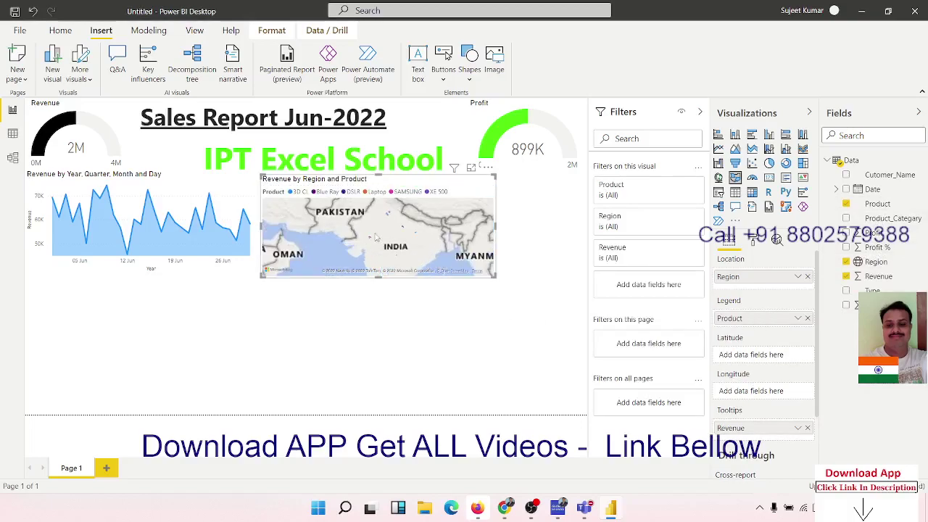
scroll(391, 235, "up", 2)
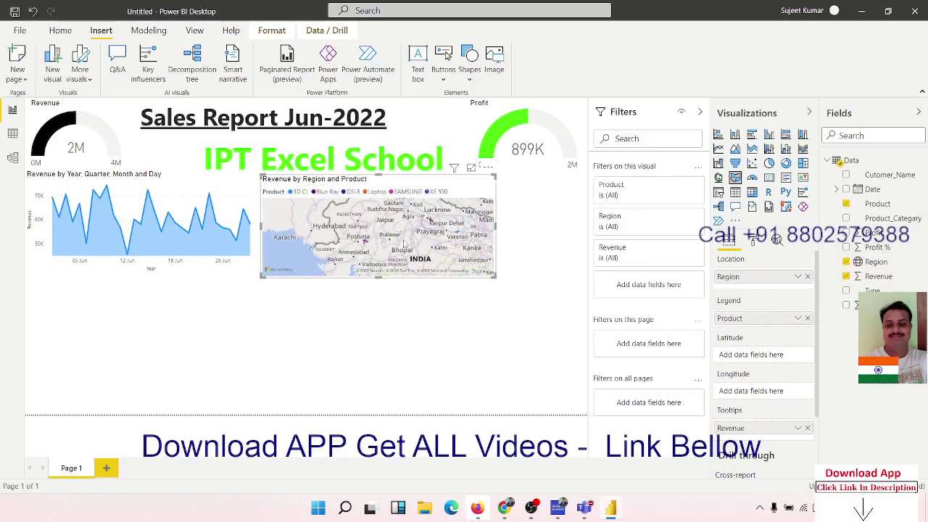
scroll(403, 244, "down", 2)
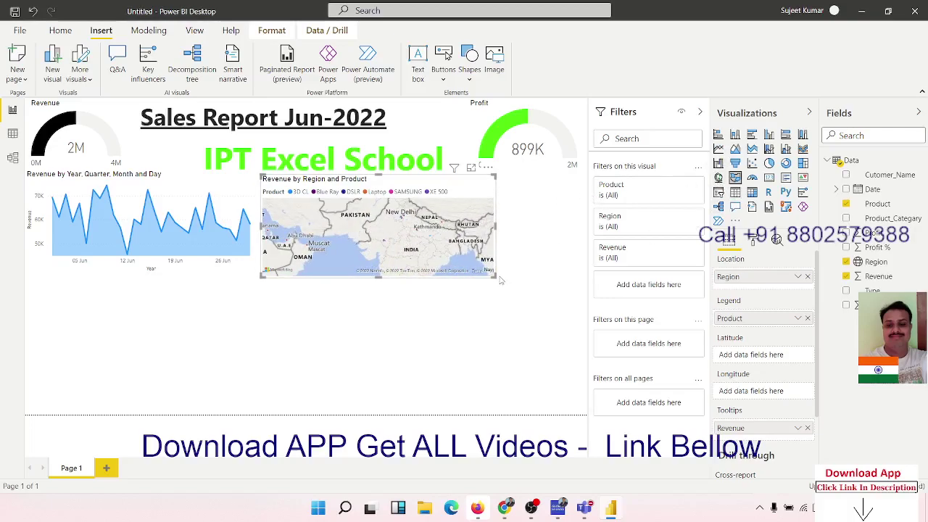
mouse_move(493, 276)
left_mouse_down()
mouse_move(372, 283)
mouse_move(385, 280)
left_mouse_up()
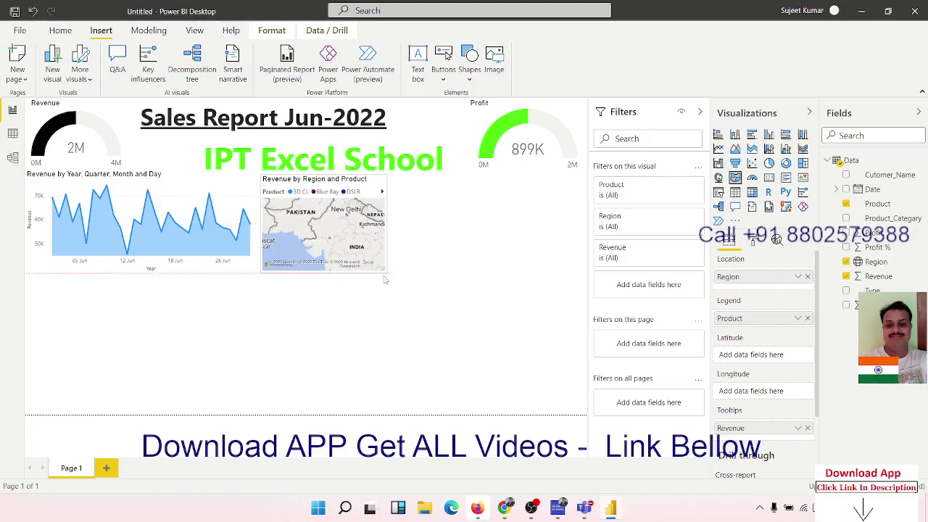
Add a pie chart of Revenue by Product_Category and size it to sit beside the map.
left_click(422, 218)
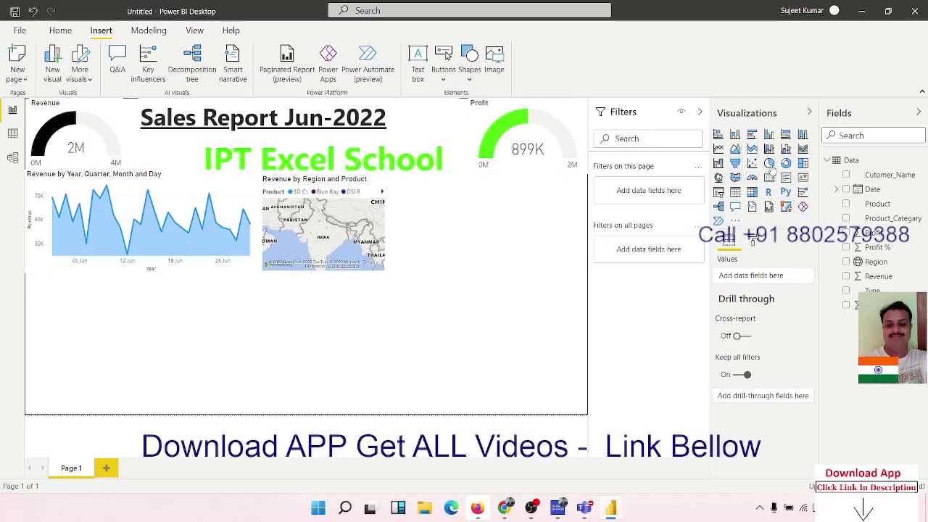
left_click(768, 163)
mouse_move(196, 343)
left_mouse_down()
mouse_move(524, 257)
mouse_move(524, 227)
left_mouse_up()
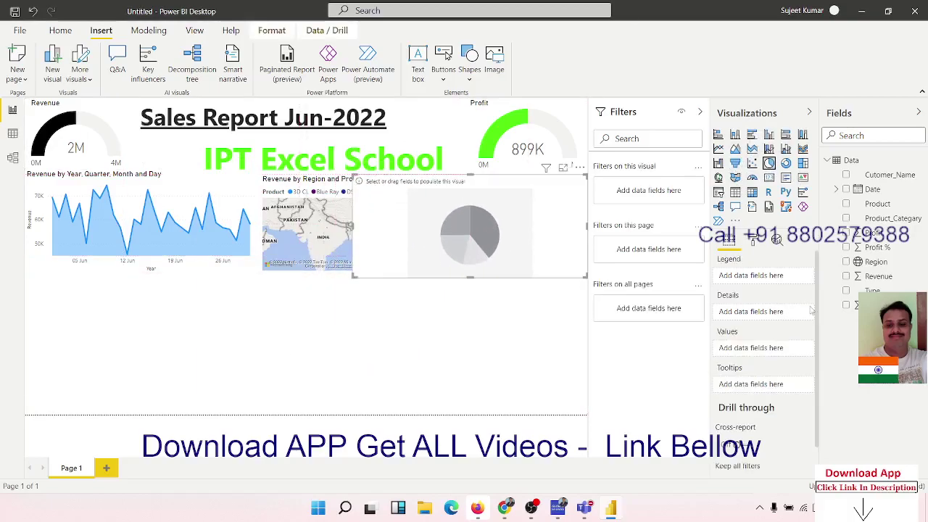
left_click(888, 207)
left_click_drag(891, 218, 475, 226)
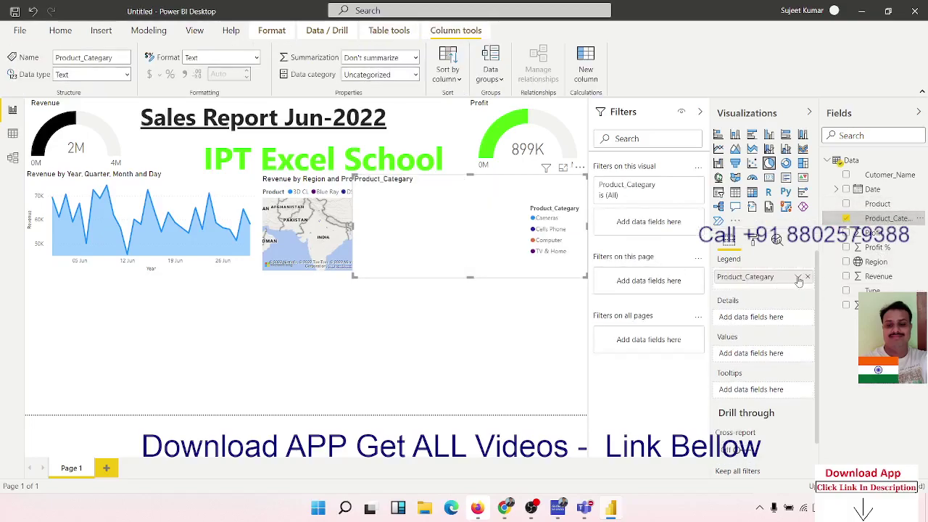
left_click_drag(879, 284, 474, 229)
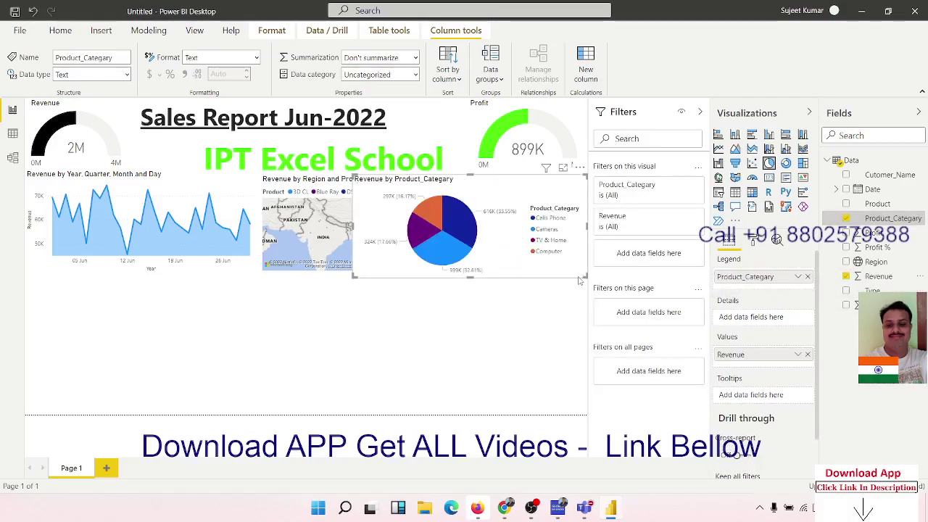
mouse_move(360, 276)
left_mouse_down()
mouse_move(417, 282)
mouse_move(396, 278)
left_mouse_up()
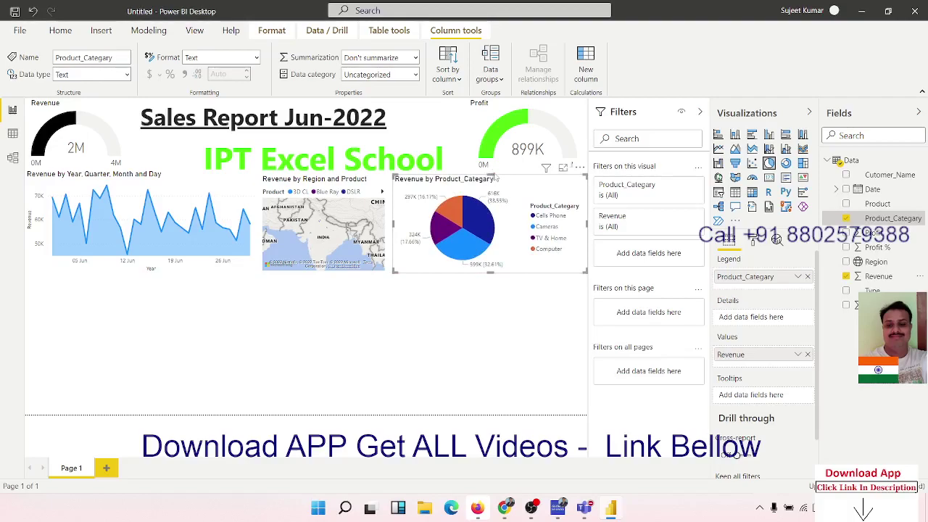
left_click_drag(497, 179, 497, 174)
Move the new line chart under the revenue chart and put Date on its axis.
left_click(155, 323)
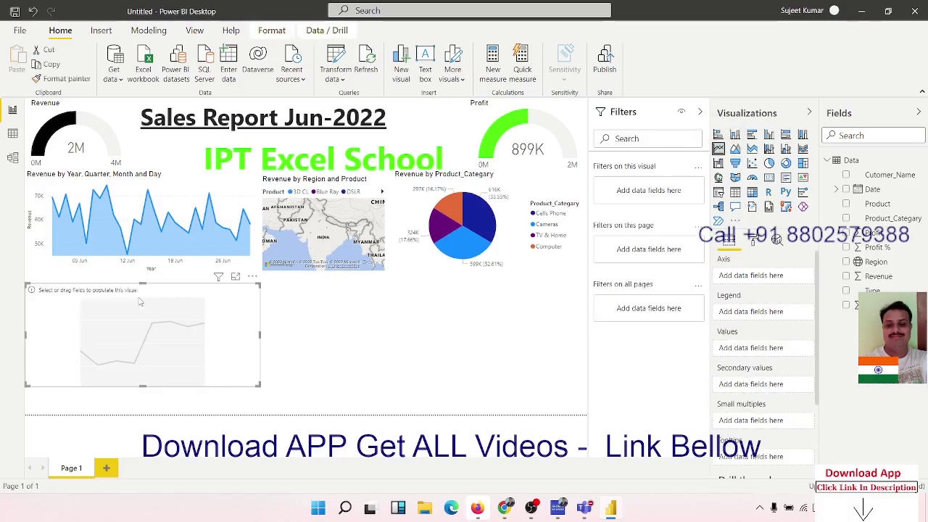
left_click_drag(68, 297, 67, 287)
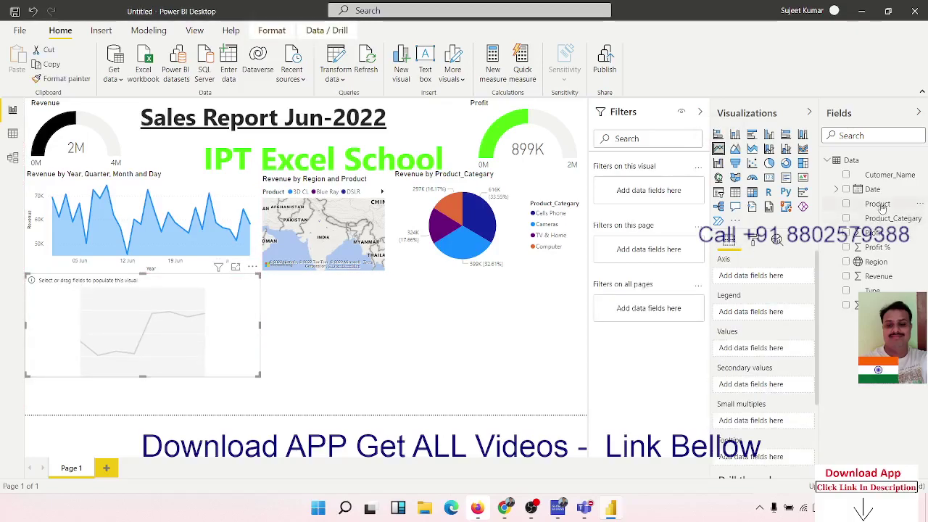
left_click_drag(746, 262, 107, 303)
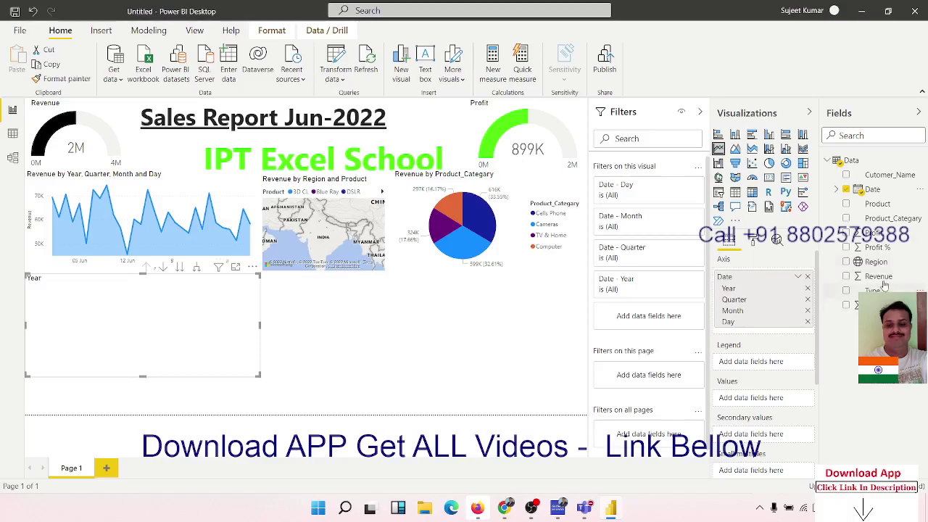
left_click_drag(871, 289, 203, 306)
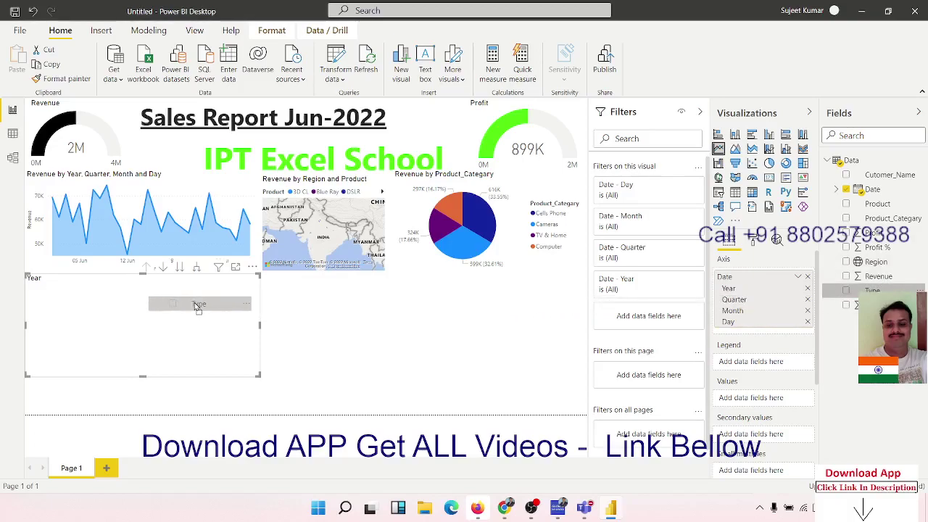
left_click_drag(203, 306, 831, 300)
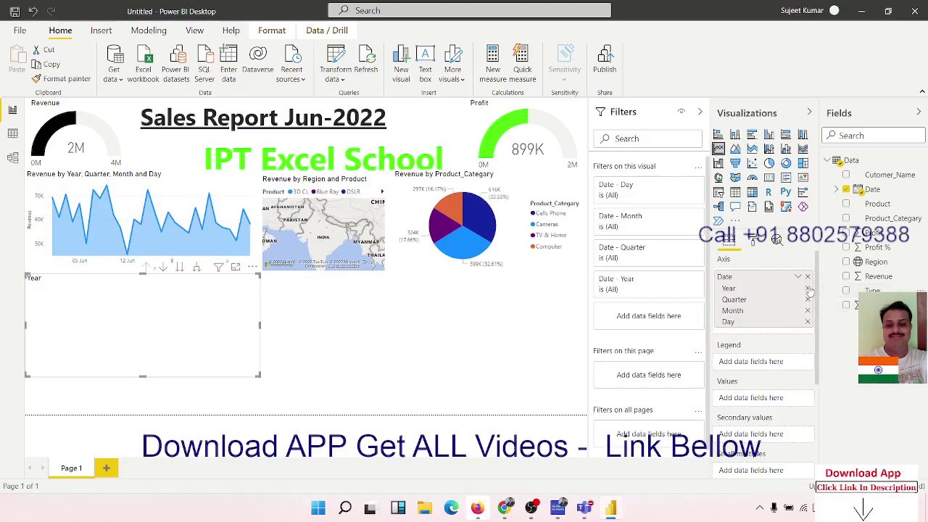
Remove Year, Quarter, Month and Day from the axis, leaving the chart empty.
left_click(807, 288)
left_click(807, 288)
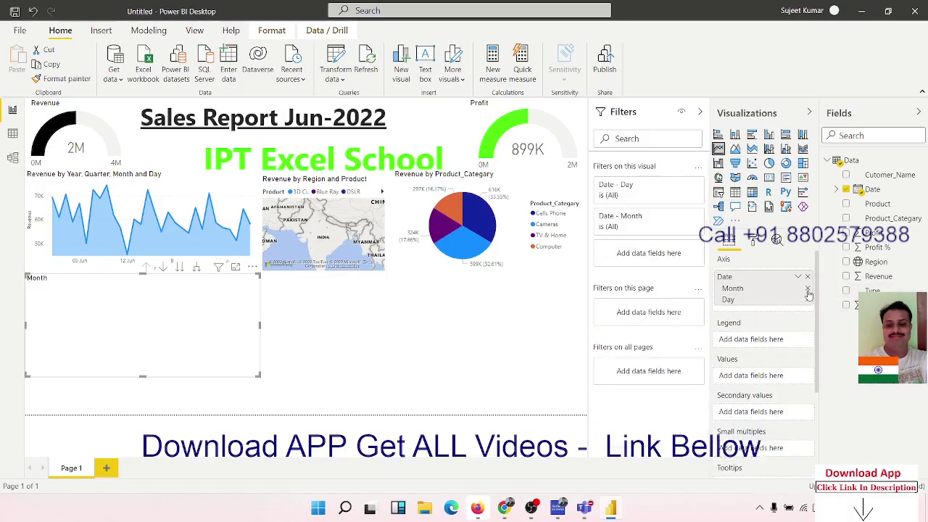
left_click(807, 288)
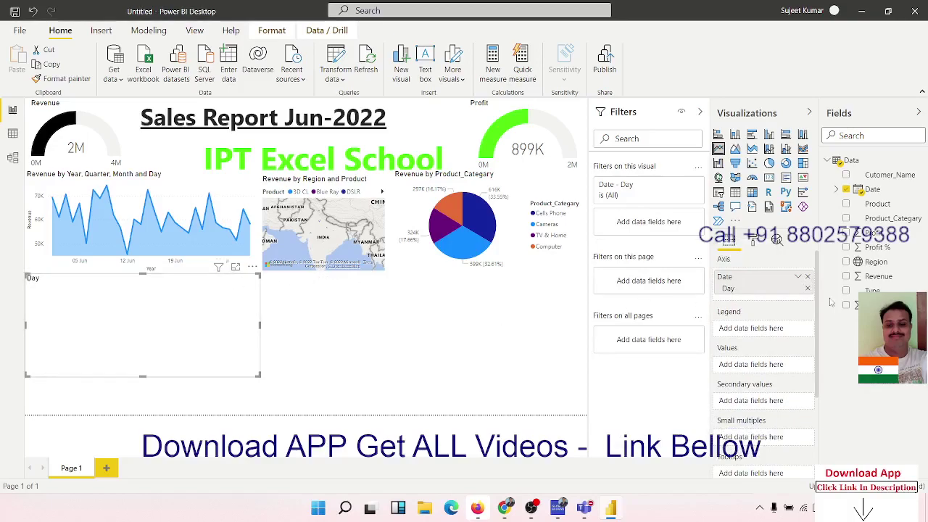
left_click(807, 289)
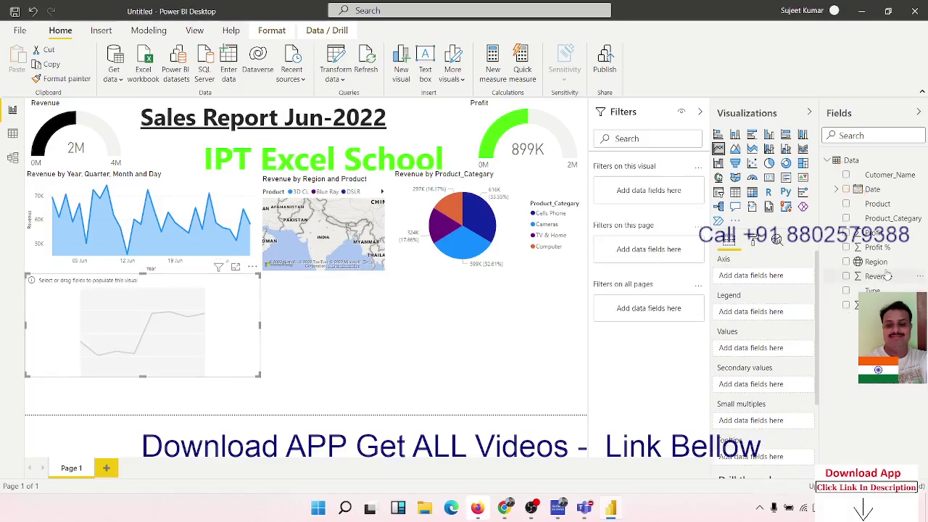
Put Date on the chart's axis and Type in Values as a distinct count.
left_click_drag(875, 193, 336, 321)
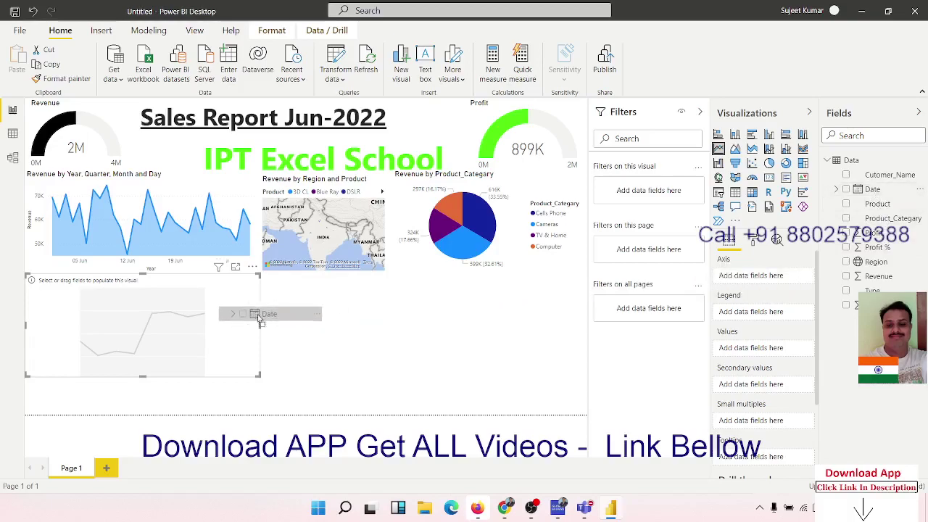
left_click_drag(335, 321, 207, 322)
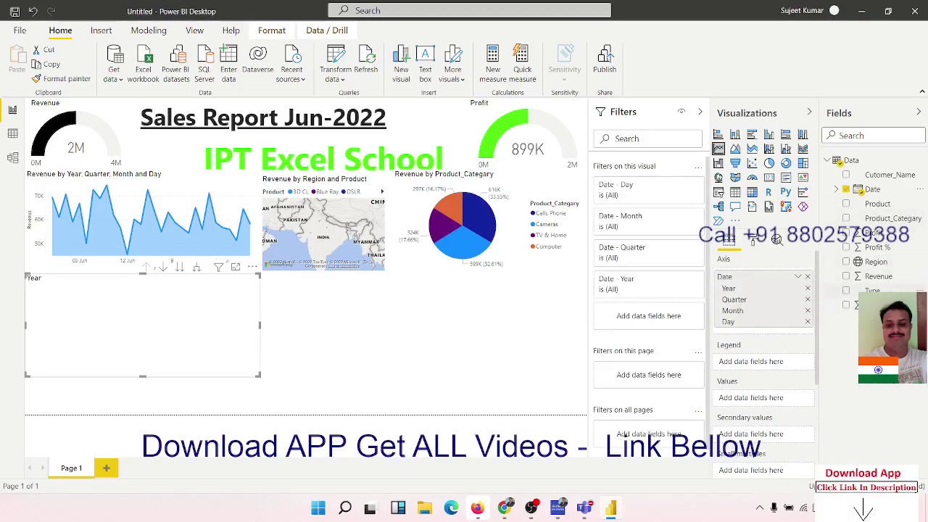
left_click_drag(872, 290, 123, 313)
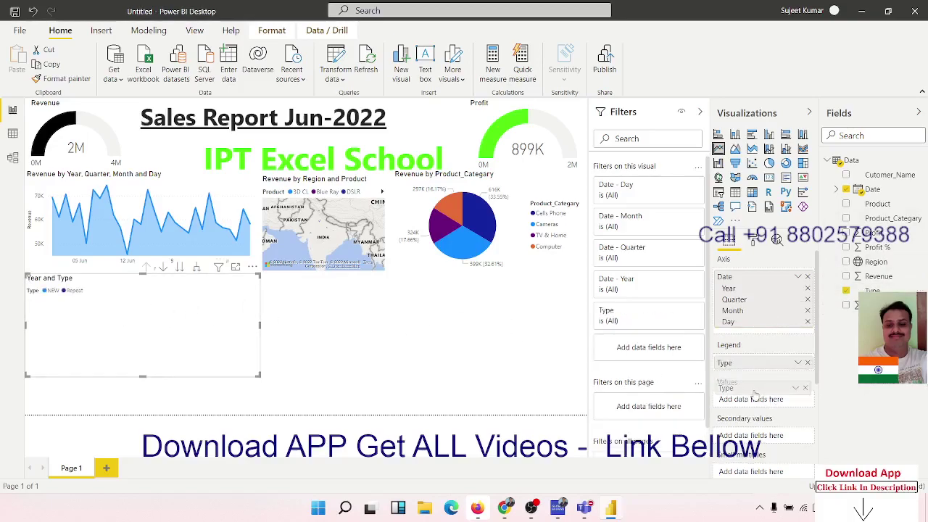
left_click_drag(754, 363, 754, 400)
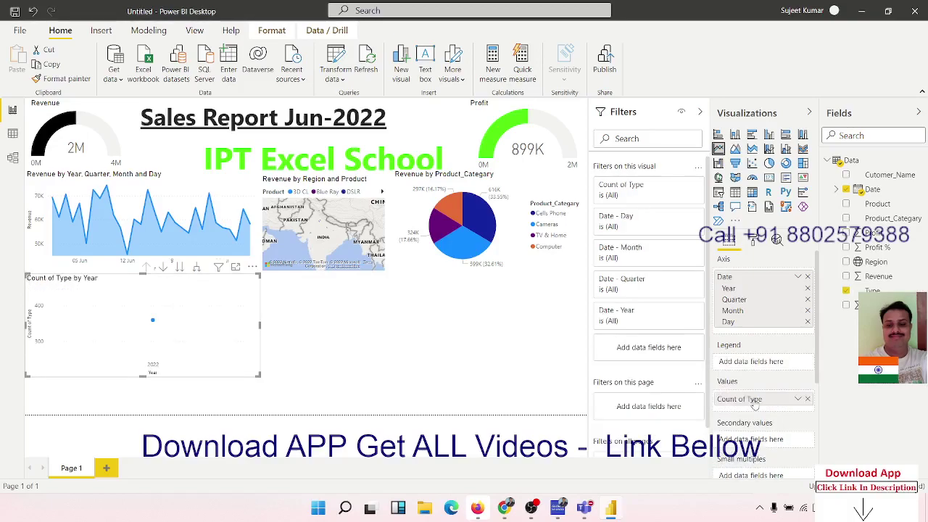
left_click(797, 400)
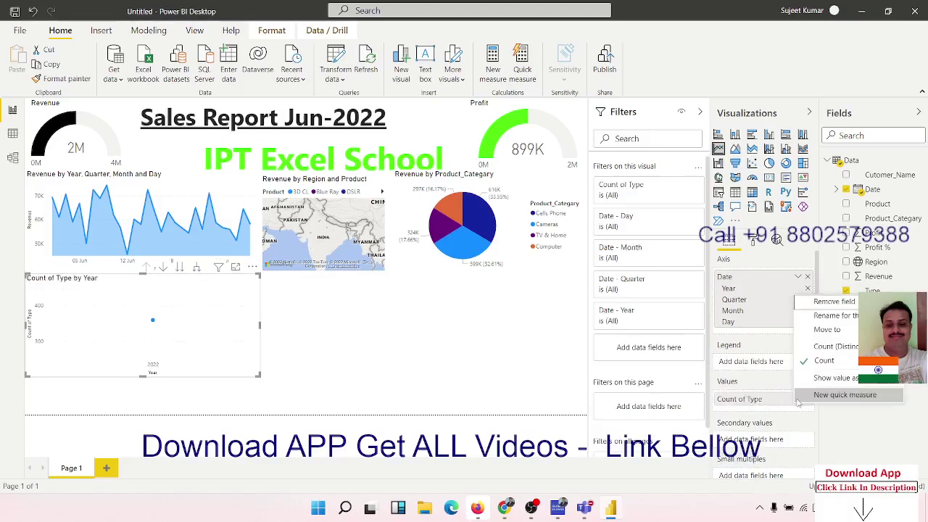
left_click(826, 346)
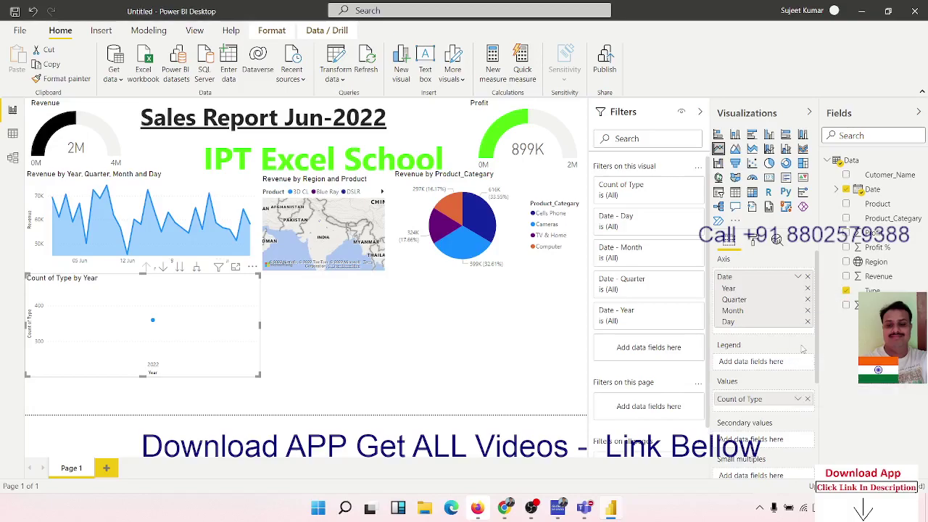
Expand the date axis down to days and switch the value back to Count of Type.
left_click(197, 268)
left_click(197, 268)
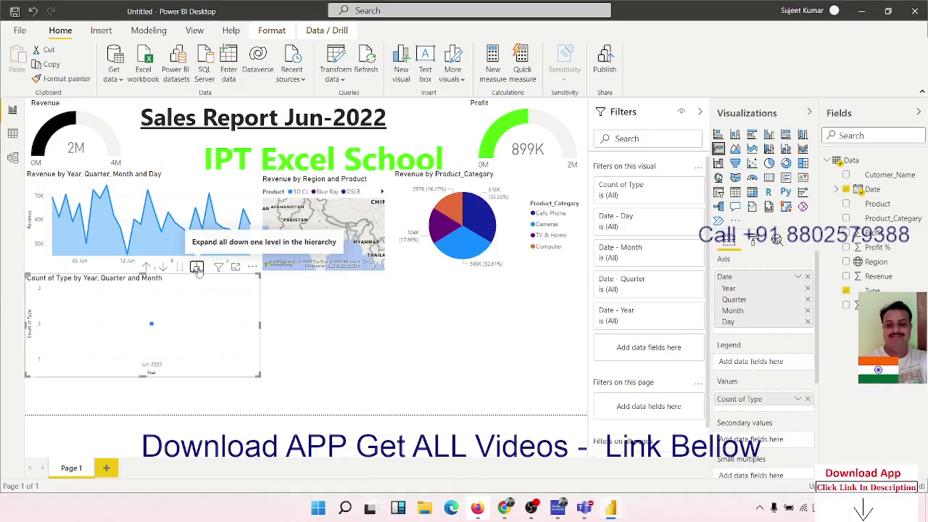
left_click(197, 269)
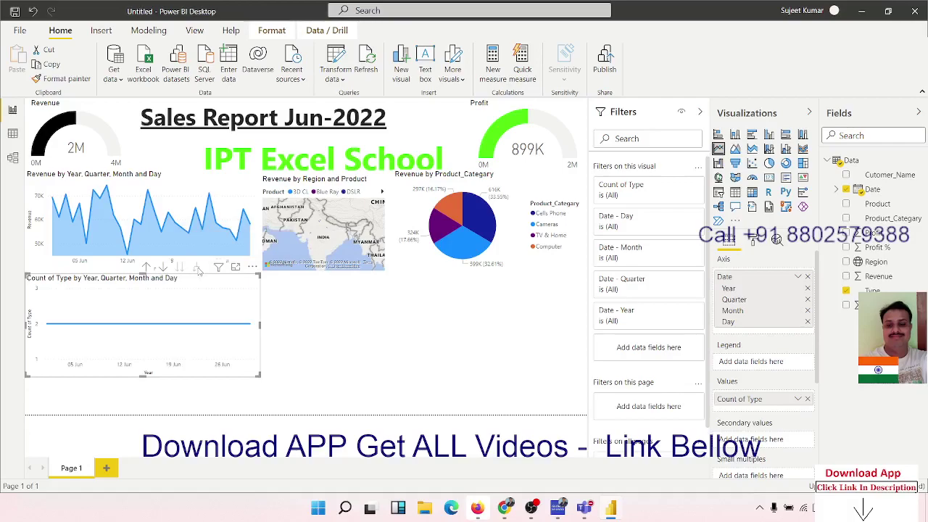
left_click(797, 401)
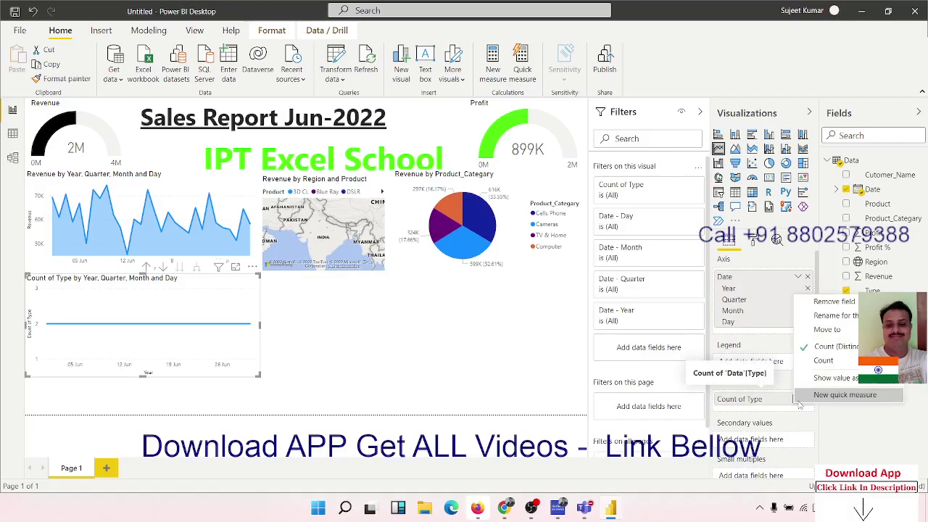
left_click(822, 361)
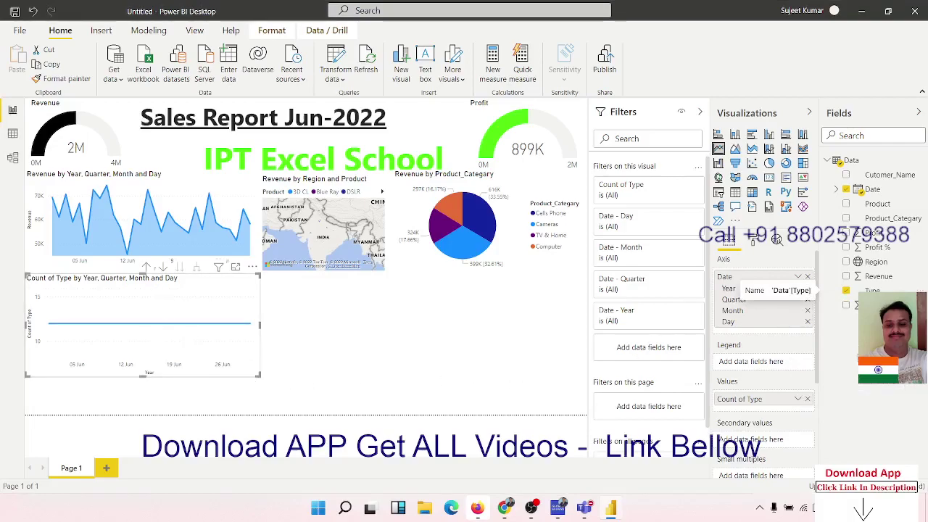
Remove Year and Quarter from the axis so it shows only Month and Day.
left_click(806, 289)
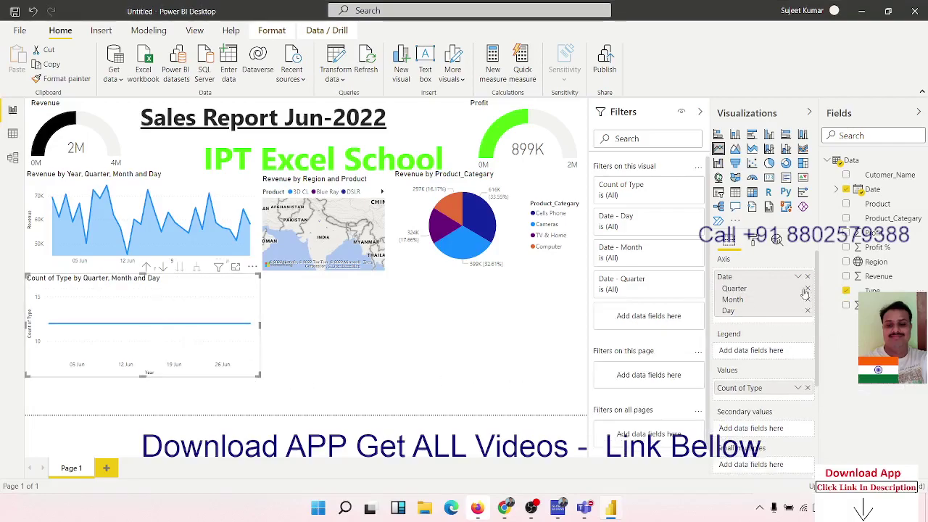
left_click(807, 288)
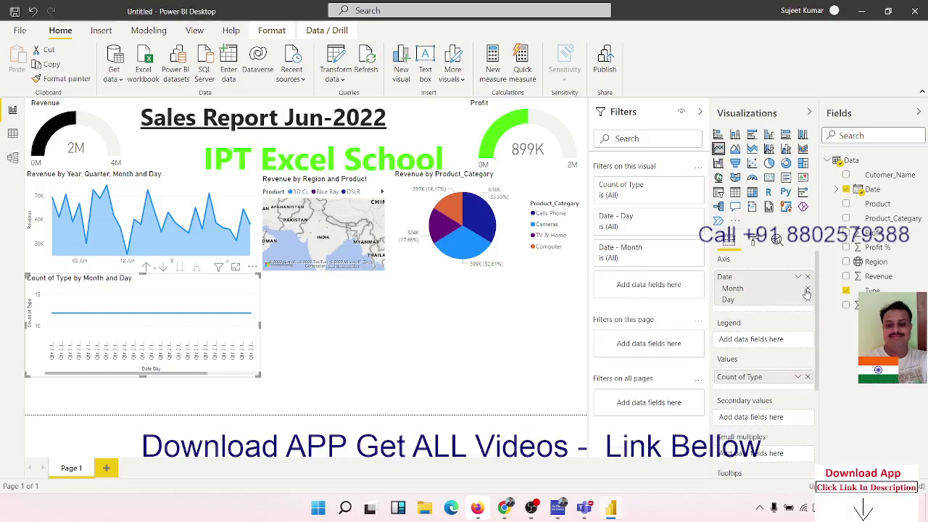
left_click(807, 289)
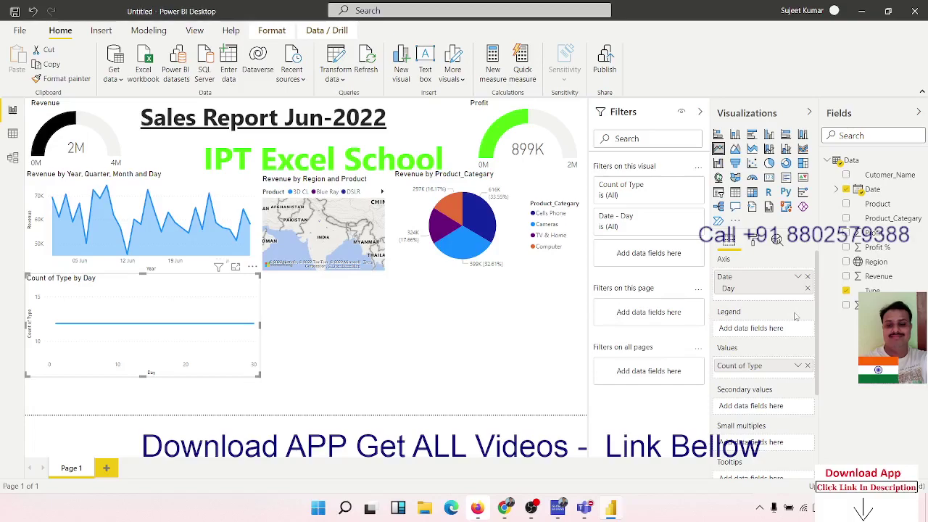
left_click_drag(795, 315, 754, 286)
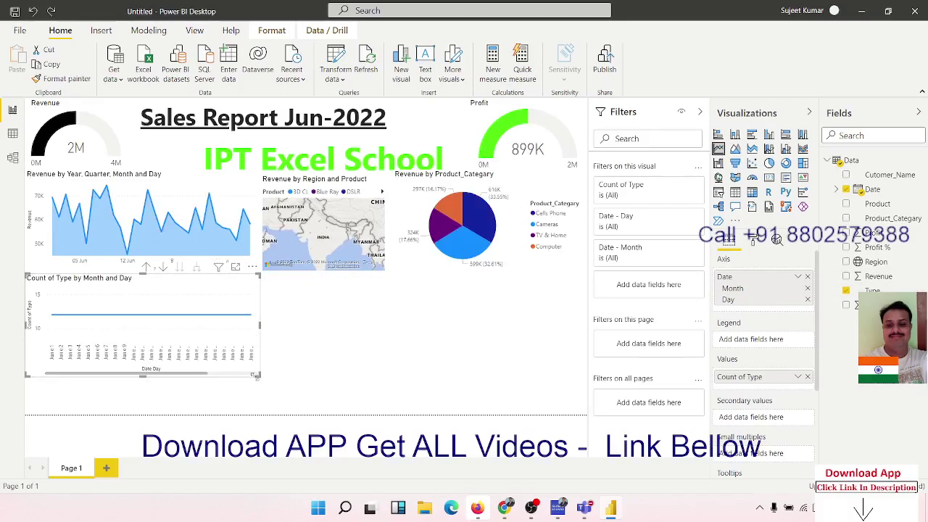
left_click(752, 242)
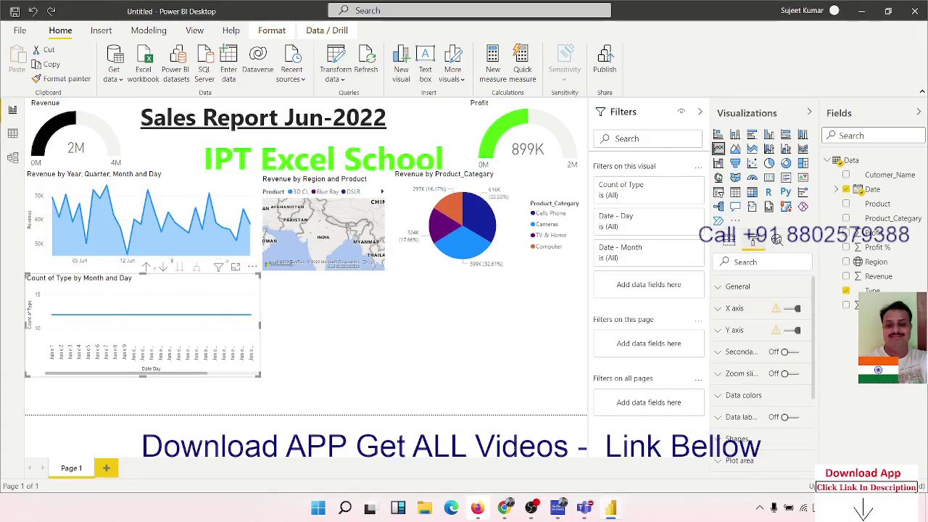
Add a Type filter to the chart showing only NEW customers.
mouse_move(872, 290)
left_mouse_down()
mouse_move(672, 204)
mouse_move(644, 295)
left_mouse_up()
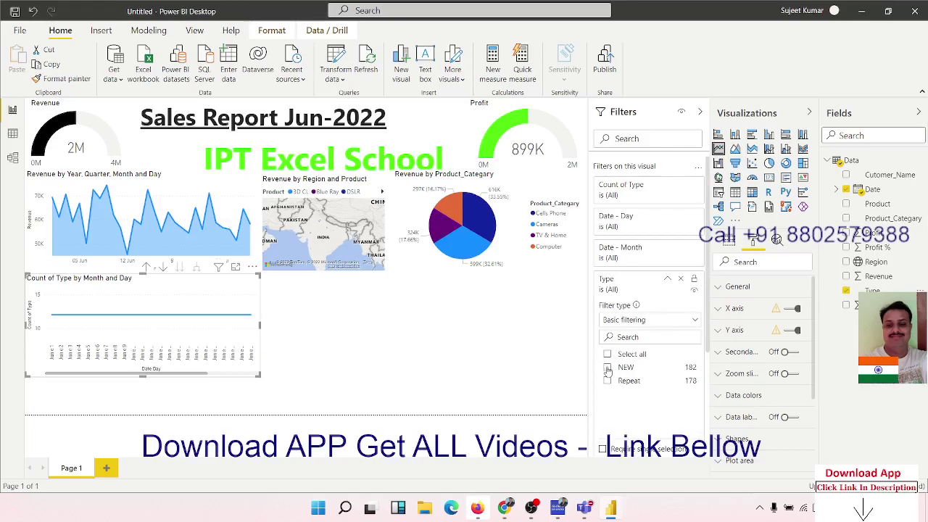
left_click(607, 368)
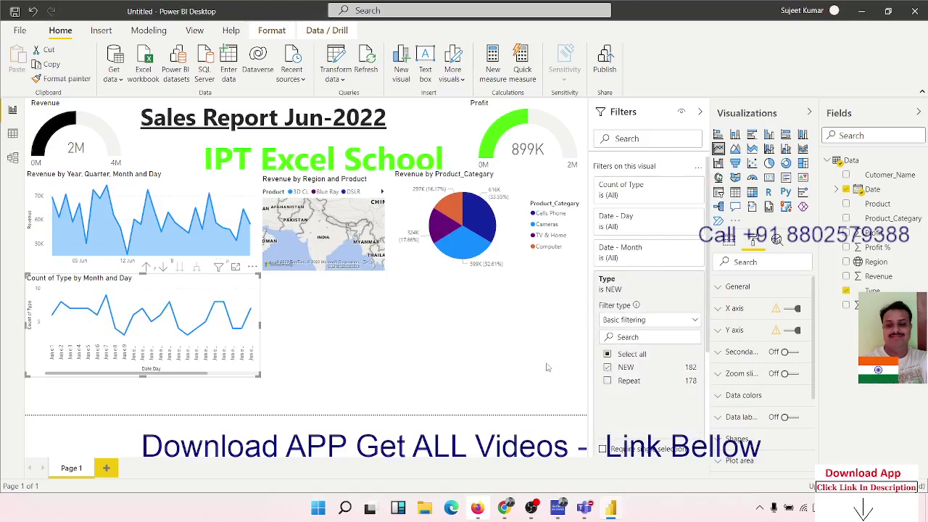
left_click(335, 361)
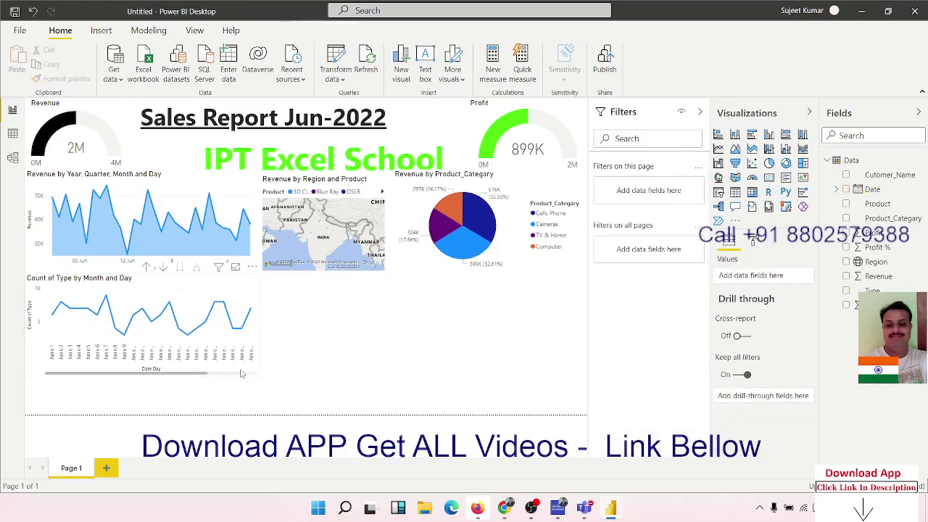
left_click(233, 364)
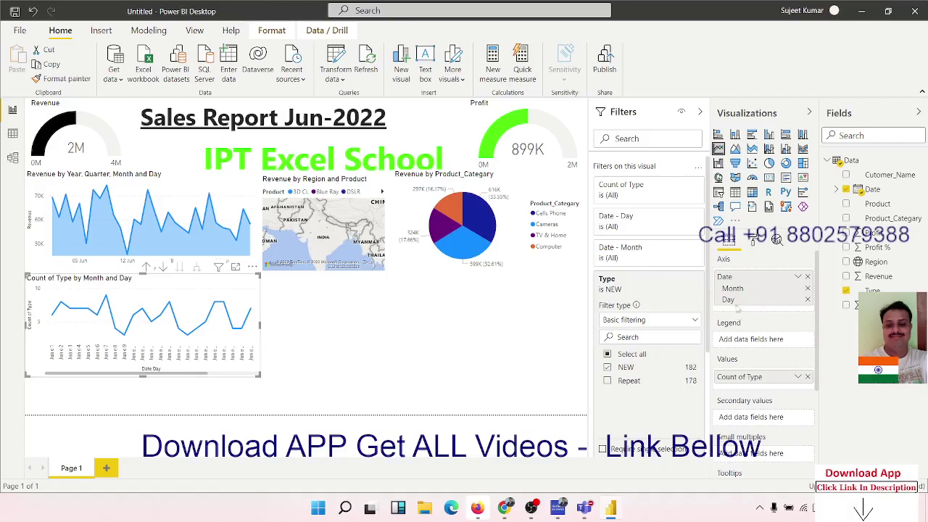
Hide both axes, turn on data labels and make the chart much shorter.
left_click(754, 241)
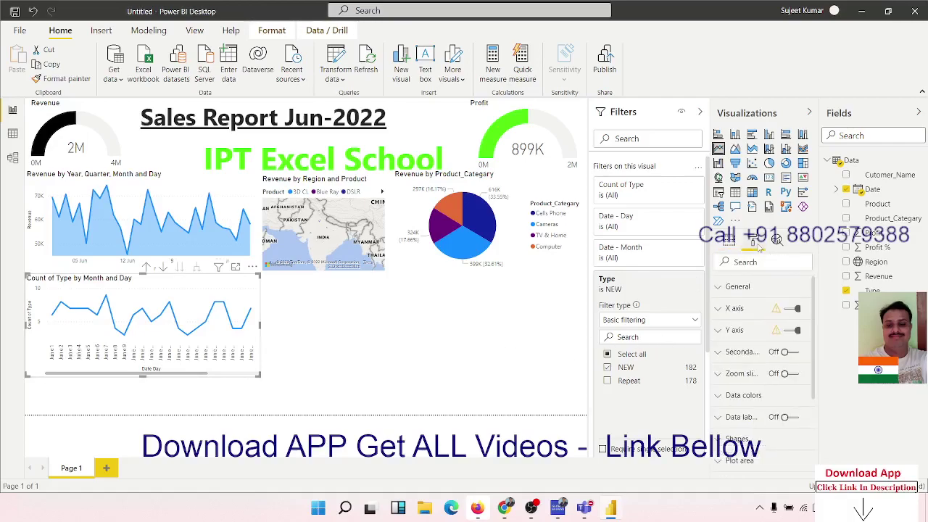
left_click(789, 309)
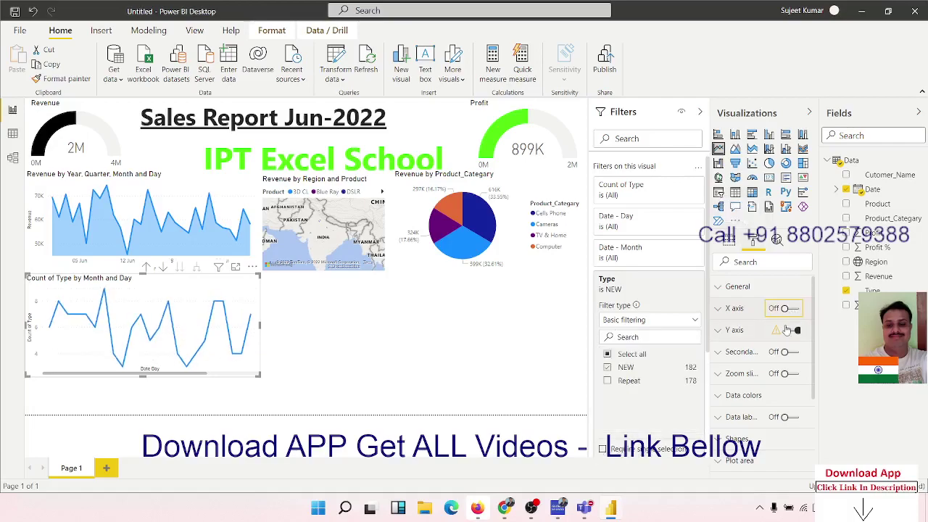
left_click(787, 331)
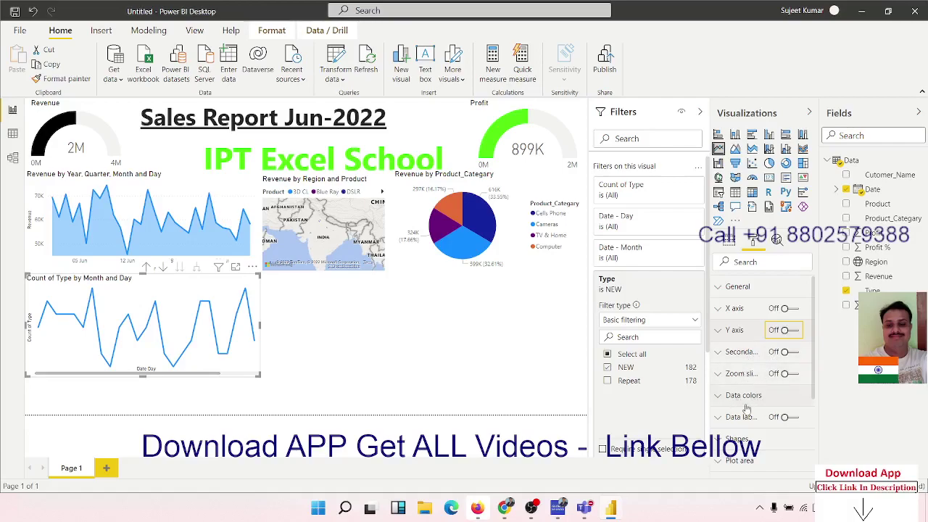
left_click(792, 417)
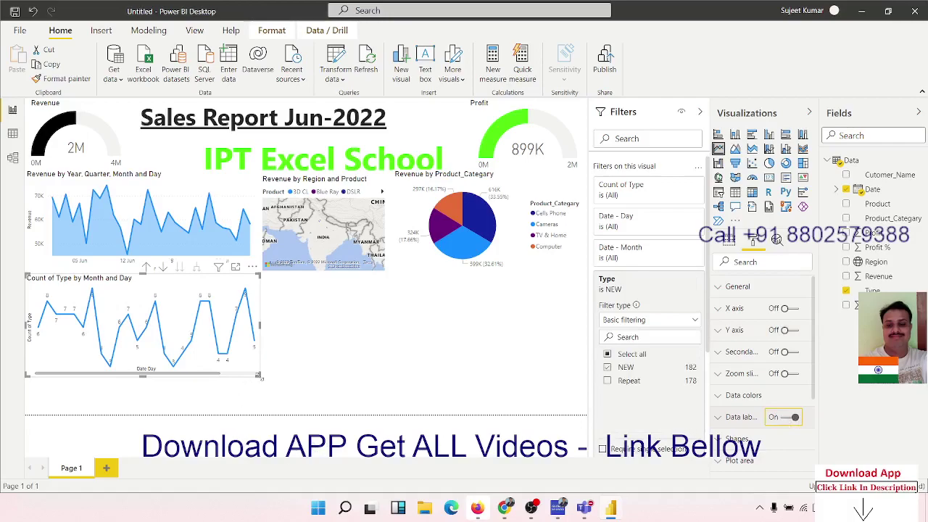
left_click_drag(260, 377, 261, 315)
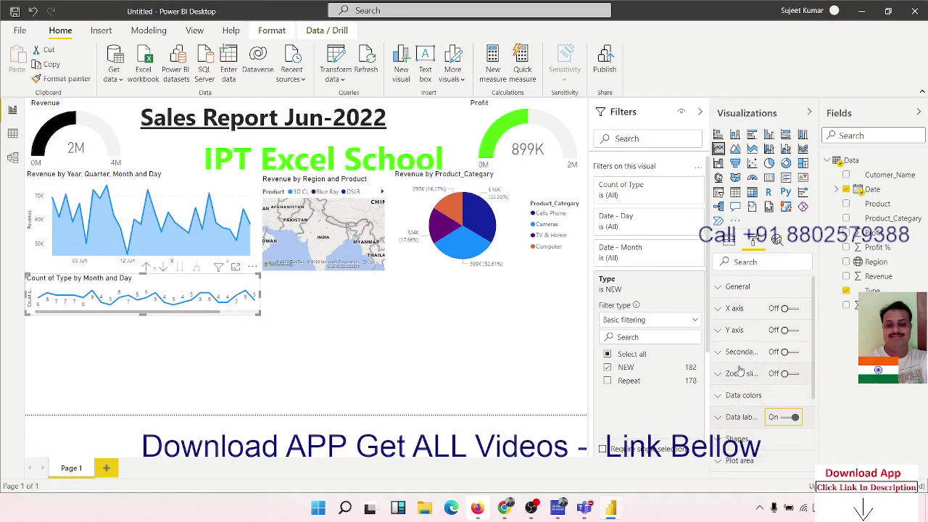
Replace the Count of Type title with 'Sales New Customer'.
scroll(753, 395, "down", 2)
scroll(755, 406, "down", 2)
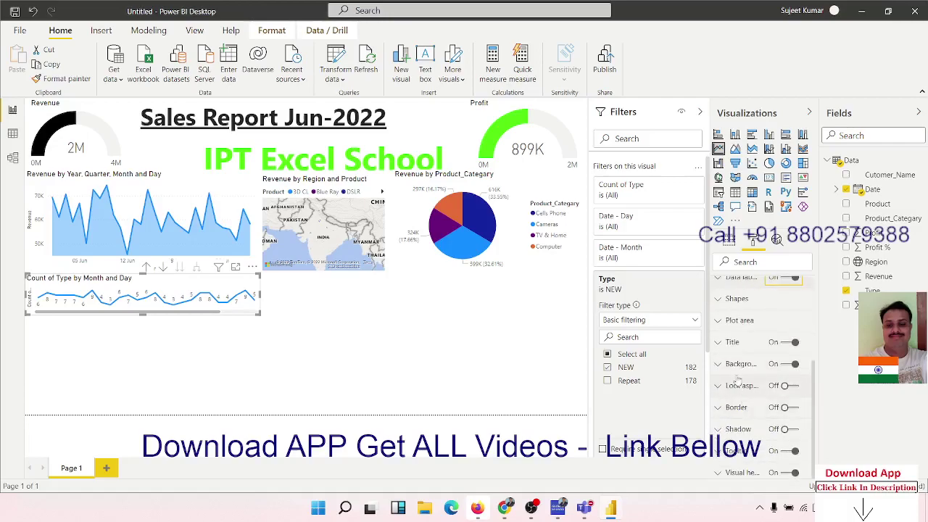
left_click(721, 344)
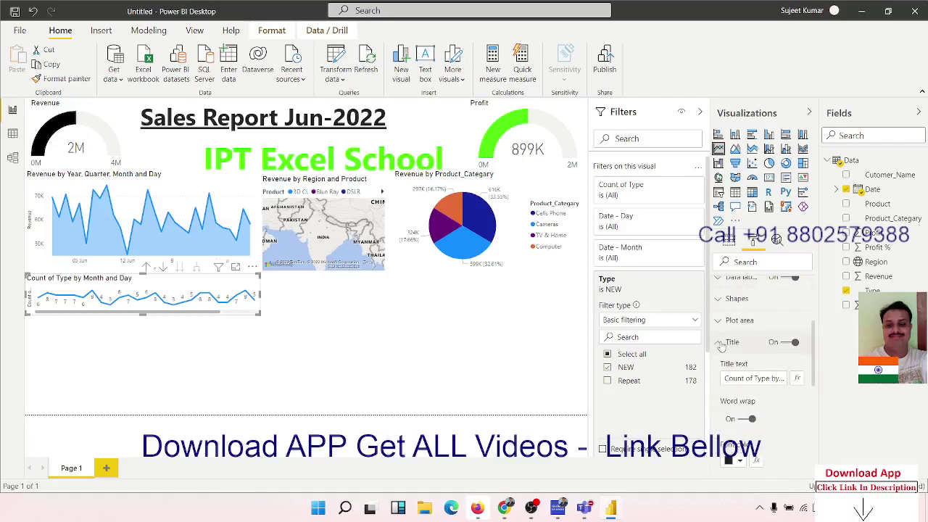
triple_click(744, 378)
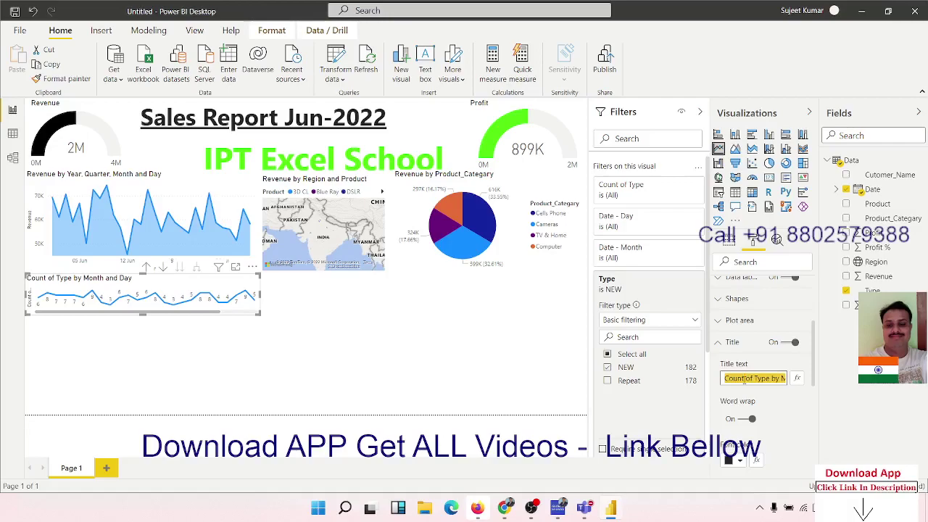
key("BackSpace")
type("Sales New Custo")
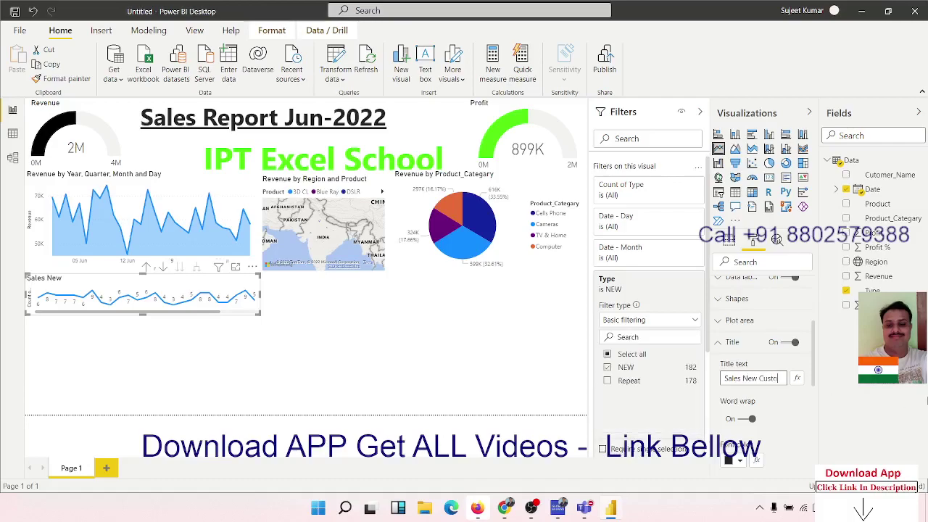
type("mer")
left_click(266, 356)
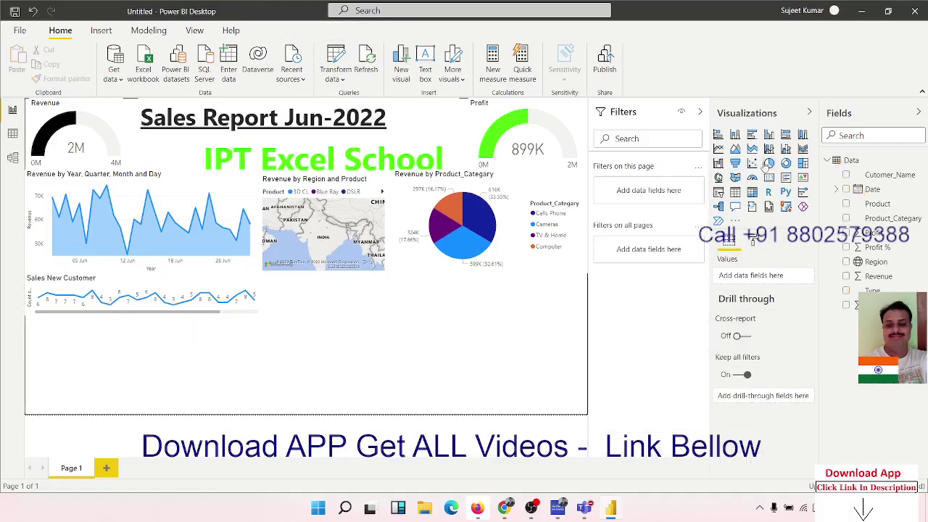
Add a line chart below Sales New Customer with Date on the axis and Count of Type as values.
left_click_drag(52, 335, 125, 376)
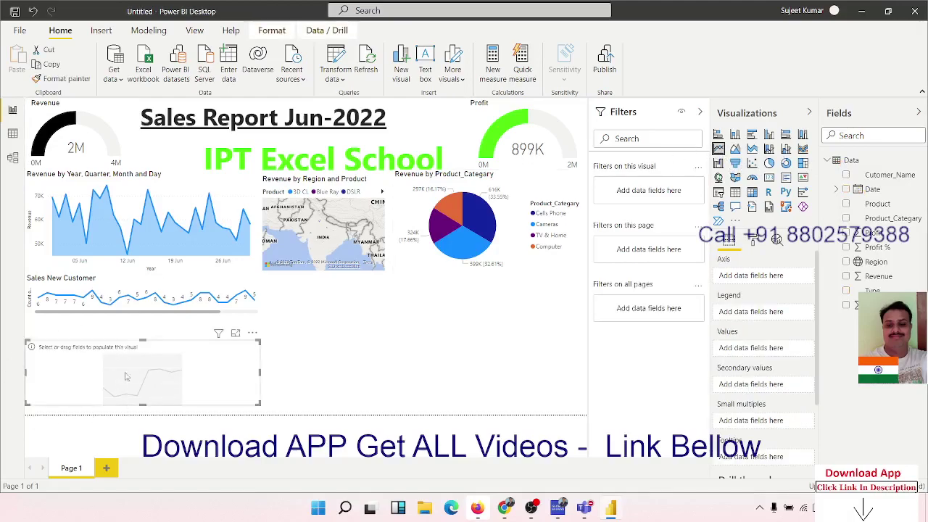
left_click_drag(79, 338, 83, 321)
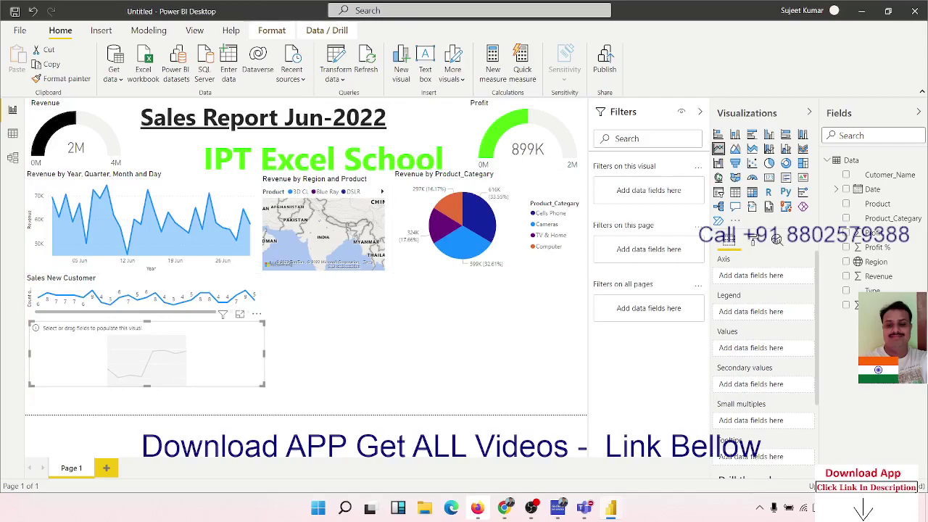
left_click_drag(872, 189, 159, 371)
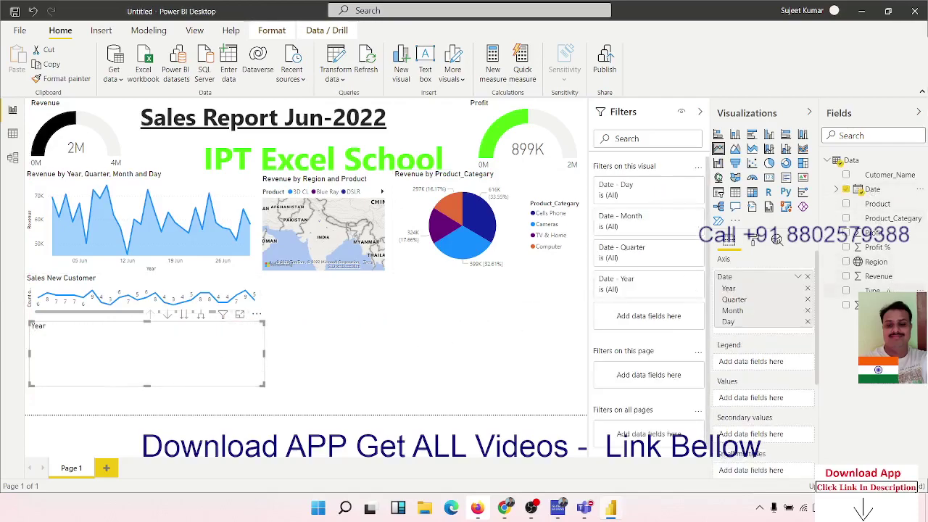
left_click_drag(871, 290, 192, 351)
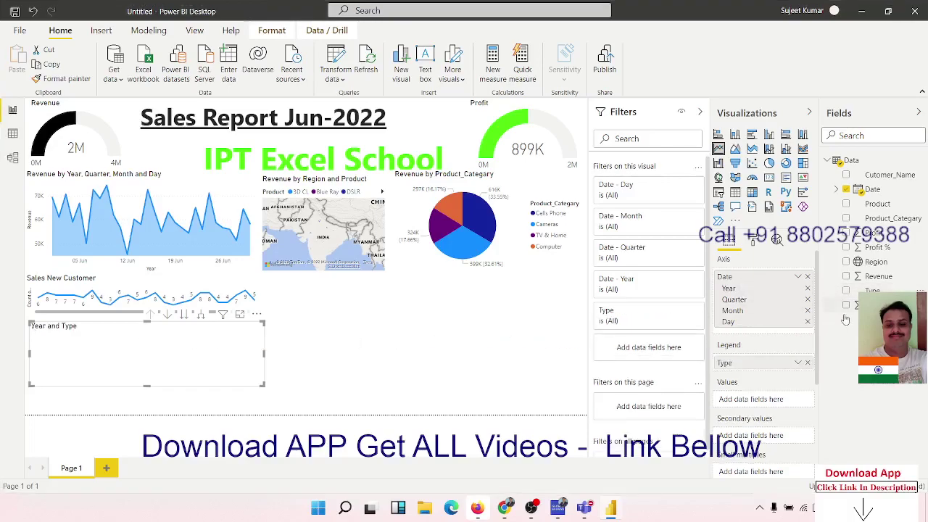
left_click(797, 362)
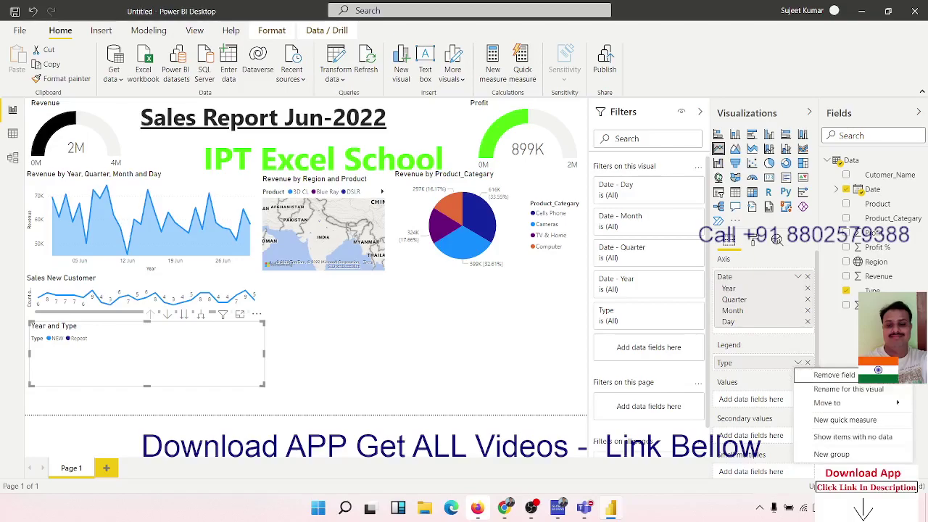
key("Escape")
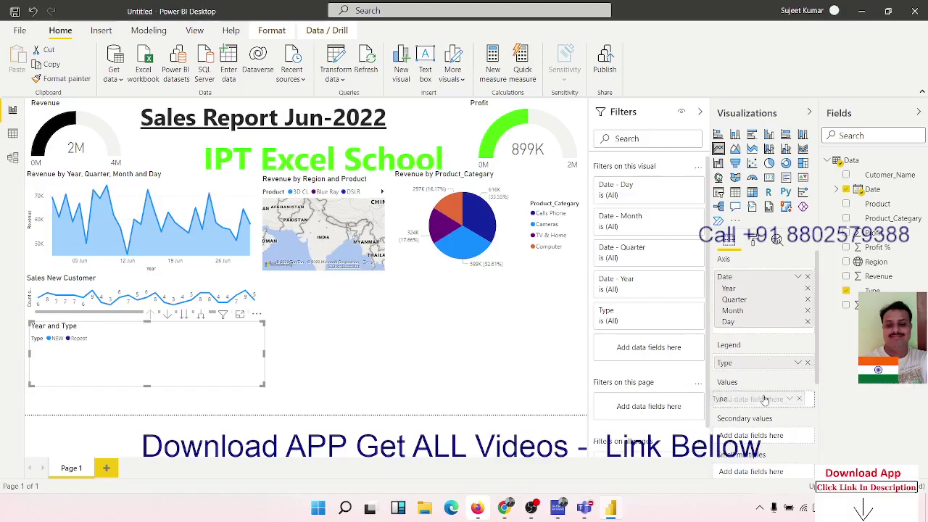
left_click_drag(764, 393, 762, 398)
left_click(797, 399)
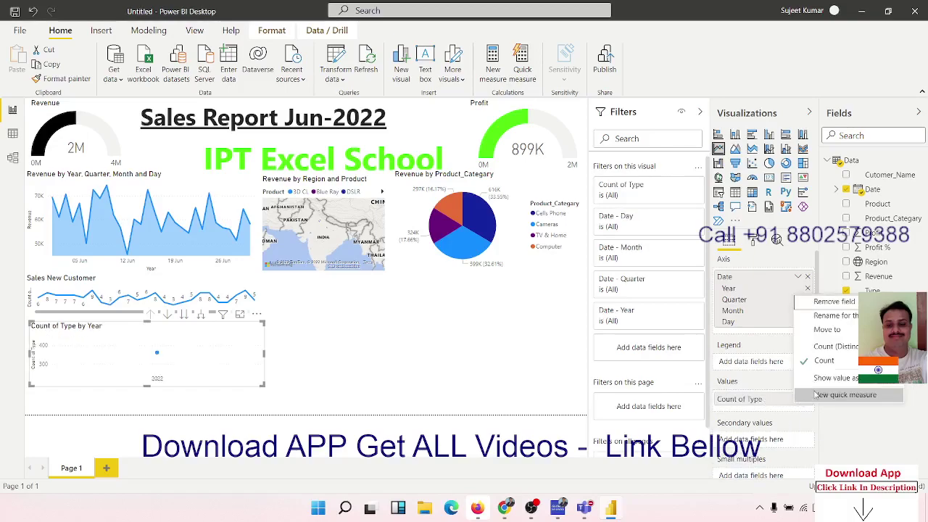
left_click(843, 422)
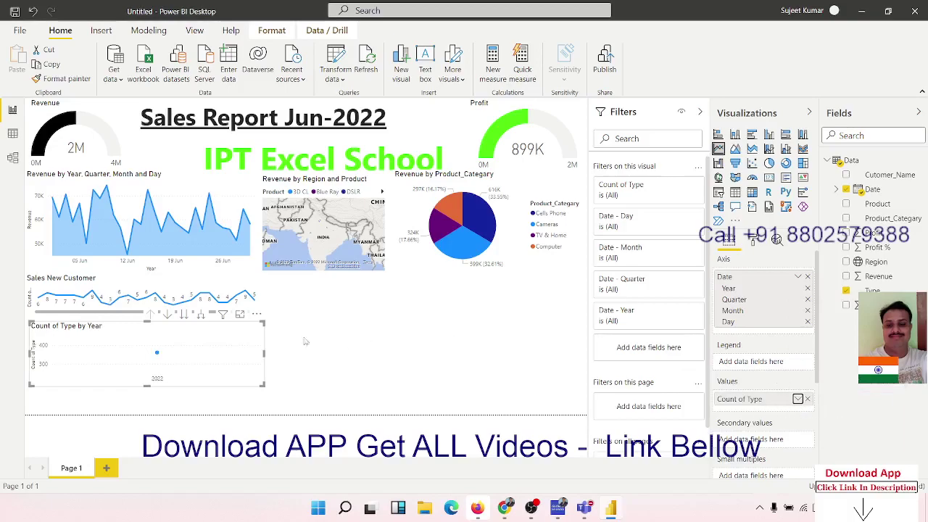
Expand the date axis down to days and filter Type to Repeat customers.
left_click(205, 322)
left_click(205, 323)
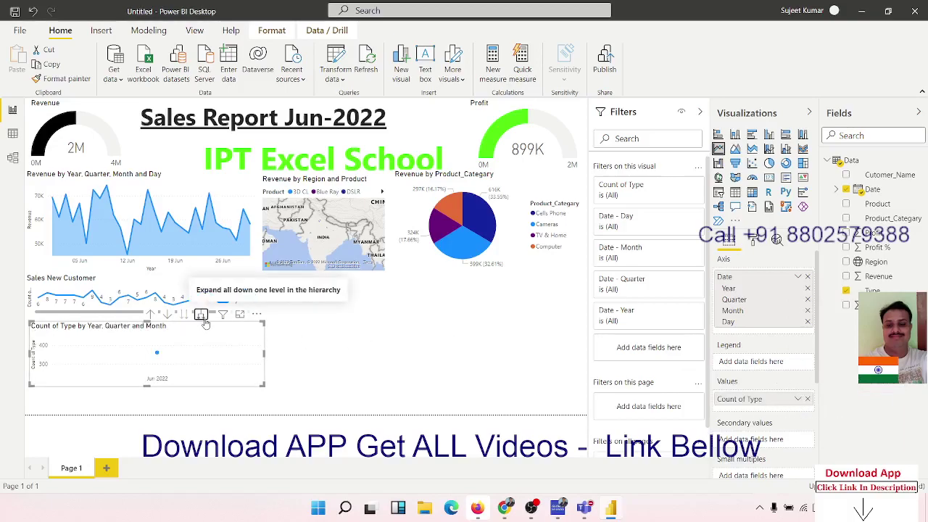
left_click(205, 323)
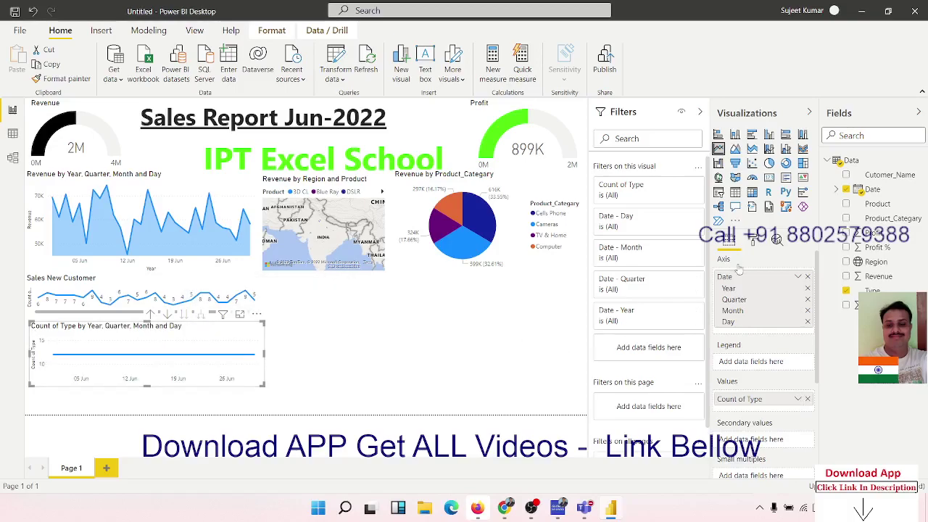
left_click_drag(872, 291, 647, 357)
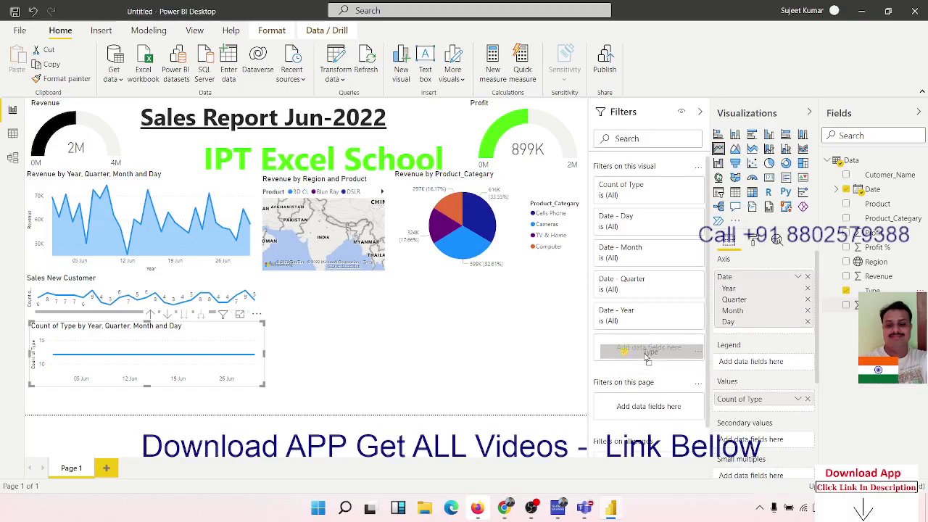
scroll(633, 391, "down", 3)
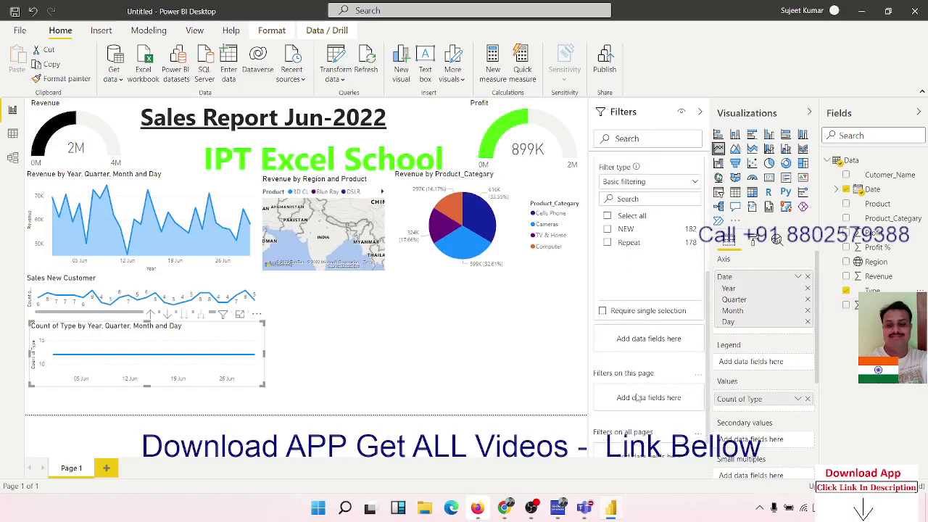
left_click(607, 244)
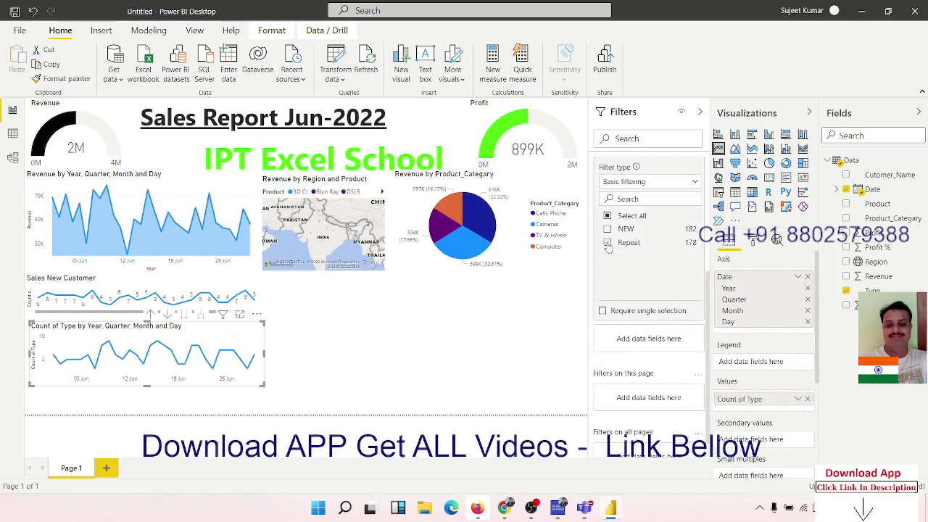
left_click(755, 243)
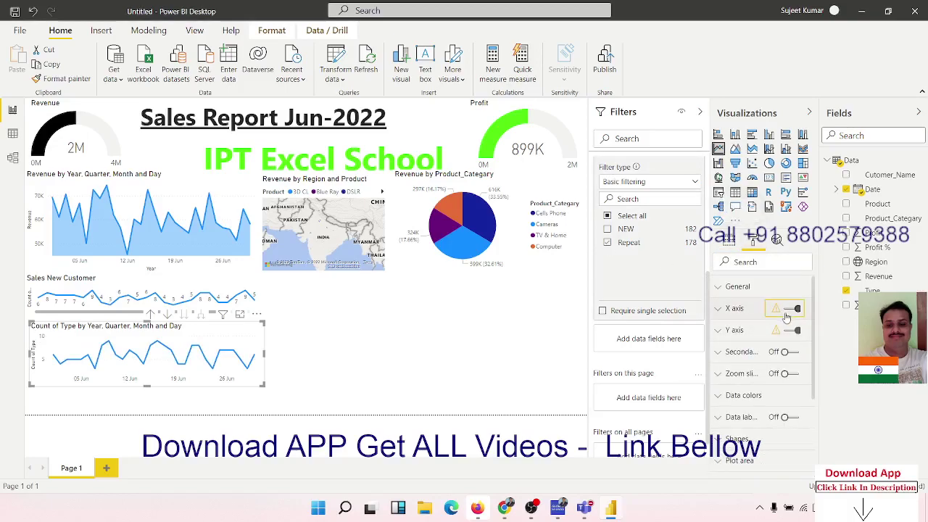
Turn off both axes and retitle the chart 'Sales Old Customer'.
left_click(790, 309)
left_click(788, 330)
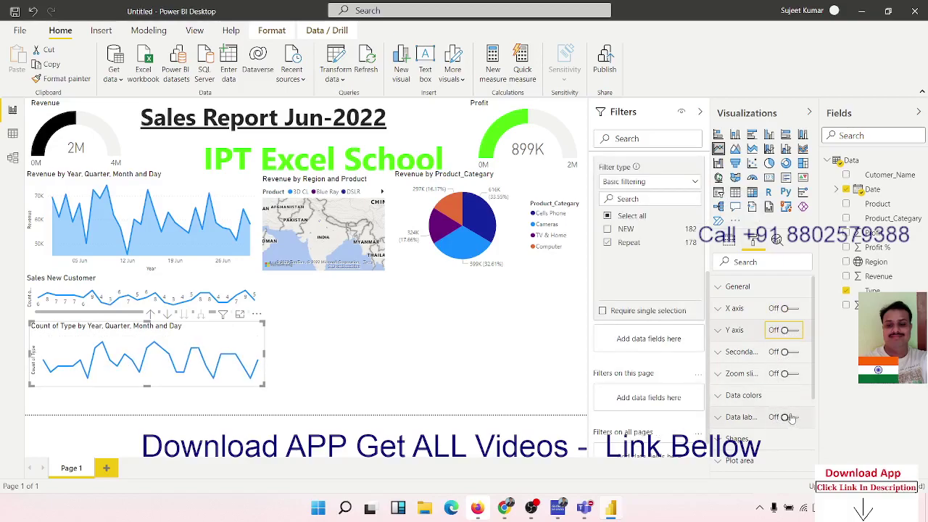
scroll(792, 418, "down", 3)
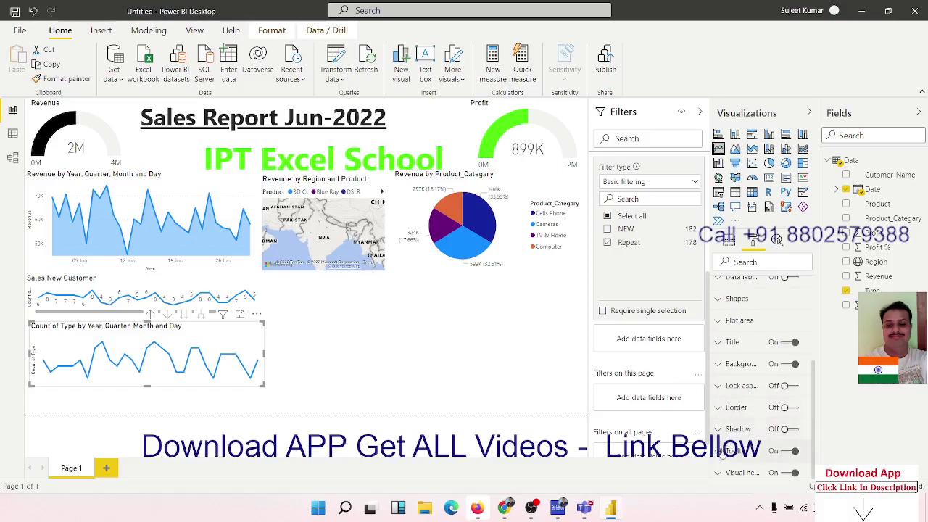
left_click(720, 347)
triple_click(736, 377)
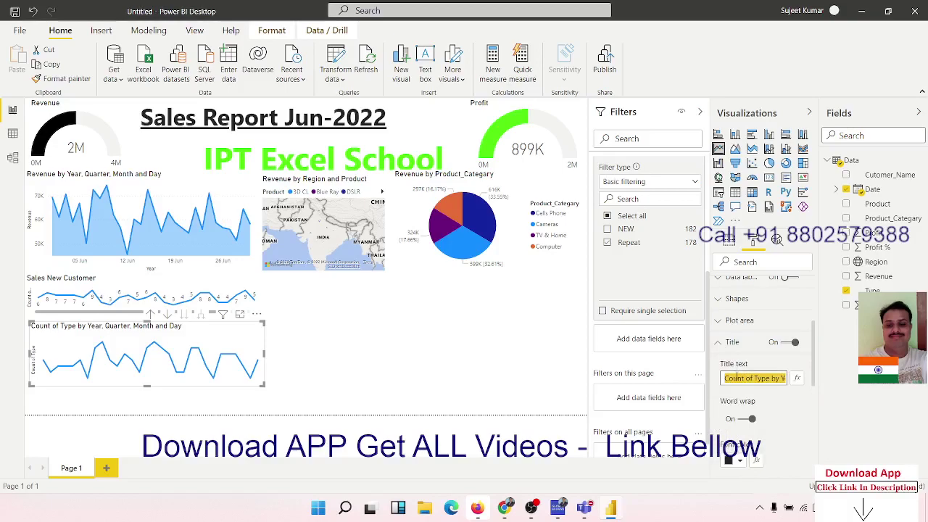
type("Sales O")
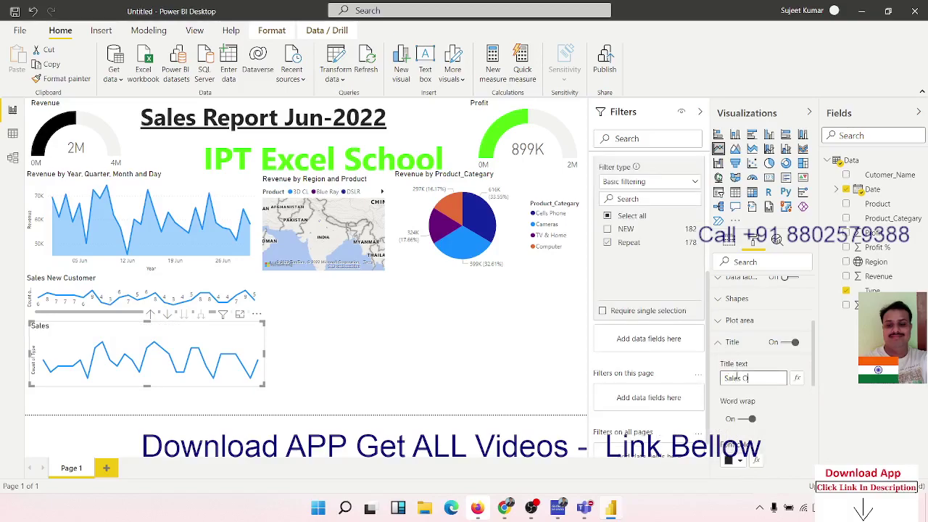
type("ld Custo")
type("mer")
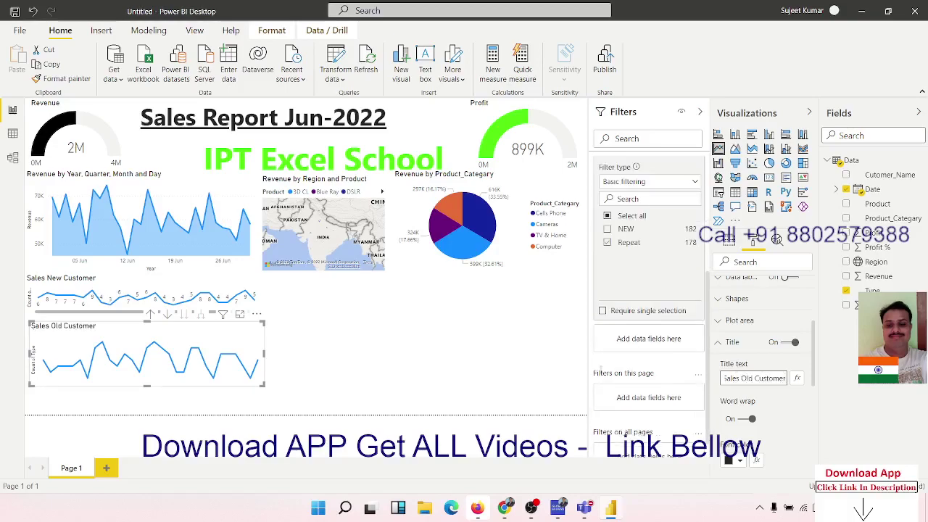
left_click(414, 335)
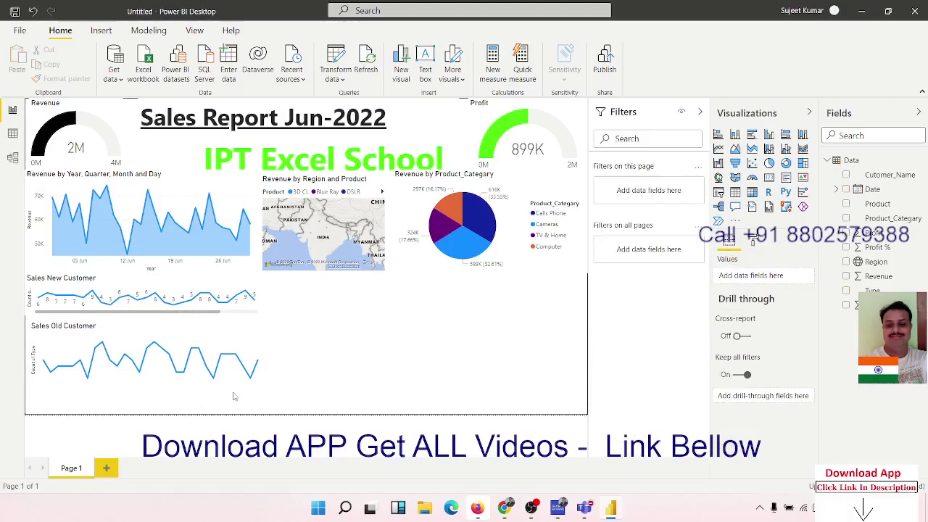
Drag the Sales Old Customer chart's bottom edge up to make it shorter.
mouse_move(145, 359)
left_click(262, 366)
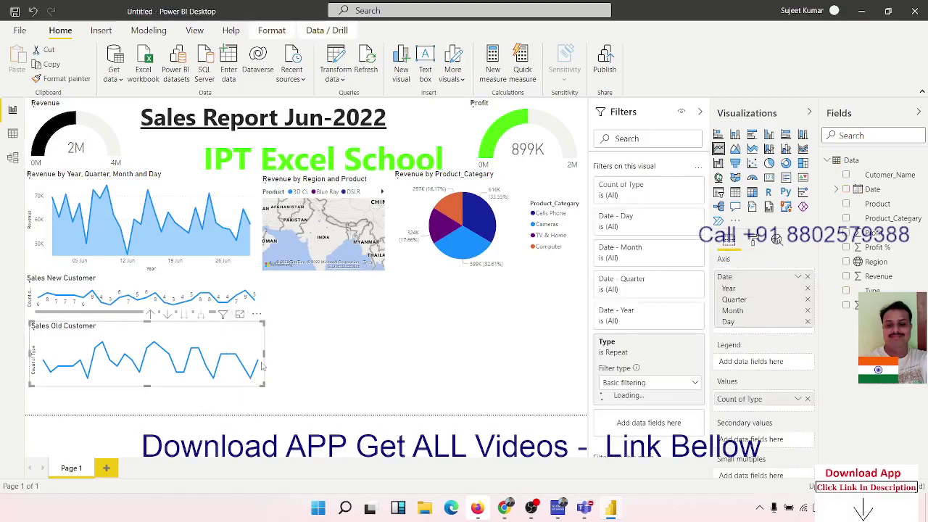
left_click_drag(262, 385, 266, 363)
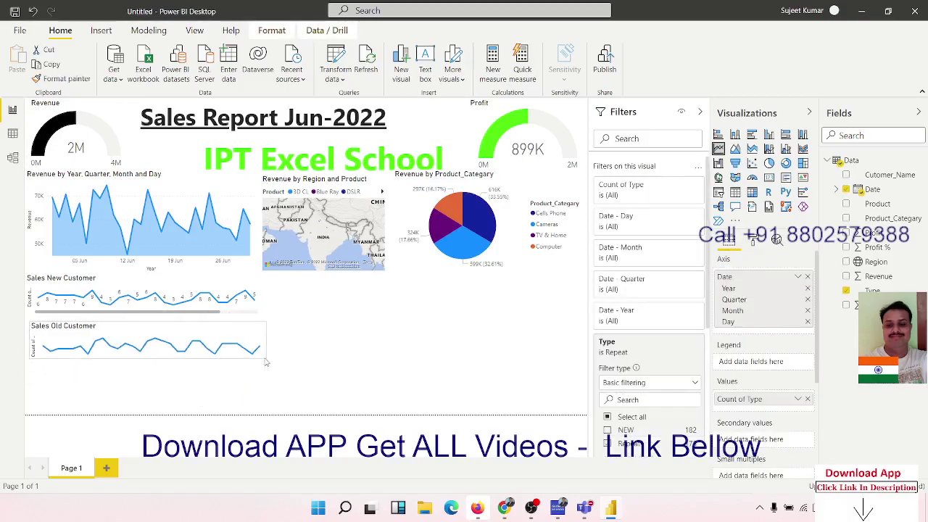
left_click(330, 337)
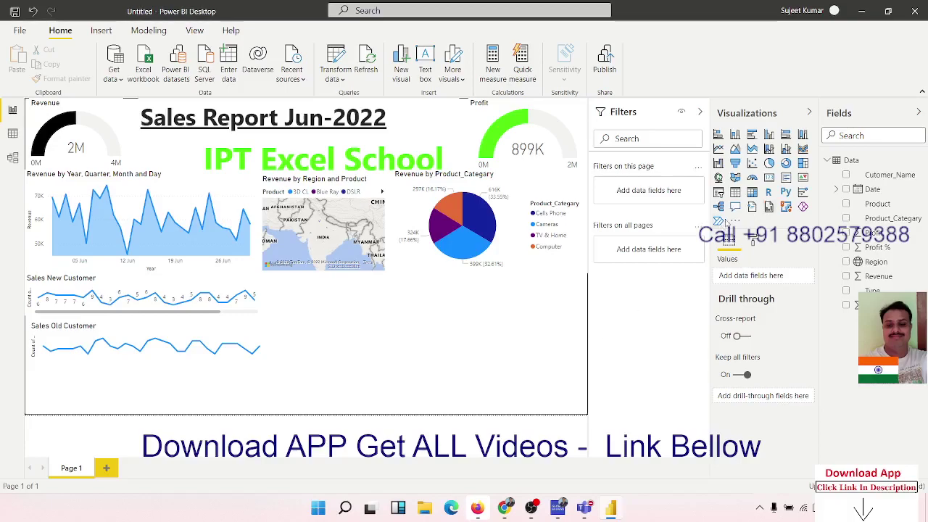
Place a gauge below the map showing Average of Profit %, reading 48.58%.
left_click(752, 181)
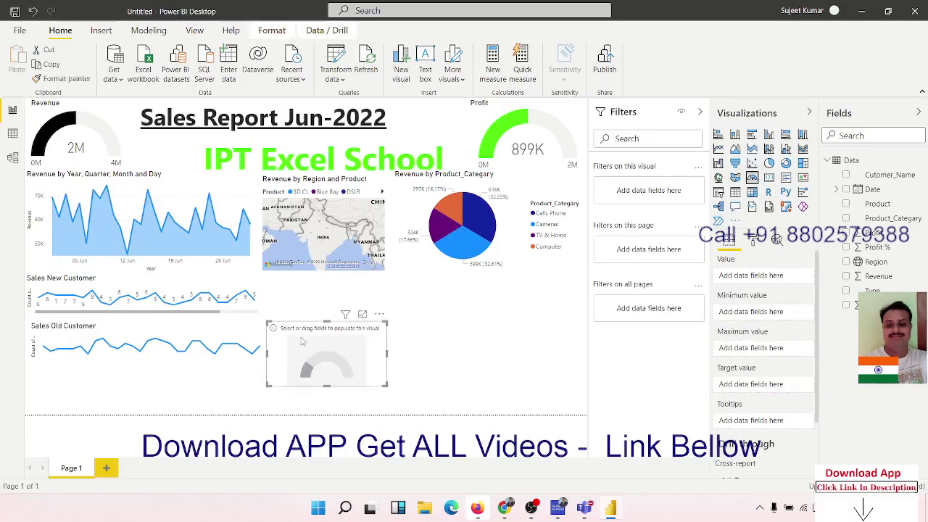
left_click_drag(304, 299, 305, 300)
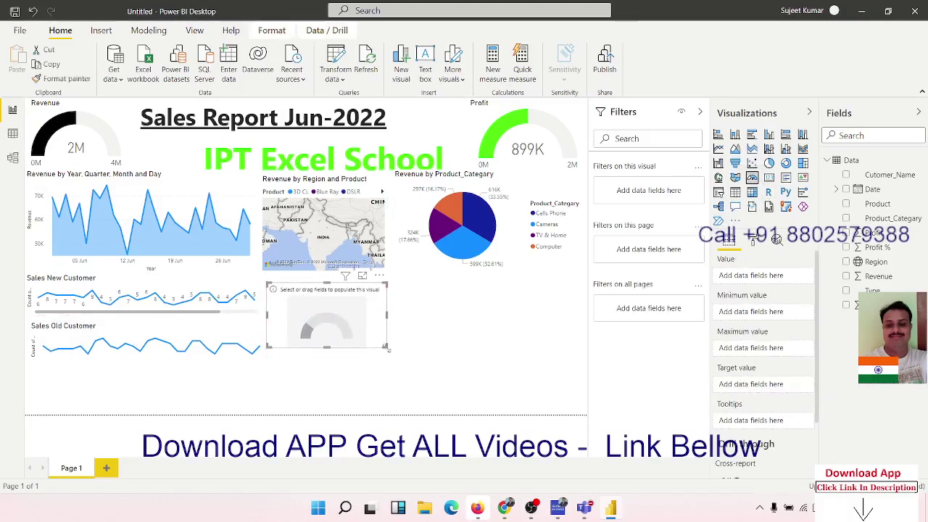
left_click_drag(389, 348, 393, 358)
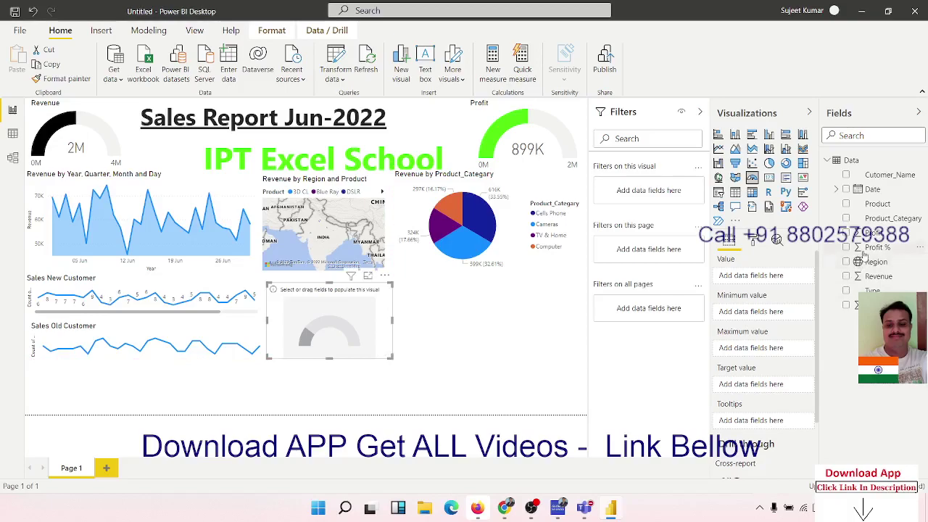
left_click_drag(864, 254, 346, 331)
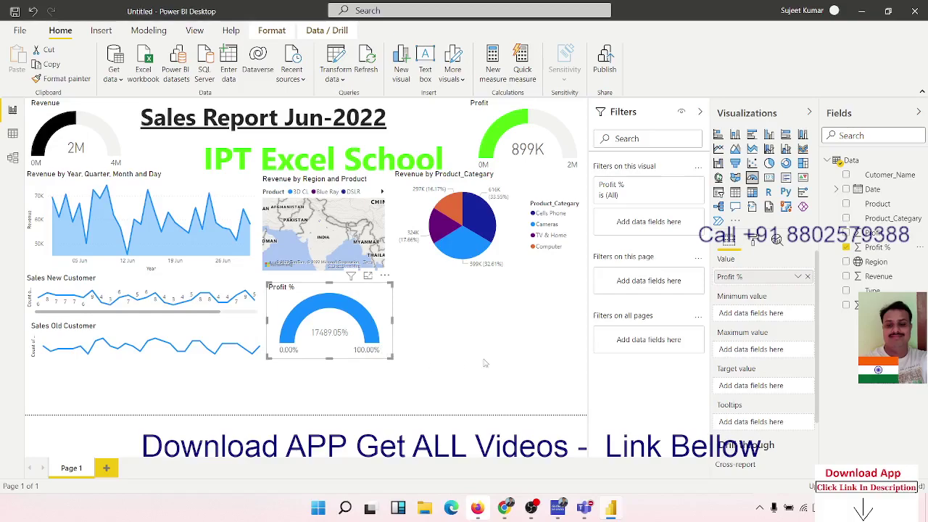
left_click(798, 278)
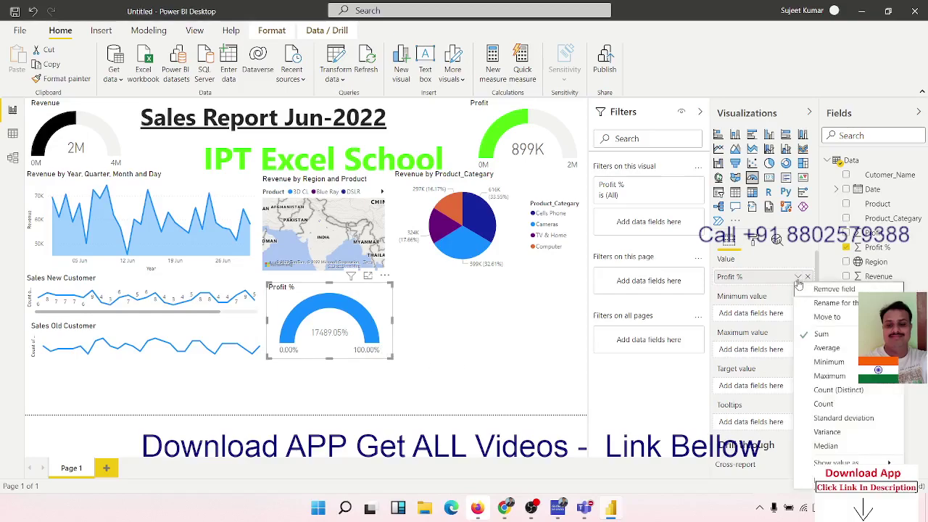
left_click(817, 350)
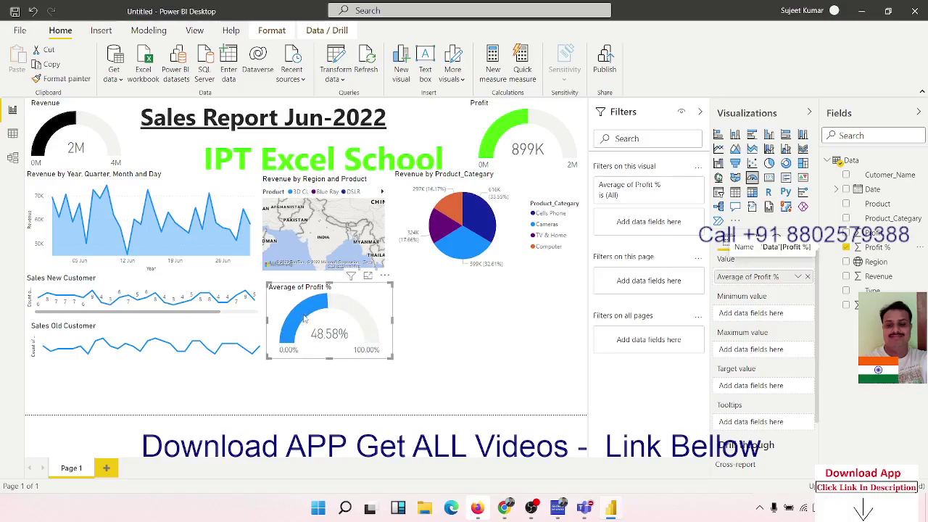
left_click(329, 376)
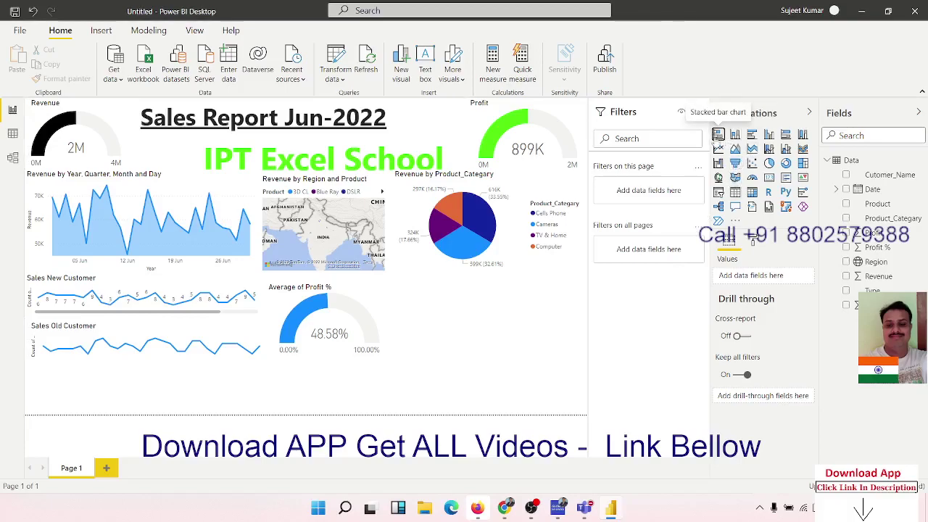
Add a clustered bar chart of Revenue by Cutomer_Name, taller and positioned beside the gauge.
left_click(718, 135)
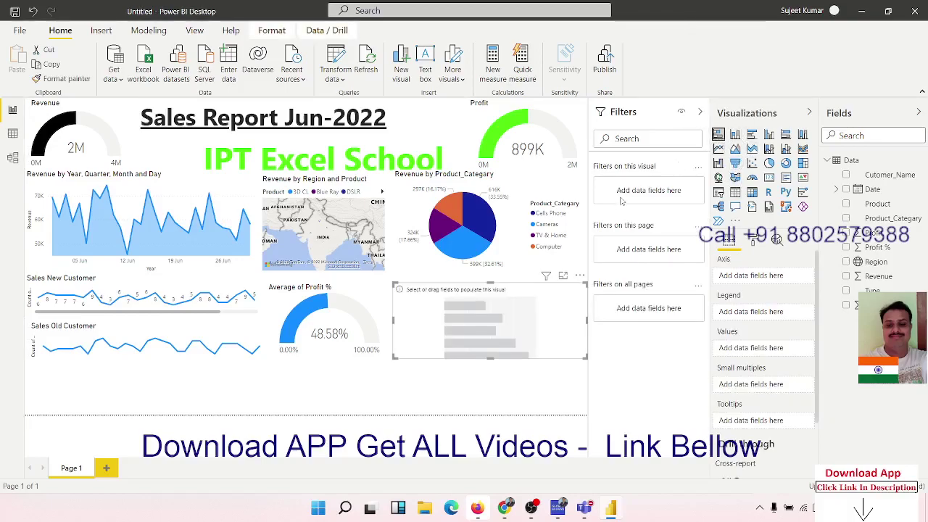
left_click(753, 136)
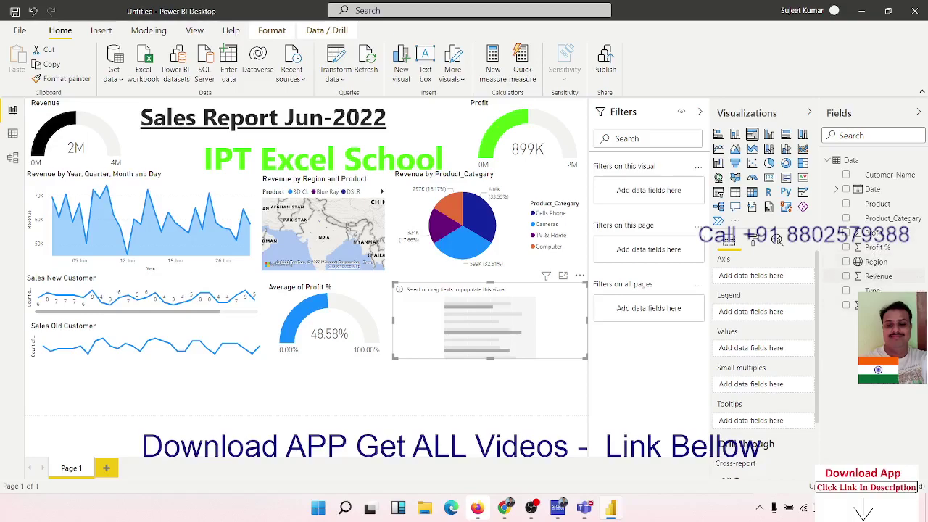
left_click_drag(889, 174, 462, 332)
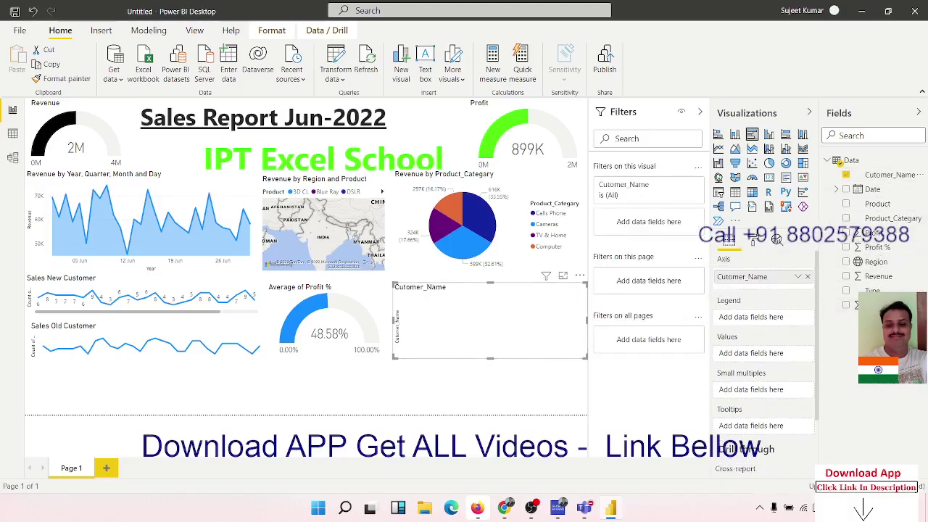
left_click_drag(878, 276, 525, 313)
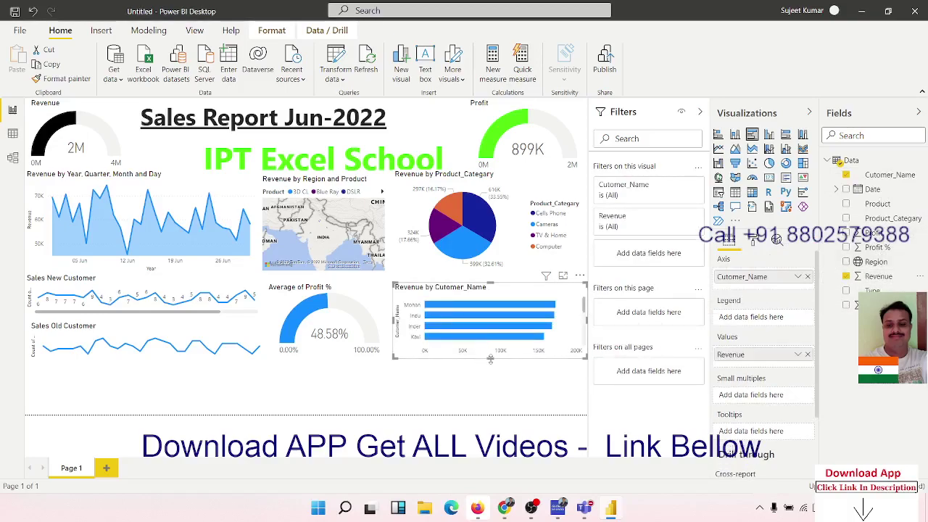
left_click_drag(486, 377, 489, 407)
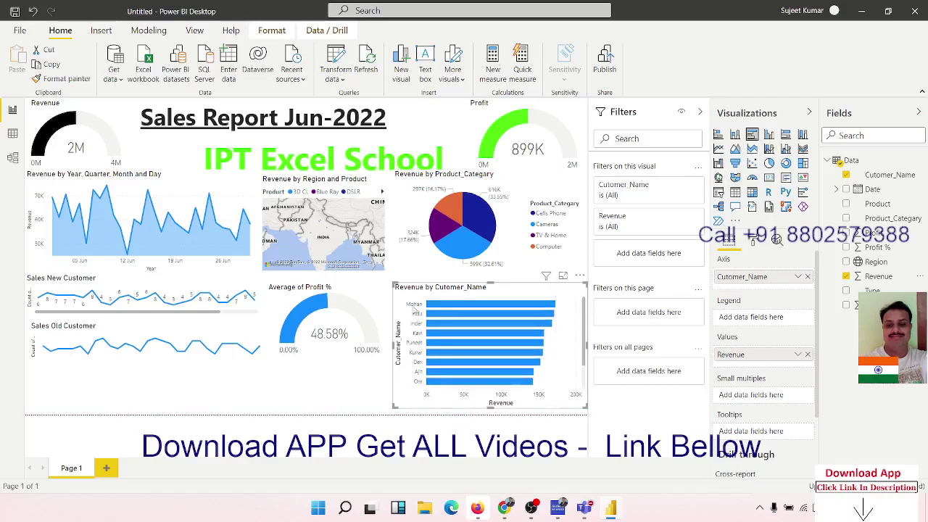
left_click_drag(397, 297, 392, 292)
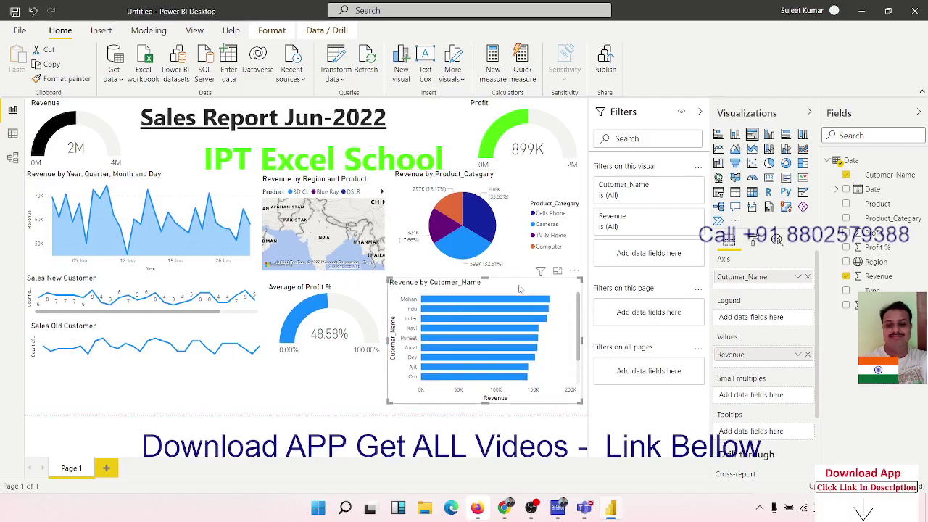
Expand the existing Revenue filter and look through its condition lists without changing them.
mouse_move(647, 220)
left_click(681, 219)
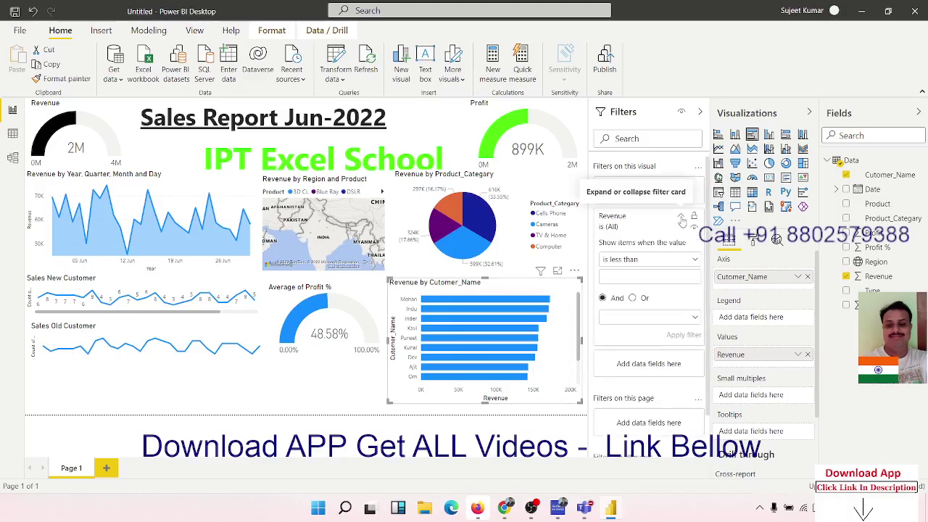
left_click(694, 260)
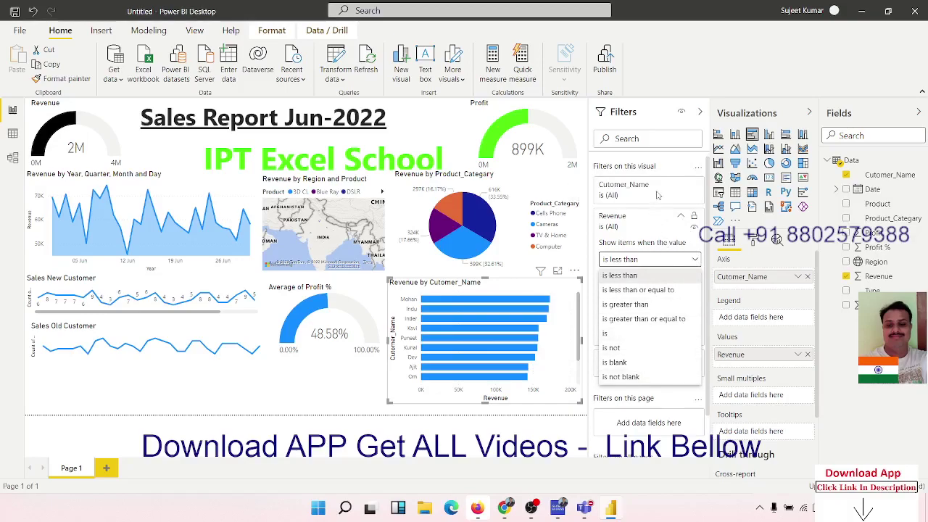
left_click(643, 258)
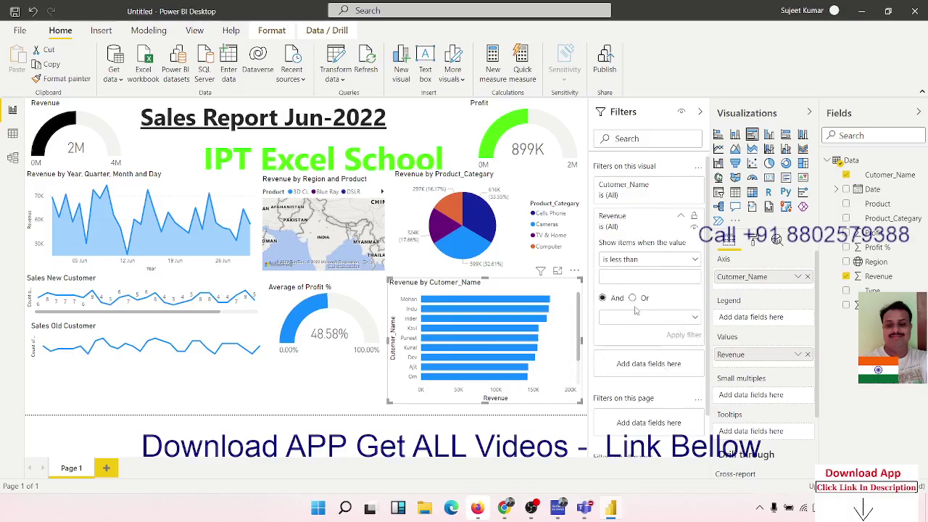
left_click(695, 319)
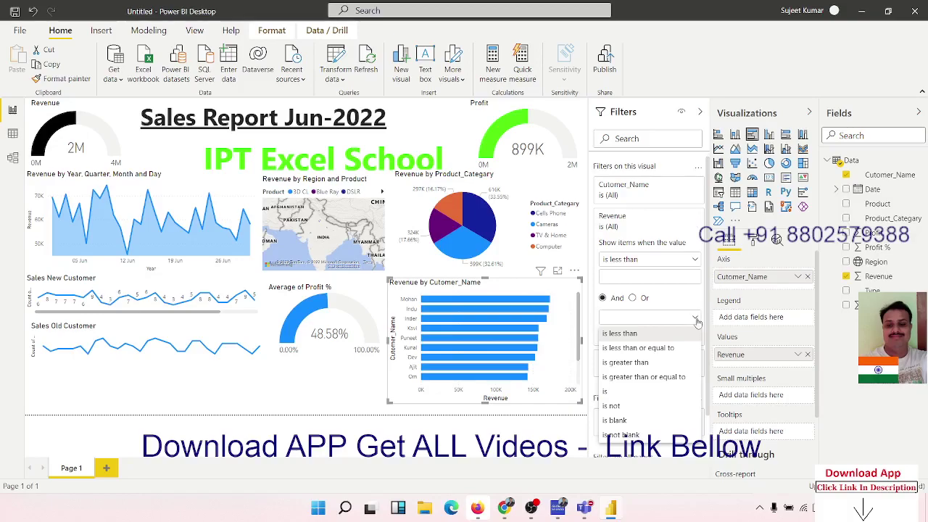
left_click(695, 319)
scroll(623, 420, "down", 1)
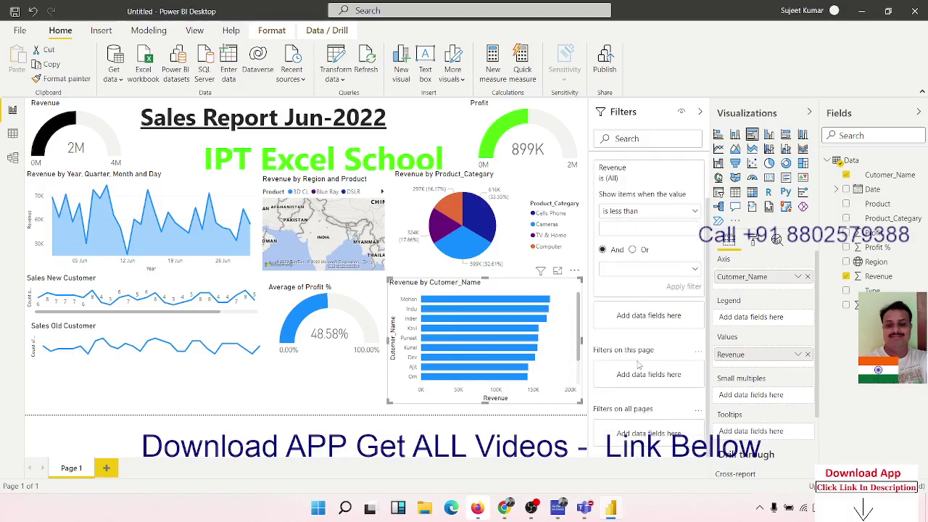
scroll(637, 365, "up", 1)
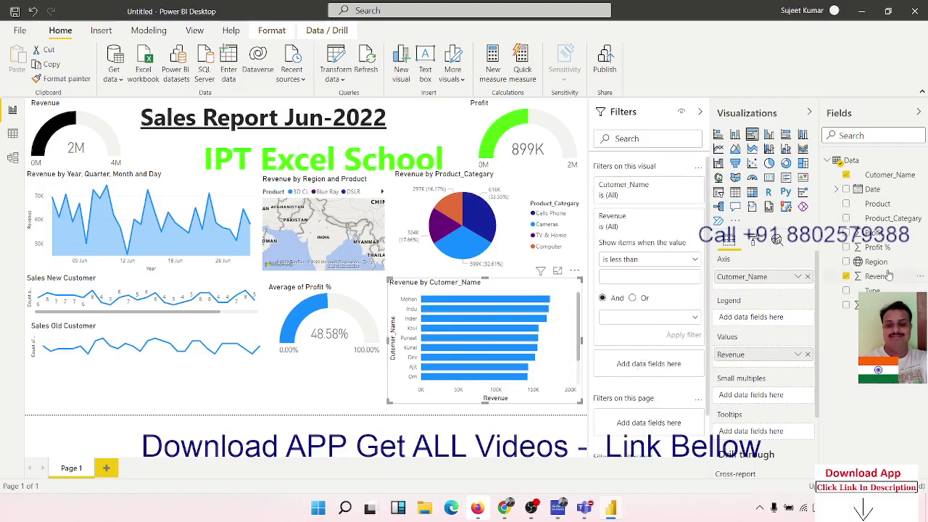
Drag Revenue into the Filters pane as a second Revenue filter on the bar chart.
left_click_drag(877, 282, 658, 366)
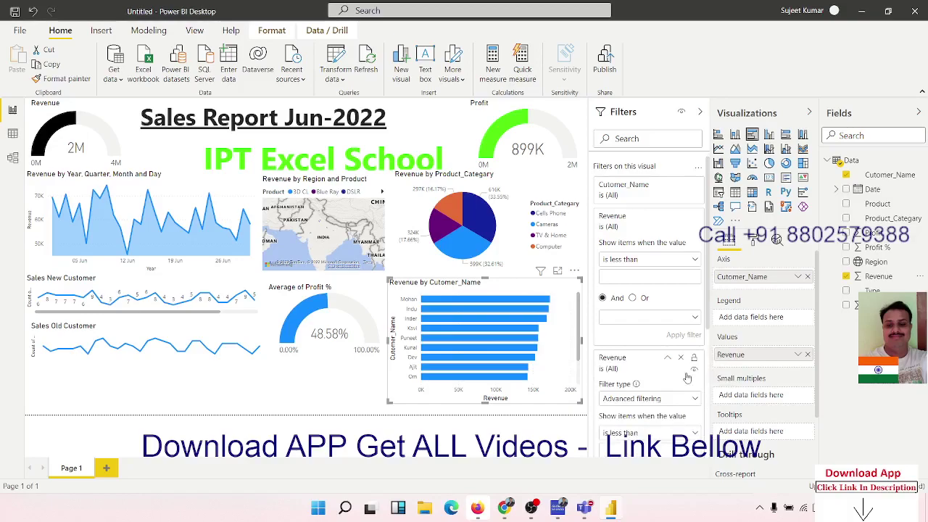
scroll(685, 371, "down", 3)
scroll(687, 369, "up", 3)
scroll(668, 261, "up", 1)
scroll(666, 266, "down", 3)
Try Basic filtering then Top N on the extra Revenue filter, and finally delete it.
left_click(689, 200)
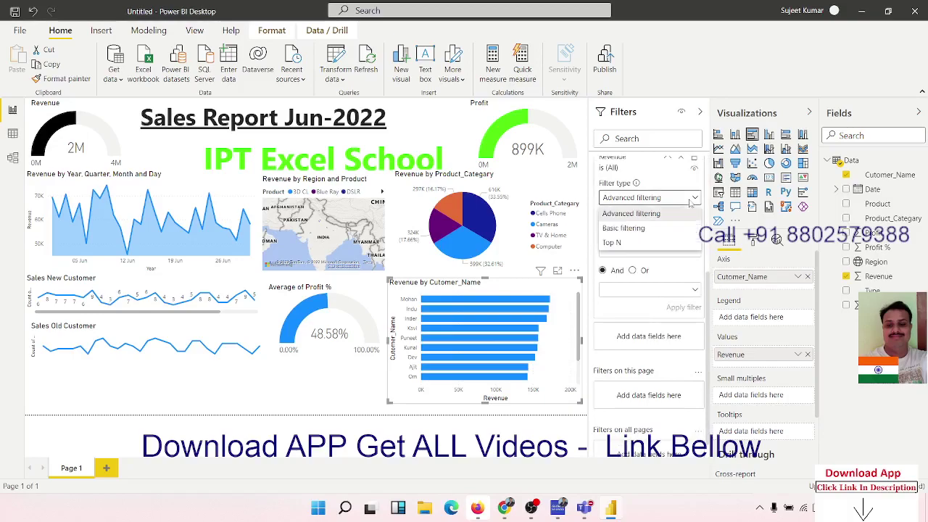
left_click(632, 229)
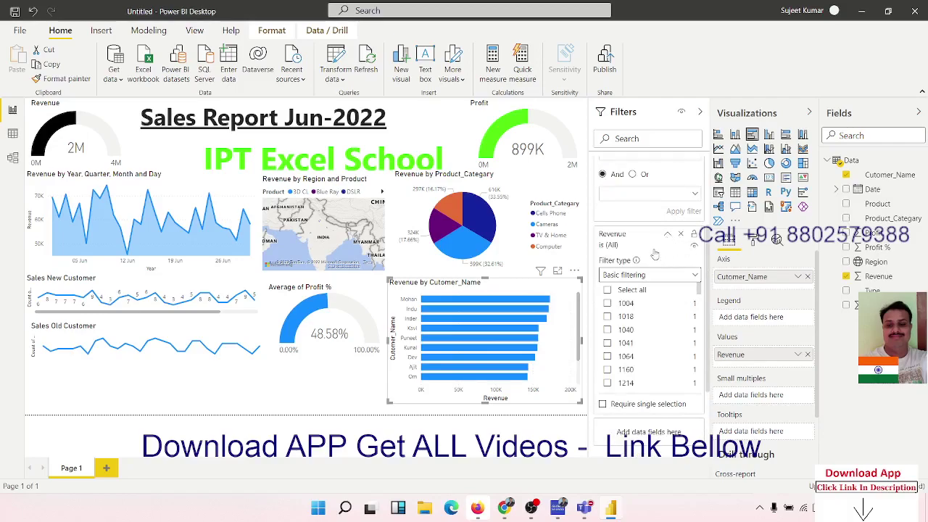
left_click(638, 276)
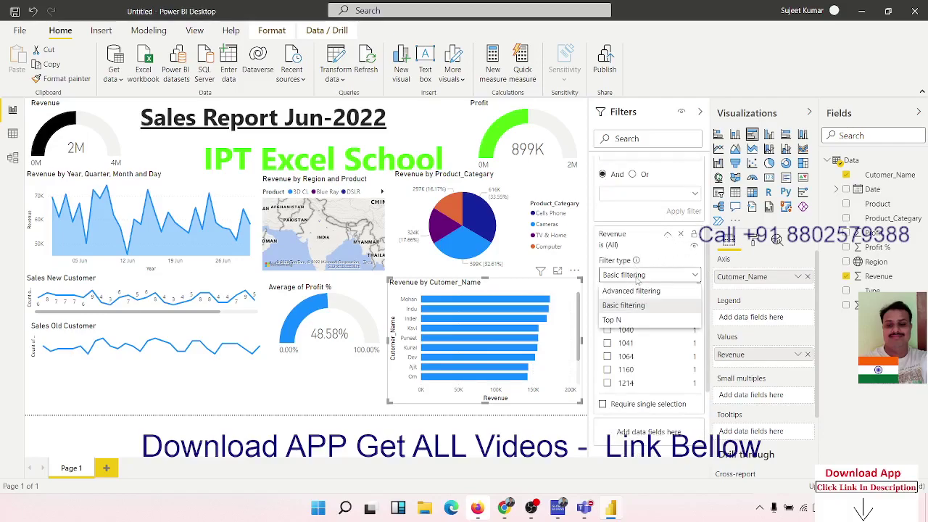
left_click(613, 320)
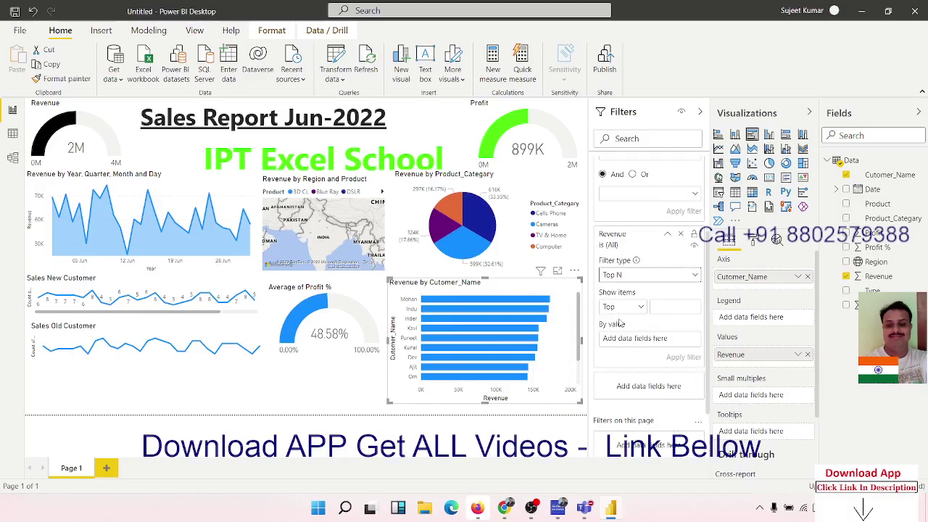
left_click(690, 309)
type("5")
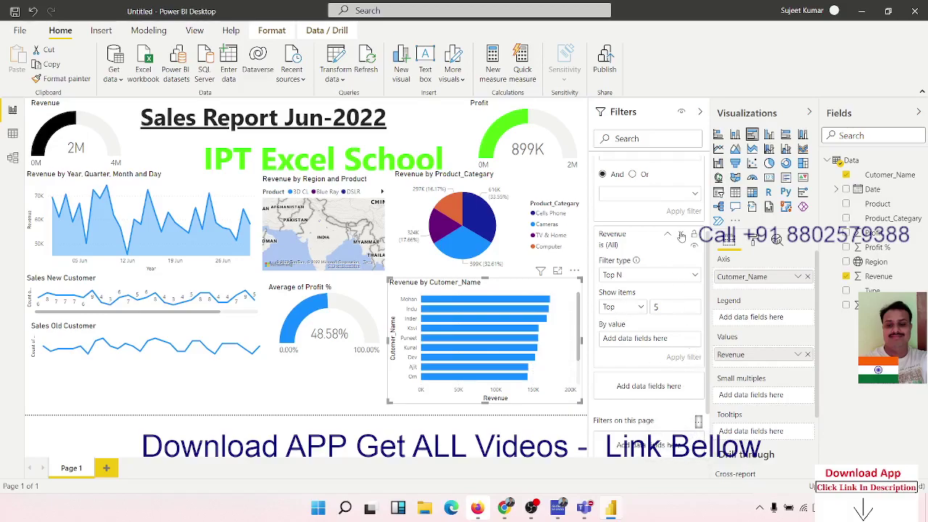
left_click(679, 234)
scroll(660, 236, "up", 2)
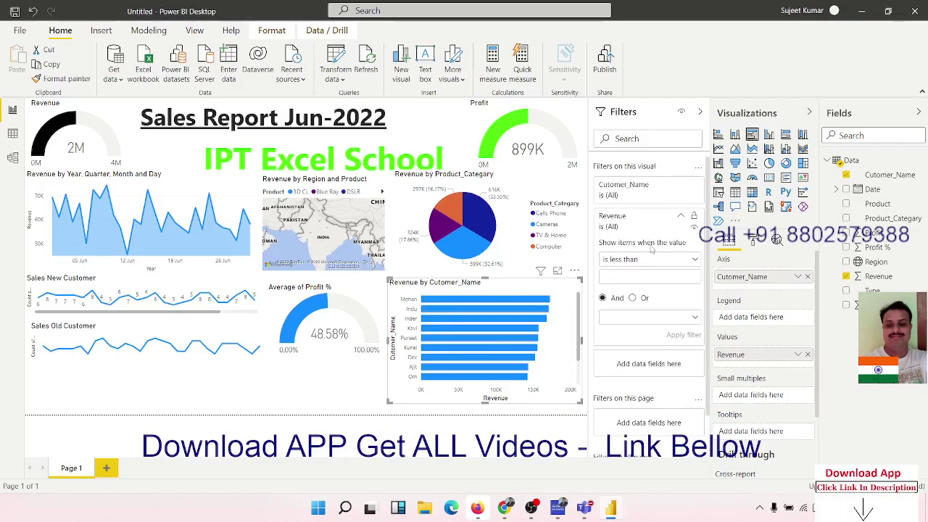
Review the existing Revenue filter's condition options on the bar chart, leaving them unchanged.
left_click(680, 217)
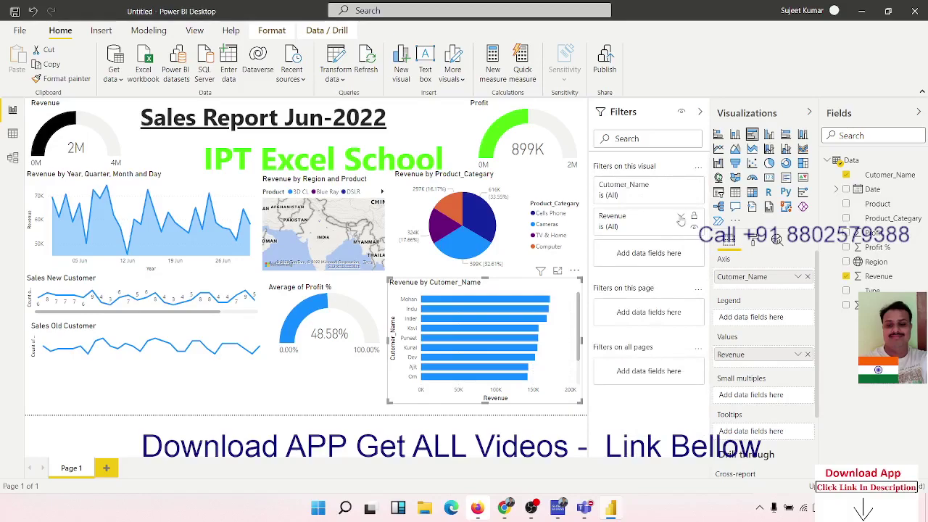
left_click(680, 217)
left_click(624, 263)
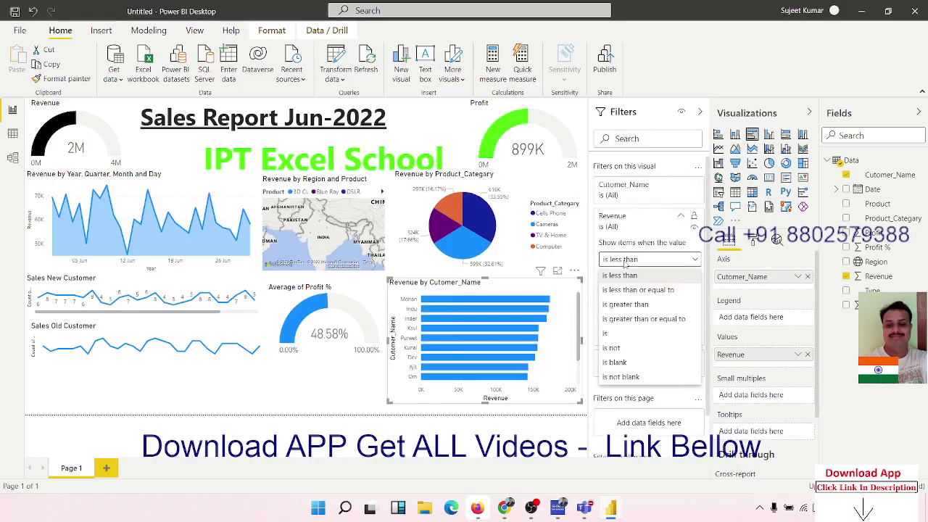
left_click(615, 247)
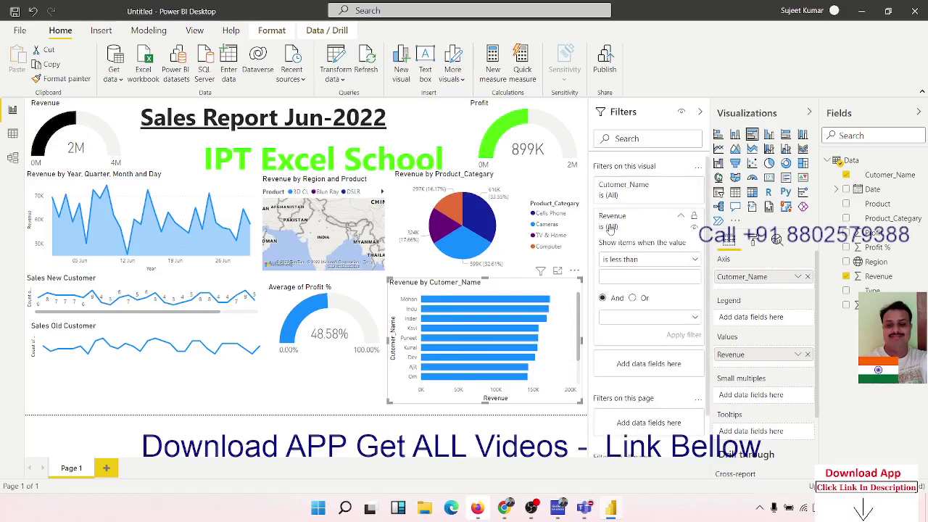
left_click(610, 227)
left_click(616, 227)
Add a new Revenue filter to the customer bar chart and make it a Top N filter.
left_click_drag(879, 282, 668, 369)
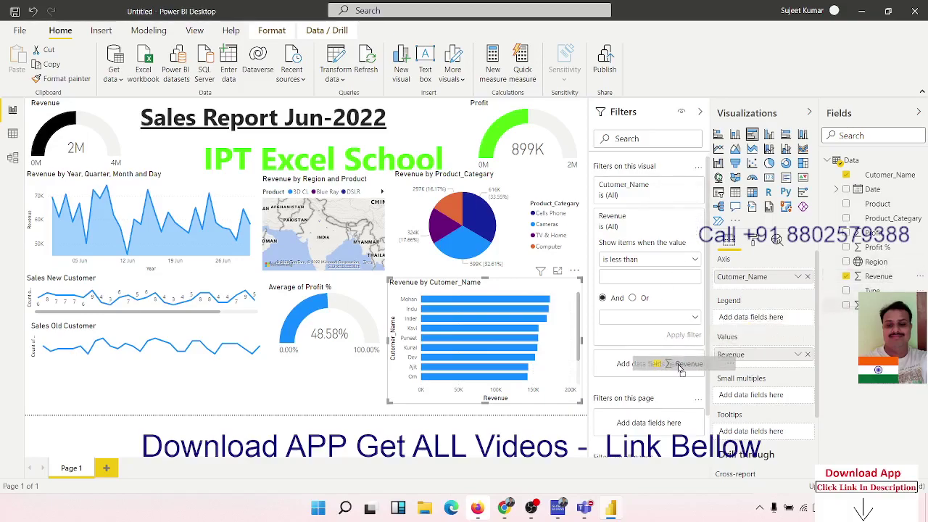
scroll(664, 362, "down", 3)
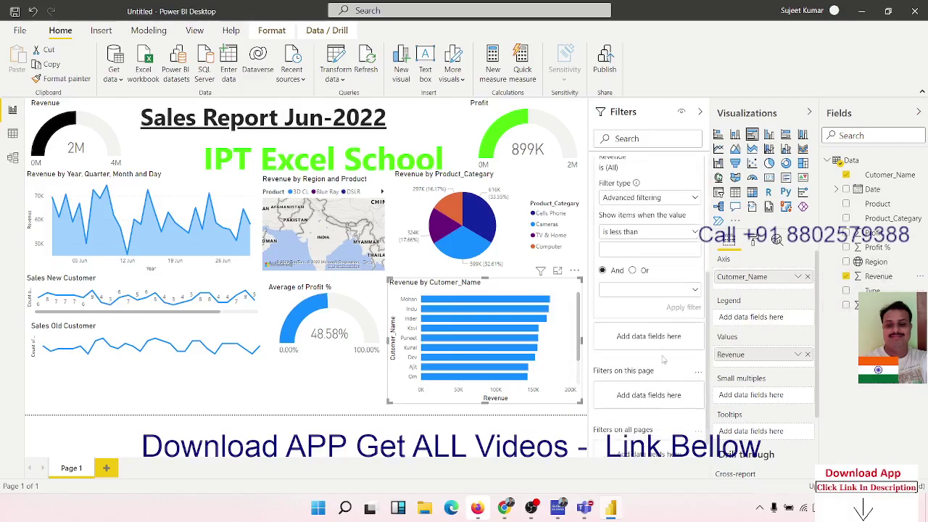
left_click(646, 205)
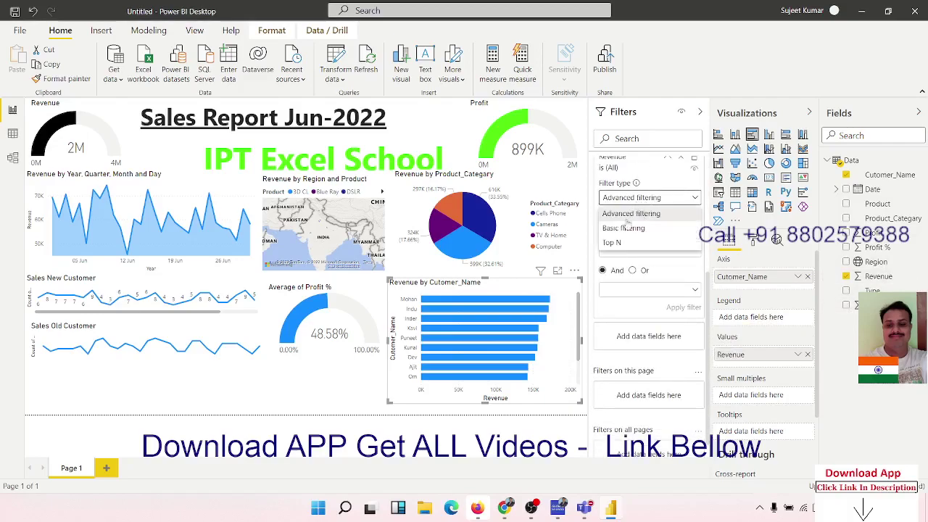
left_click(620, 245)
left_click(670, 236)
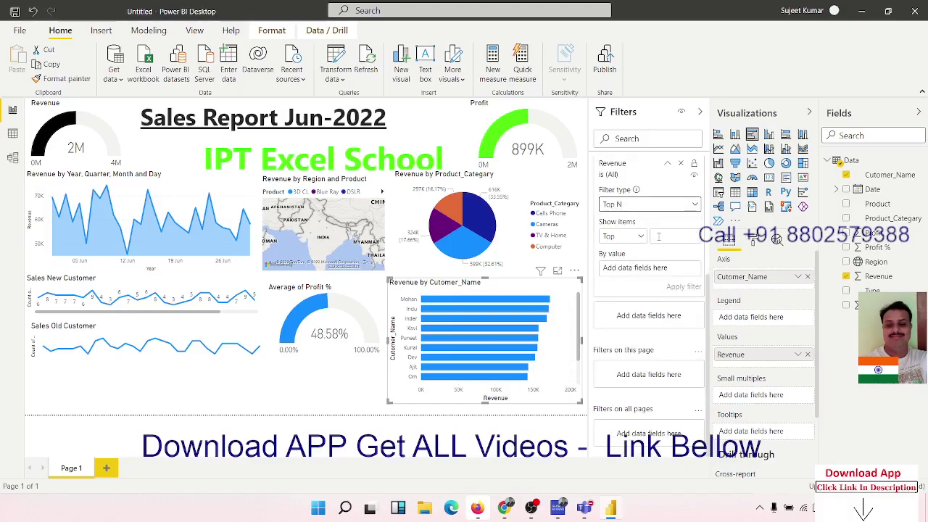
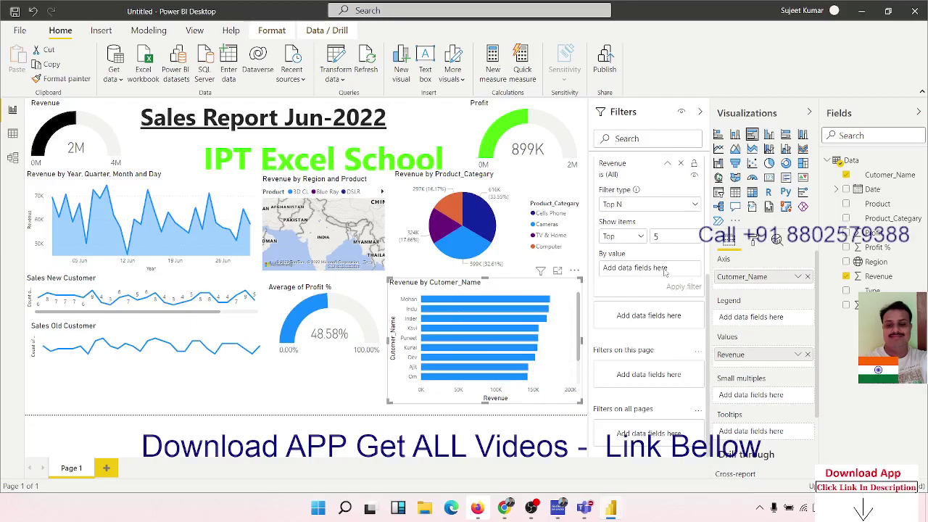
Keep the Top N filter's Show items set to Top for the customer revenue chart.
left_click(619, 237)
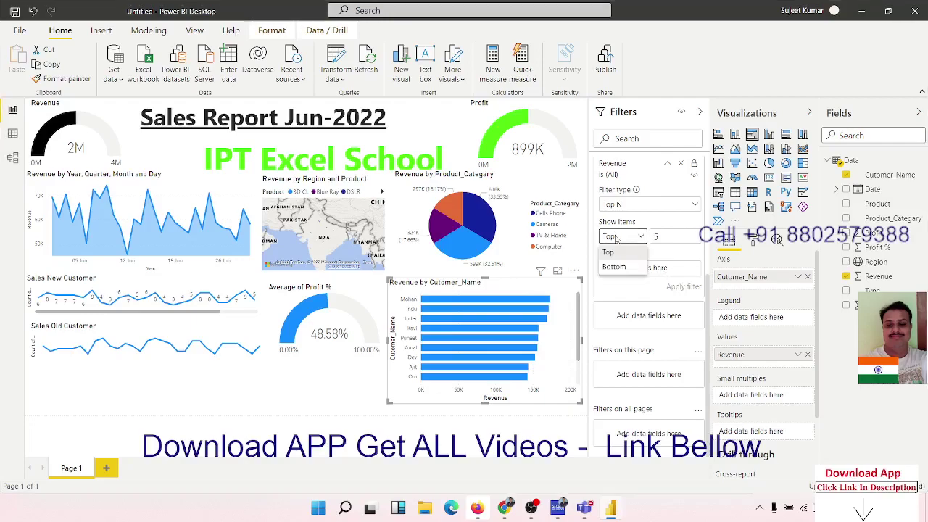
left_click(616, 254)
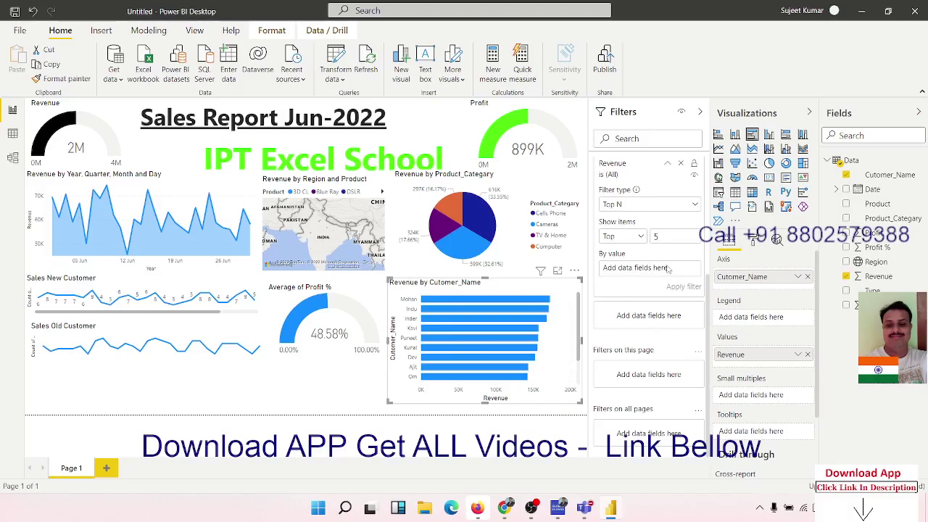
left_click(700, 113)
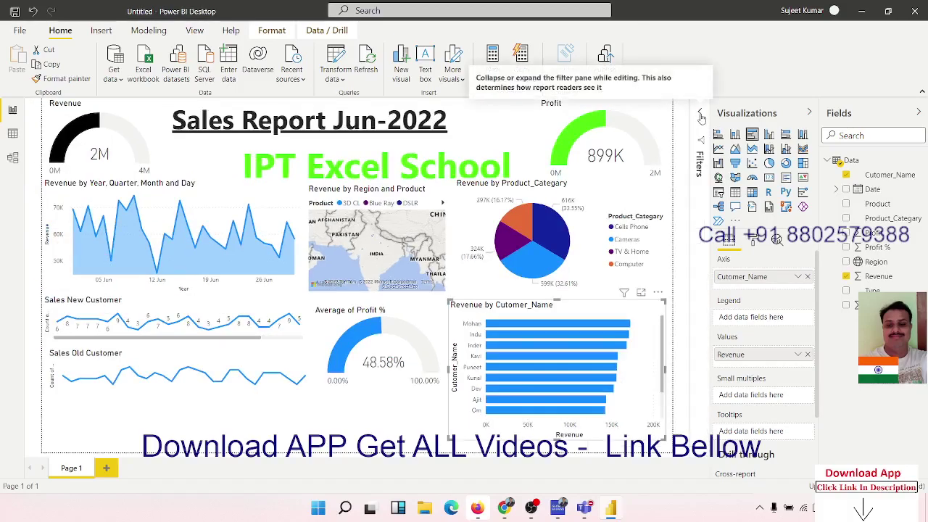
left_click(701, 116)
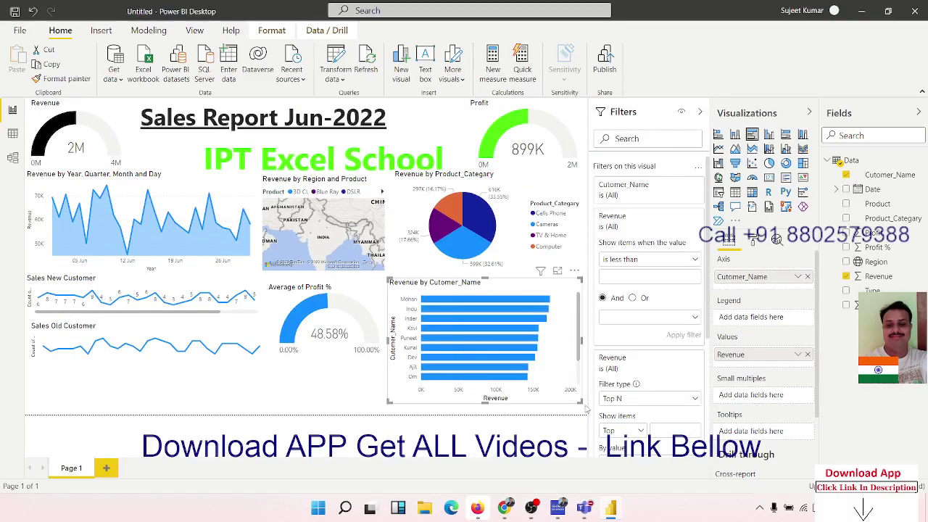
Shrink the Revenue by Cutomer_Name bar chart, making it narrower, shorter and slightly lower.
left_click_drag(579, 401, 497, 401)
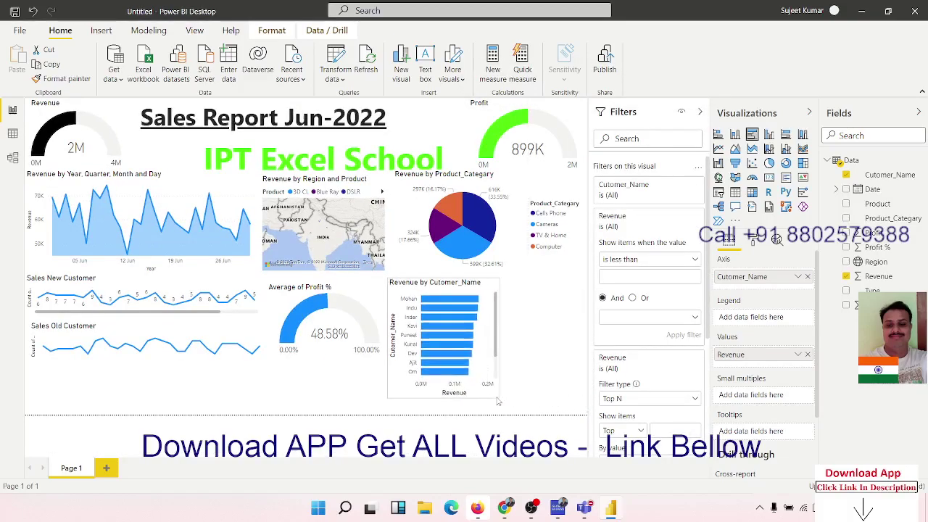
left_click_drag(393, 297, 392, 300)
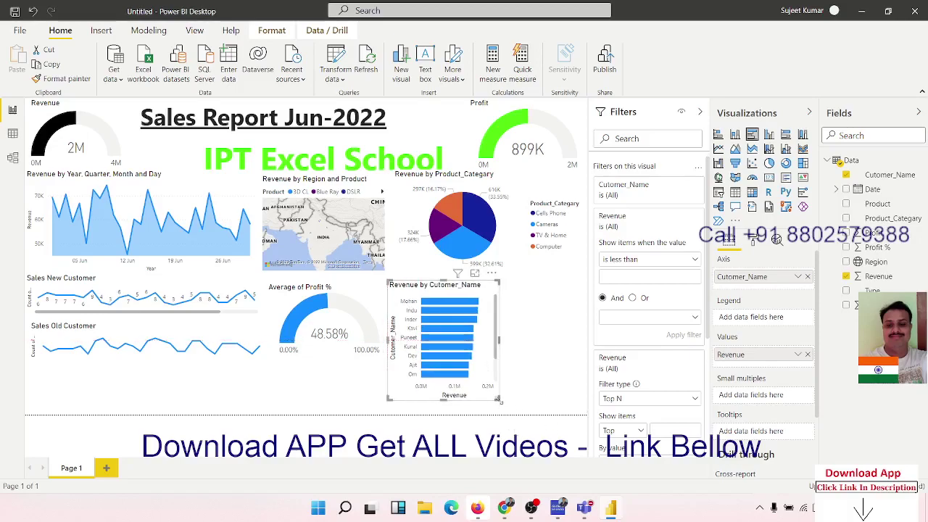
left_click_drag(498, 399, 502, 373)
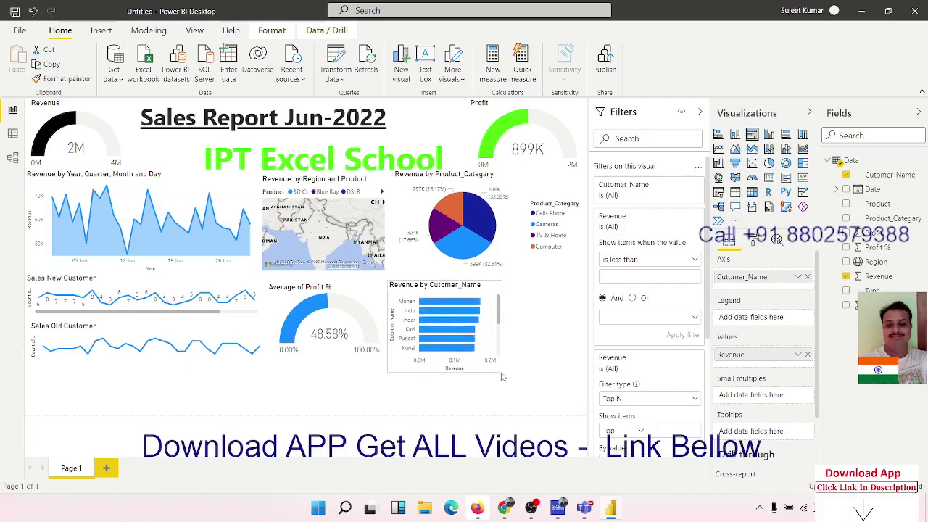
left_click(560, 319)
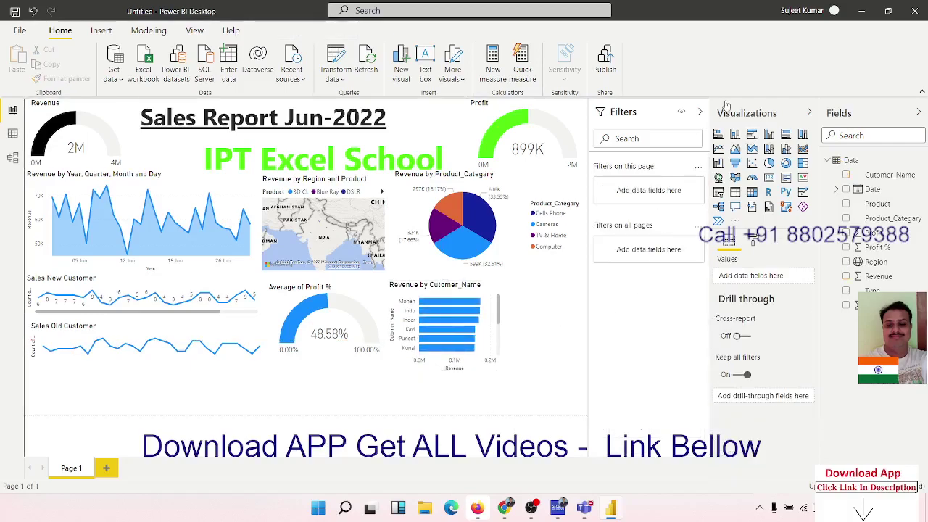
Insert a clustered bar chart with Product on the axis and Revenue as values.
left_click(700, 115)
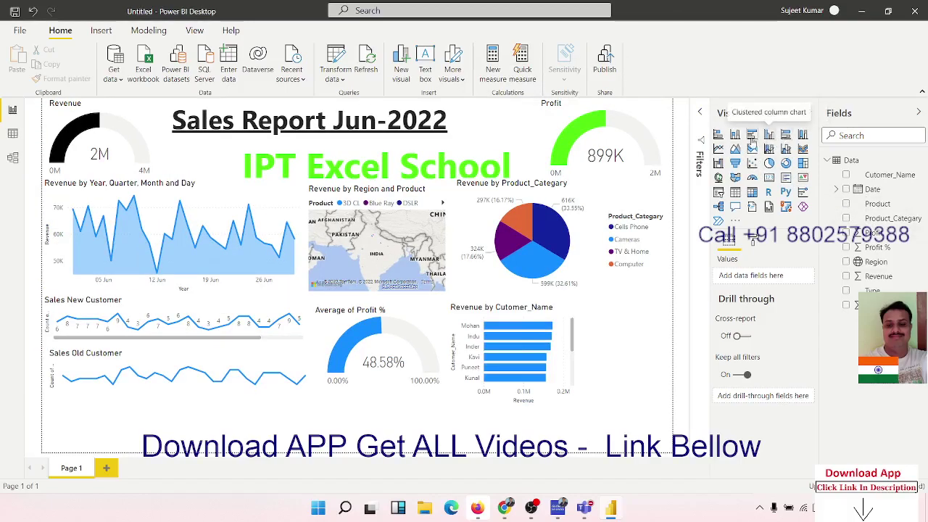
left_click(752, 134)
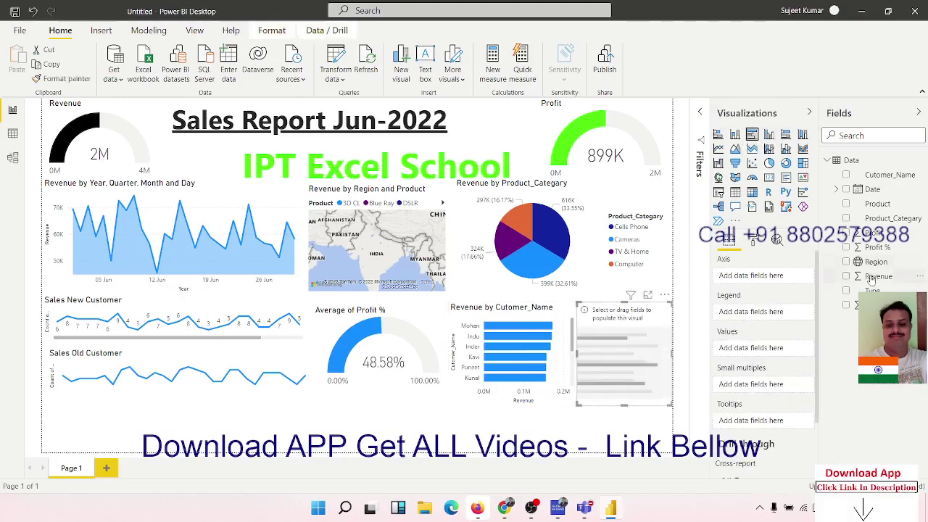
mouse_move(891, 218)
left_click_drag(877, 204, 750, 276)
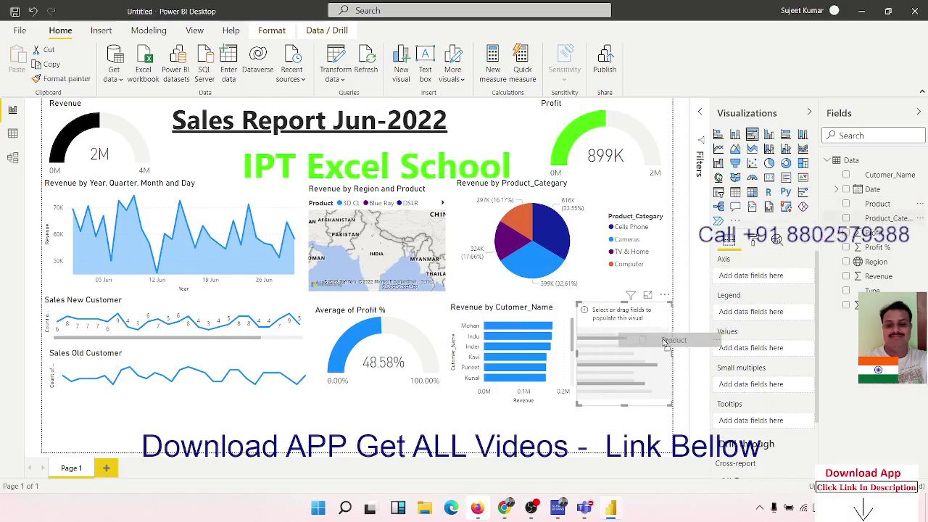
left_click_drag(877, 276, 647, 350)
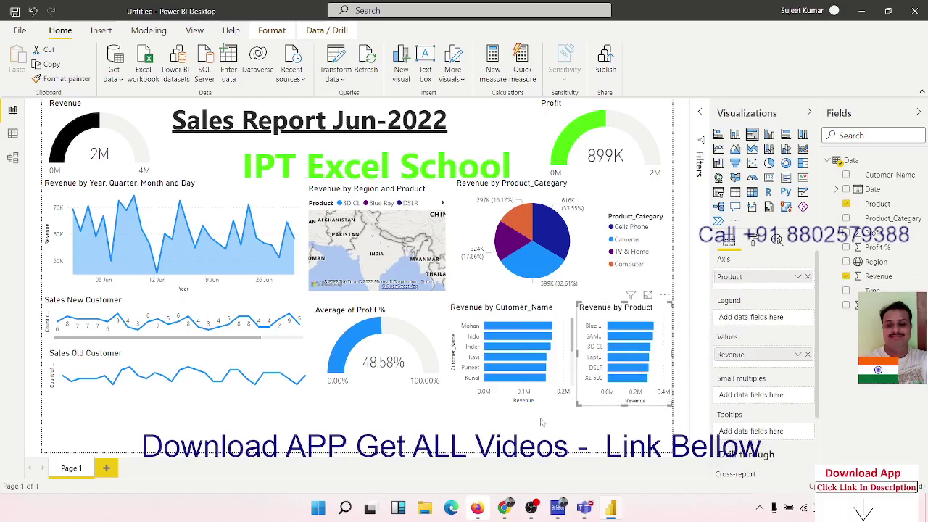
left_click(492, 421)
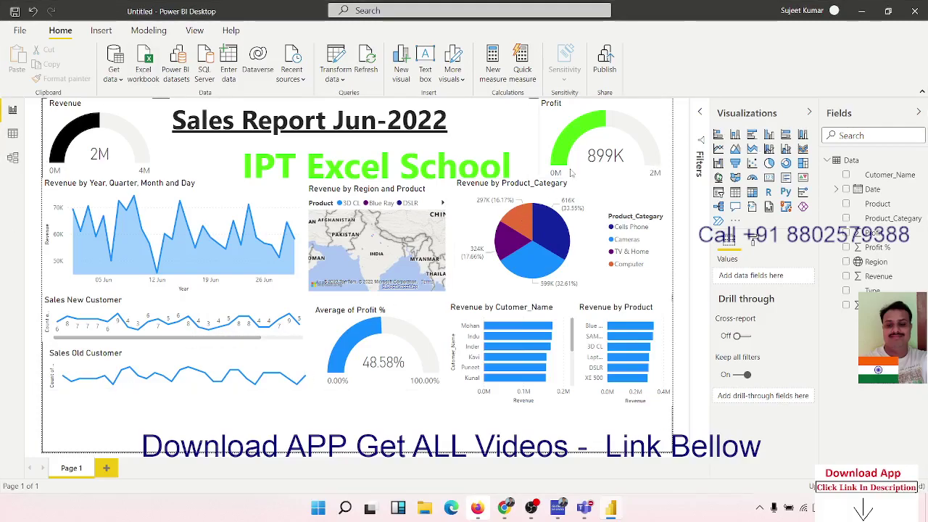
Insert a treemap grouped by Region with Unit as values, stretched into a low strip along the bottom.
left_click(802, 163)
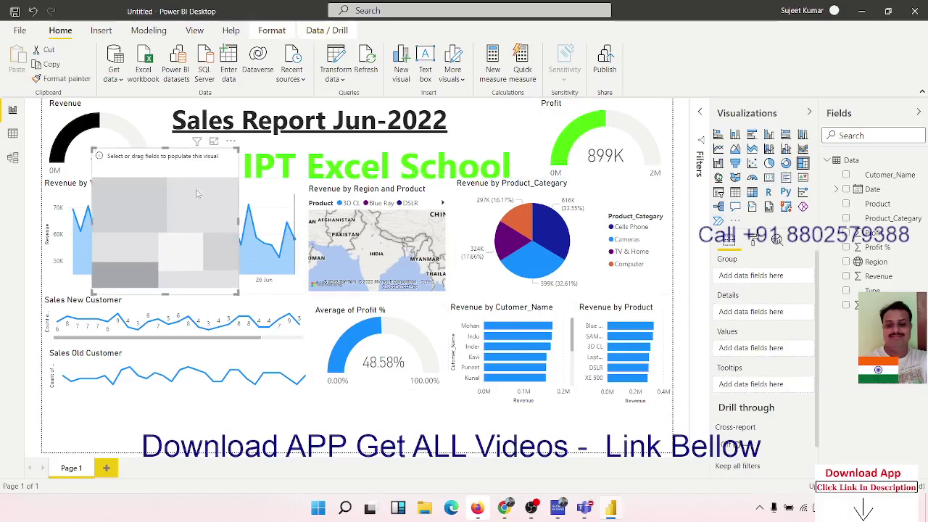
left_click_drag(162, 159, 120, 316)
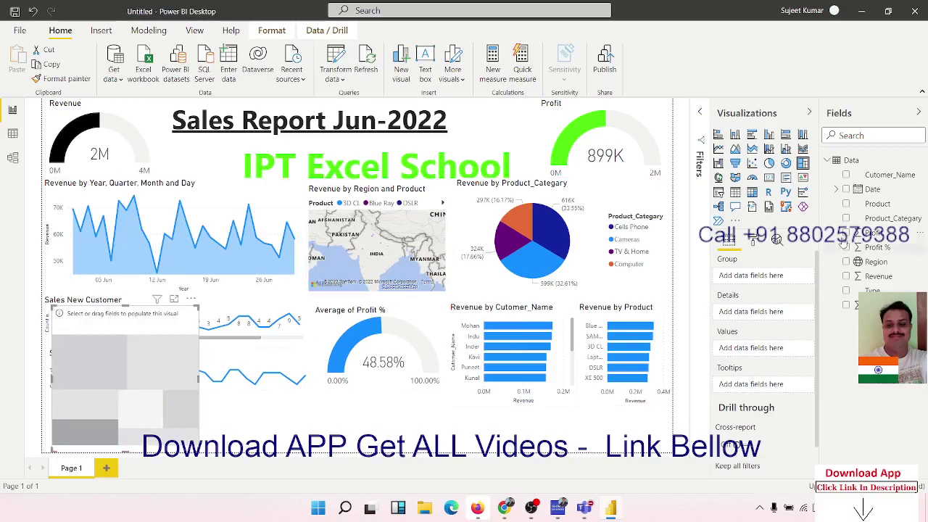
left_click_drag(876, 261, 101, 348)
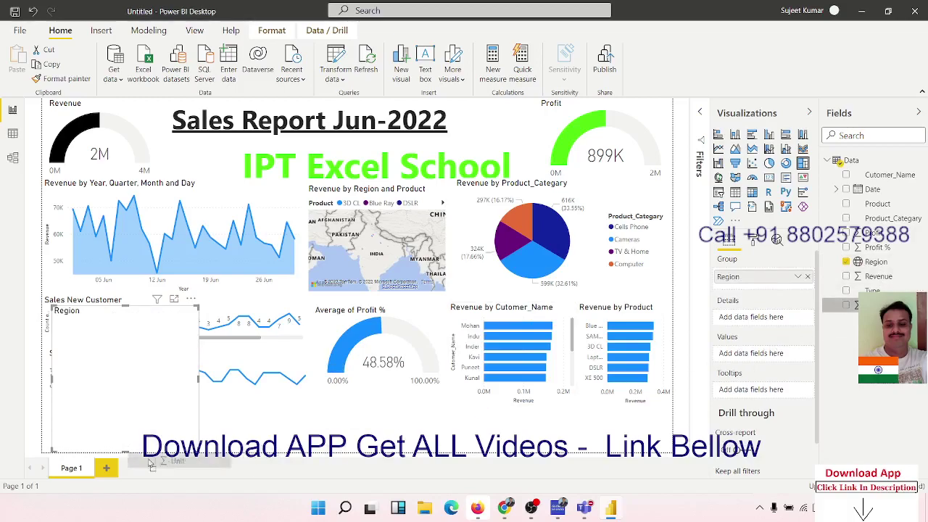
left_click_drag(862, 305, 131, 399)
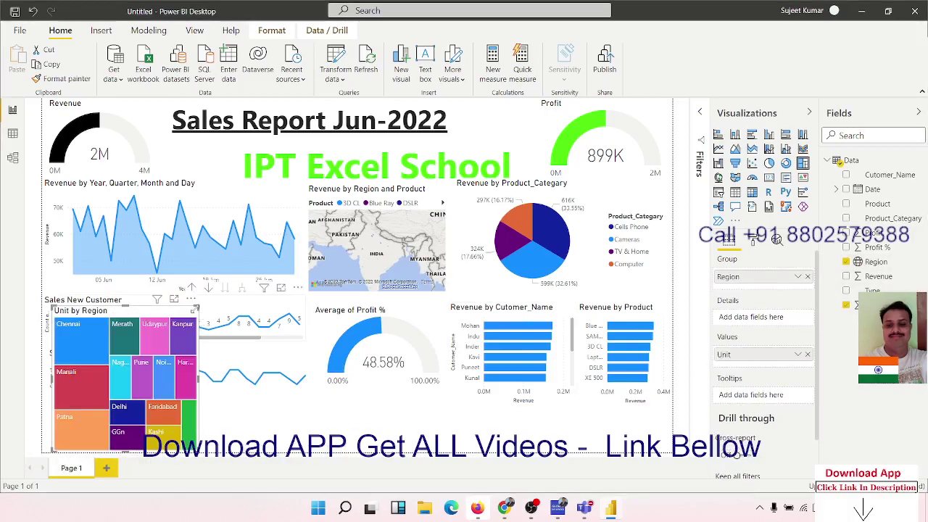
mouse_move(194, 307)
left_mouse_down()
mouse_move(191, 395)
mouse_move(225, 424)
mouse_move(671, 424)
left_mouse_up()
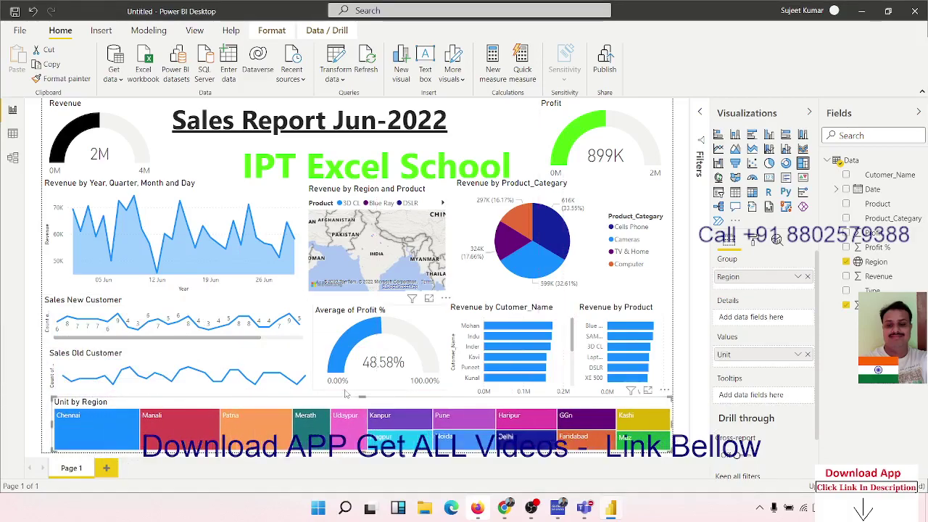
left_click_drag(362, 395, 366, 392)
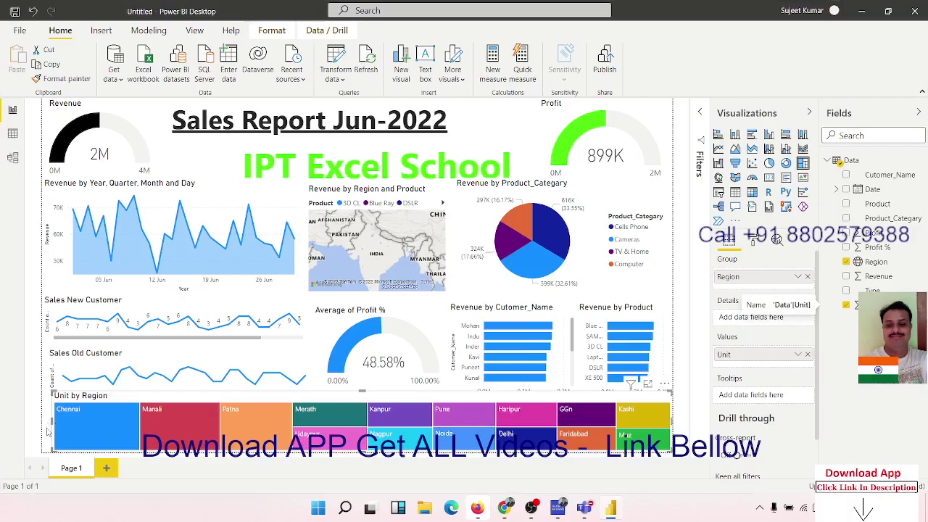
left_click_drag(47, 430, 41, 430)
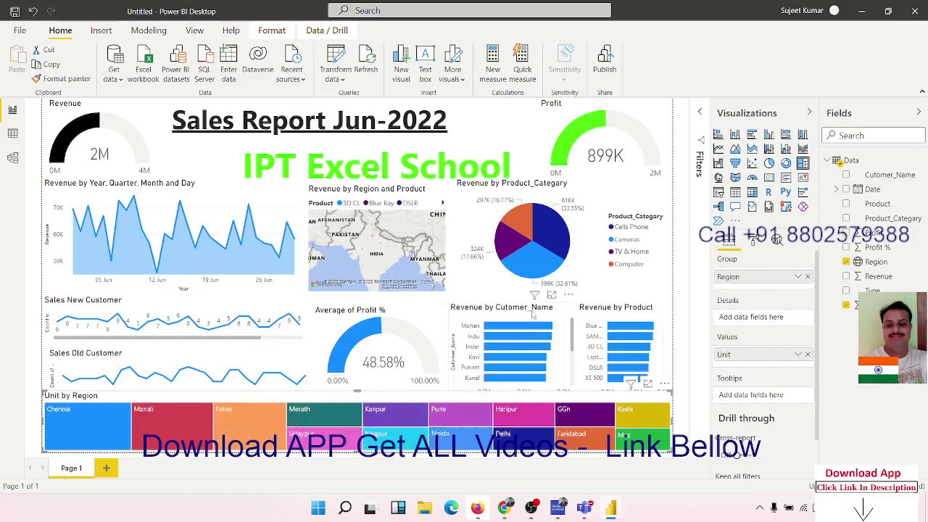
Save the report file as Day9 before publishing.
scroll(373, 251, "up", 3)
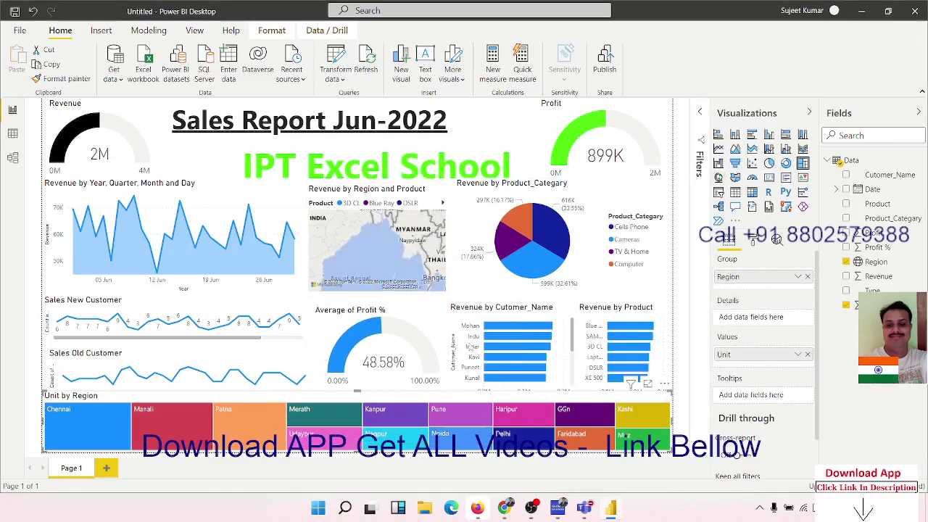
scroll(373, 252, "down", 3)
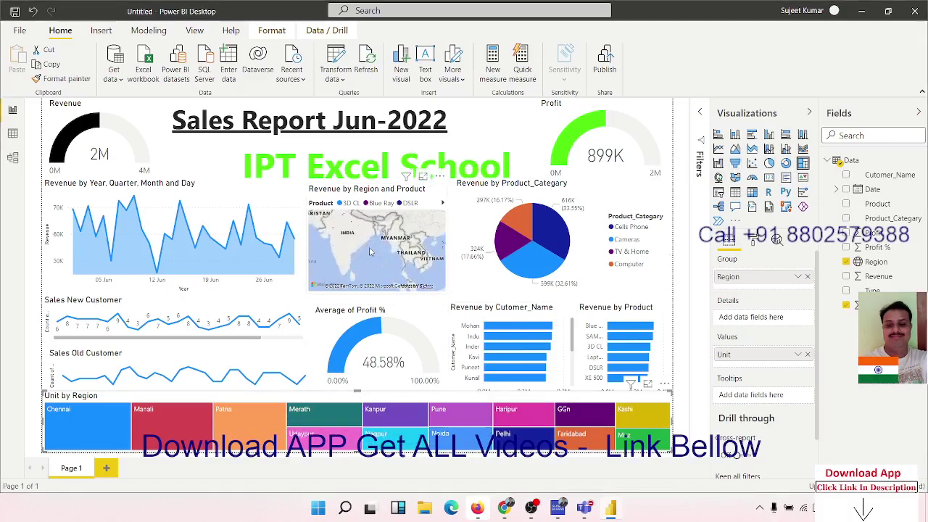
left_click(608, 65)
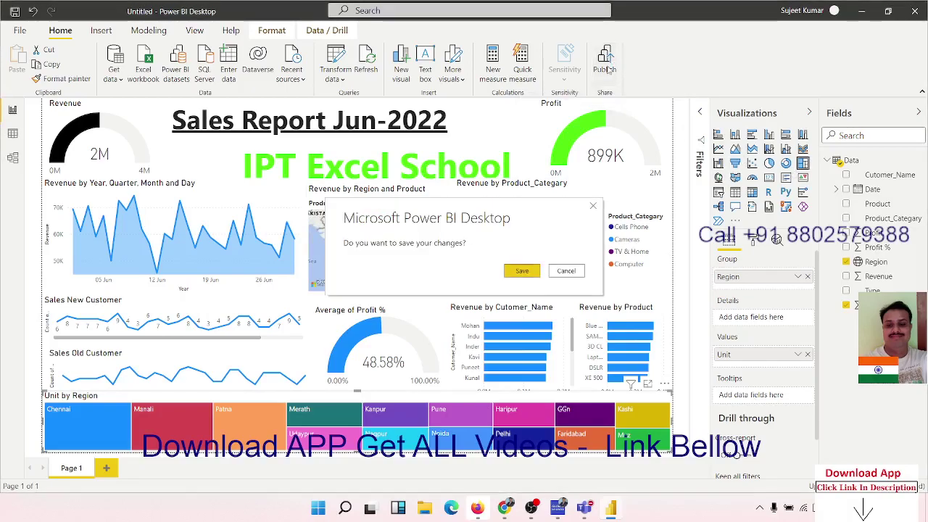
left_click(520, 270)
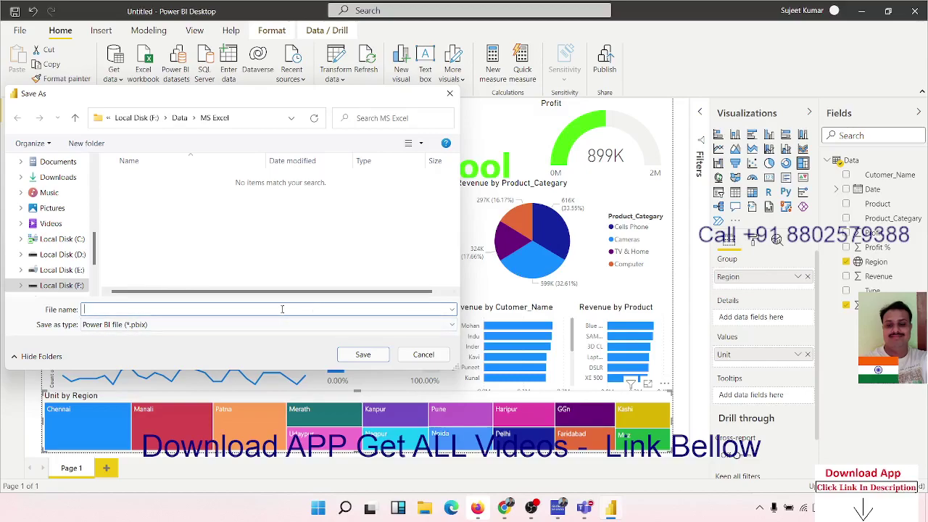
type("Day")
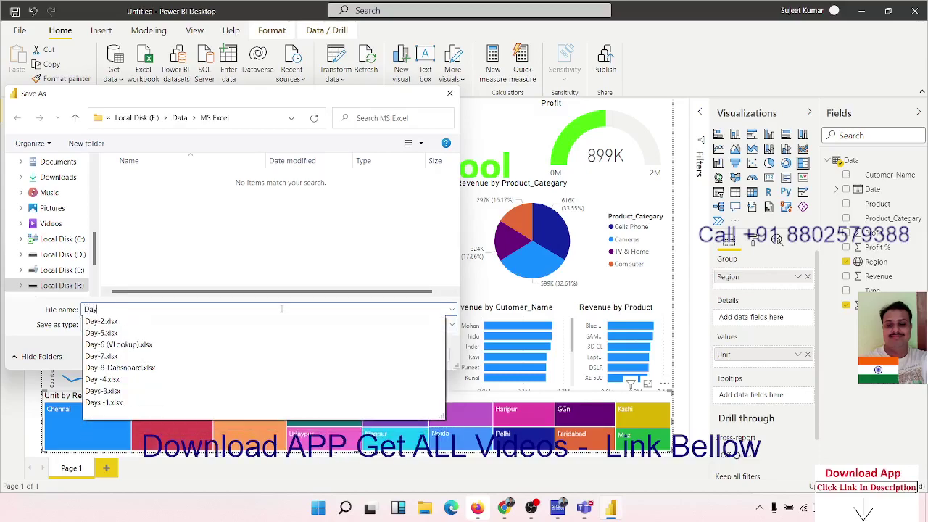
type("9")
left_click(368, 356)
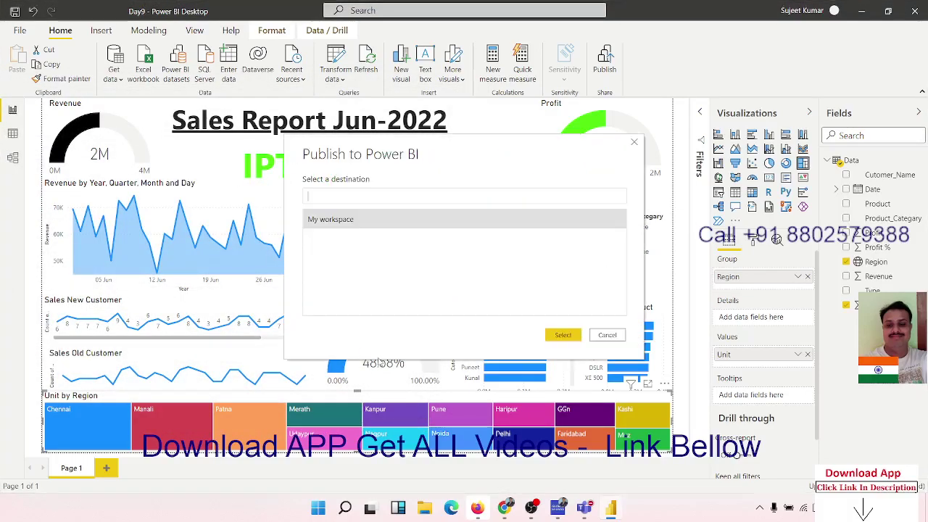
Publish Day9 to My workspace and dismiss the success message.
left_click(564, 336)
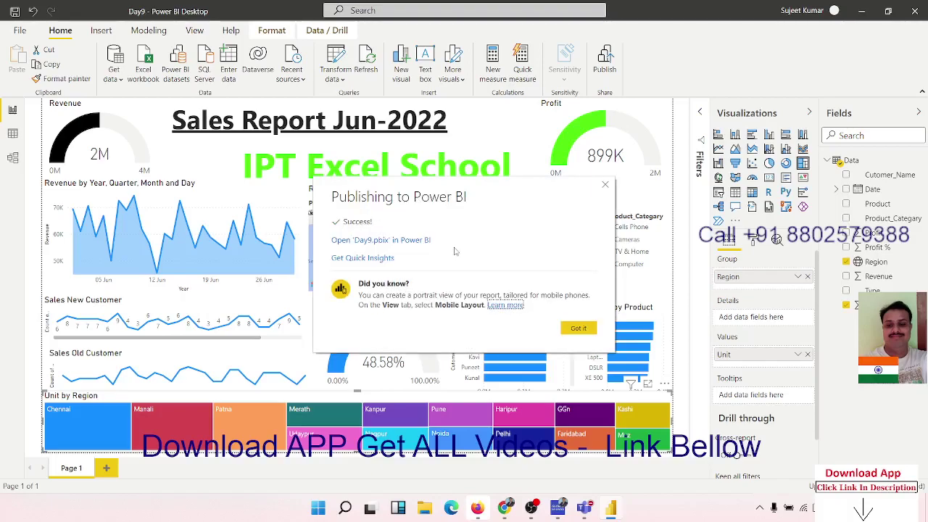
left_click(604, 186)
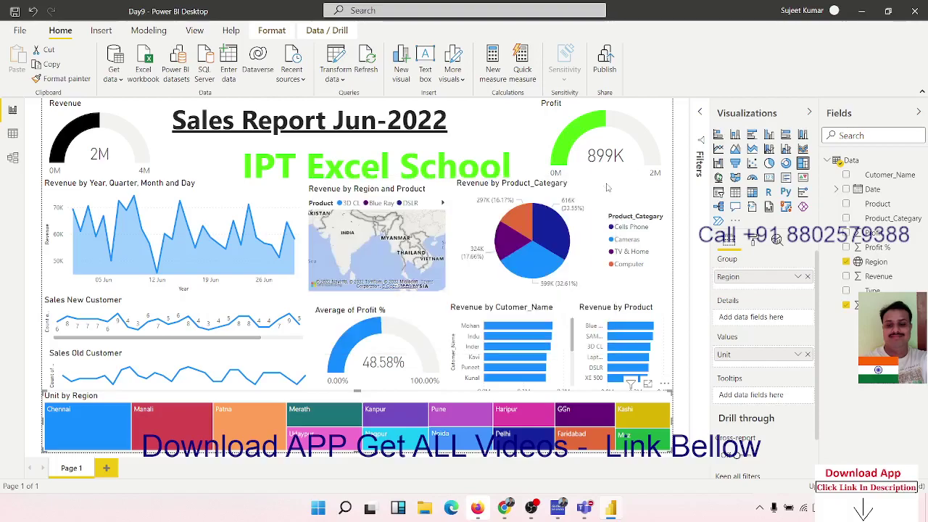
left_click(27, 30)
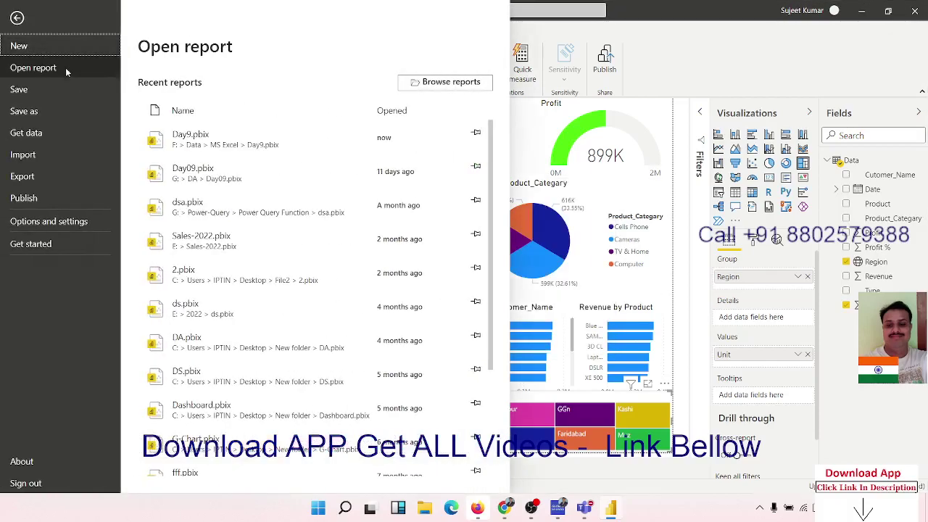
Look at the File menu's Save as and Export options without saving, then return to the canvas.
left_click(64, 113)
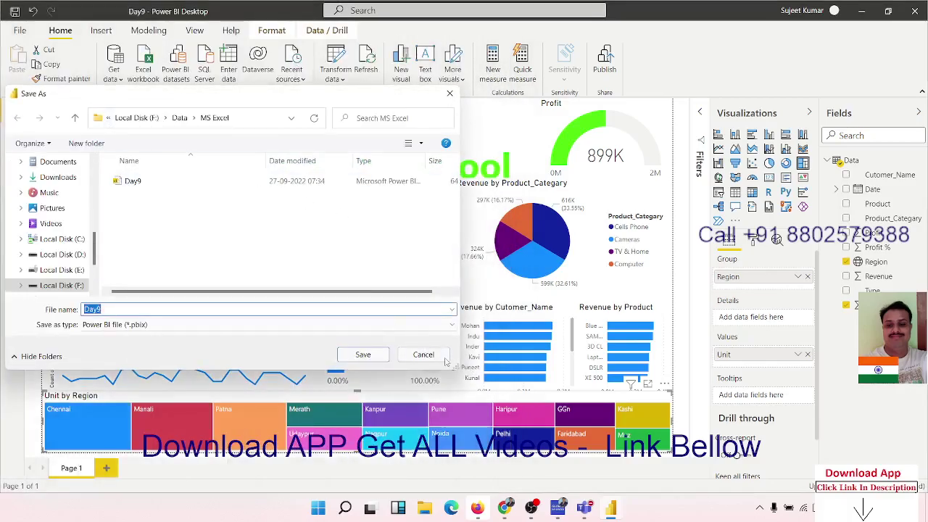
left_click(426, 354)
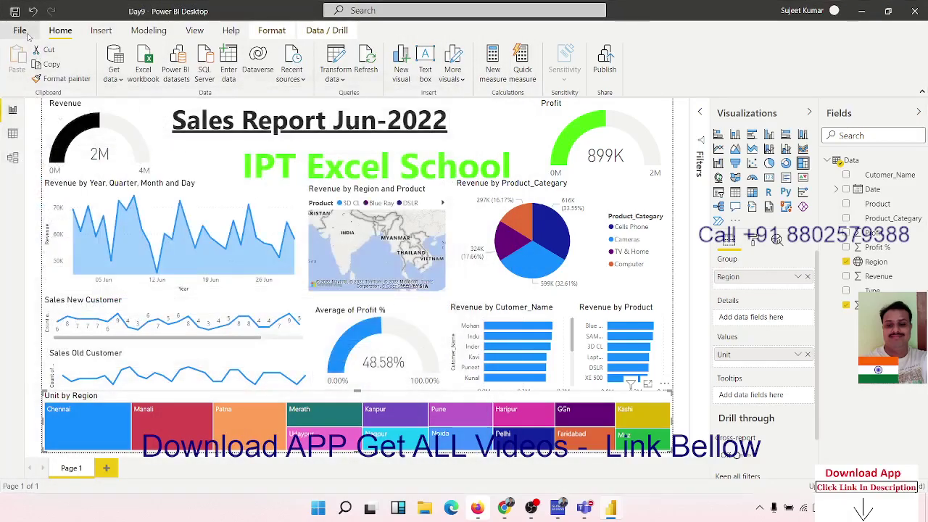
left_click(27, 33)
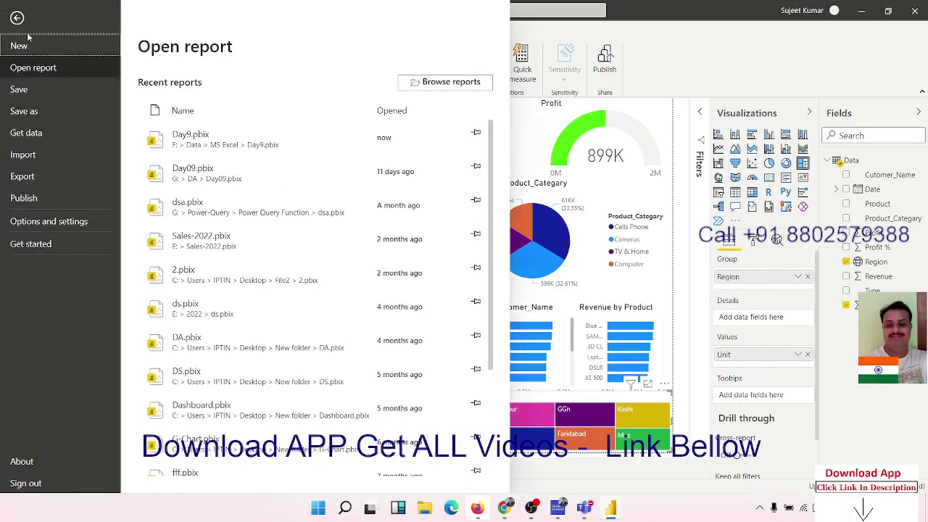
left_click(36, 183)
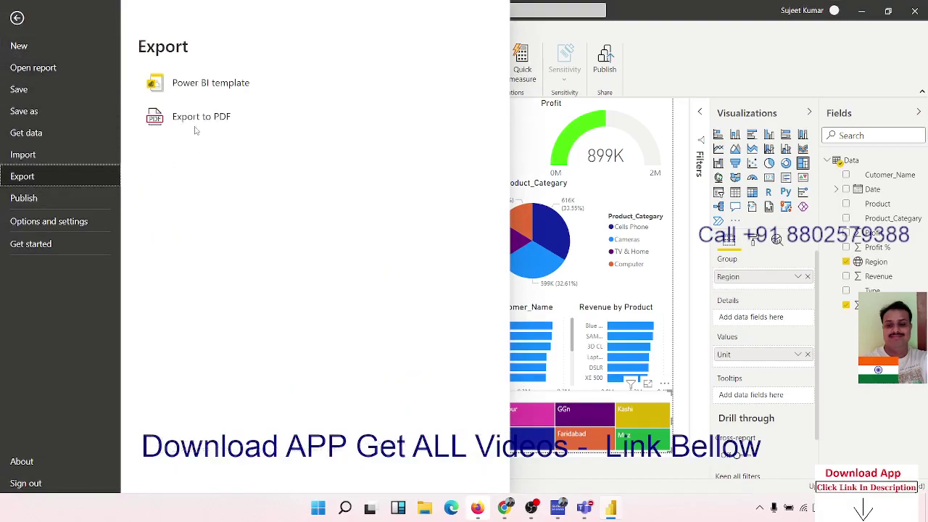
key("Escape")
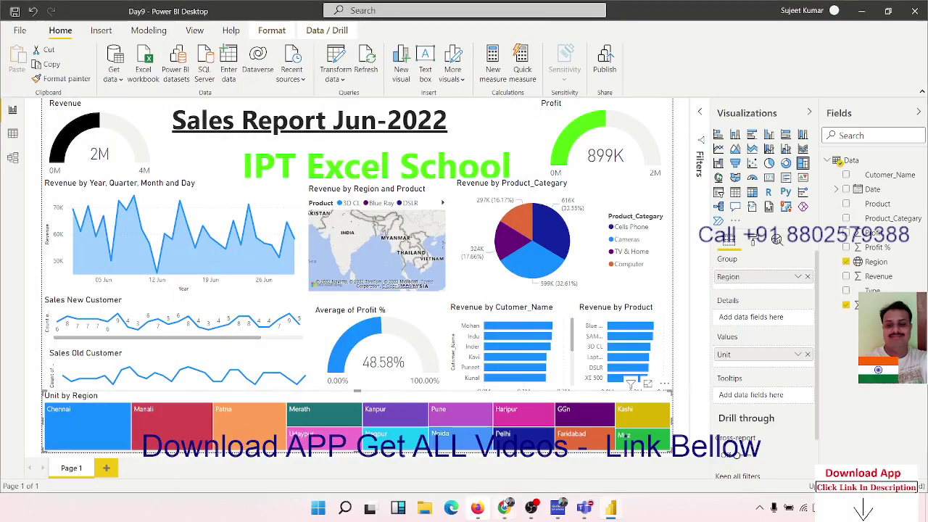
In Chrome, enter 'po' in the address bar to reach the Power BI website.
mouse_move(476, 507)
left_click(480, 483)
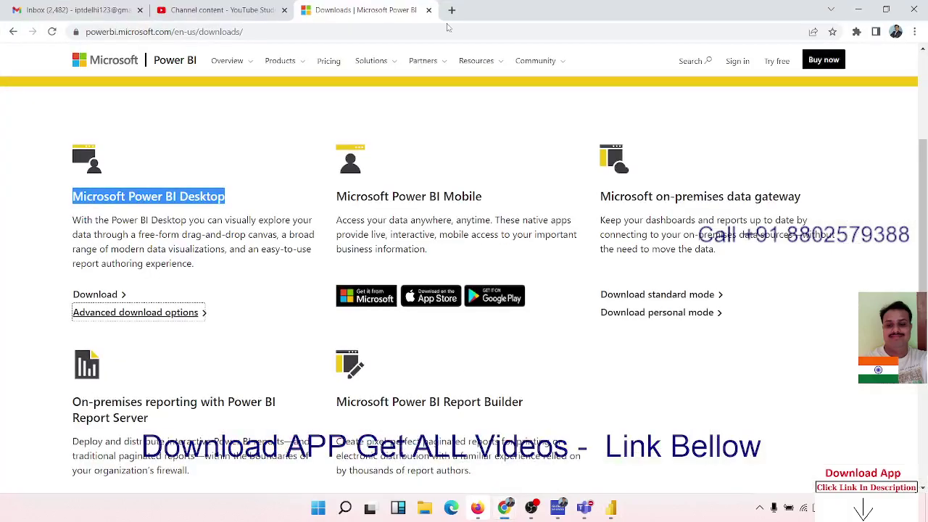
left_click(378, 35)
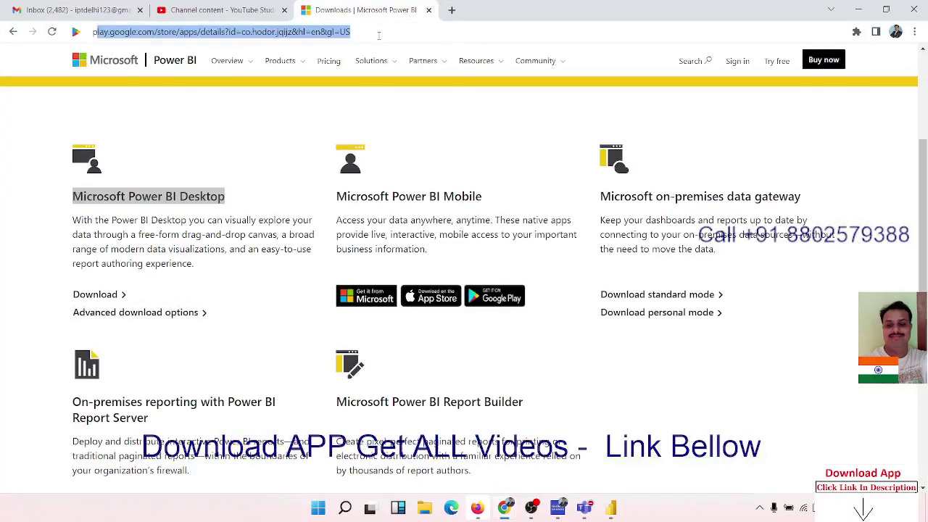
type("po")
key("Return")
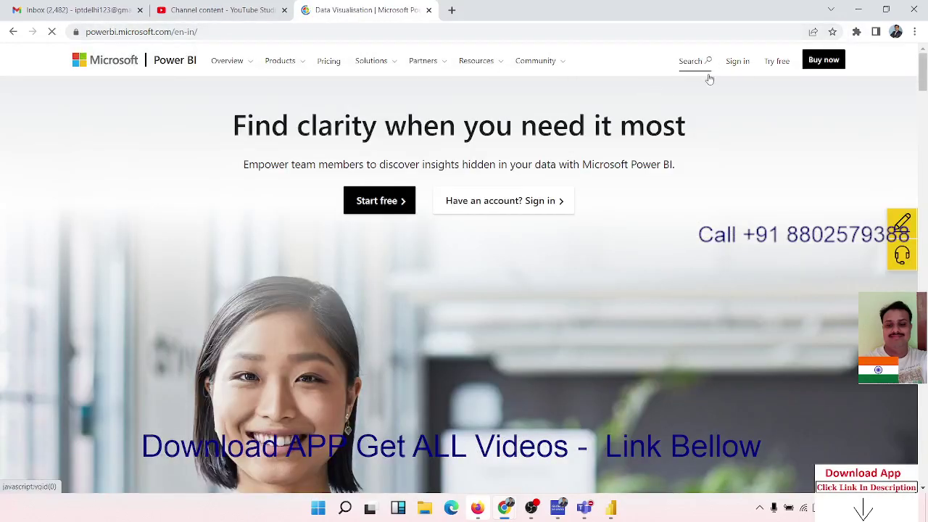
Load powerbi.microsoft.com from the 'power' address suggestions, then return to Power BI Desktop.
left_click(329, 33)
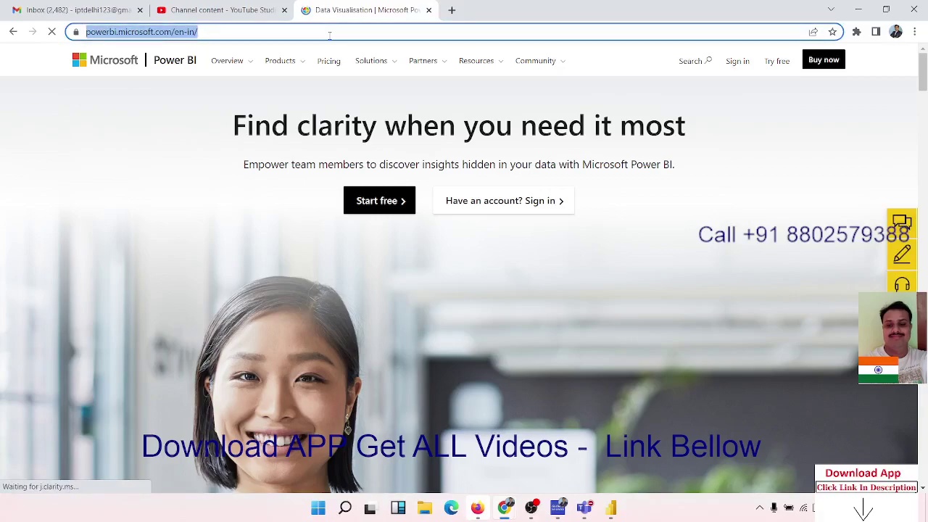
type("p")
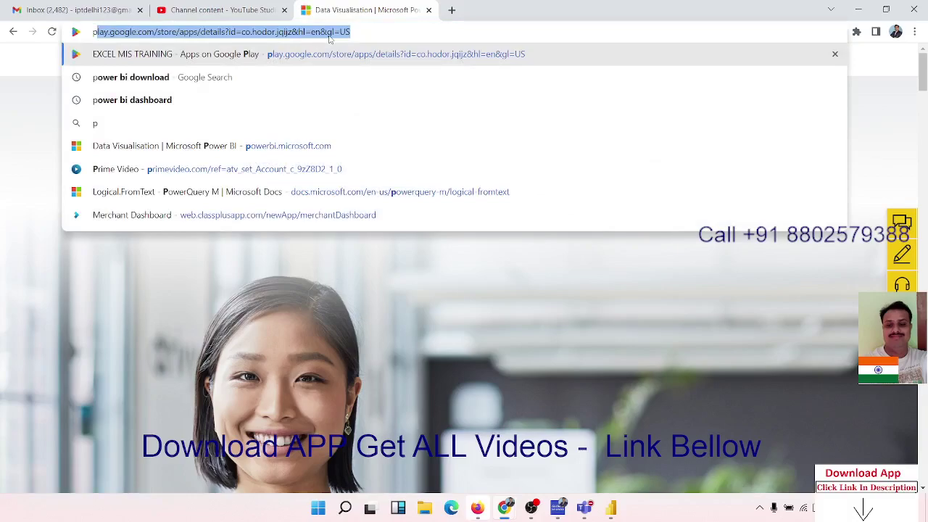
type("ower")
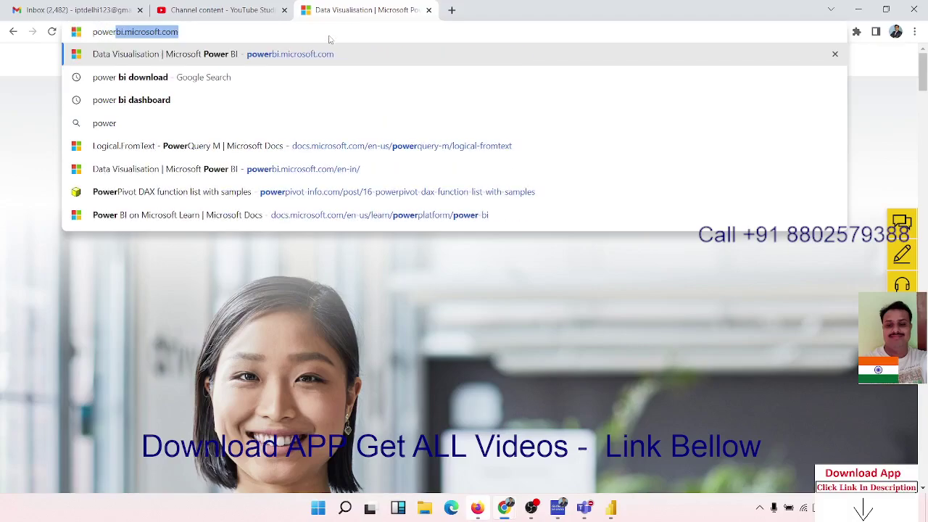
key("Down")
key("Down")
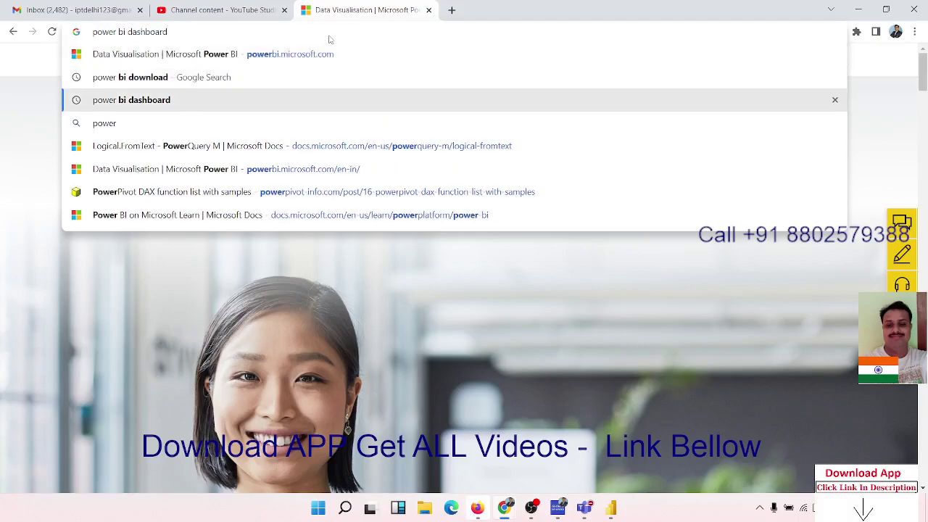
key("Down")
key("Down")
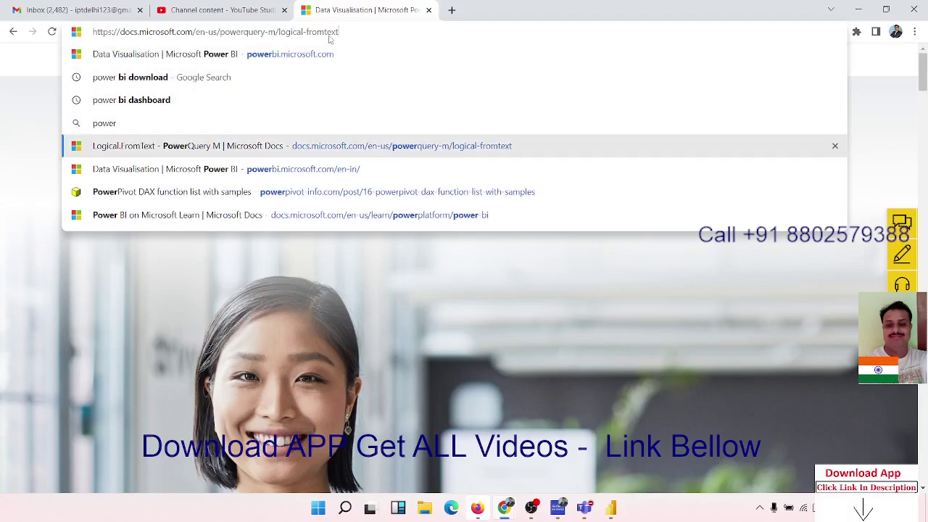
key("Down")
key("Down")
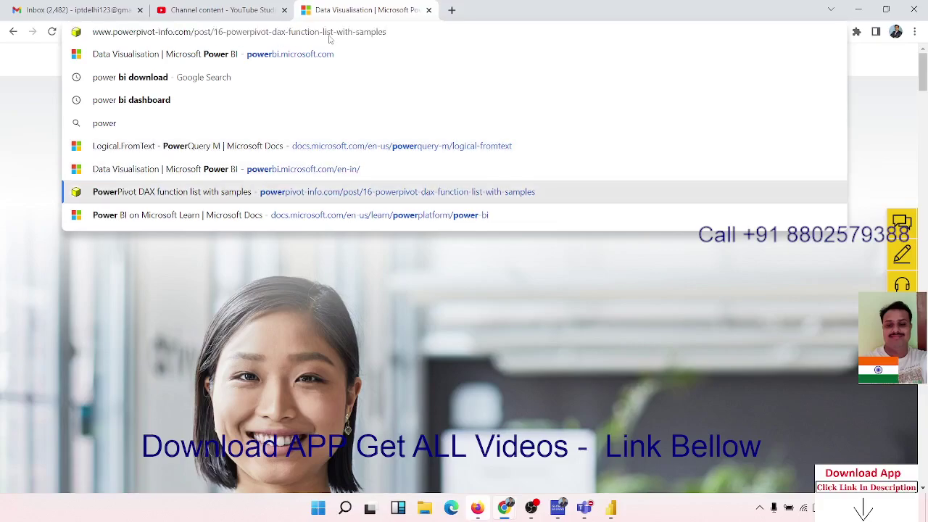
key("Down")
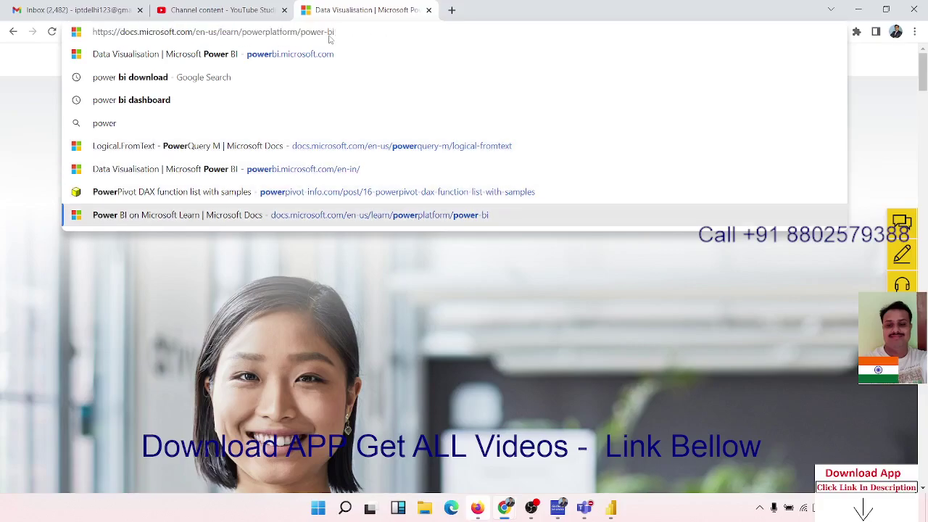
key("Up")
key("Up")
key("Up")
key("Up")
key("Up")
key("Up")
key("Up")
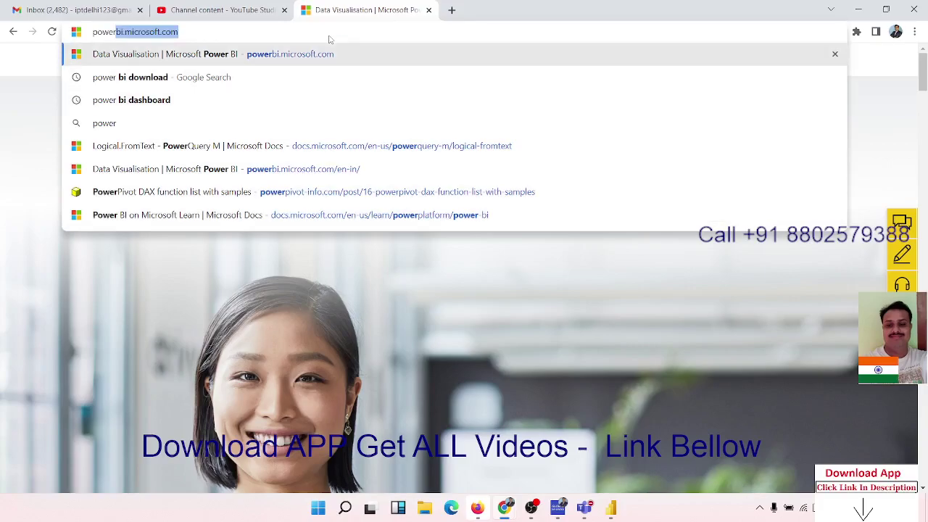
key("Return")
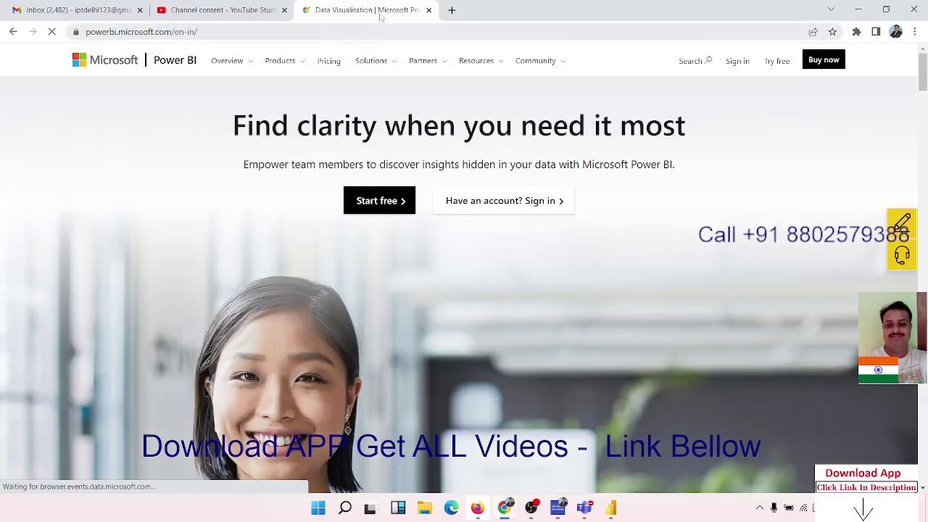
left_click(615, 514)
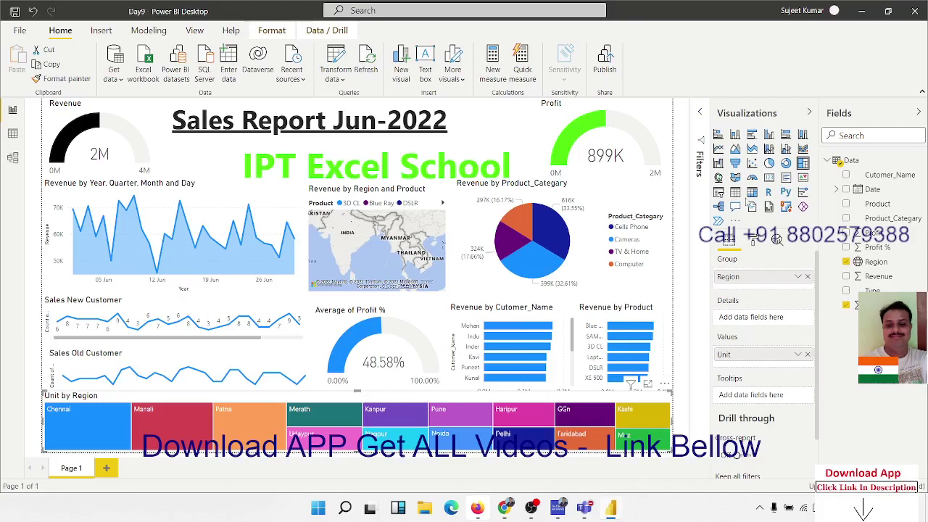
Republish Day9.pbix to My workspace, replacing the existing Day9 dataset.
left_click(605, 71)
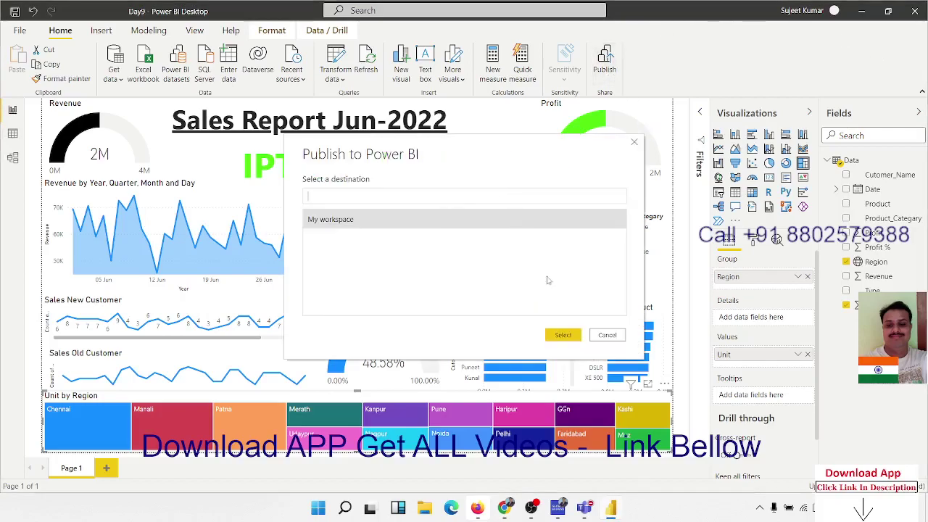
left_click(562, 334)
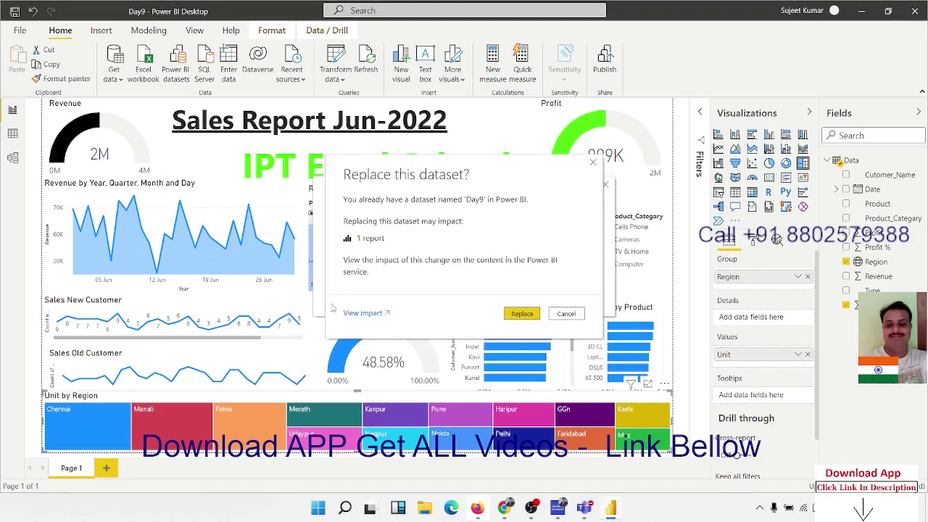
left_click(362, 314)
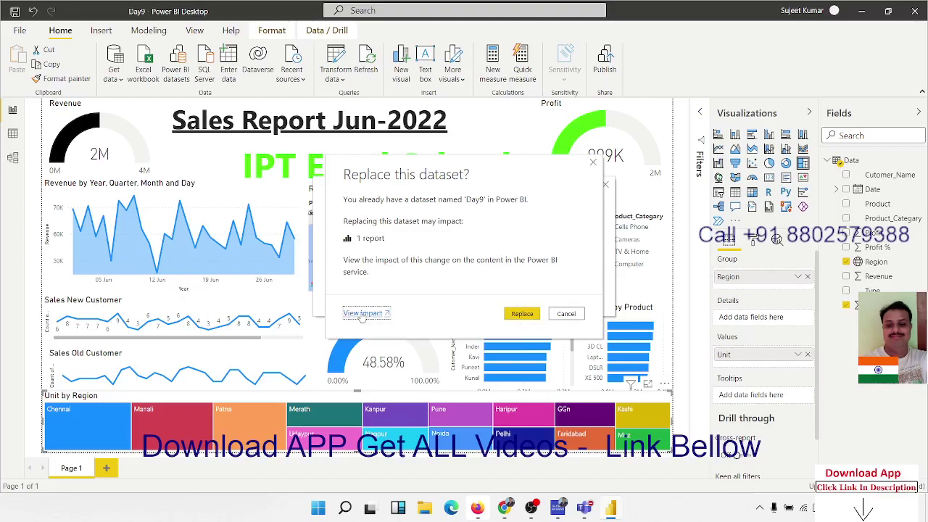
left_click(521, 314)
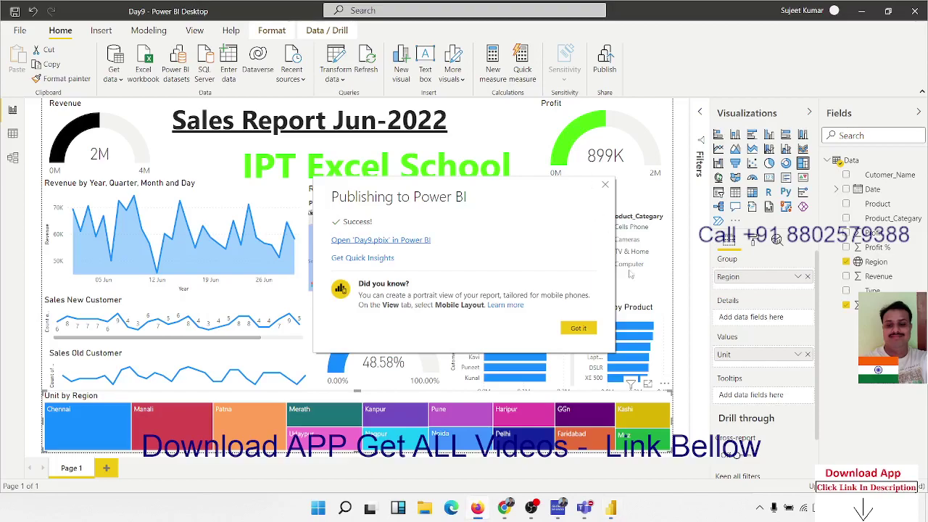
mouse_move(503, 508)
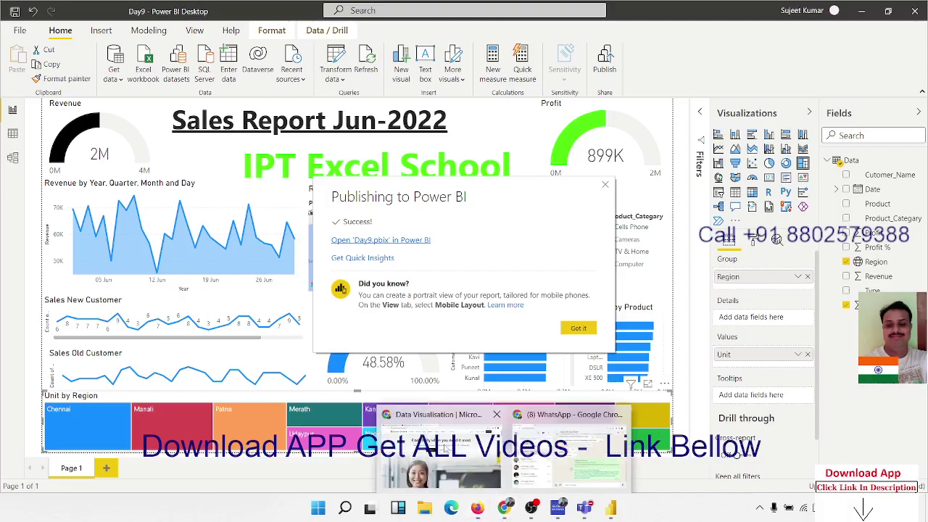
left_click(462, 449)
Open the Day9 report in Power BI Service and dismiss the Pro upgrade prompt raised by Share.
left_click(327, 32)
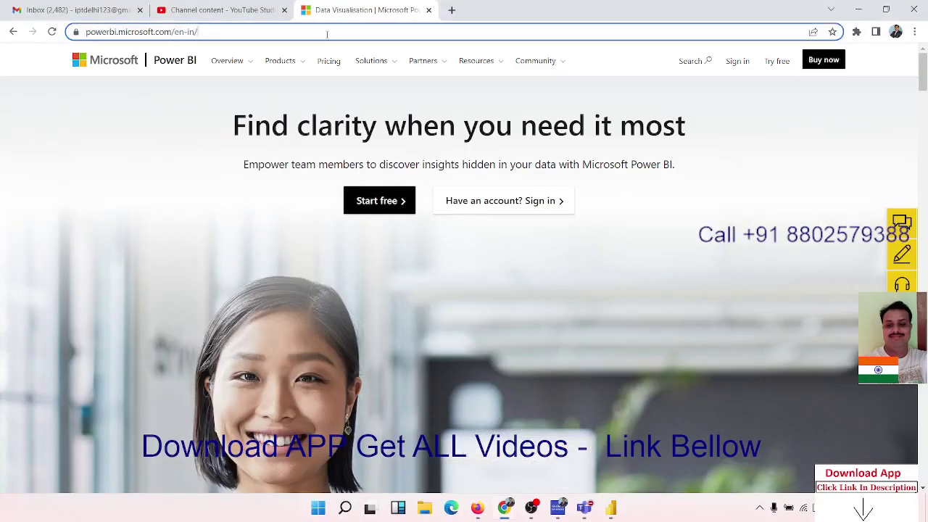
key("Return")
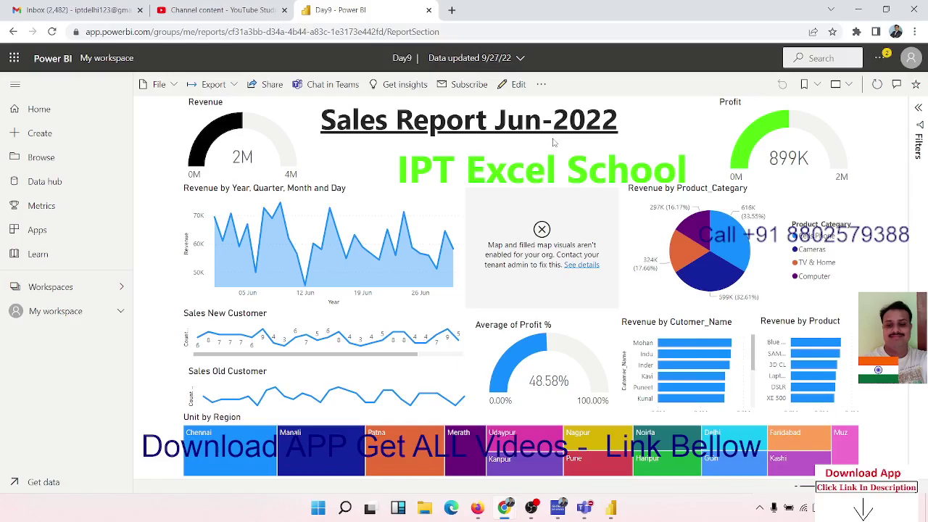
left_click(108, 32)
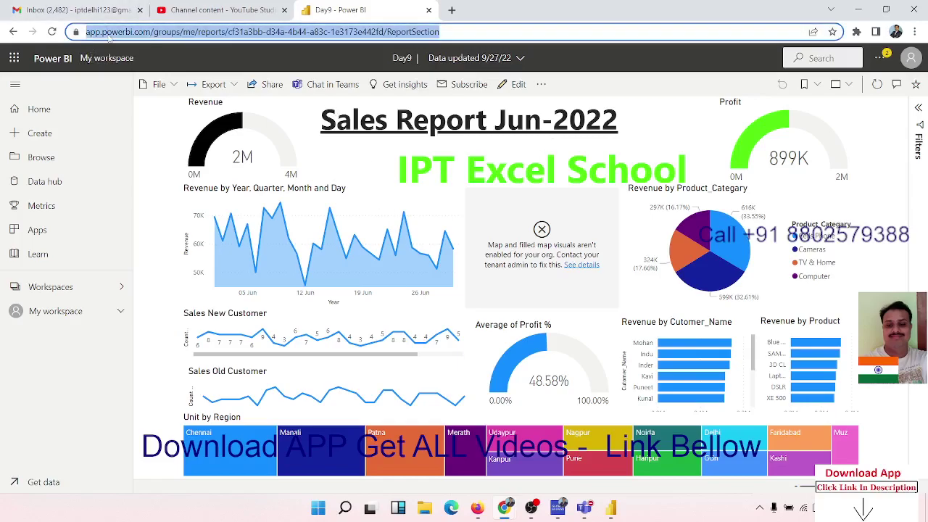
left_click(151, 117)
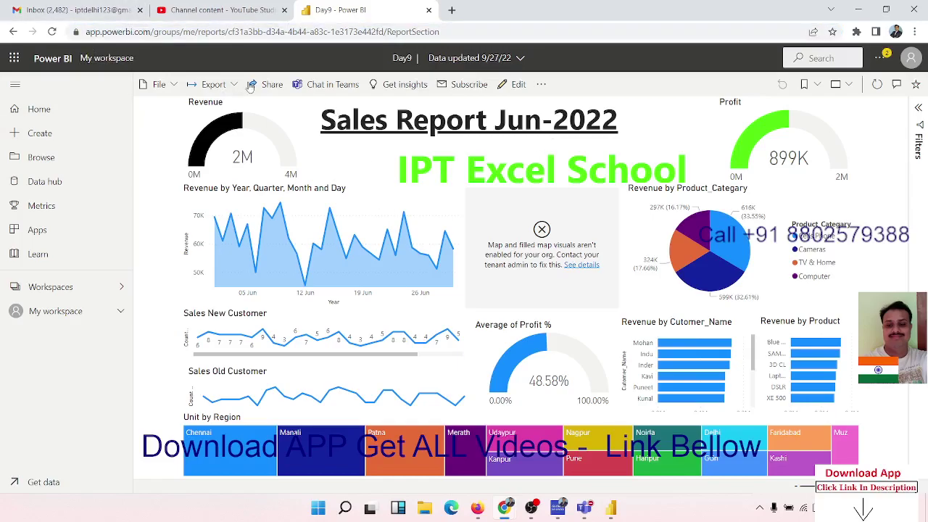
left_click(273, 86)
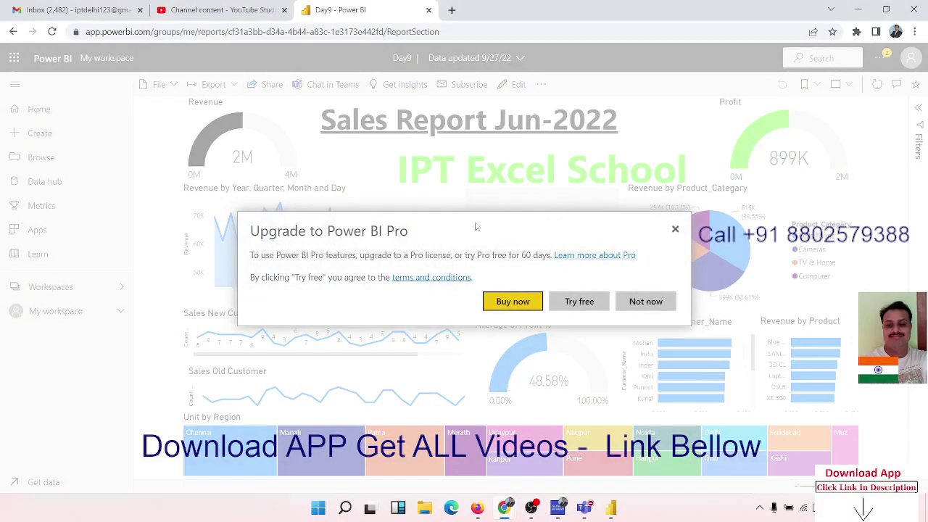
left_click_drag(411, 232, 243, 222)
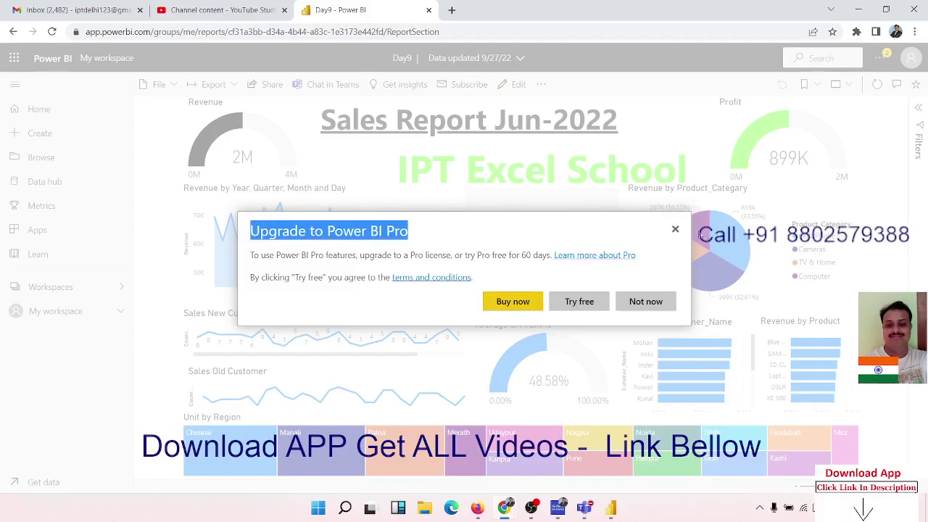
left_click(673, 230)
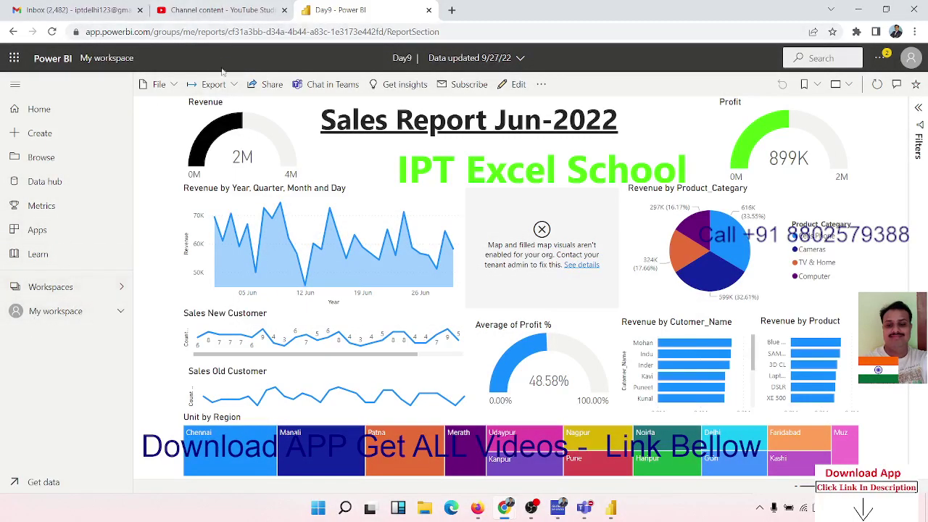
Try exporting the report to Analyze in Excel, and dismiss the resulting Pro upgrade prompt.
left_click(235, 88)
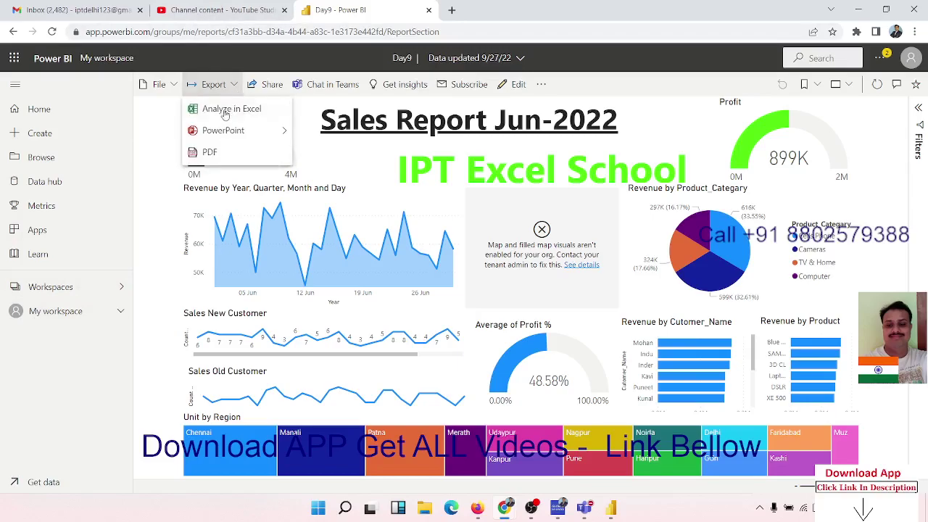
left_click(223, 110)
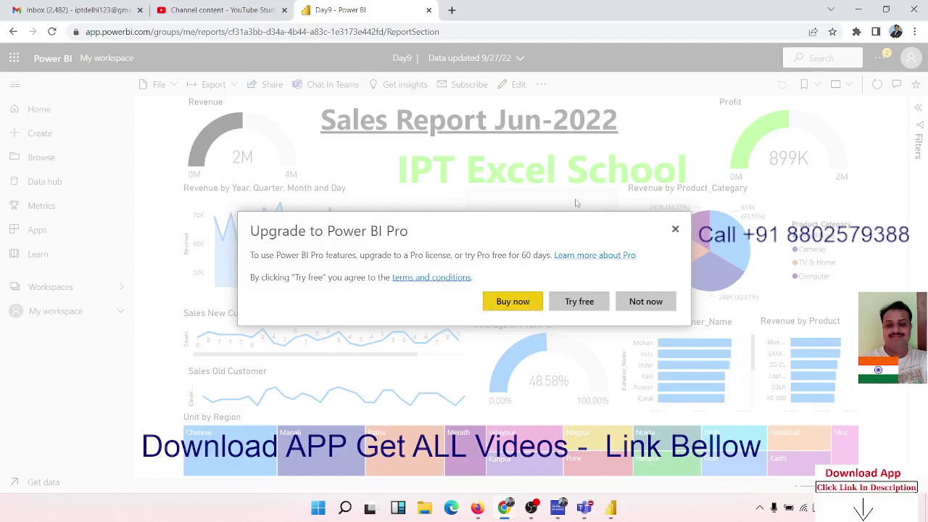
left_click(676, 232)
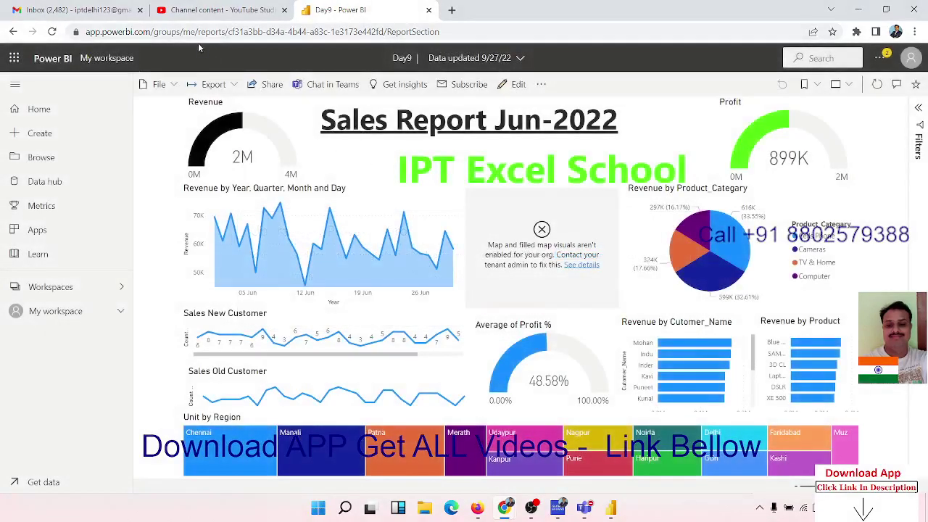
Export the report to PowerPoint with embedded live data and open it in PowerPoint.
left_click(212, 84)
mouse_move(223, 130)
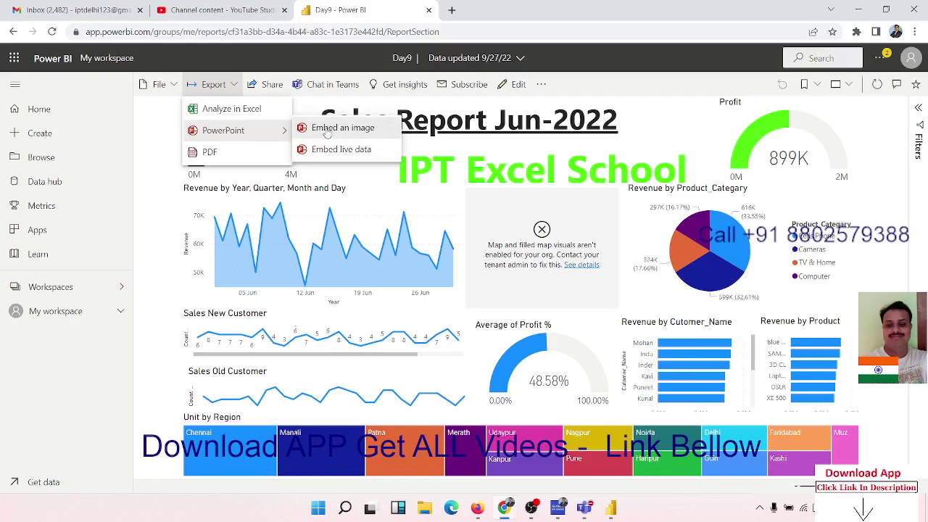
left_click(324, 150)
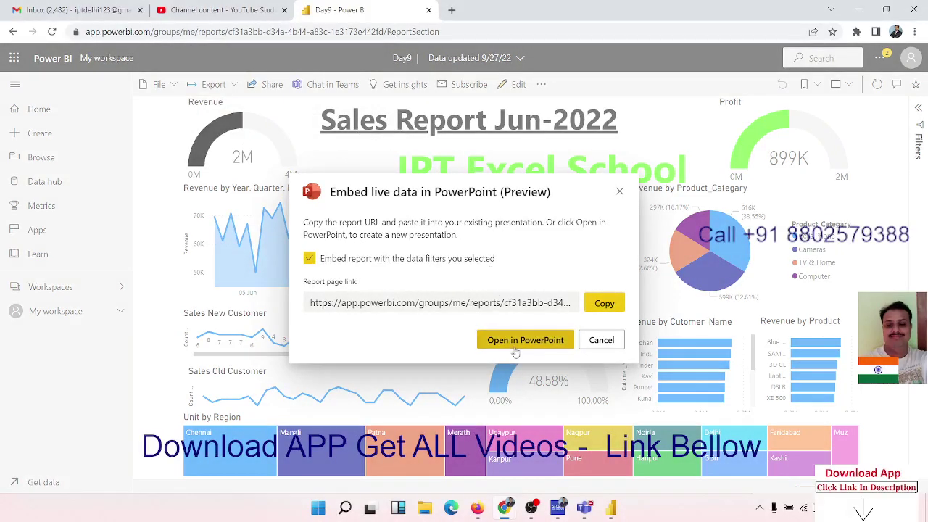
left_click(515, 348)
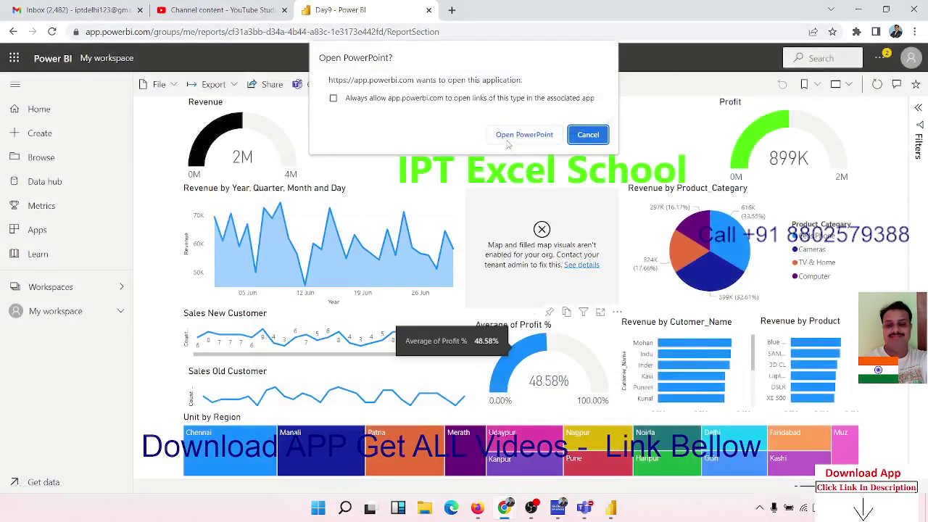
left_click(519, 135)
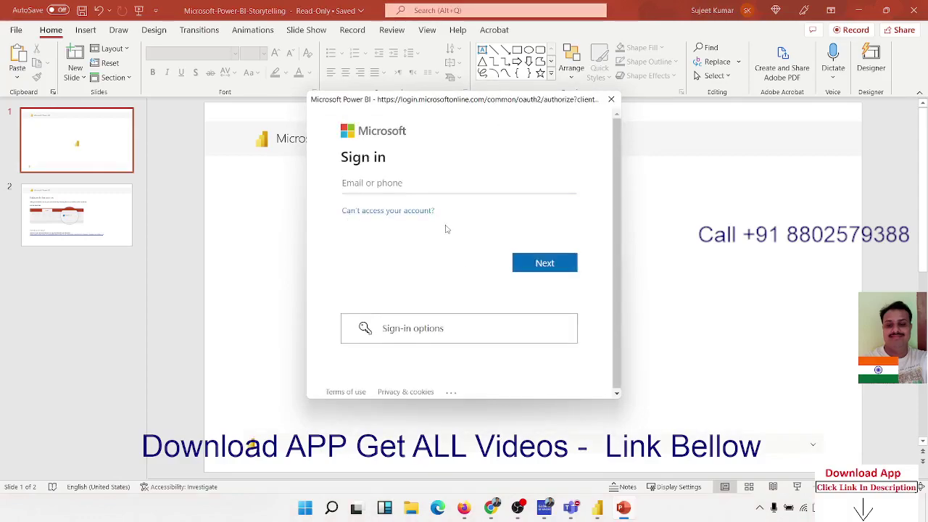
Dismiss the Microsoft sign-in prompt and close PowerPoint, discarding the presentation without saving.
left_click(611, 98)
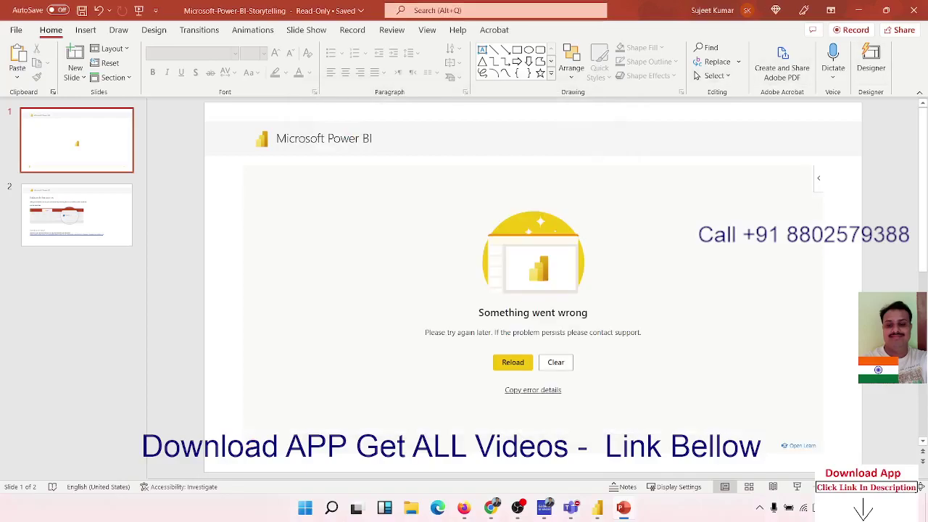
left_click(923, 13)
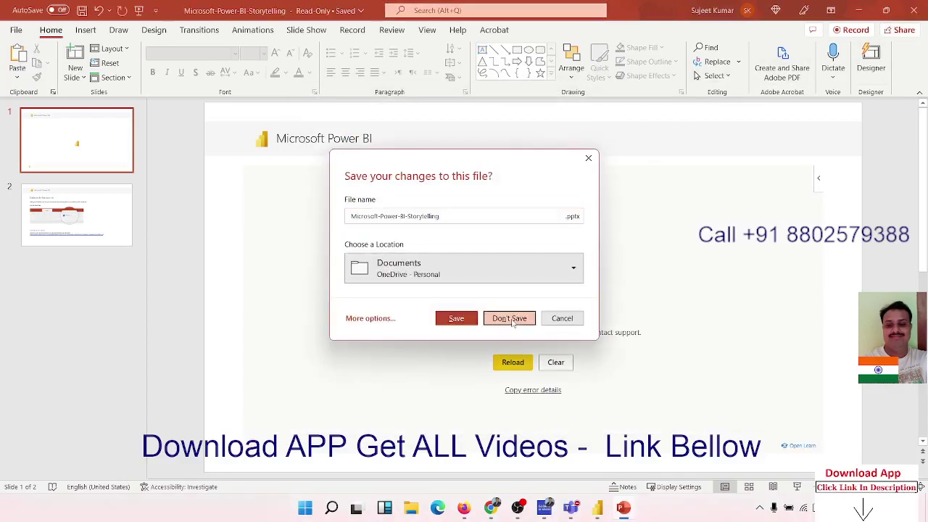
left_click(510, 319)
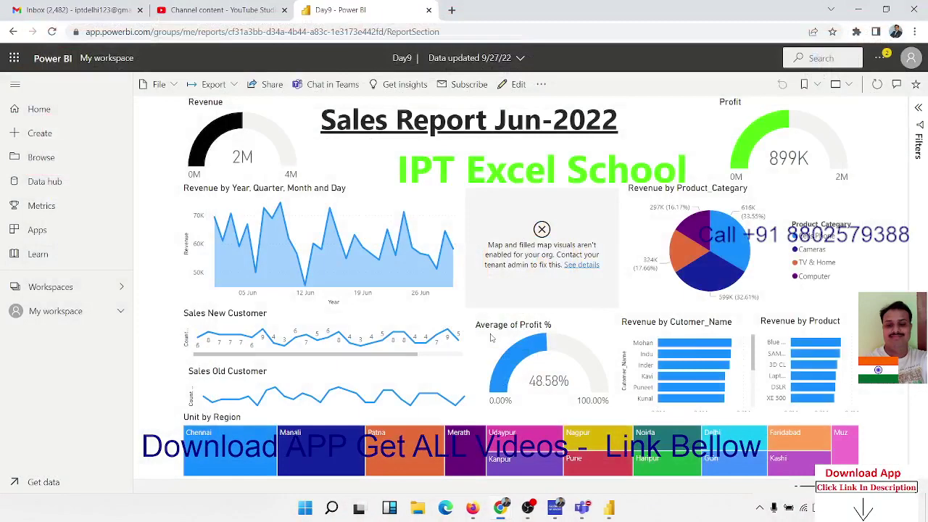
Publish the report publicly to the web by creating a public embed code.
left_click(234, 85)
mouse_move(223, 130)
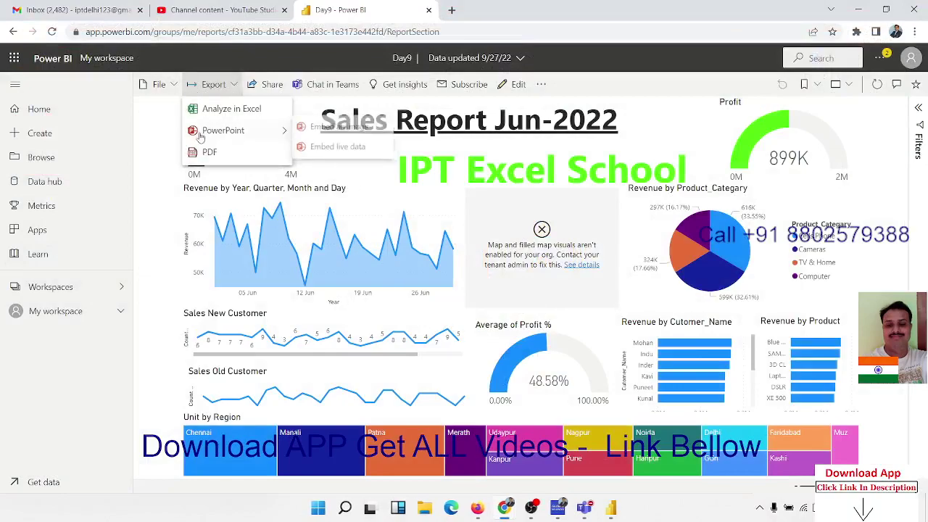
left_click(173, 84)
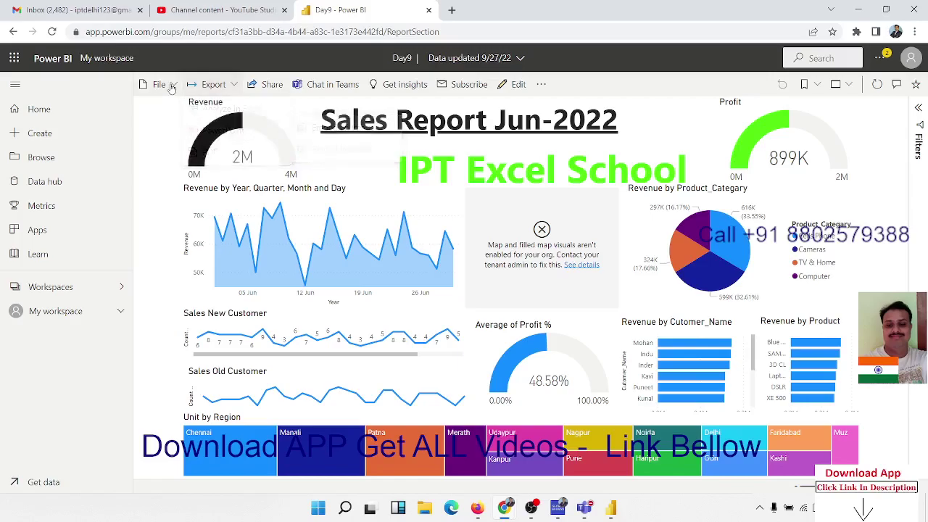
left_click(173, 84)
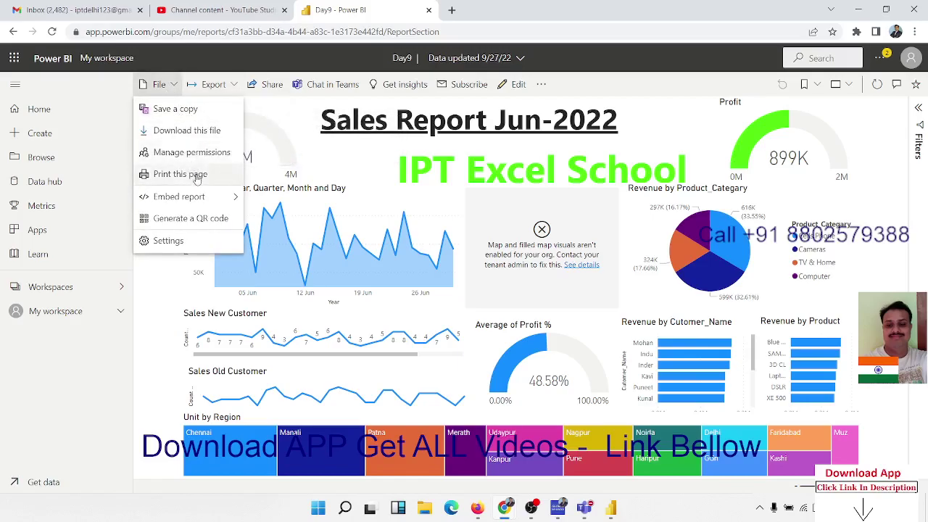
mouse_move(179, 197)
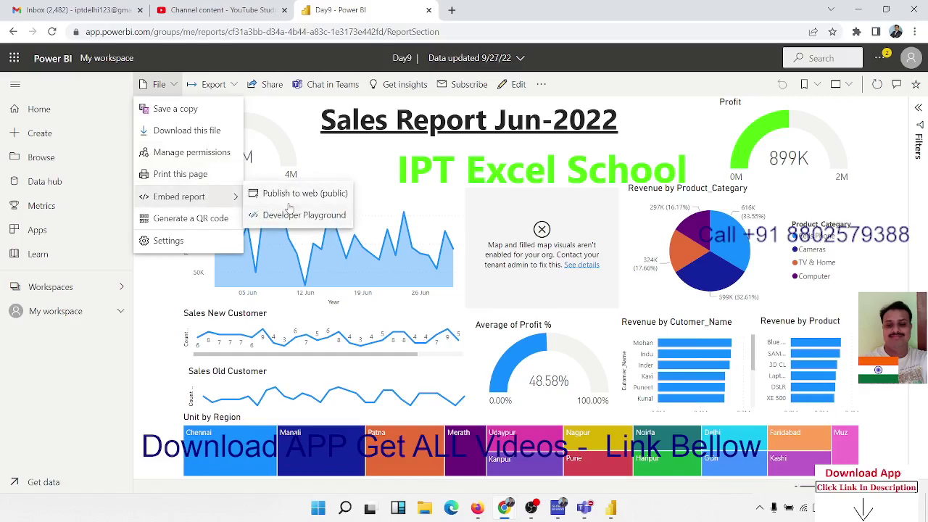
left_click(299, 196)
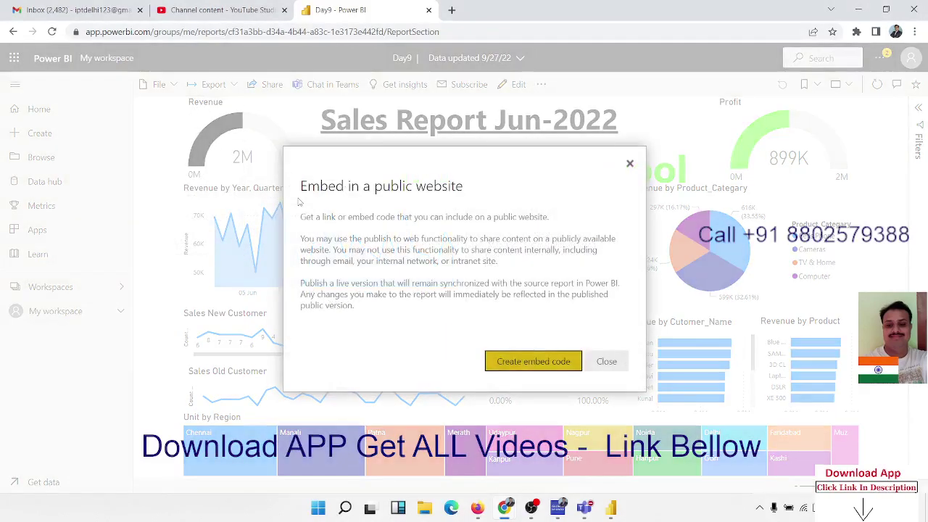
left_click(545, 360)
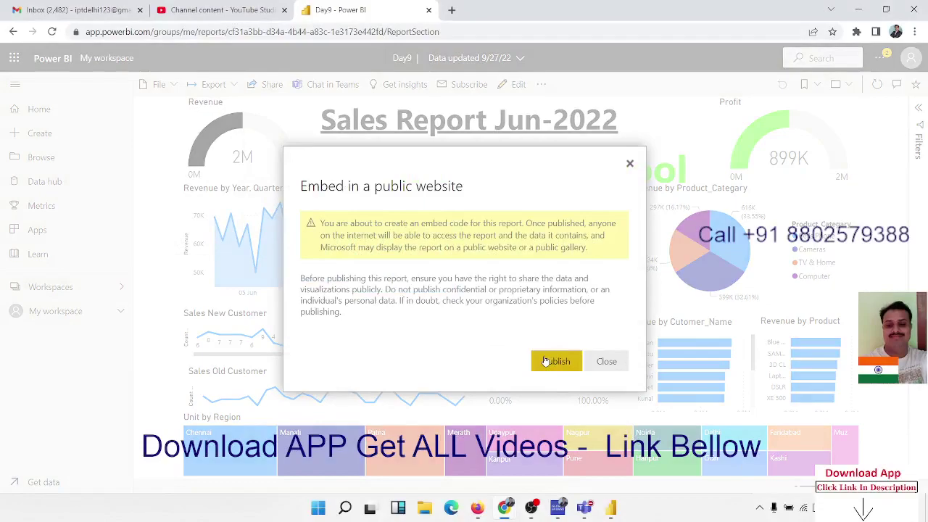
left_click(569, 362)
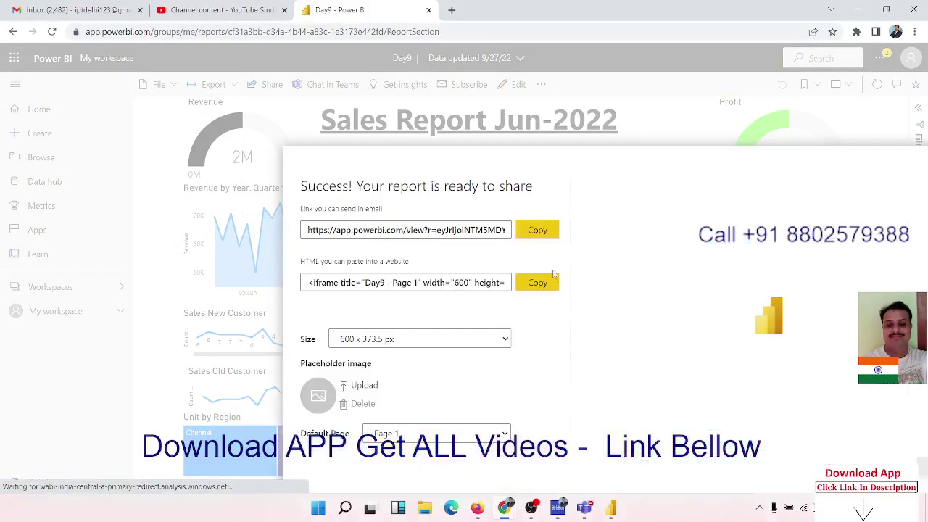
Copy the report's shareable email link for use in a new tab.
left_click(537, 229)
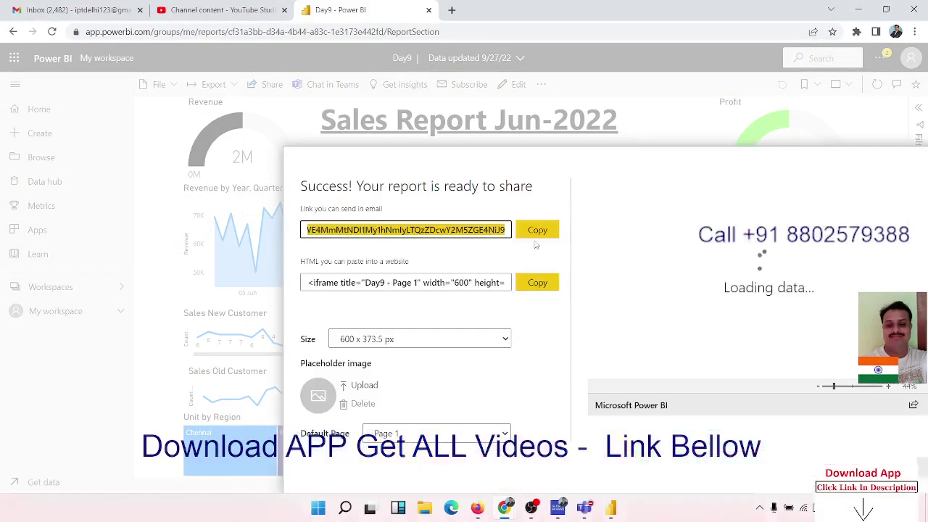
left_click(537, 229)
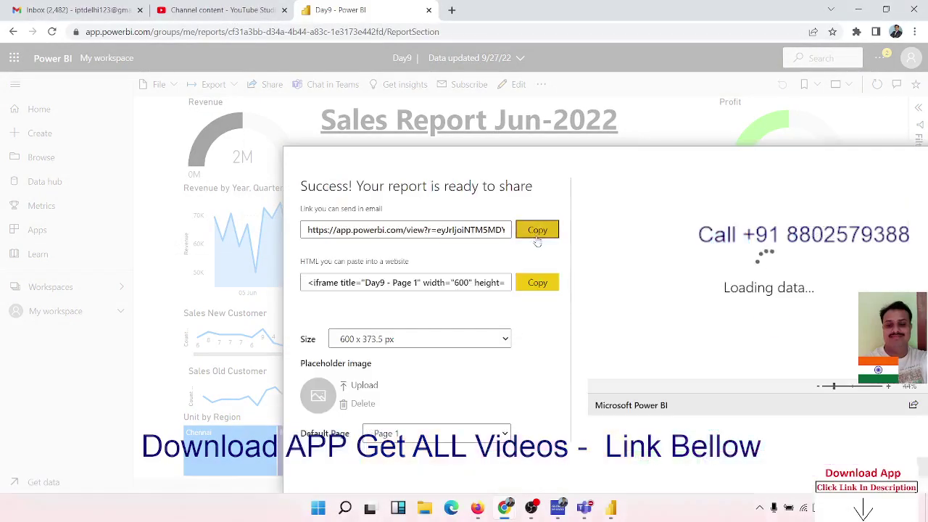
left_click(451, 10)
Open the public report link and test filtering the report to Chennai, then clear it.
key("ctrl+v")
key("Return")
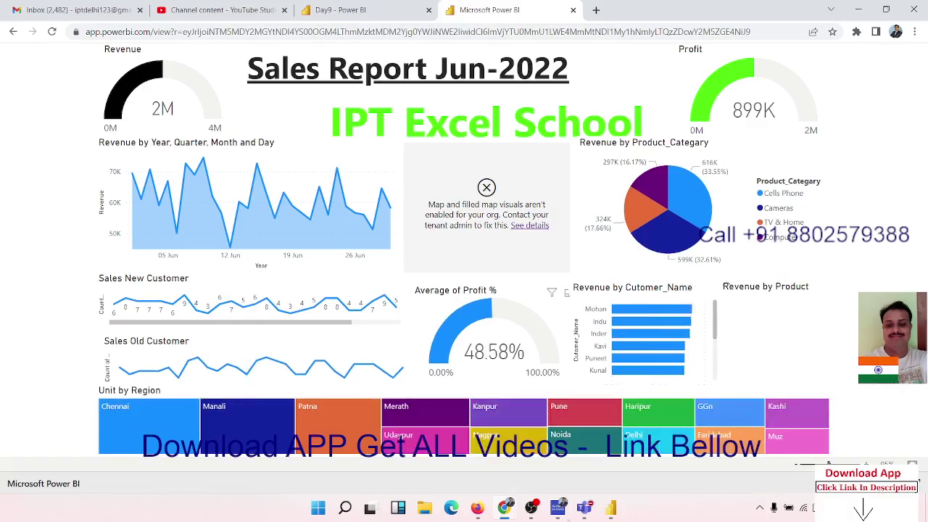
left_click(163, 418)
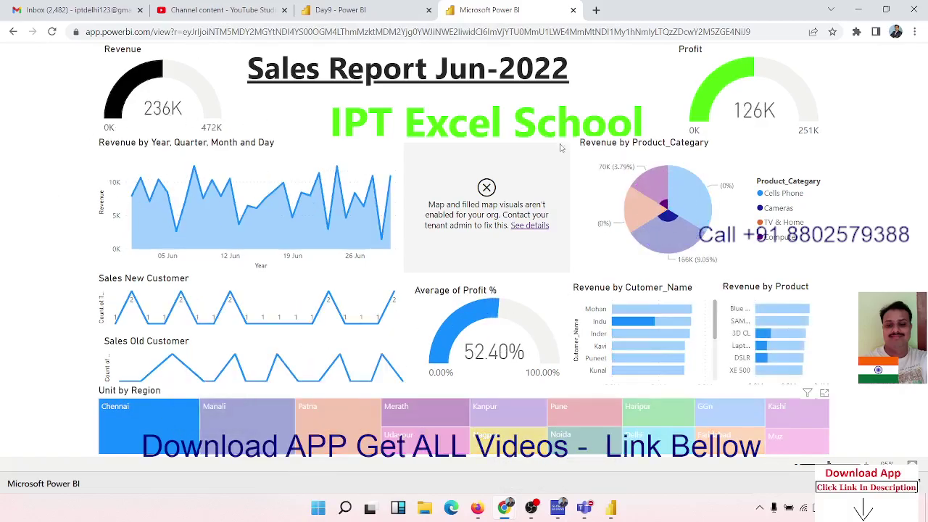
mouse_move(667, 209)
left_click(164, 457)
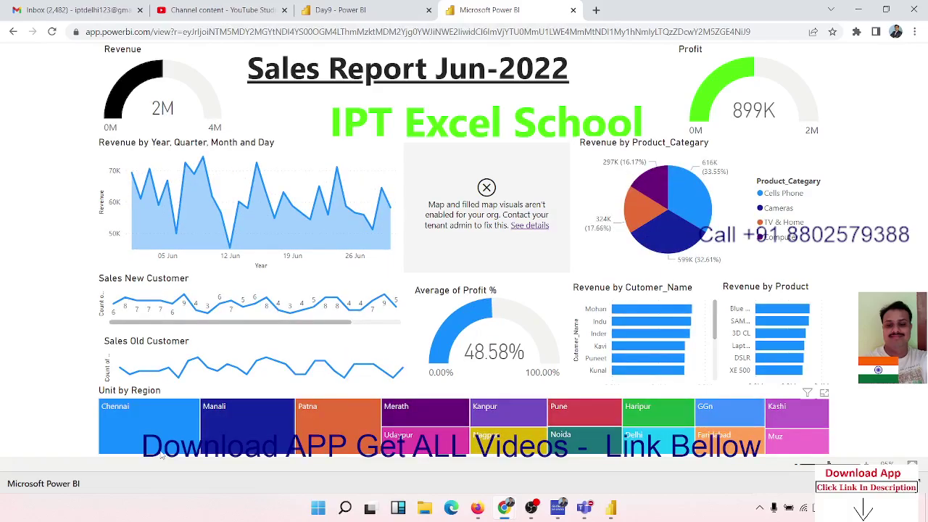
Check the error details explaining why the map visual is disabled.
left_click(528, 225)
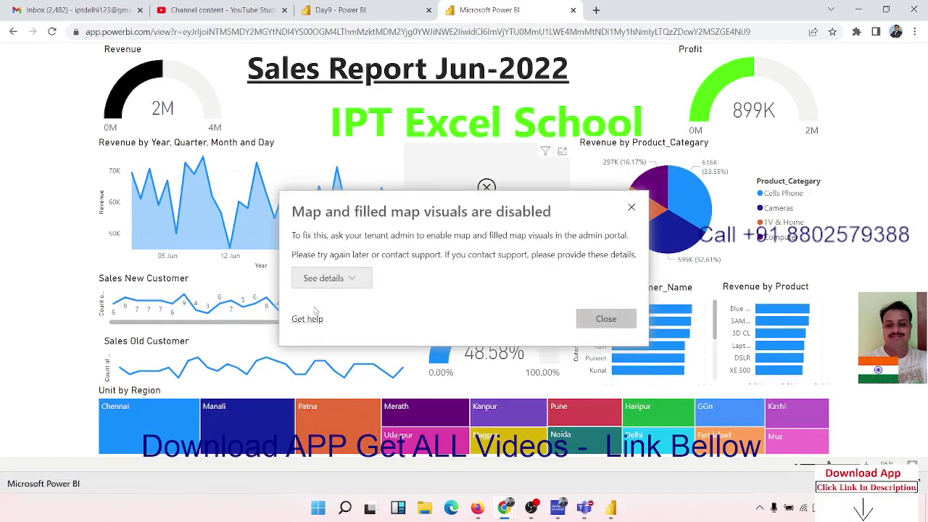
left_click(319, 283)
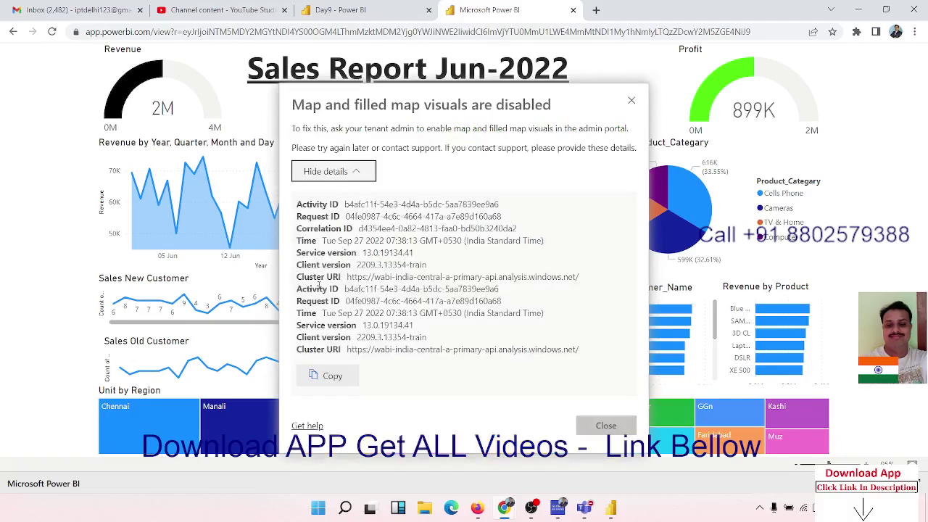
left_click(608, 425)
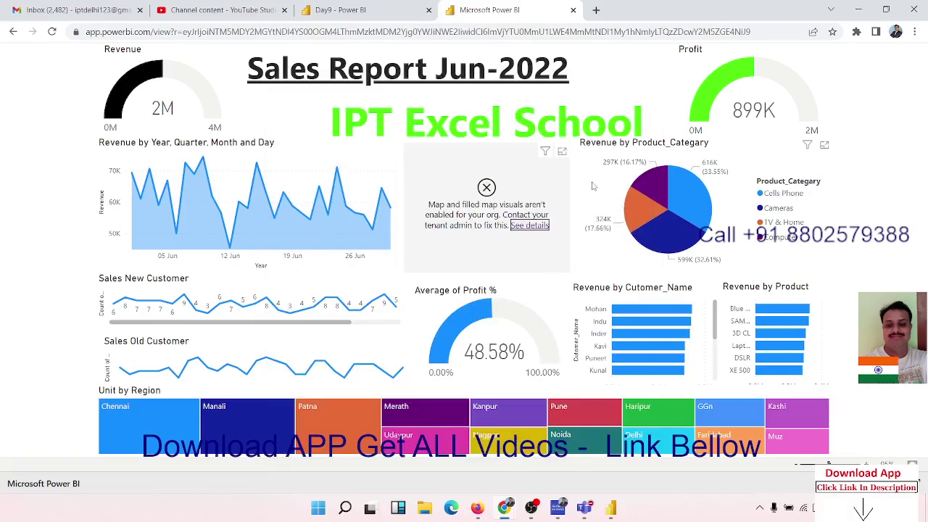
mouse_move(390, 161)
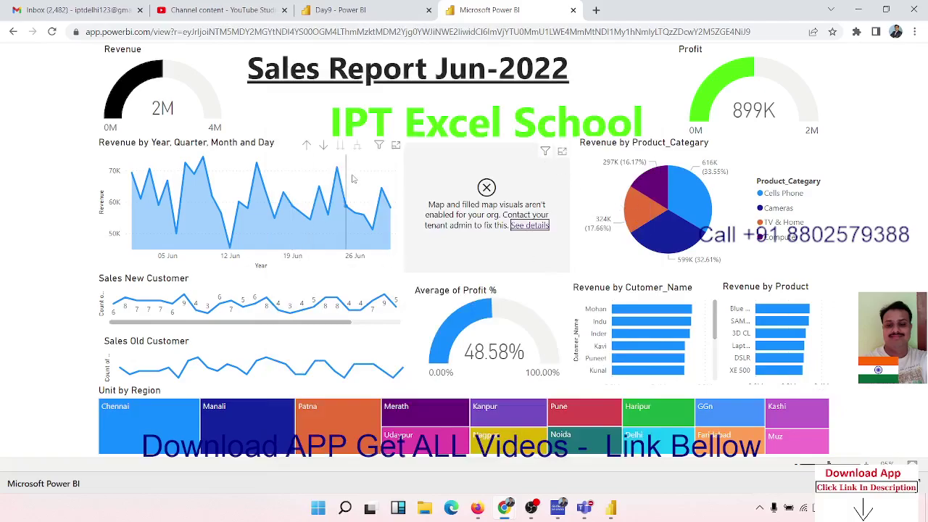
View the revenue line, Sales New Customer and Unit by Region treemap visuals full screen, returning each time.
left_click(395, 145)
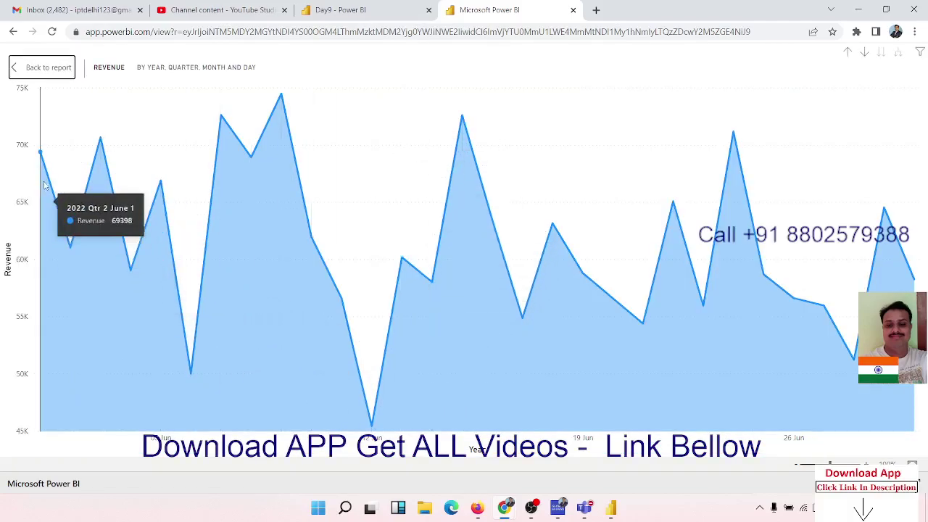
left_click(32, 72)
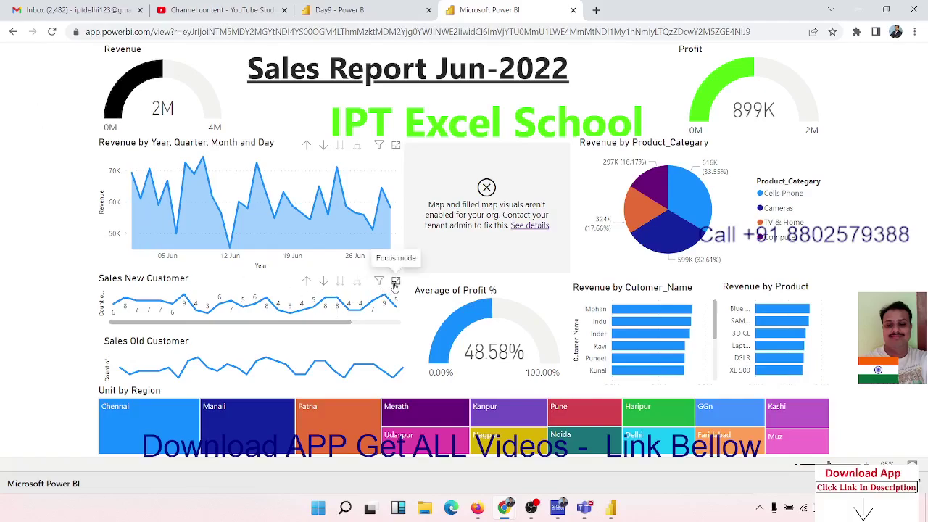
left_click(395, 282)
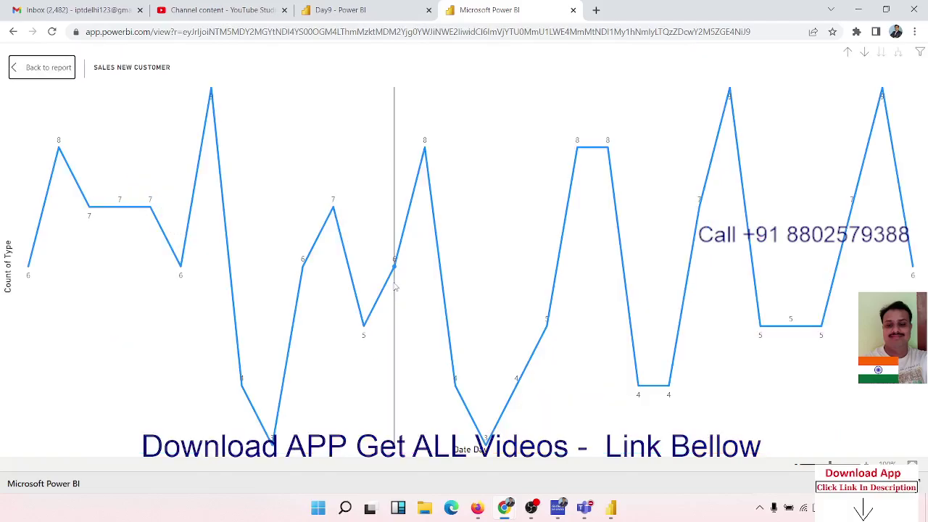
left_click(36, 67)
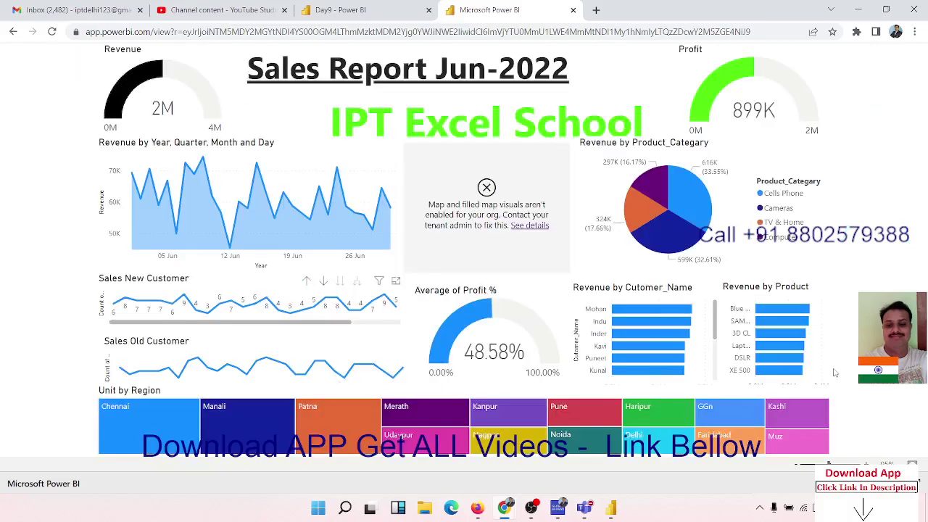
left_click(824, 393)
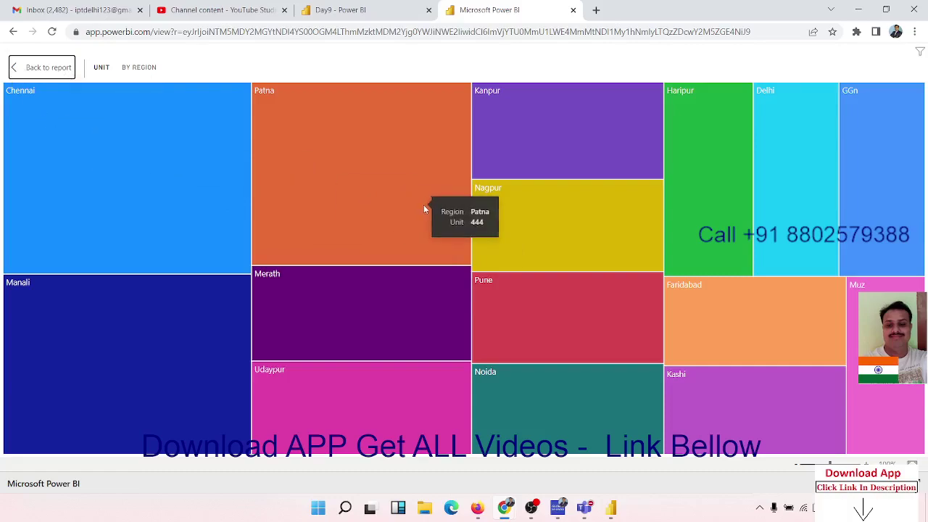
left_click(19, 73)
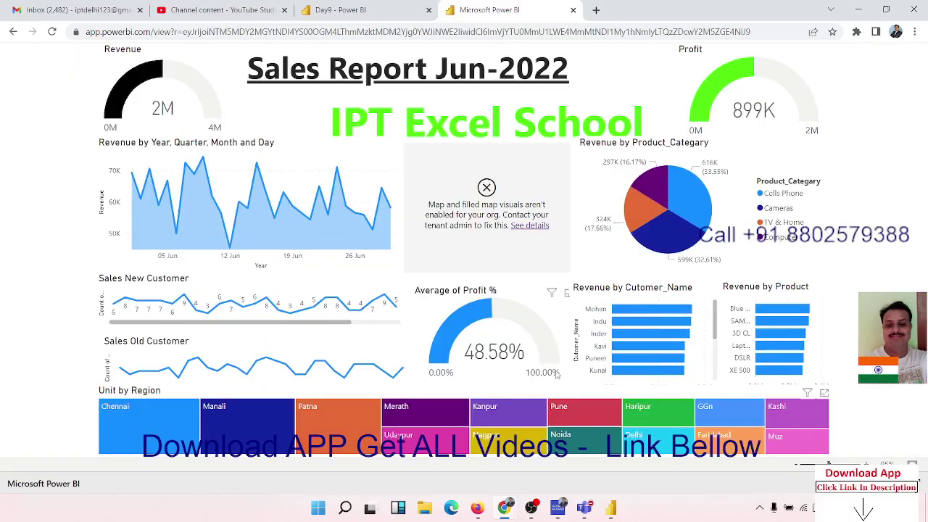
mouse_move(463, 424)
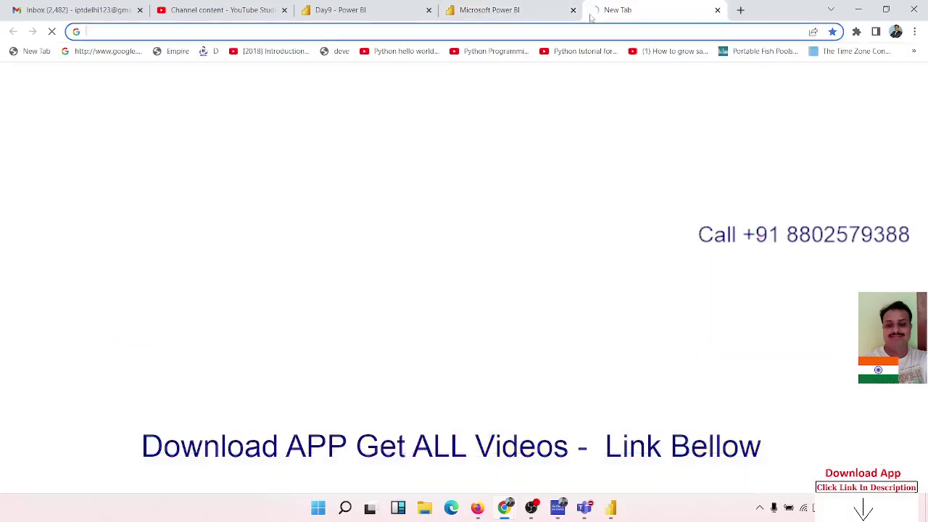
Go to Blogger in a new tab and switch to the Tableau Training in Hindi blog.
left_click(595, 10)
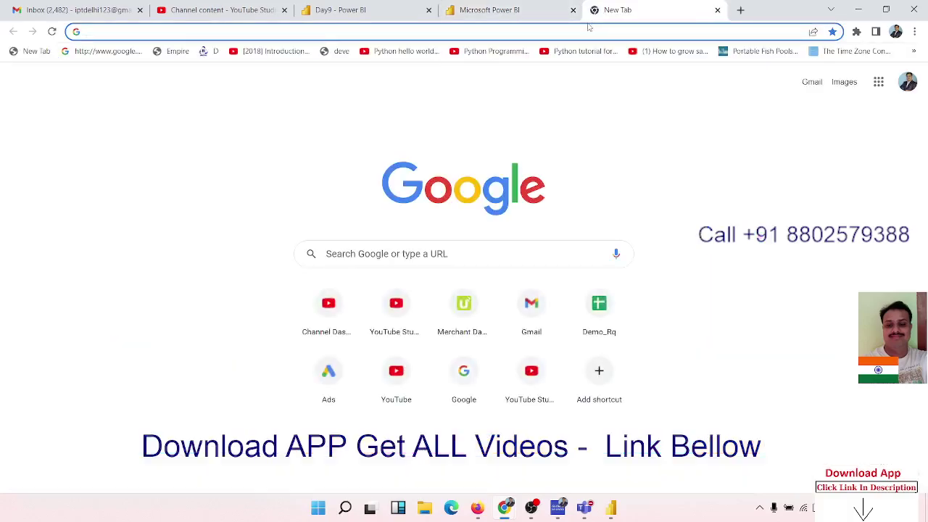
type("blo")
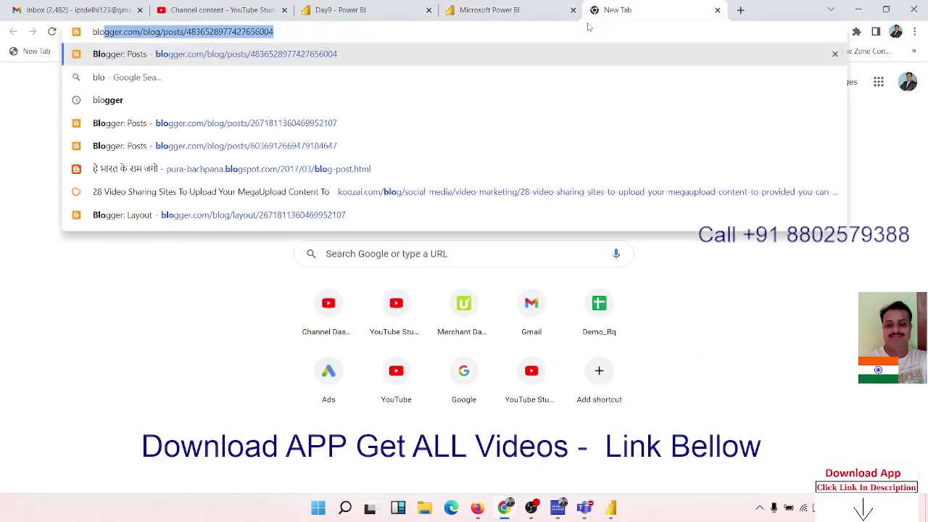
key("Return")
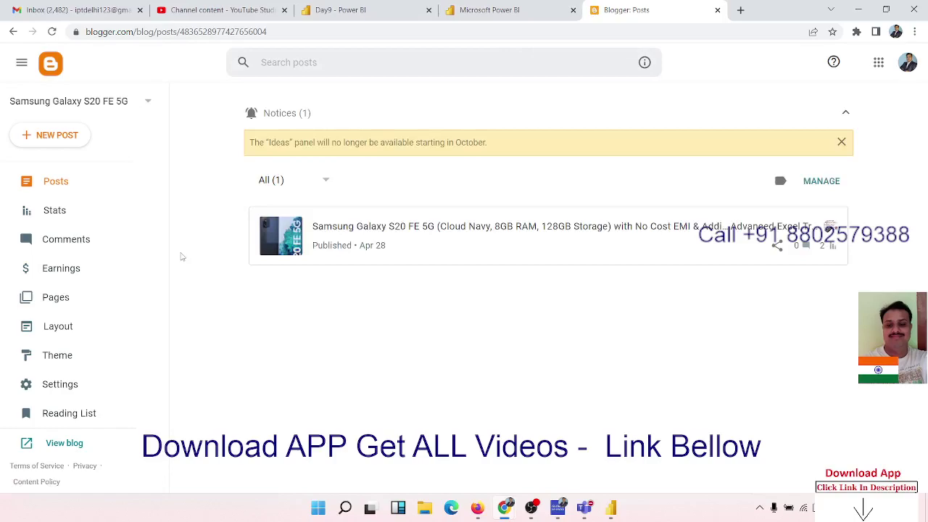
left_click(135, 108)
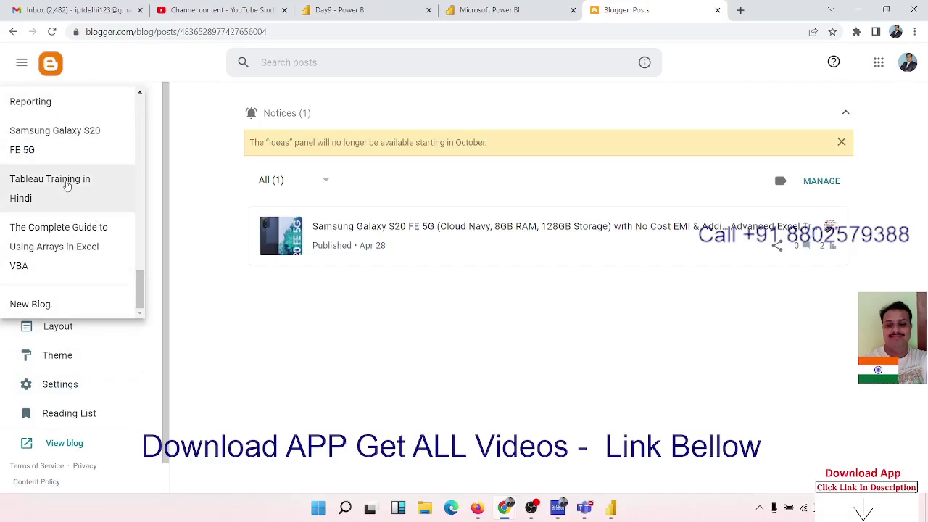
left_click(67, 186)
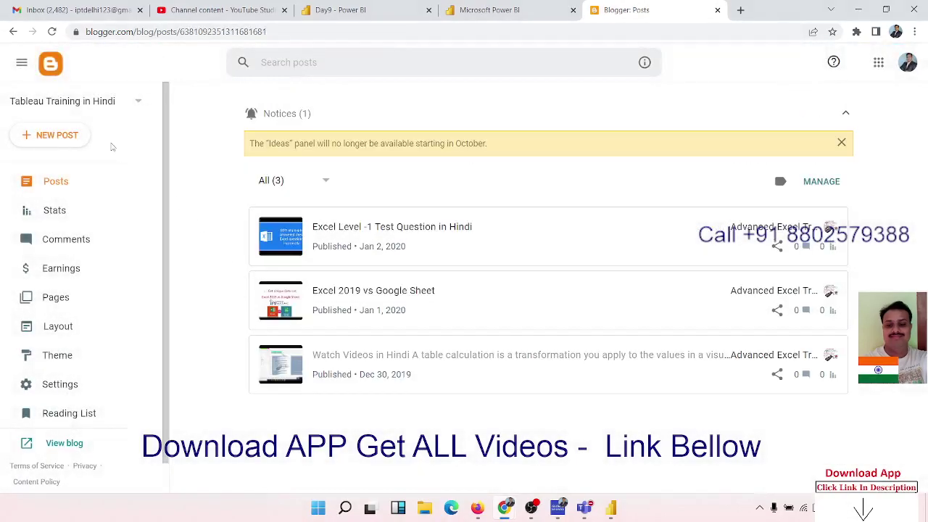
Start a new blog post with the editor in HTML view.
left_click(64, 139)
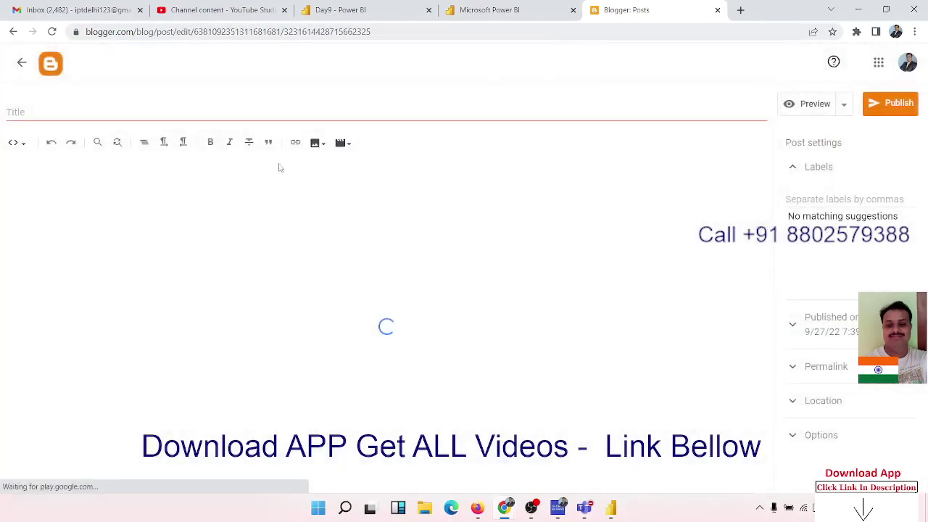
left_click(22, 144)
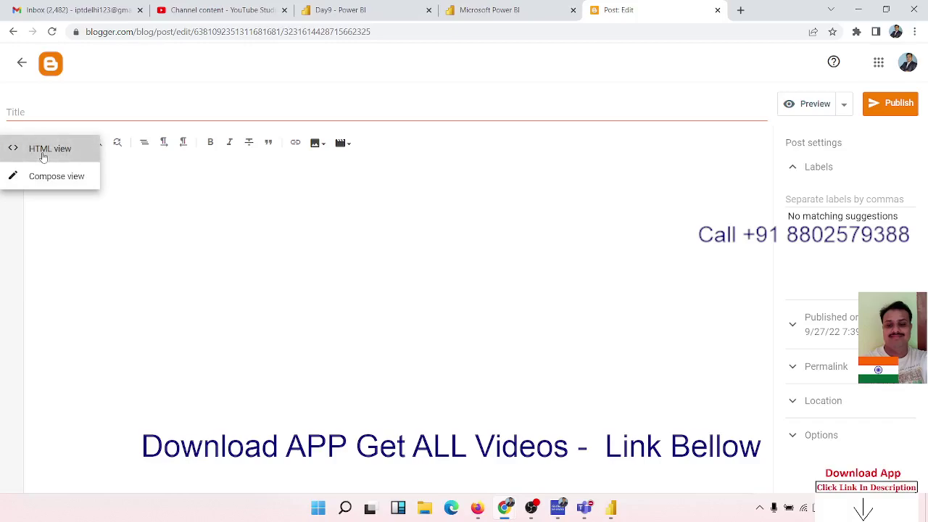
left_click(44, 154)
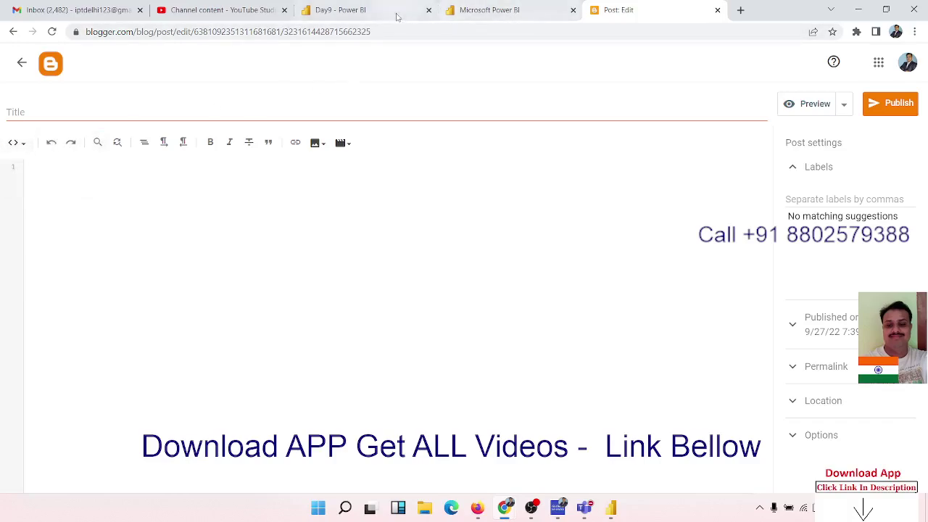
Copy the report's iframe HTML embed code from the Power BI share details.
left_click(472, 13)
left_click(359, 13)
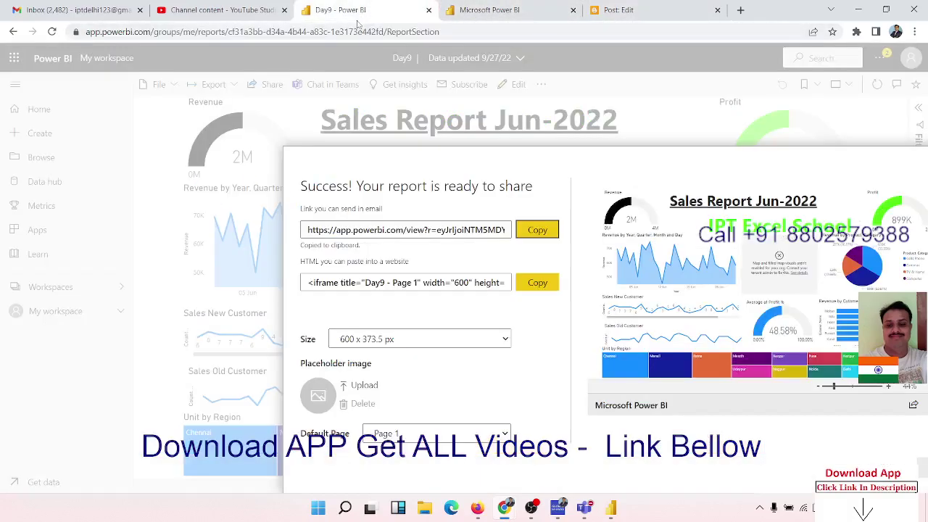
left_click(310, 283)
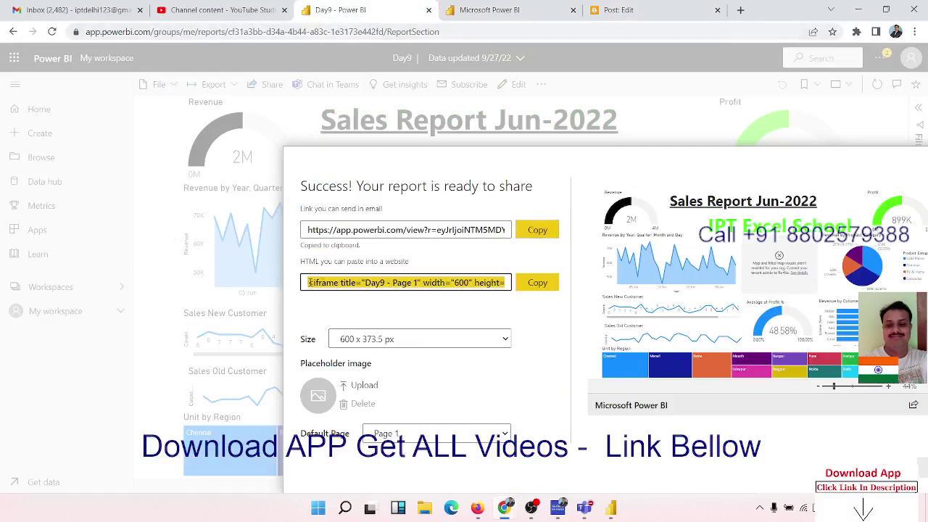
left_click(537, 282)
Paste the embed code into the Blogger post and publish it.
left_click(616, 11)
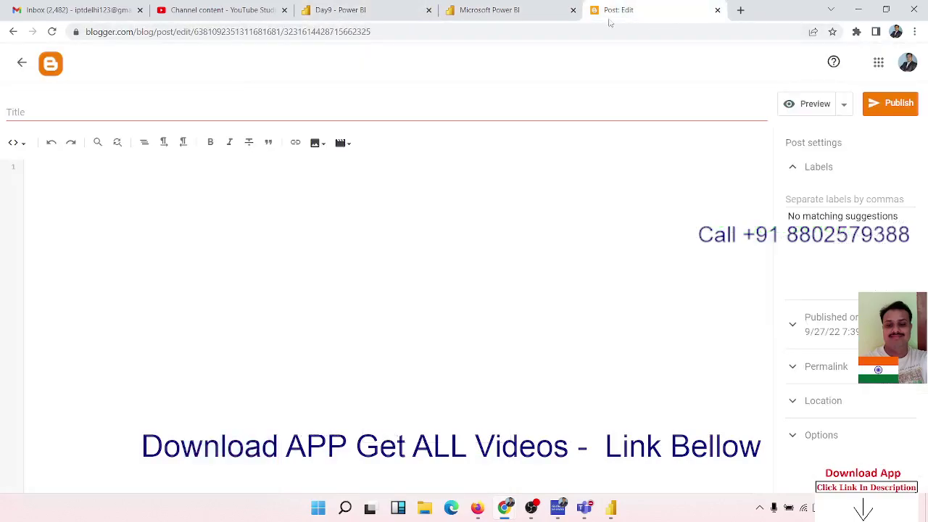
key("ctrl+v")
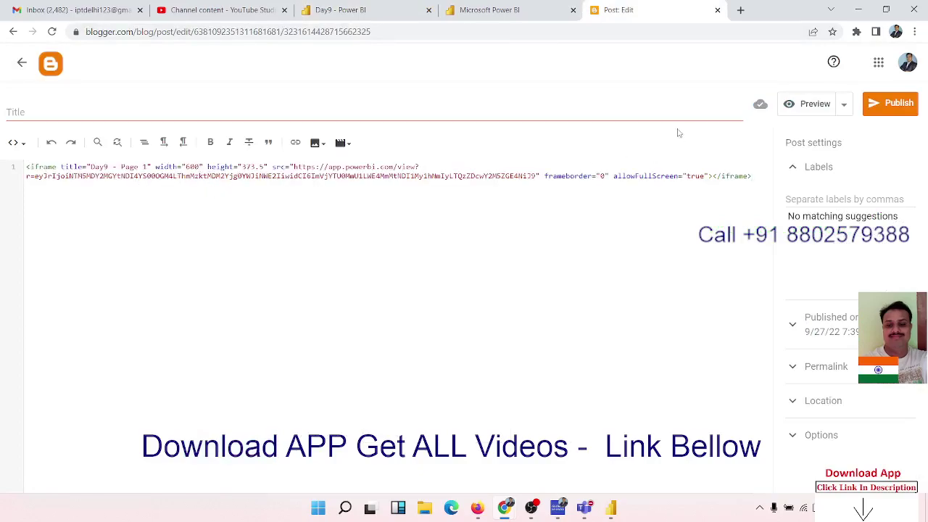
left_click(895, 106)
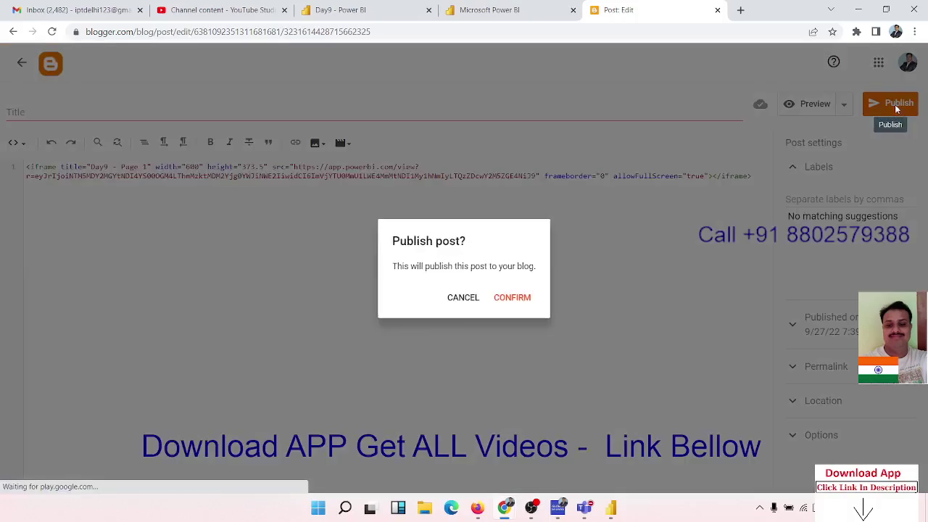
left_click(528, 297)
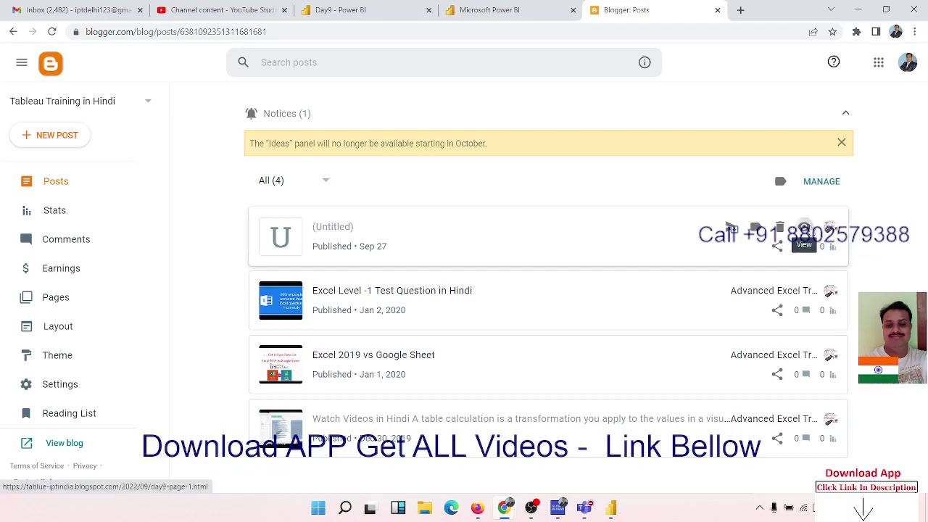
left_click(806, 228)
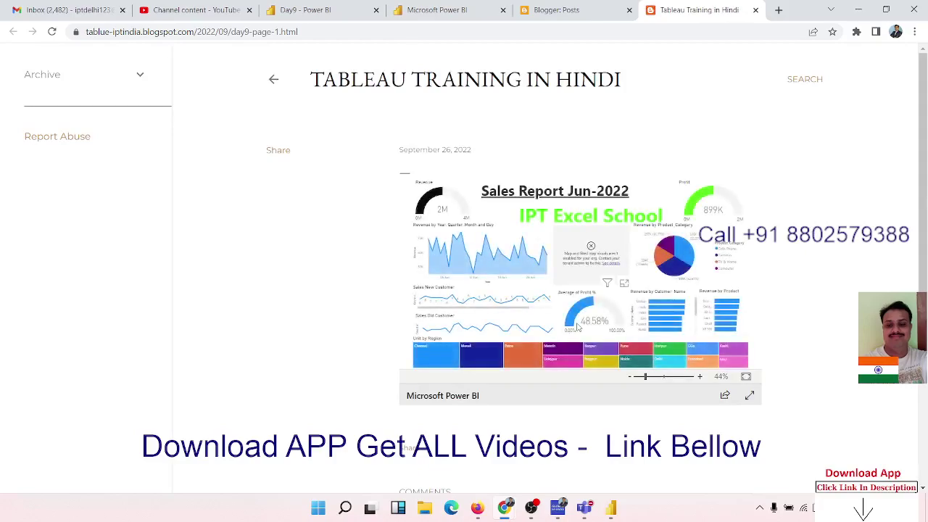
left_click(749, 398)
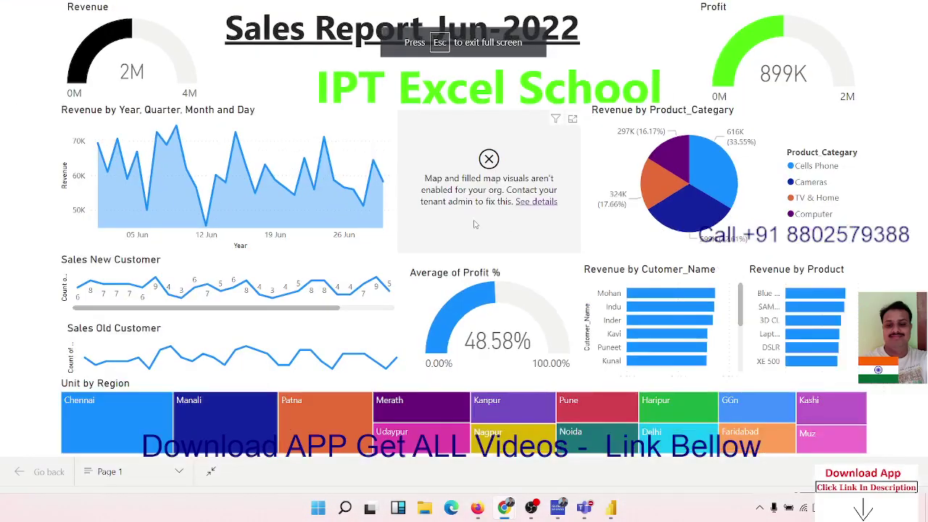
mouse_move(232, 174)
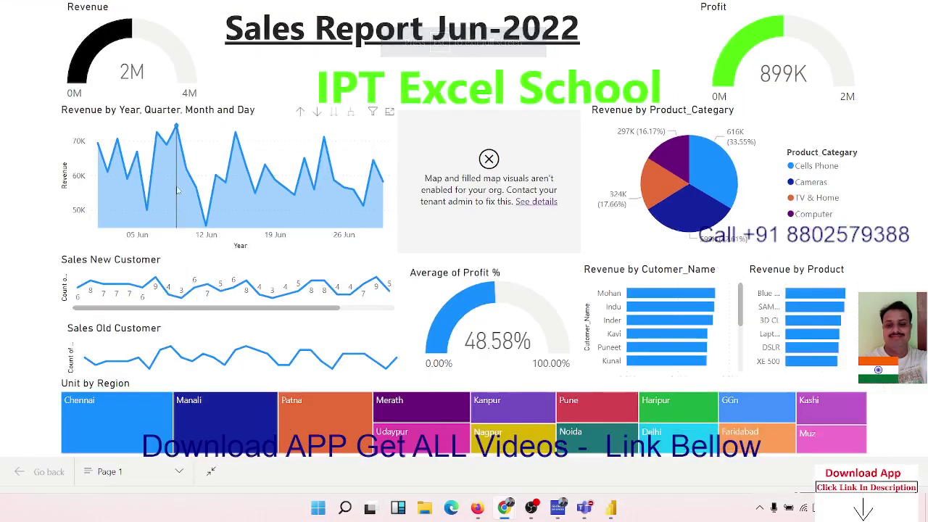
left_click(389, 112)
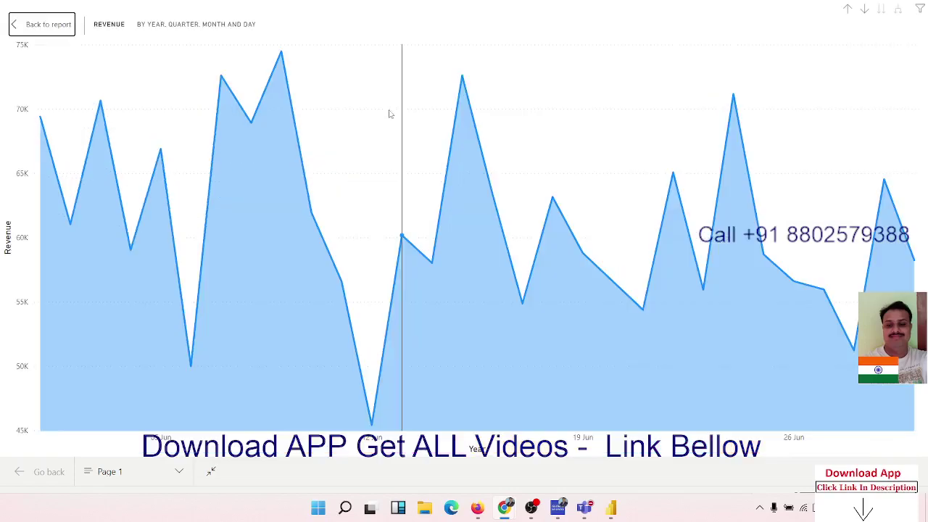
key("Escape")
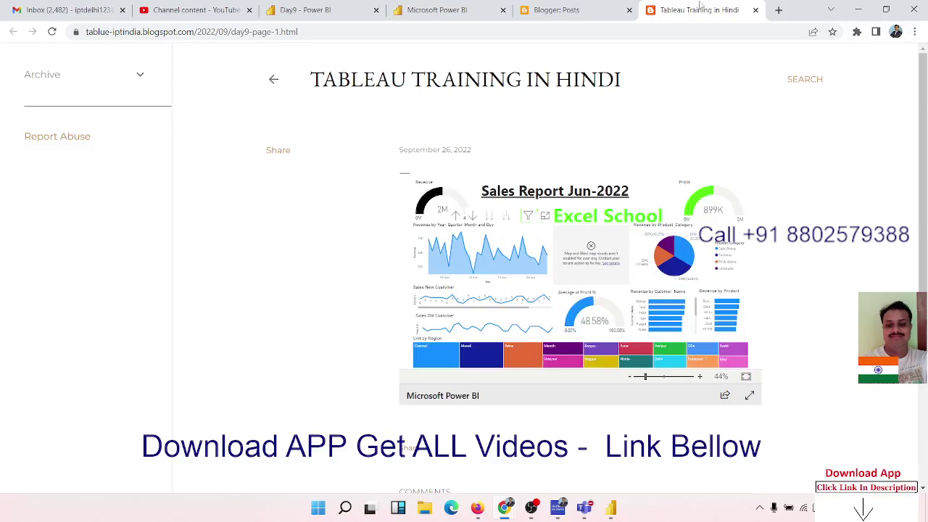
left_click(755, 10)
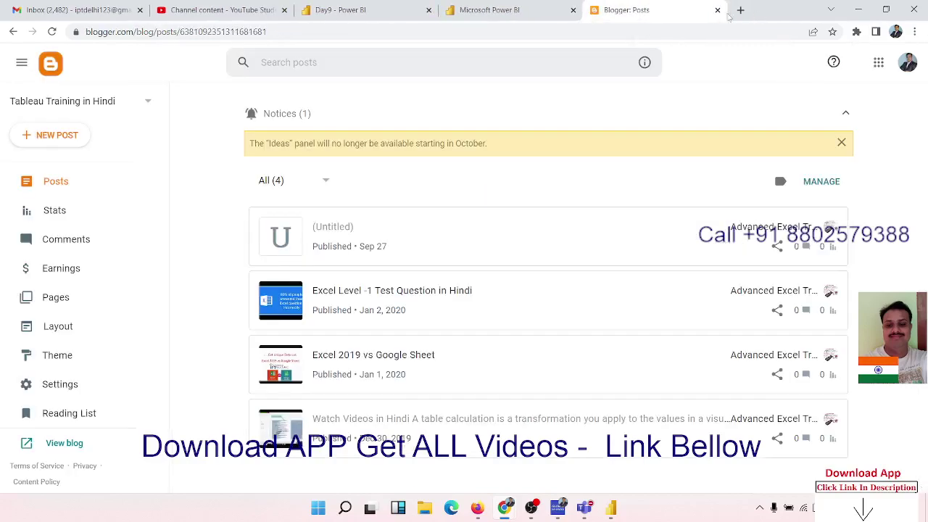
Close the share dialog, generate the Day9 report's QR code via File, close it, and minimise Chrome.
left_click(375, 10)
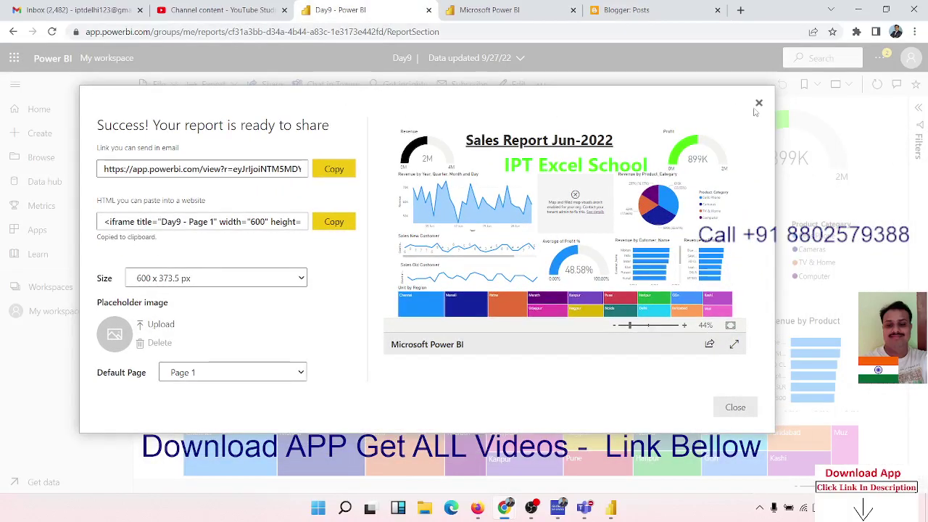
left_click(758, 105)
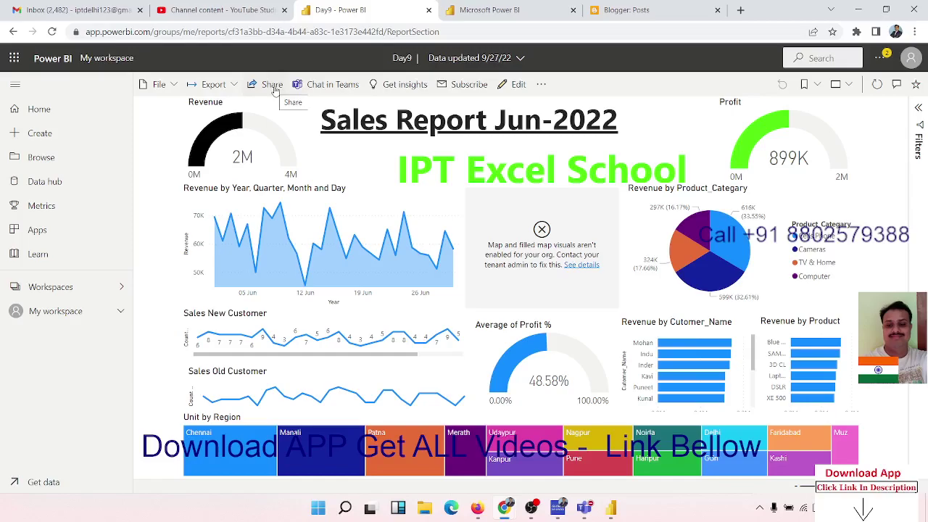
left_click(165, 85)
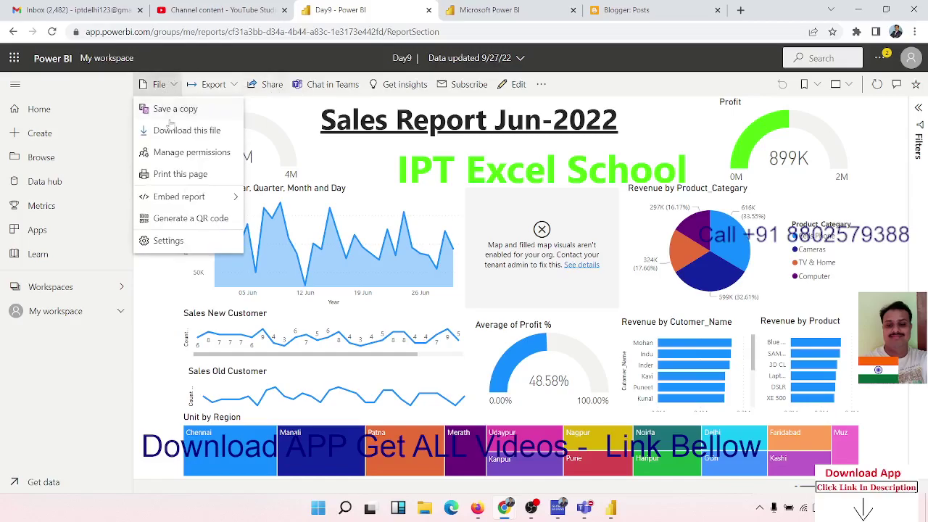
left_click(186, 221)
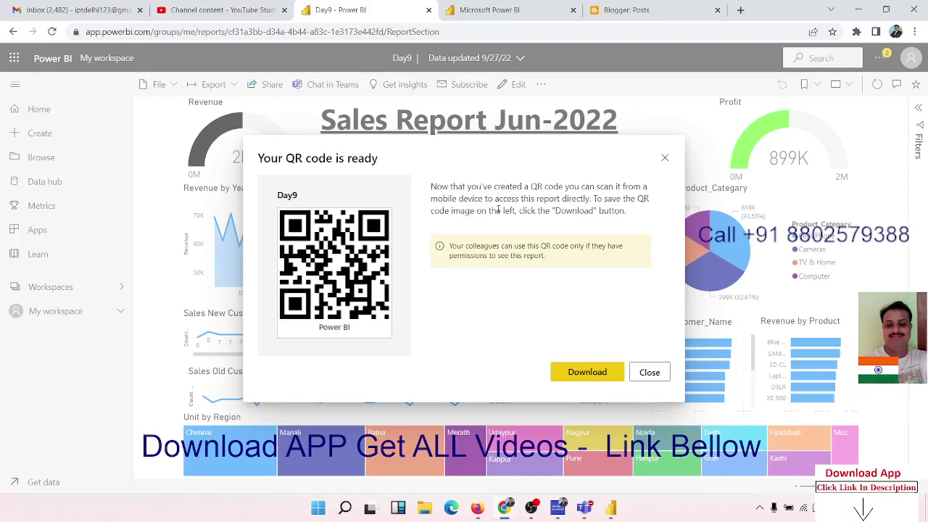
left_click(656, 373)
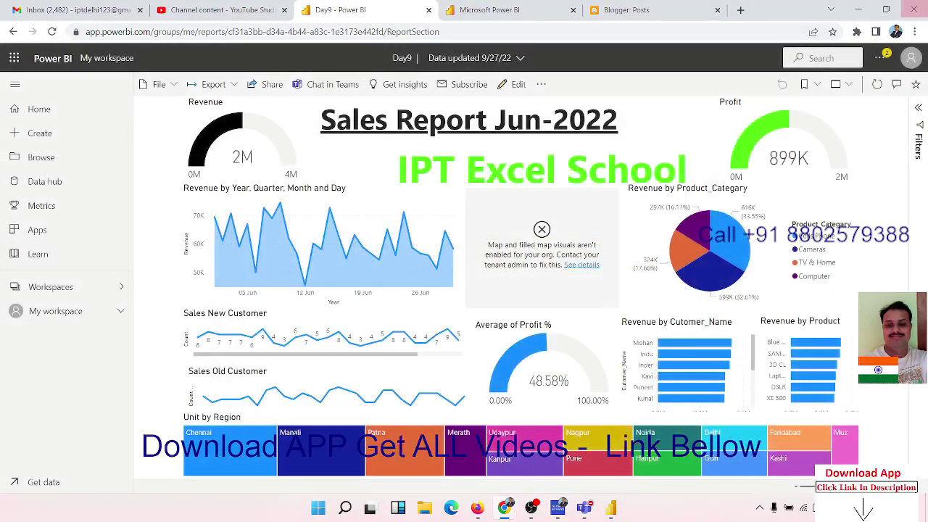
left_click(858, 10)
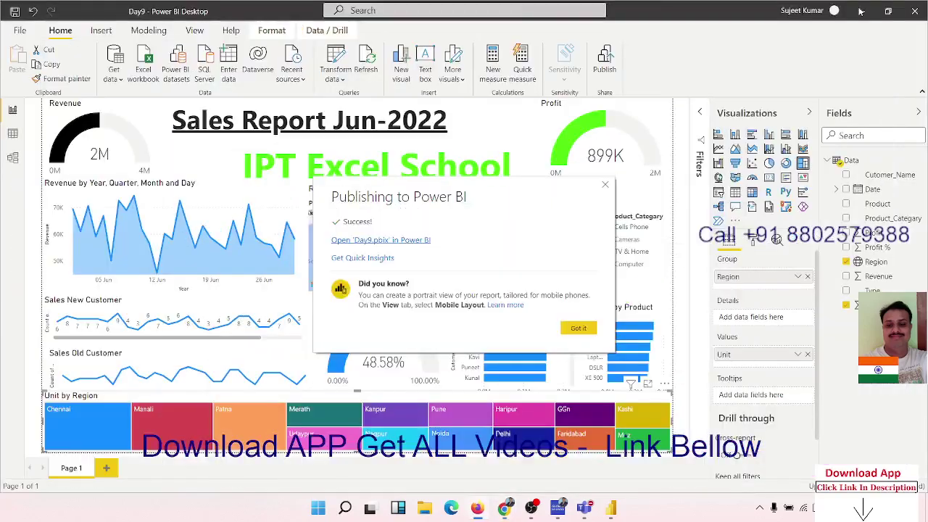
Close the Publishing to Power BI success message and save the Day9 report.
left_click(605, 186)
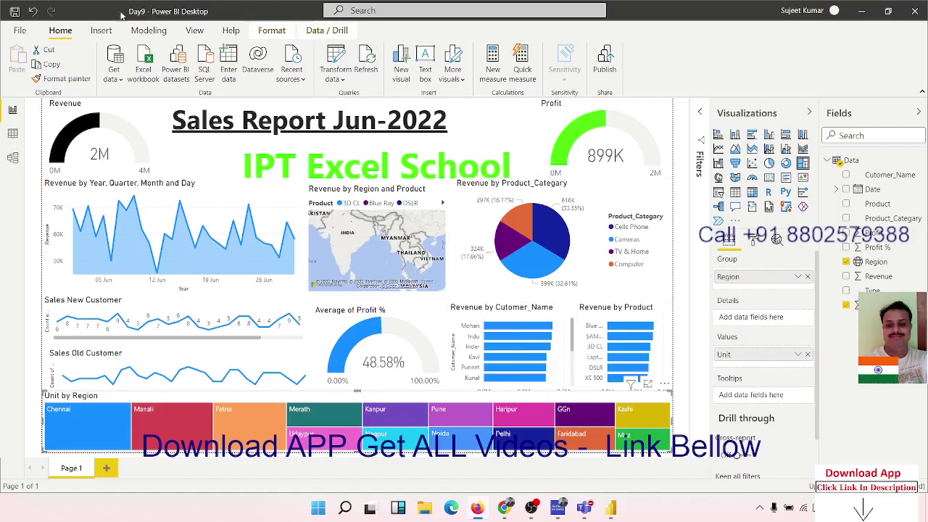
left_click(14, 13)
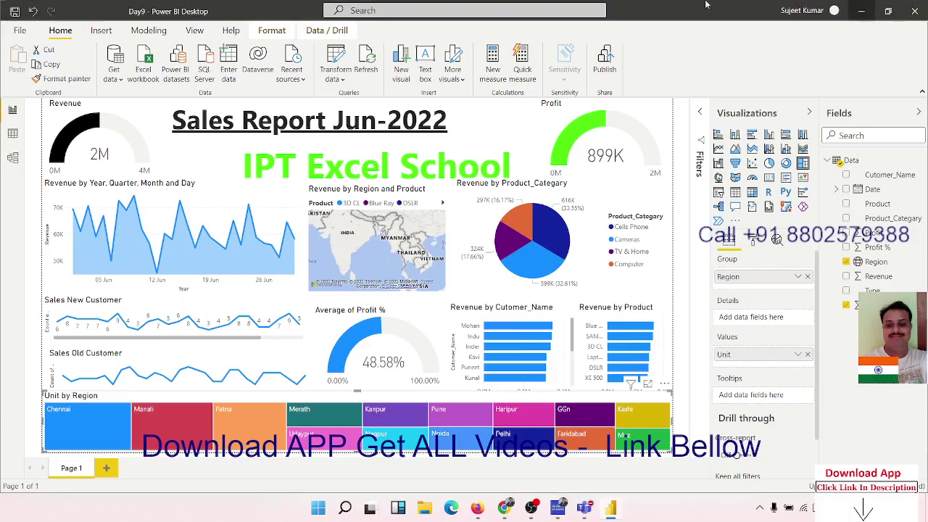